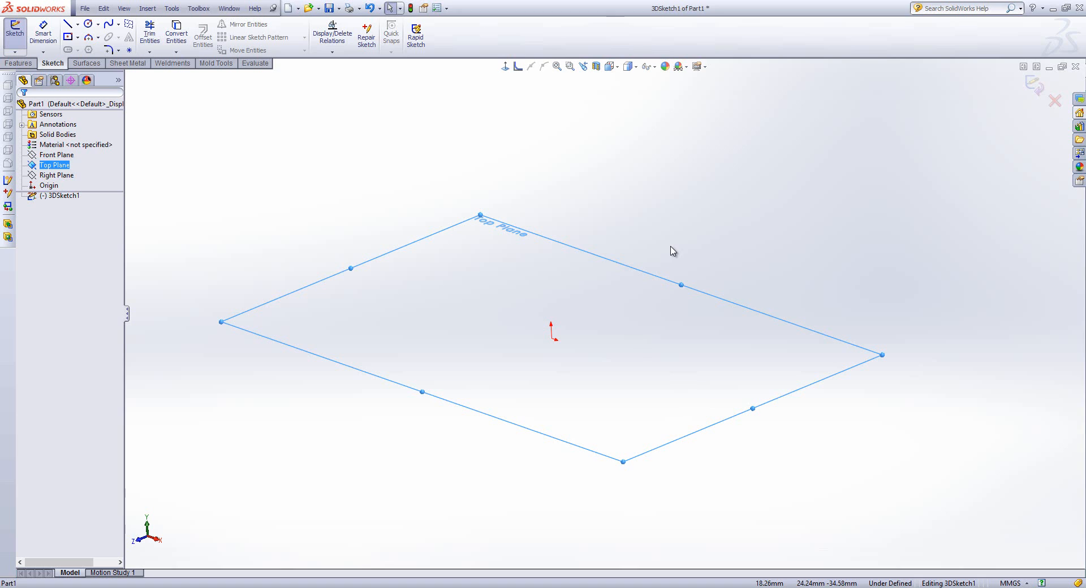
- Sketch a vertical centerline about 45 mm long upward from the origin along the Y axis in the 3D sketch
left_click(691, 244)
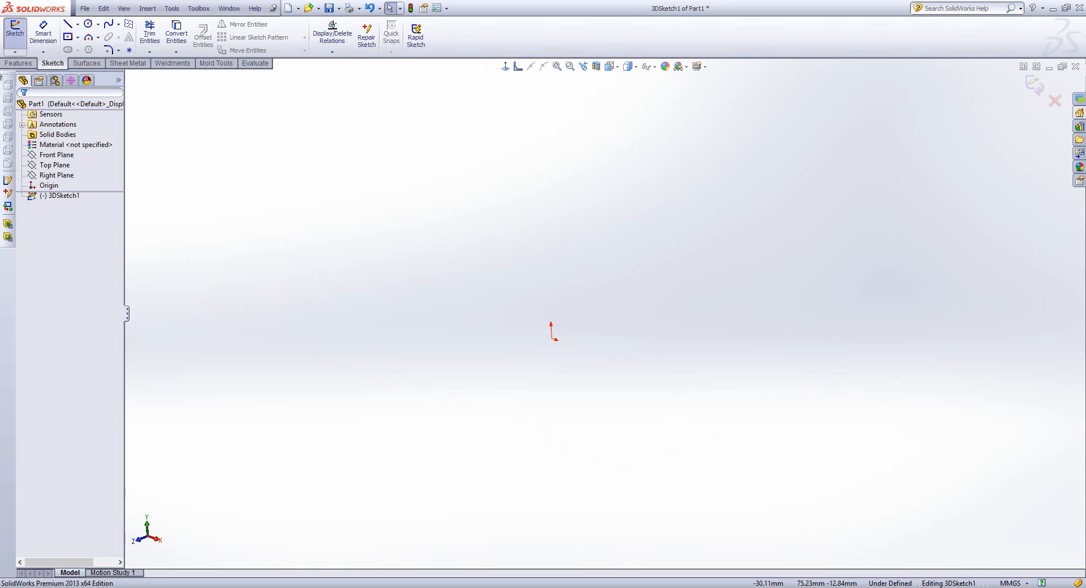
left_click(77, 24)
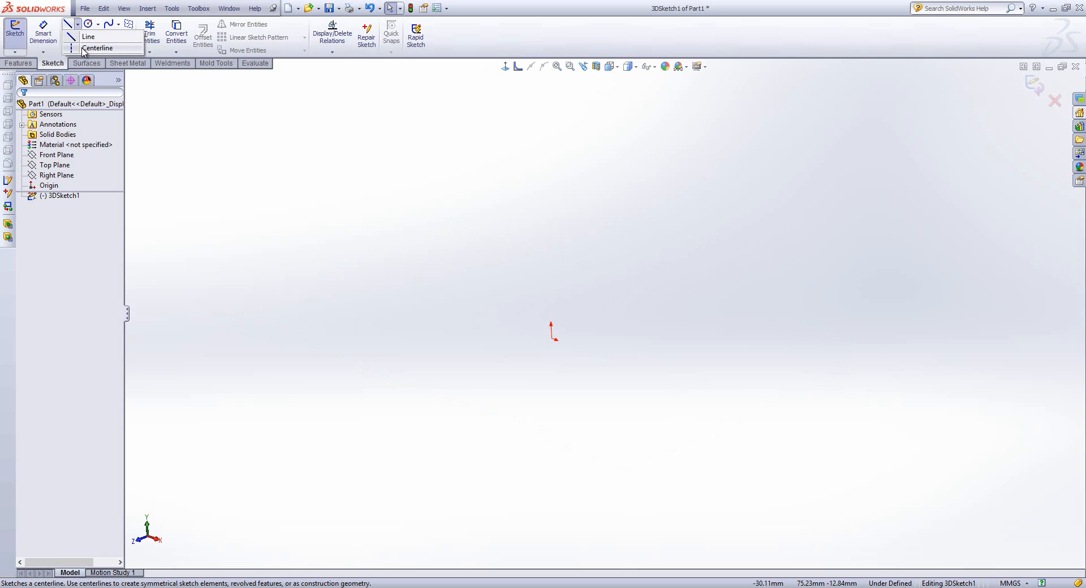
left_click(84, 48)
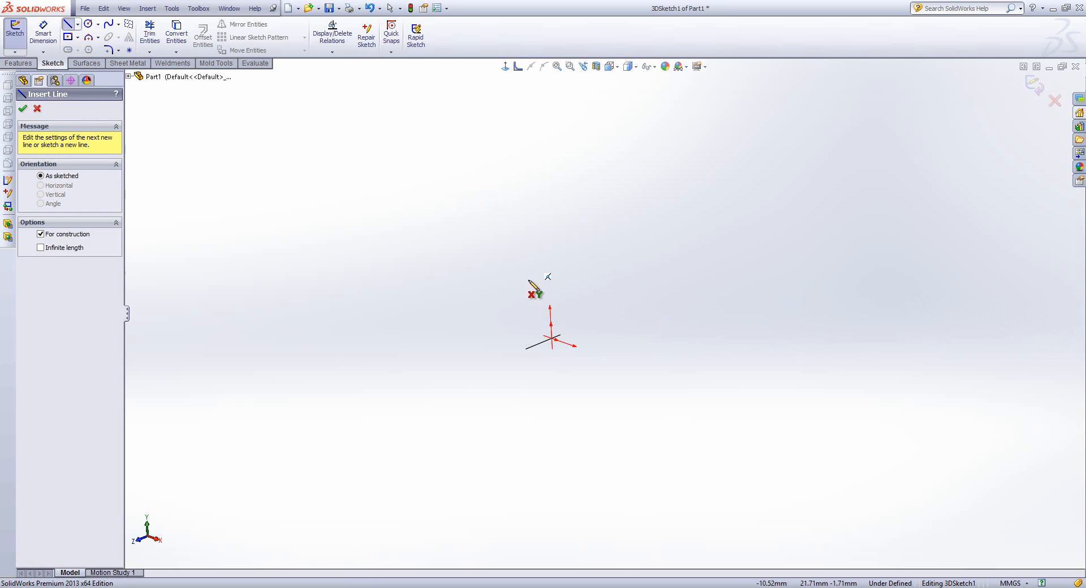
left_click(551, 338)
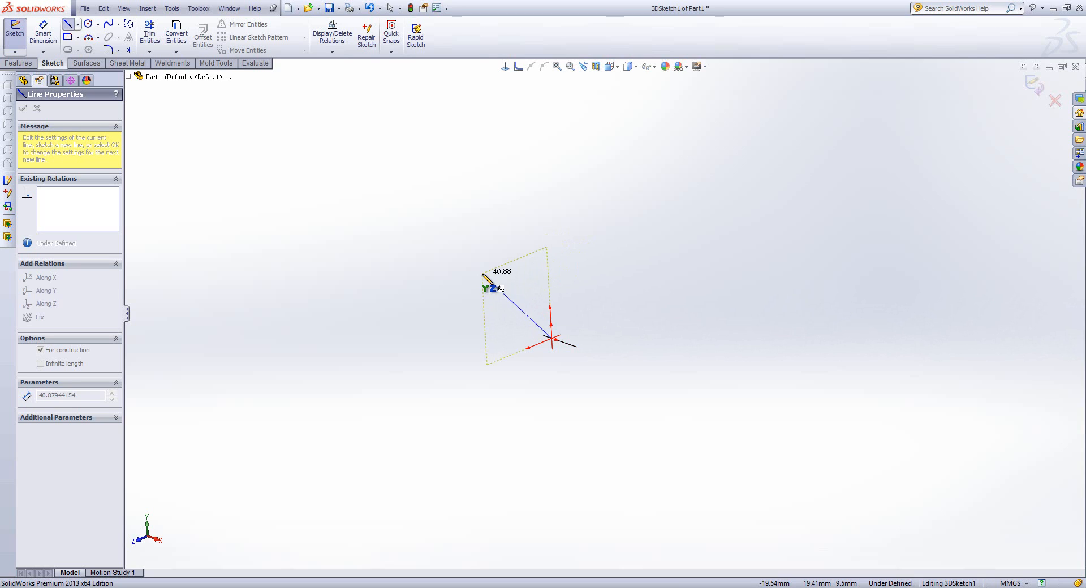
key("Tab")
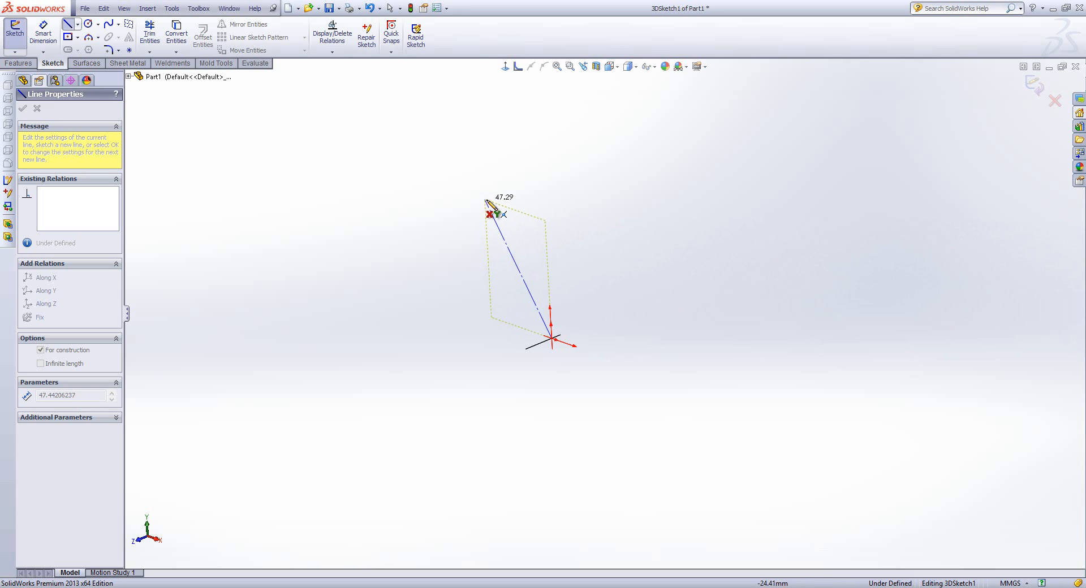
mouse_move(489, 202)
middle_mouse_down()
mouse_move(509, 206)
mouse_move(519, 230)
mouse_move(500, 293)
mouse_move(514, 235)
mouse_move(469, 187)
mouse_move(492, 208)
middle_mouse_up()
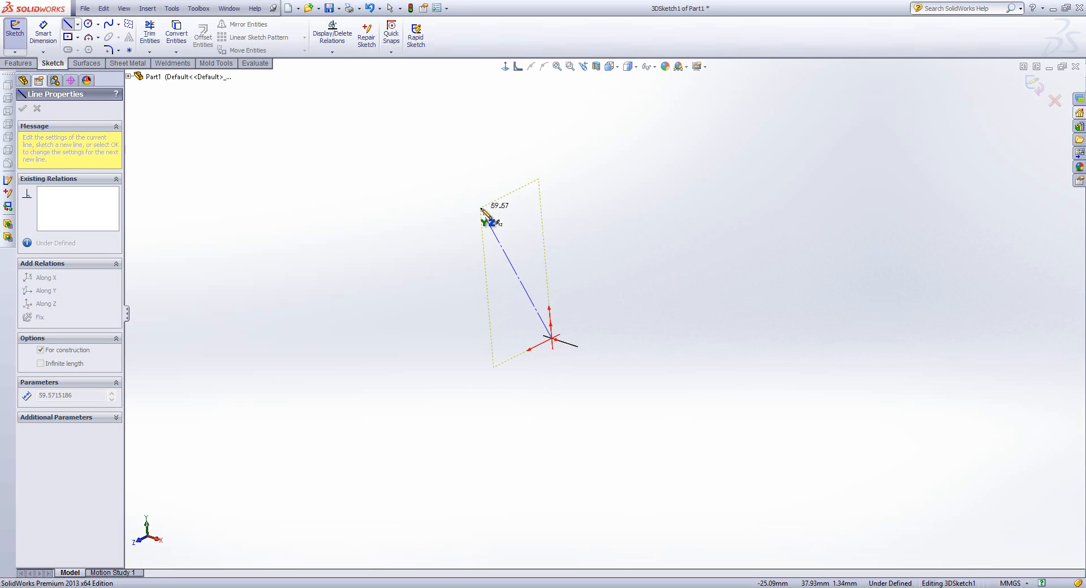
mouse_move(523, 238)
middle_mouse_down()
mouse_move(531, 260)
mouse_move(470, 175)
mouse_move(474, 200)
mouse_move(443, 175)
mouse_move(466, 226)
middle_mouse_up()
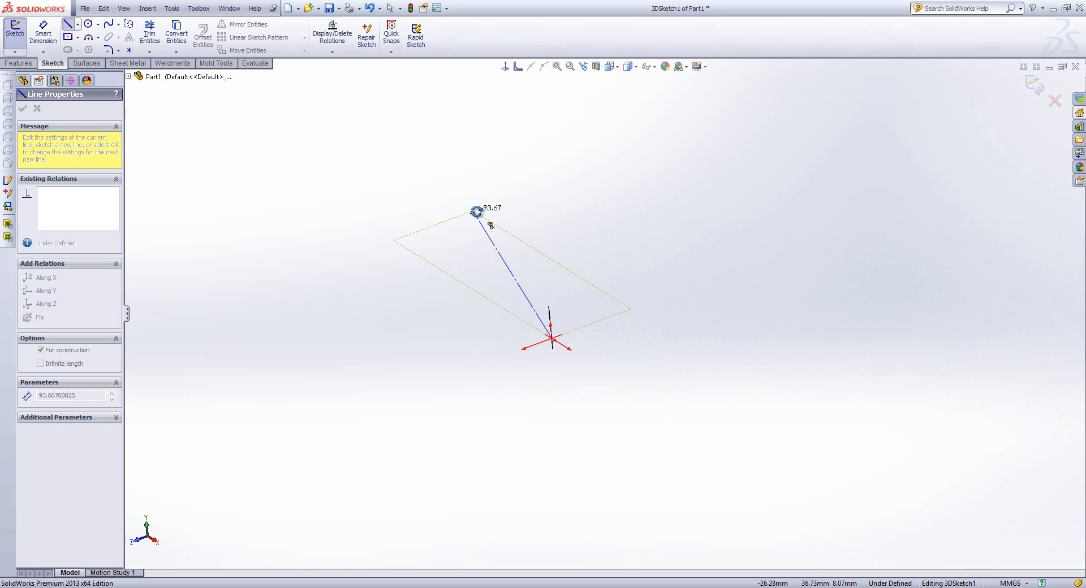
mouse_move(476, 211)
middle_mouse_down()
mouse_move(492, 215)
mouse_move(514, 165)
mouse_move(483, 202)
mouse_move(466, 175)
mouse_move(467, 204)
mouse_move(464, 177)
mouse_move(477, 175)
mouse_move(470, 216)
middle_mouse_up()
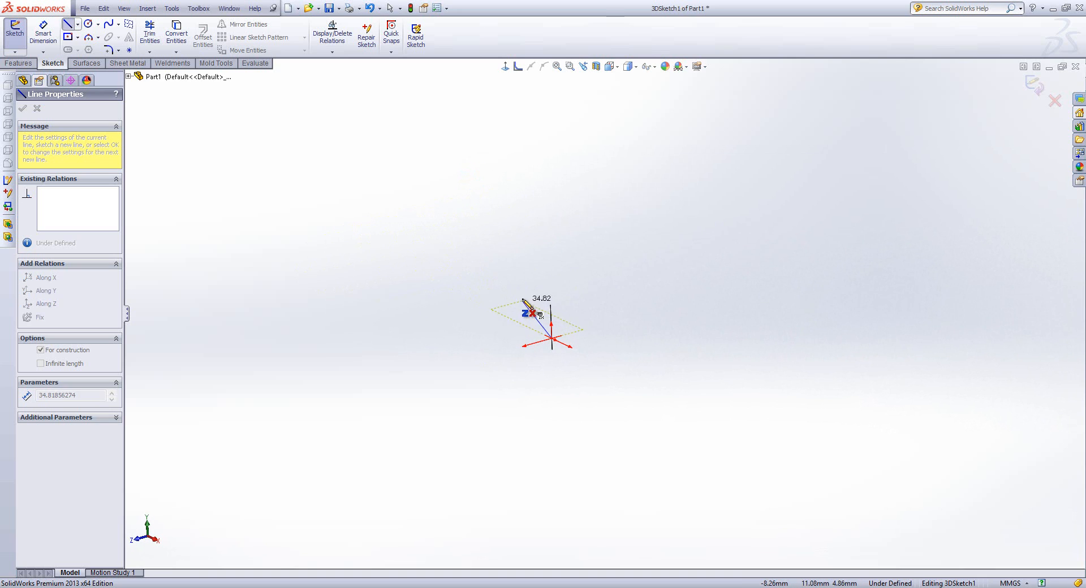
key("Tab")
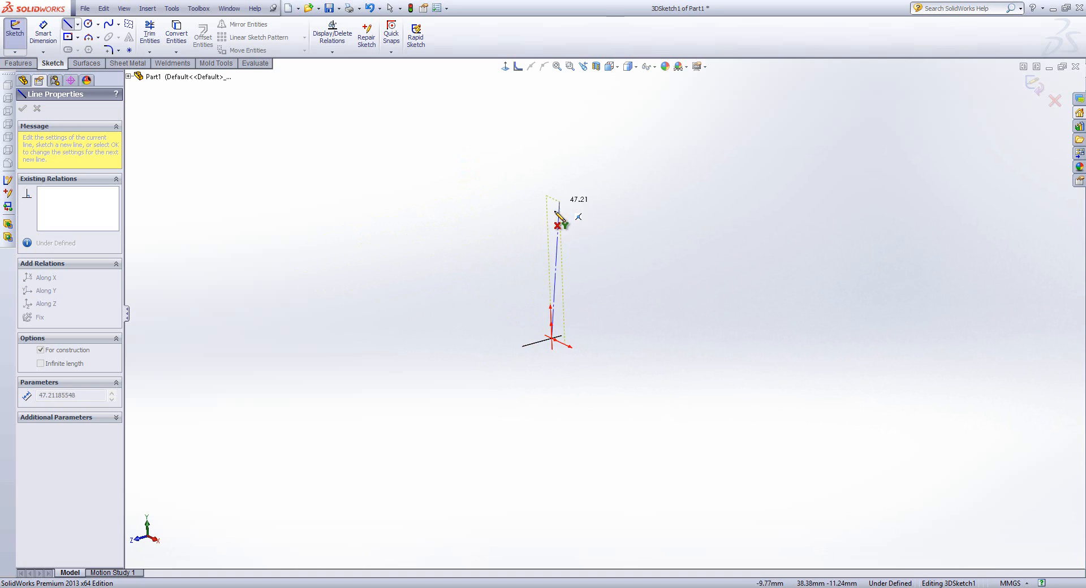
mouse_move(553, 271)
middle_mouse_down()
mouse_move(563, 304)
mouse_move(562, 260)
middle_mouse_up()
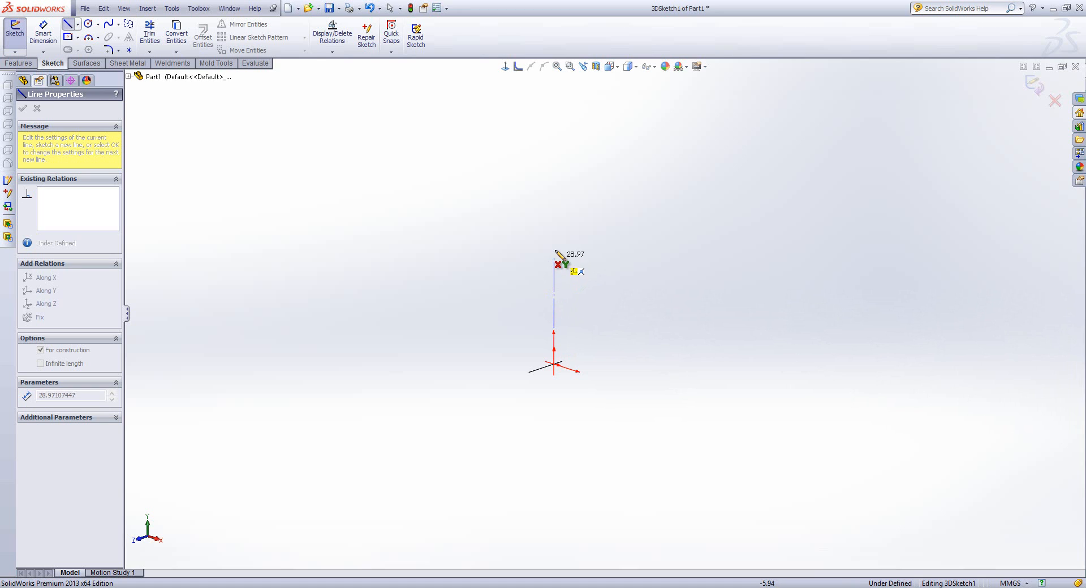
left_click(554, 196)
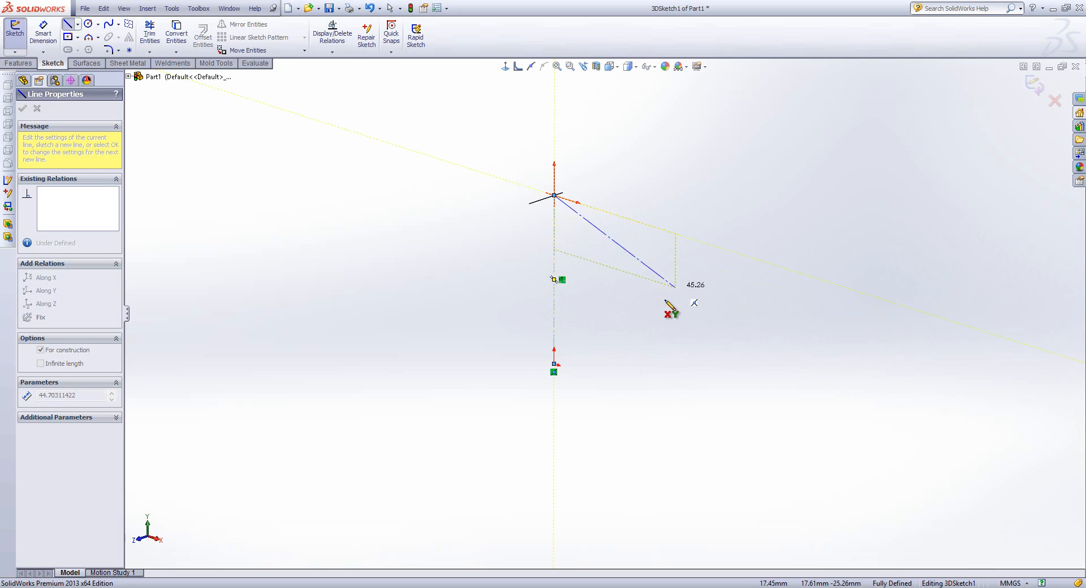
key("Escape")
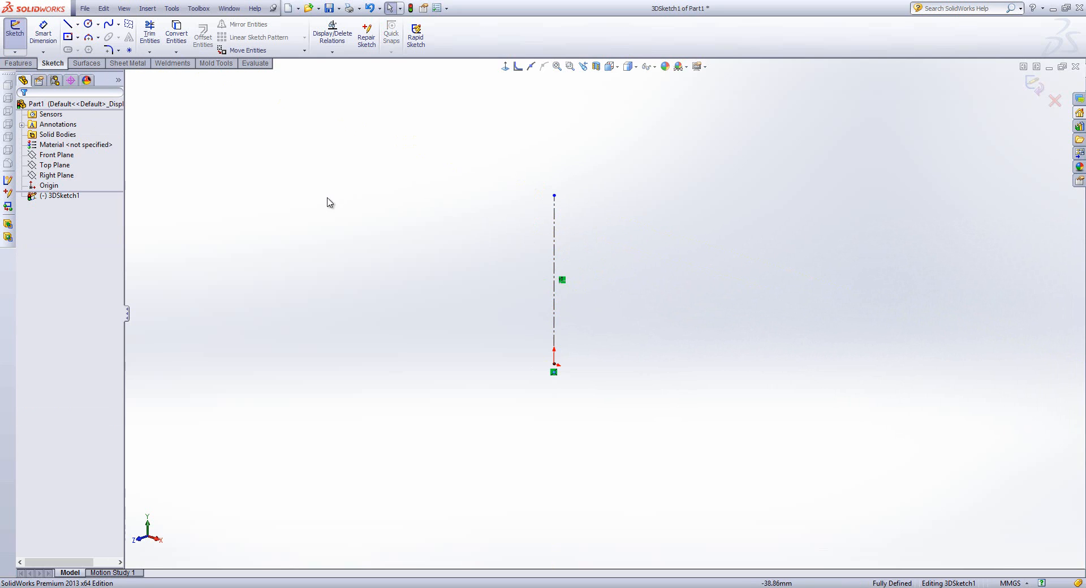
- Dimension the vertical centerline to 700 mm and place the dimension clear of the line
left_click(42, 32)
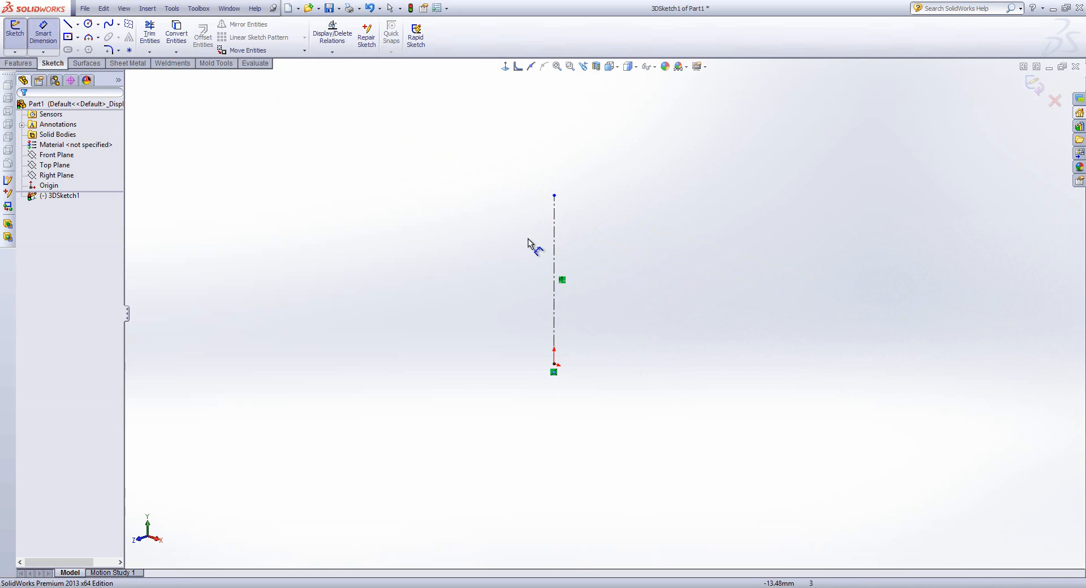
left_click(554, 257)
left_click(584, 258)
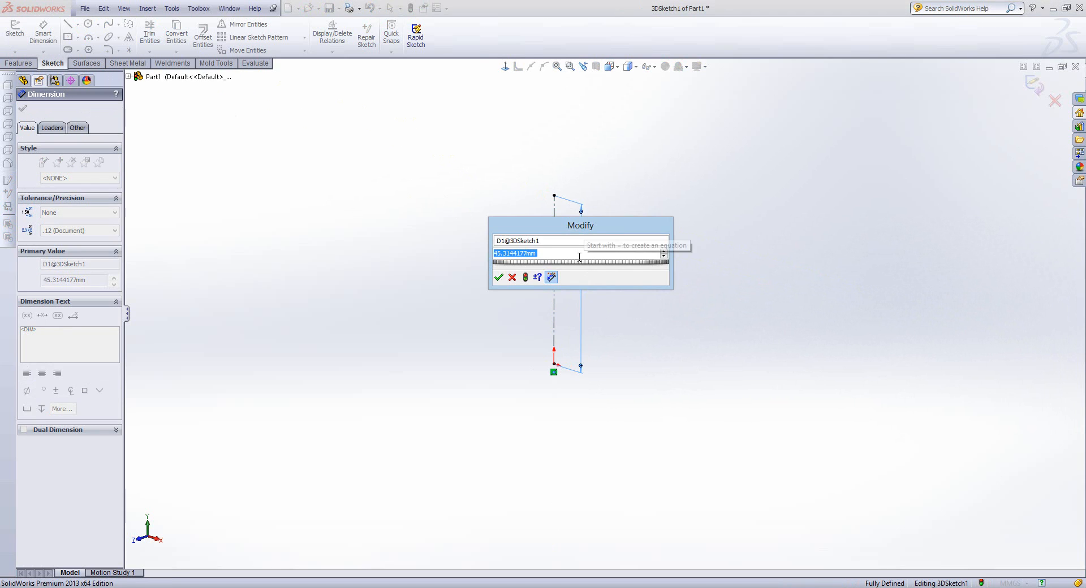
type("700")
key("Return")
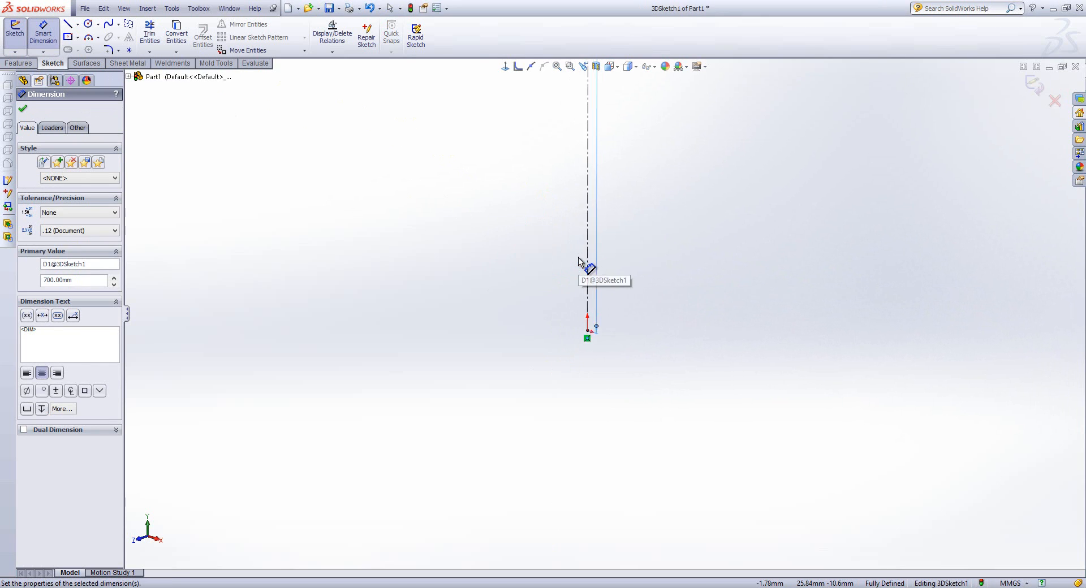
key("Escape")
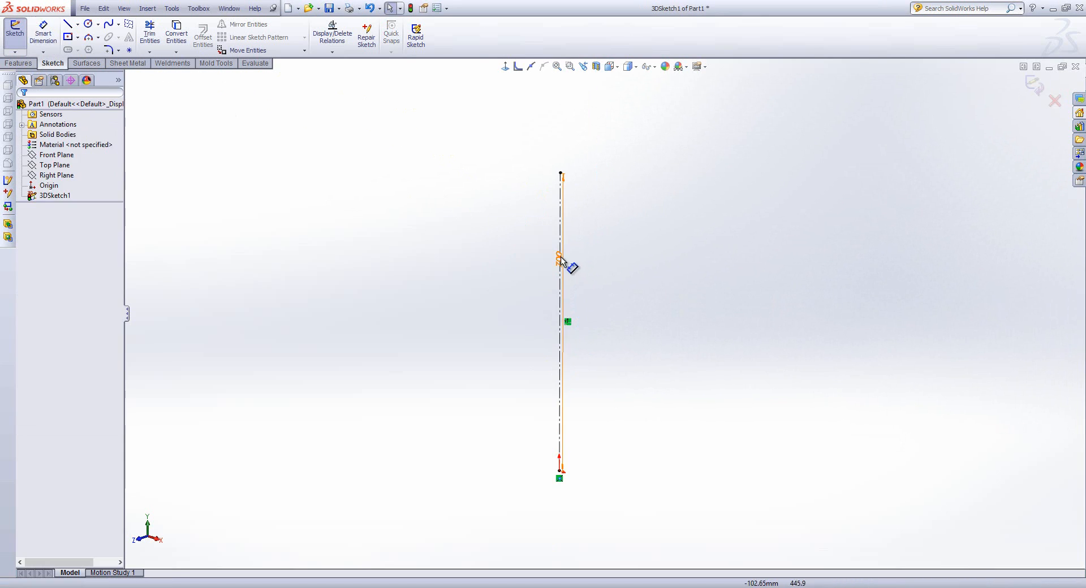
left_click_drag(571, 266, 617, 325)
left_click(426, 315)
scroll(505, 338, "up", 2)
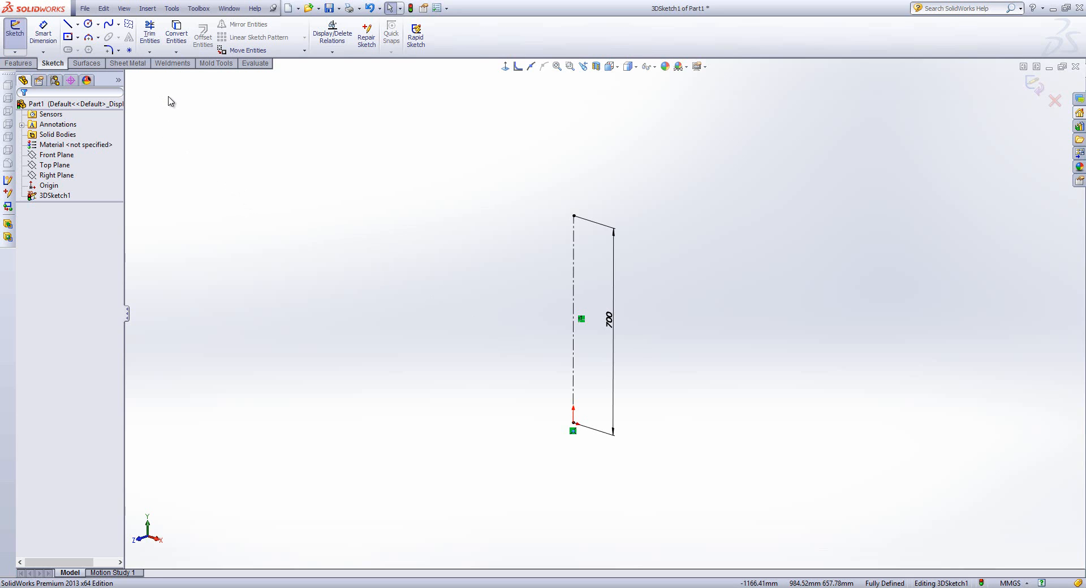
- Draw a center rectangle about 1893 by 970 mm in the ZX plane, centered on the centerline's upper endpoint
left_click(68, 38)
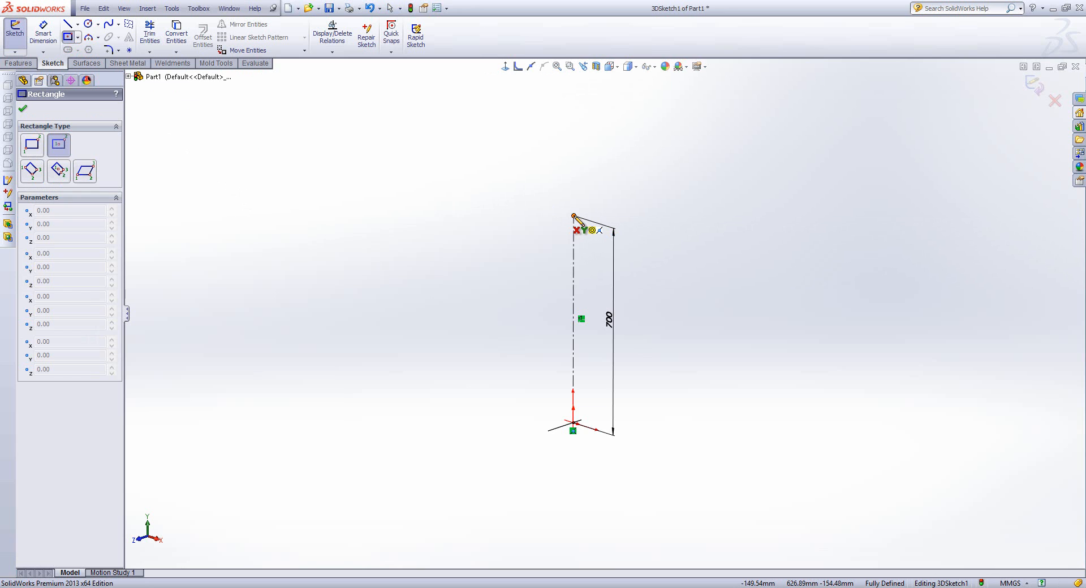
left_click(574, 216)
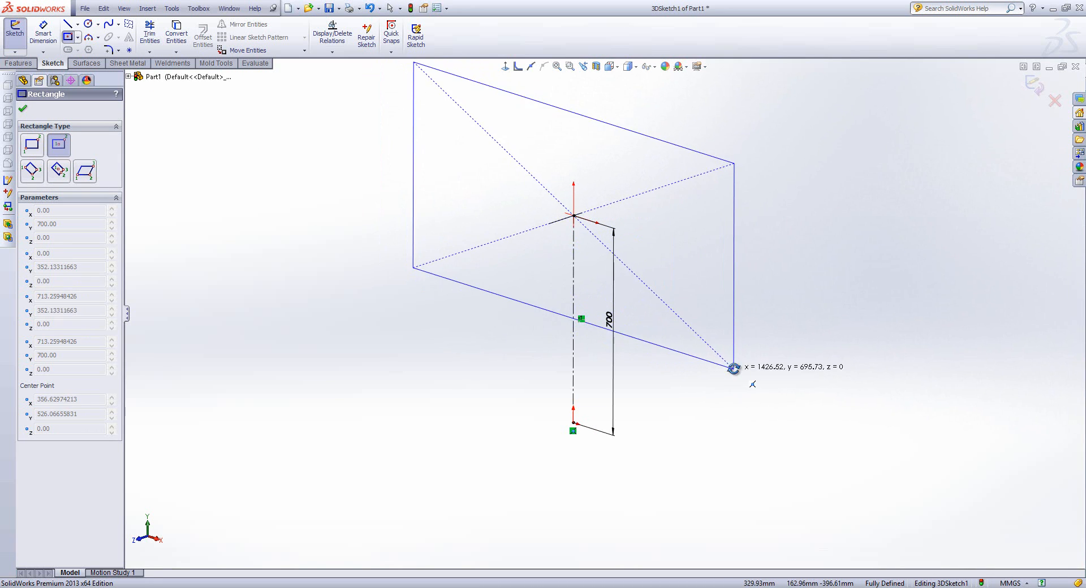
mouse_move(734, 368)
middle_mouse_down()
mouse_move(649, 364)
mouse_move(719, 359)
mouse_move(703, 356)
middle_mouse_up()
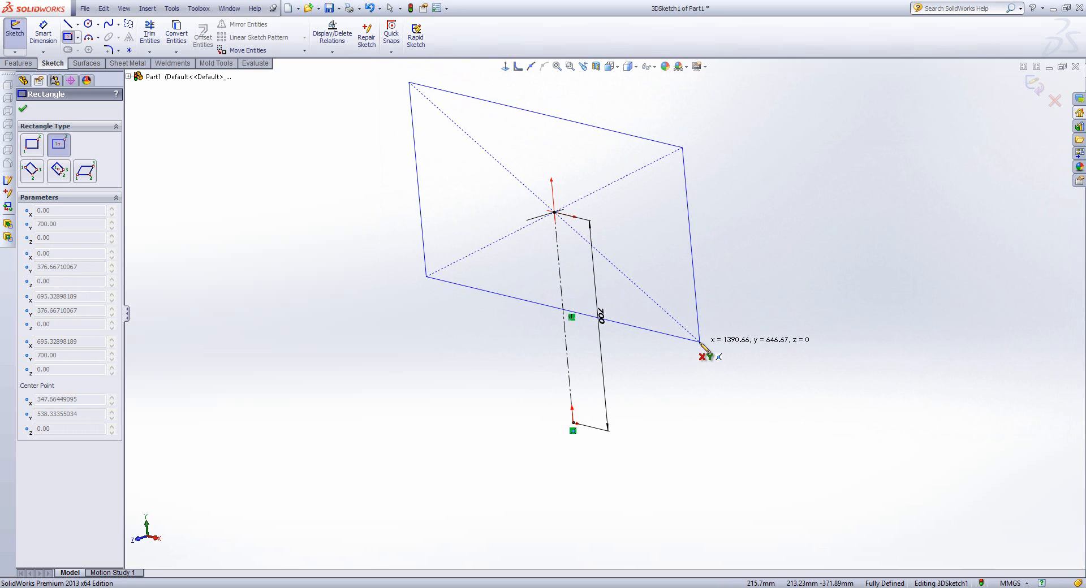
key("Tab")
mouse_move(699, 346)
middle_mouse_down()
mouse_move(757, 337)
mouse_move(707, 339)
mouse_move(712, 359)
mouse_move(693, 355)
middle_mouse_up()
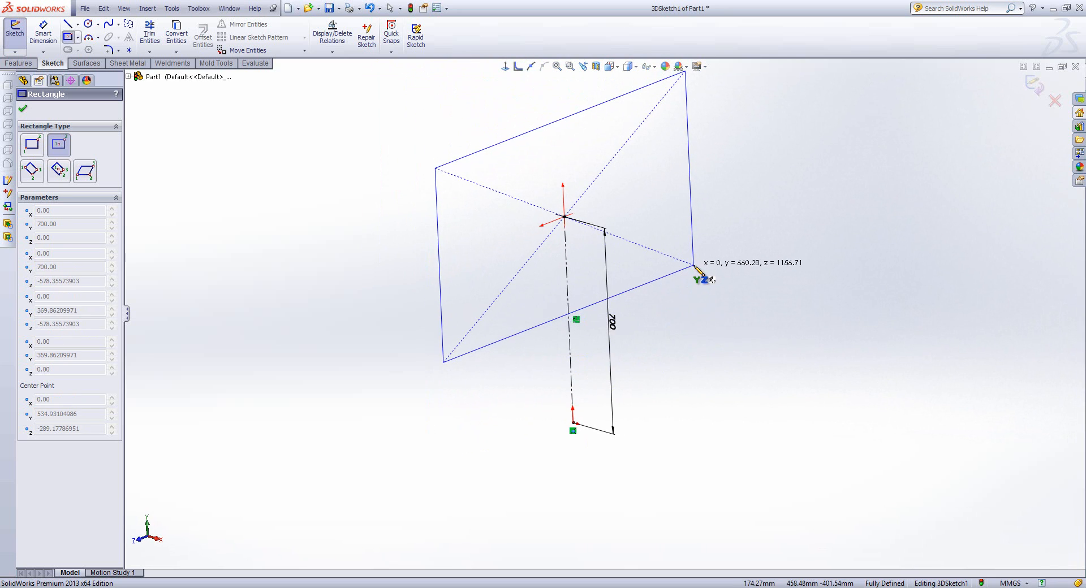
key("Tab")
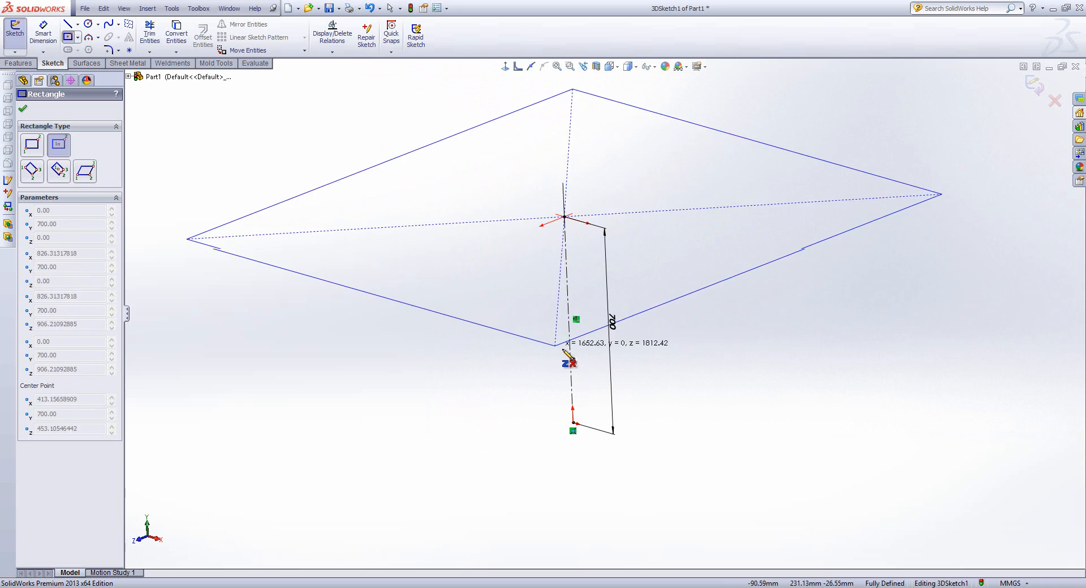
left_click(663, 320)
- Dimension the rectangle's short edge to 1000 mm
middle_click_drag(538, 277, 544, 300)
scroll(540, 294, "up", 1)
left_click(44, 34)
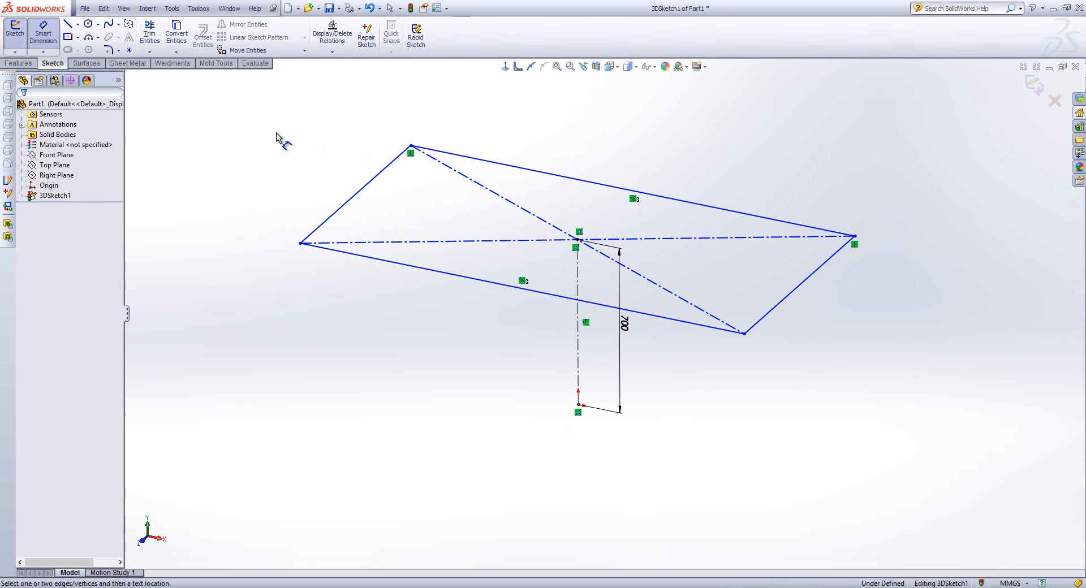
left_click(360, 192)
left_click(326, 175)
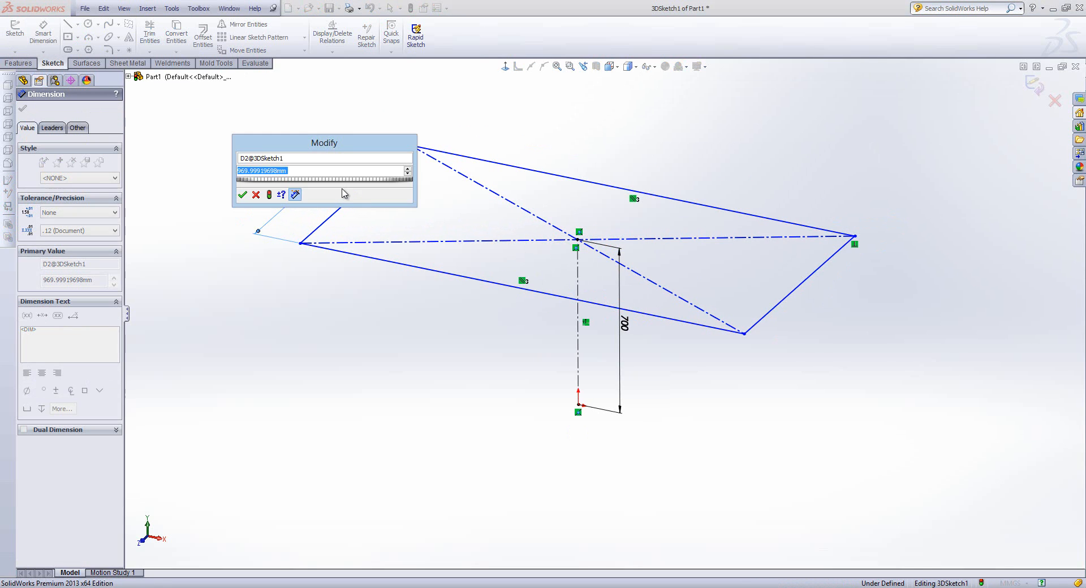
type("1000")
key("Return")
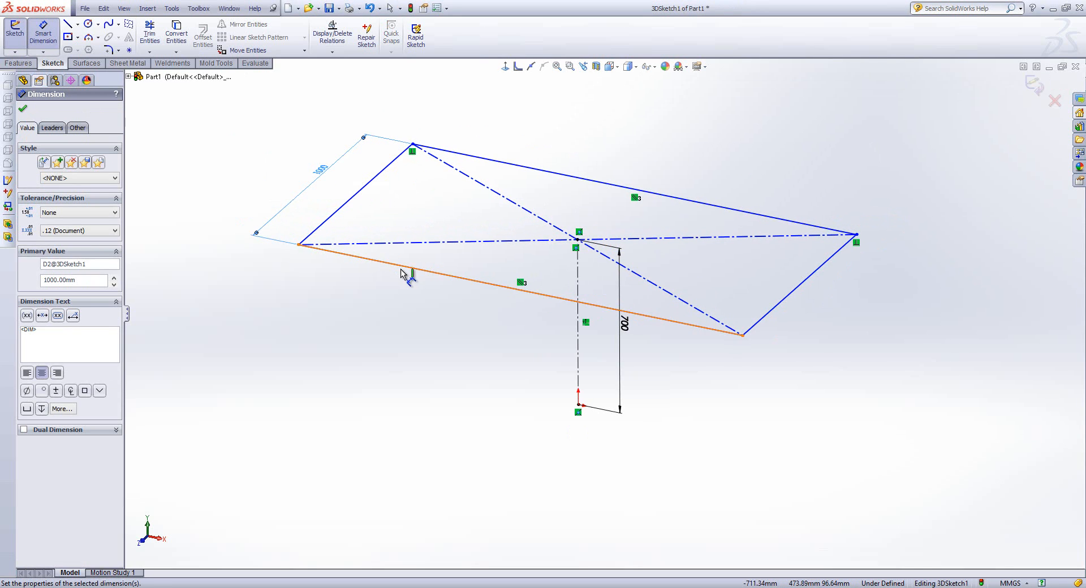
- Dimension the rectangle's long front edge to 1500 mm
left_click(404, 267)
left_click(370, 297)
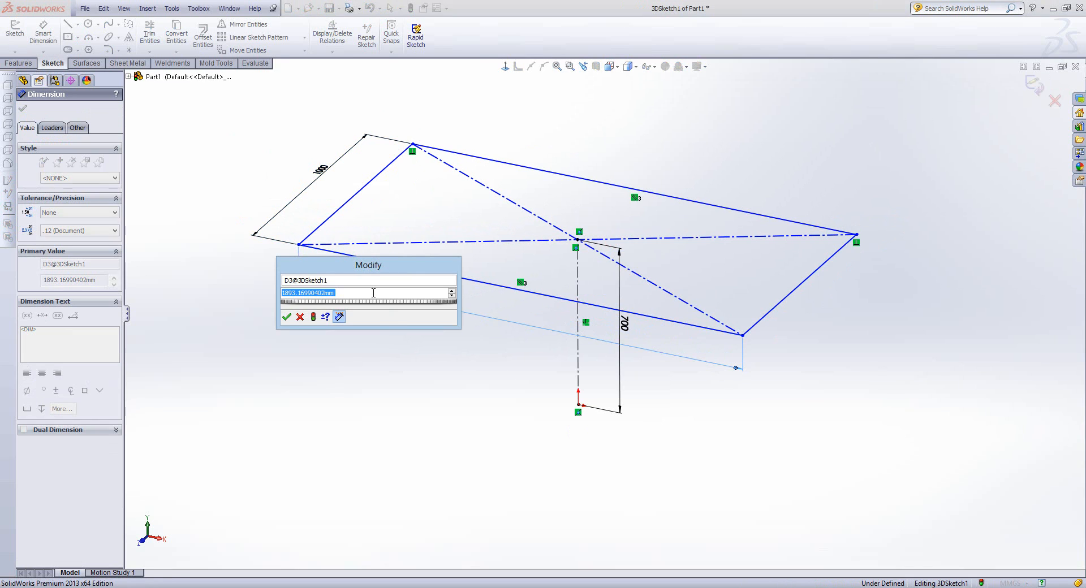
type("1500")
key("Return")
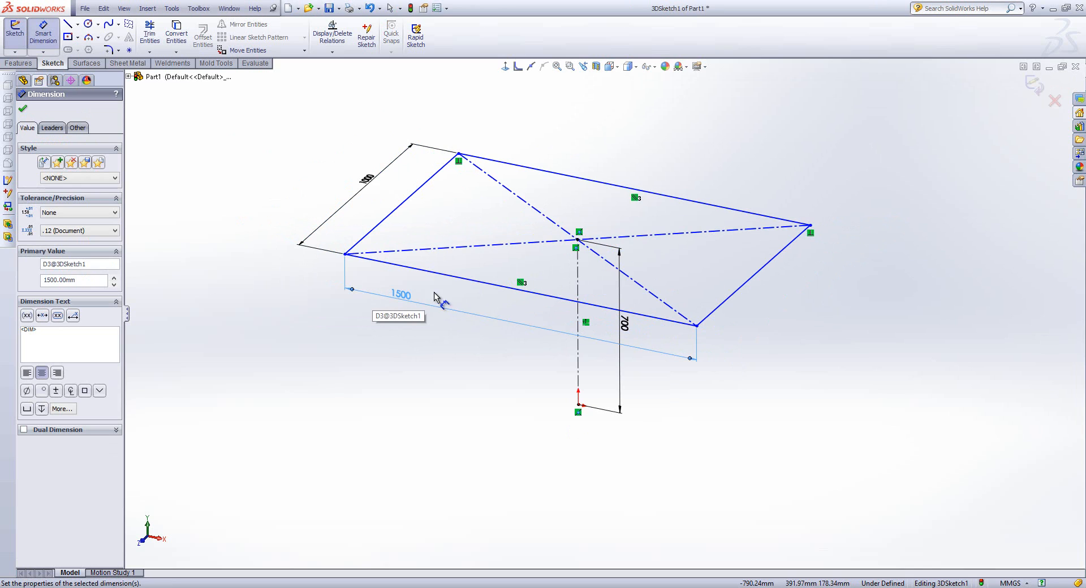
key("Escape")
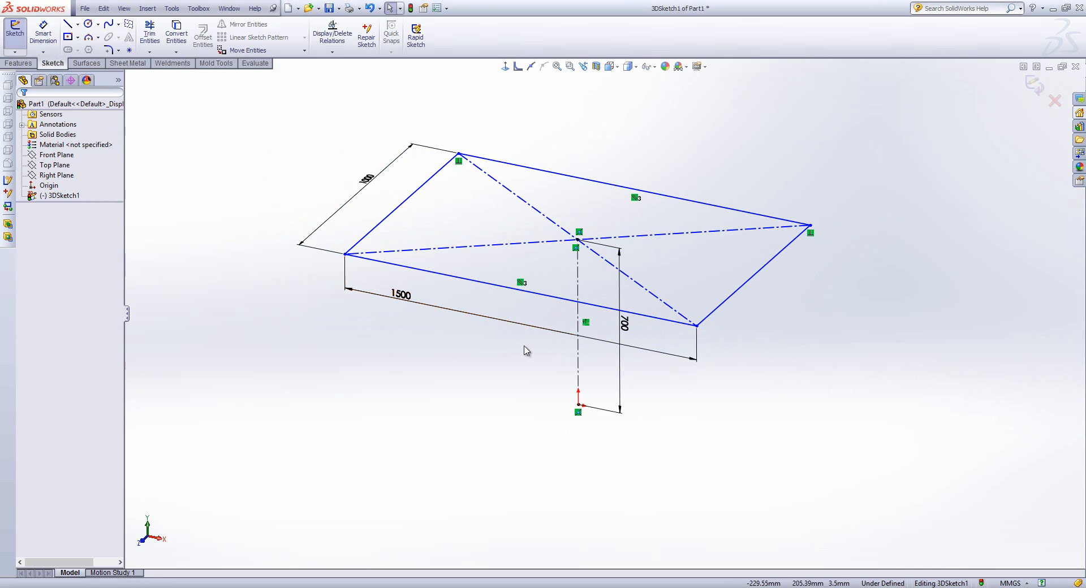
- Move the rectangle's front corner out of the horizontal plane and back to check its remaining freedom of movement
middle_click_drag(524, 346, 487, 326)
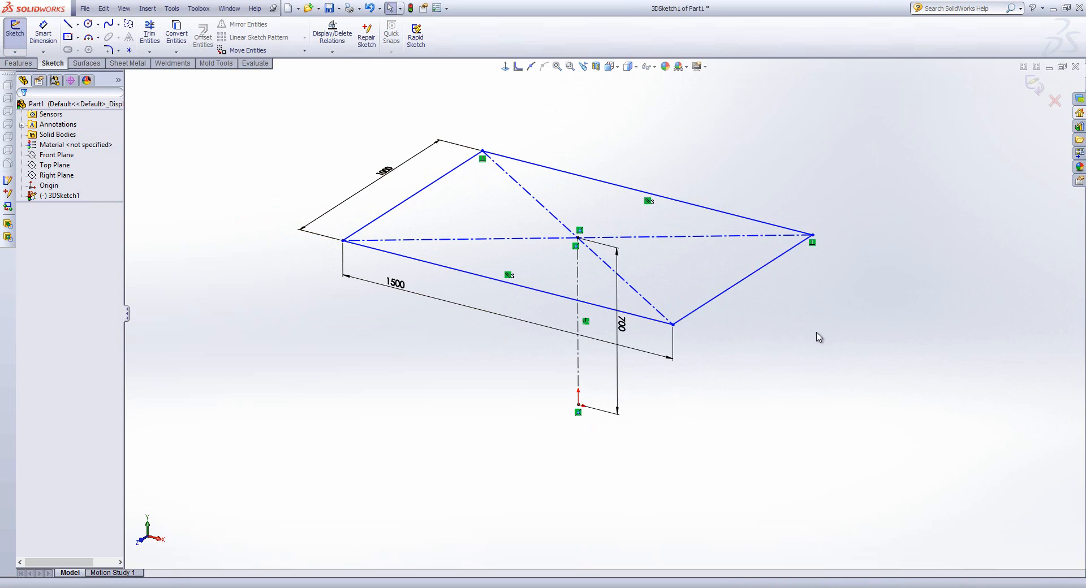
mouse_move(817, 337)
middle_mouse_down()
mouse_move(771, 356)
mouse_move(717, 347)
mouse_move(713, 318)
middle_mouse_up()
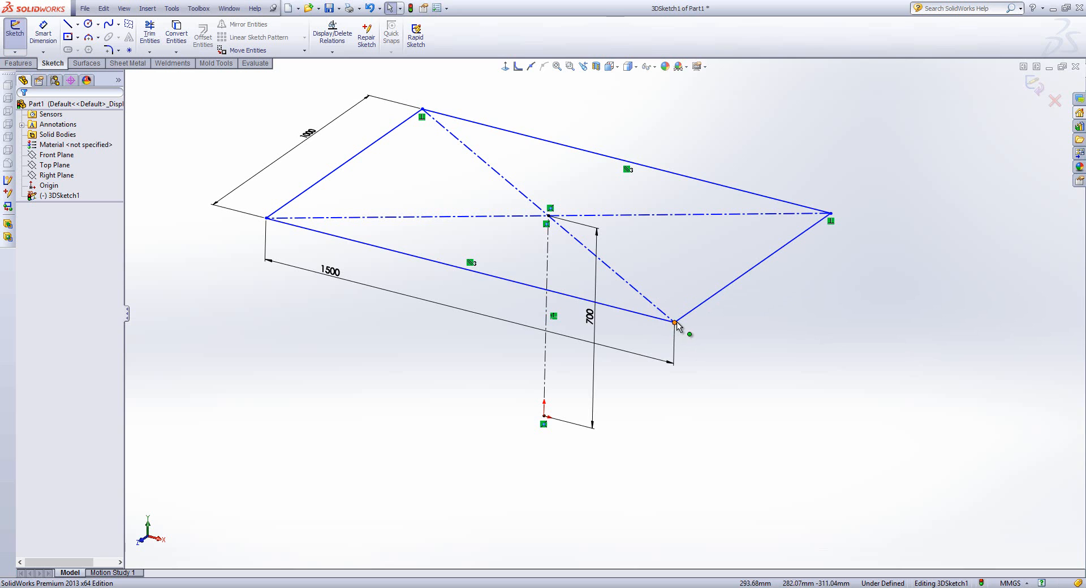
mouse_move(674, 323)
left_mouse_down()
mouse_move(687, 293)
mouse_move(700, 335)
mouse_move(656, 332)
mouse_move(646, 296)
mouse_move(676, 281)
mouse_move(722, 282)
left_mouse_up()
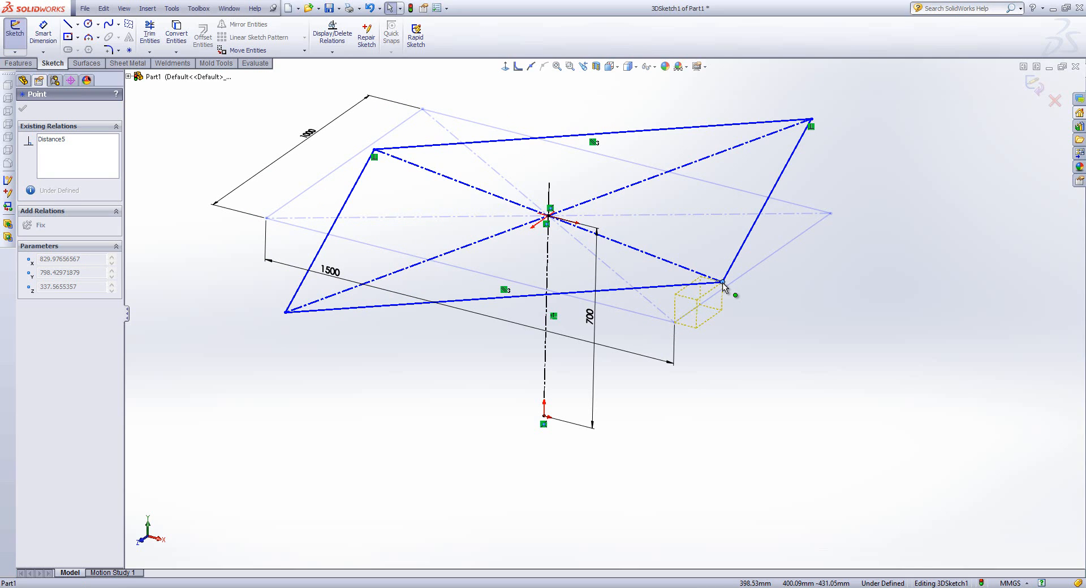
mouse_move(721, 283)
left_mouse_down()
mouse_move(730, 277)
mouse_move(704, 282)
mouse_move(717, 286)
left_mouse_up()
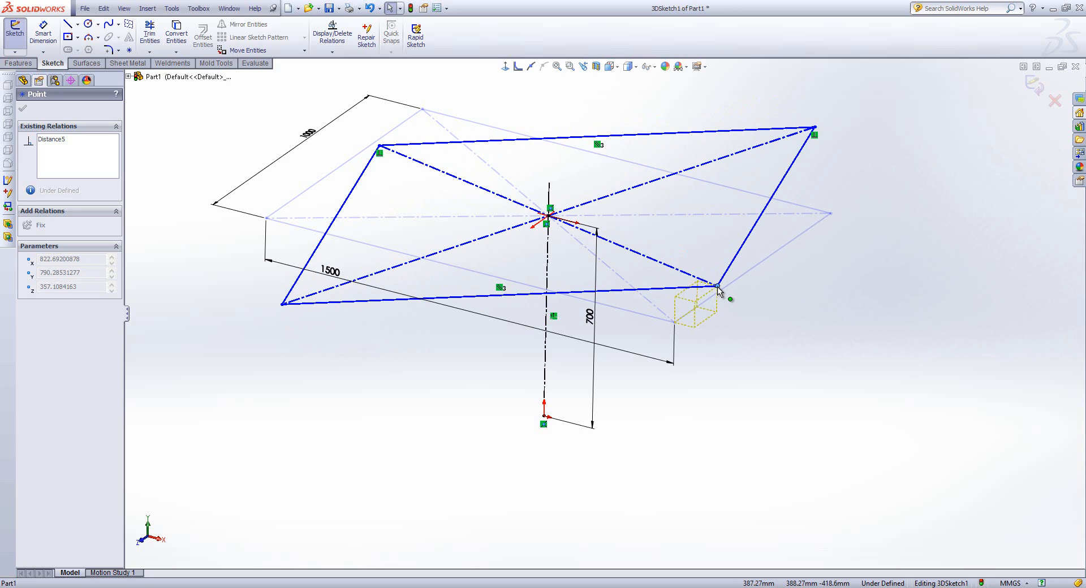
mouse_move(718, 286)
left_mouse_down()
mouse_move(701, 310)
mouse_move(674, 316)
left_mouse_up()
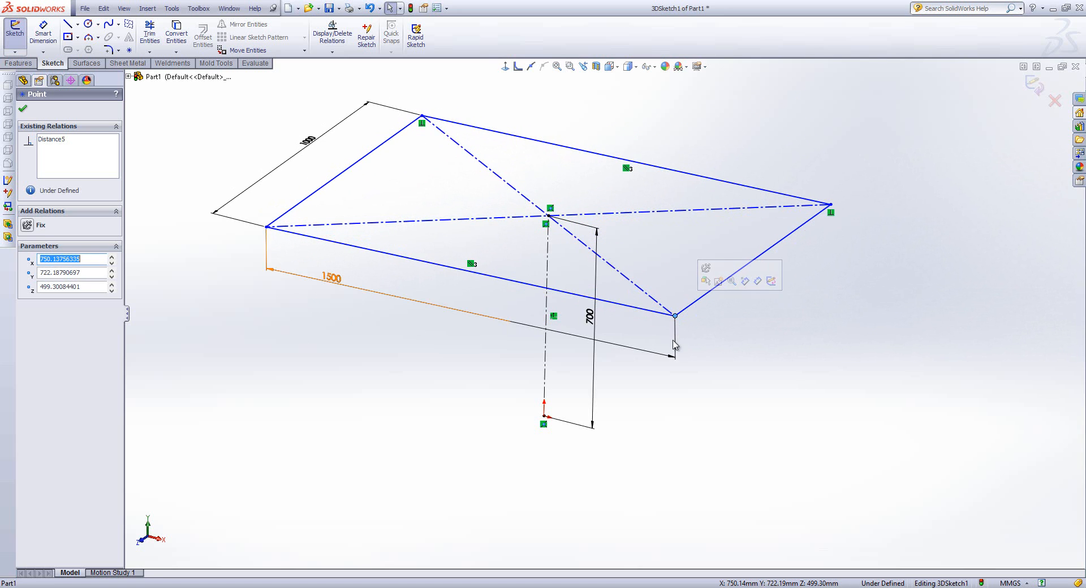
left_click(753, 351)
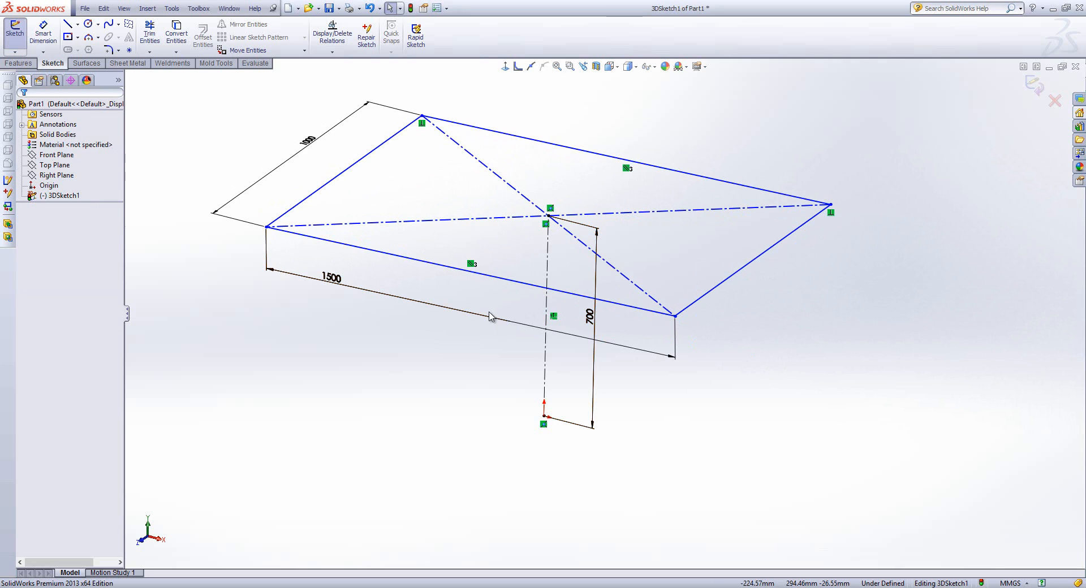
- Constrain the rectangle's long front edge along the X axis and test the remaining movement of its front corner
left_click(490, 281)
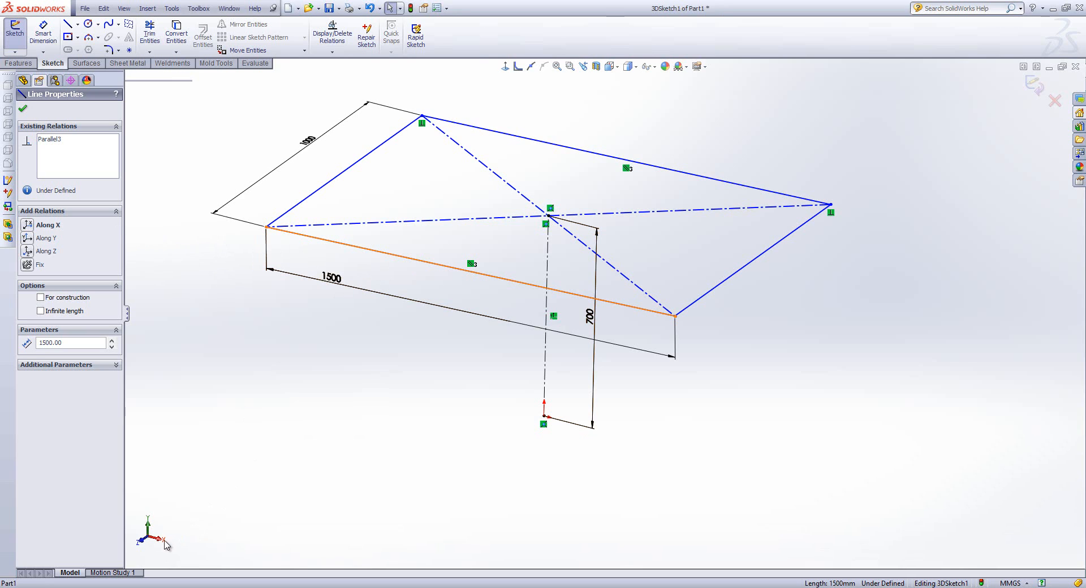
left_click(29, 226)
left_click(429, 365)
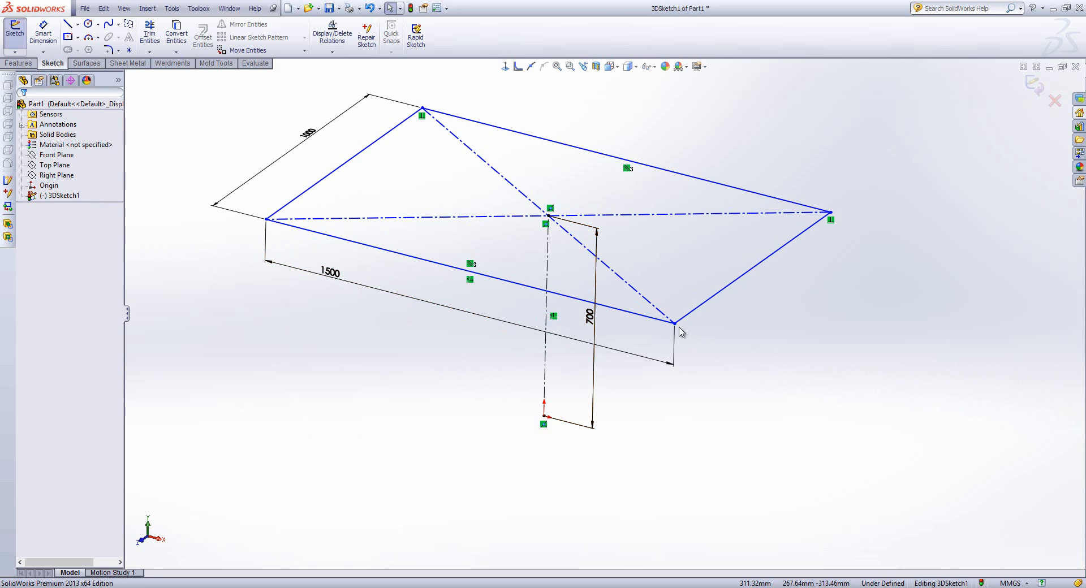
mouse_move(676, 322)
left_mouse_down()
mouse_move(674, 295)
mouse_move(687, 355)
mouse_move(687, 304)
mouse_move(686, 326)
left_mouse_up()
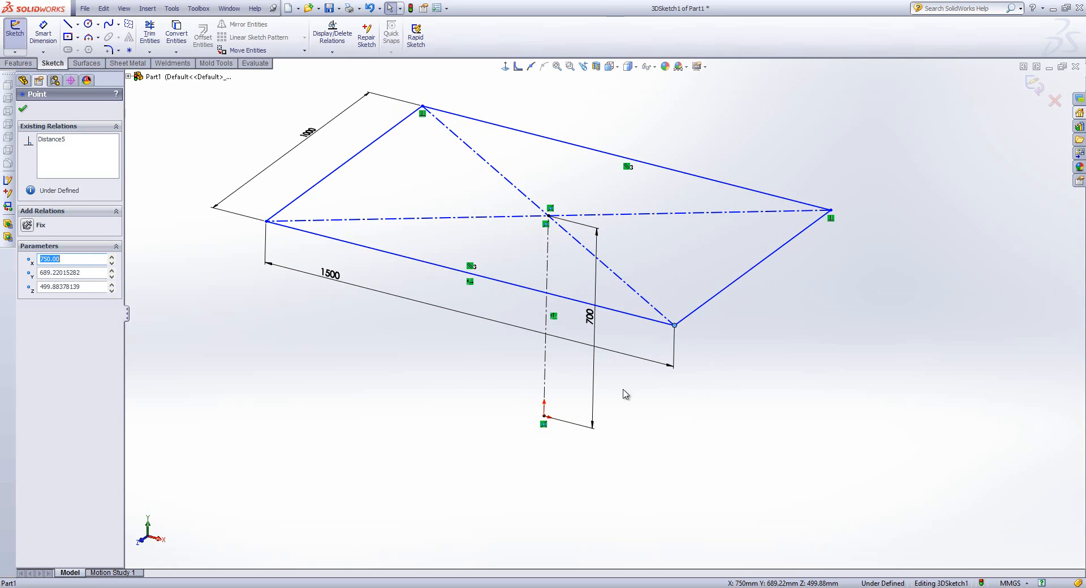
left_click(793, 340)
- Constrain the rectangle's short edge opposite the 1000 mm dimension along the Z axis
left_click(773, 257)
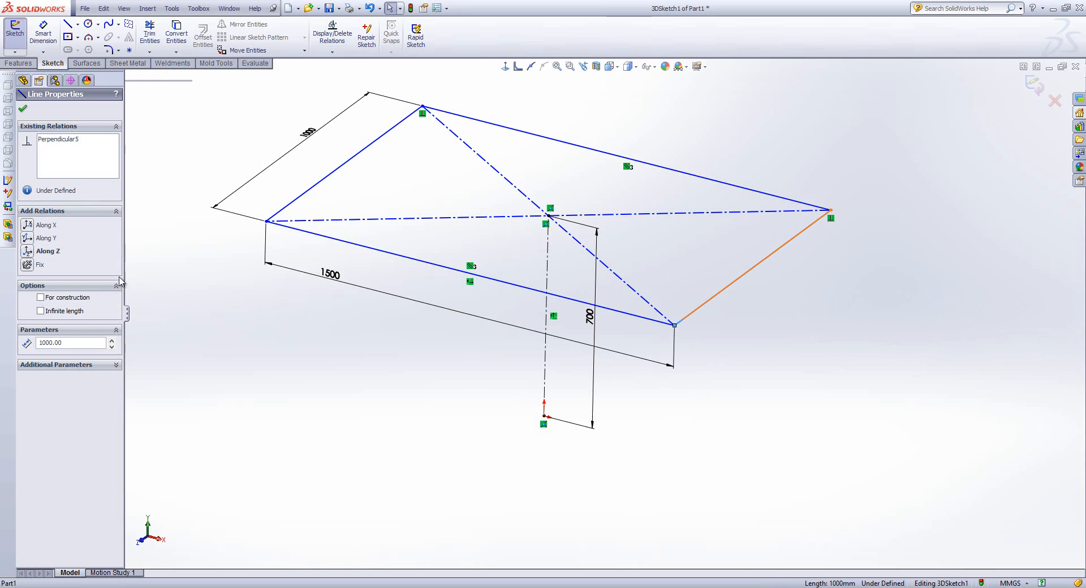
left_click(33, 251)
left_click(788, 429)
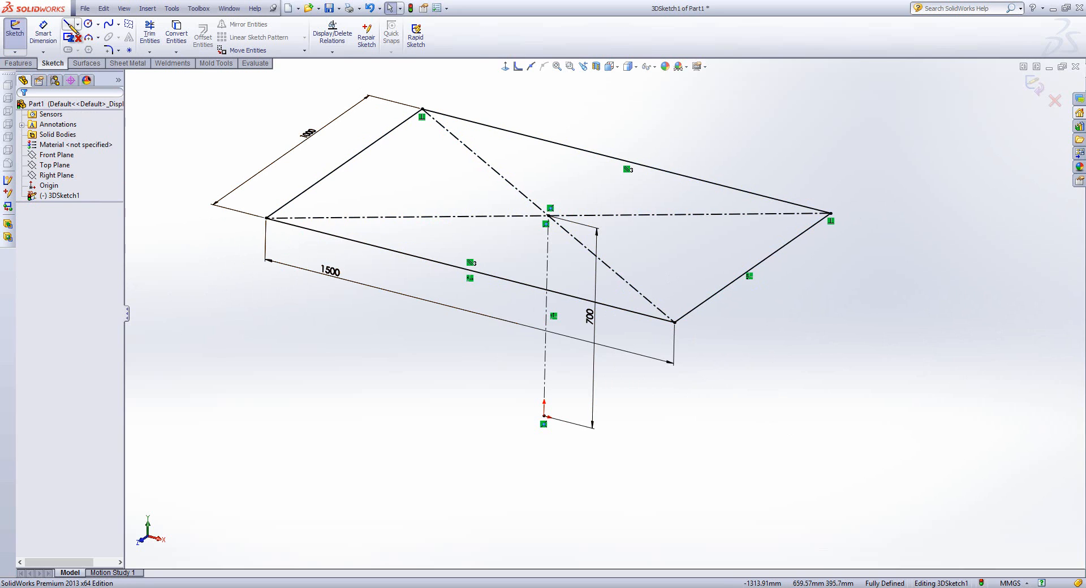
- Draw a vertical leg line about 581 mm long downward from the left end of the long front edge, using the YZ sketch plane
left_click(67, 24)
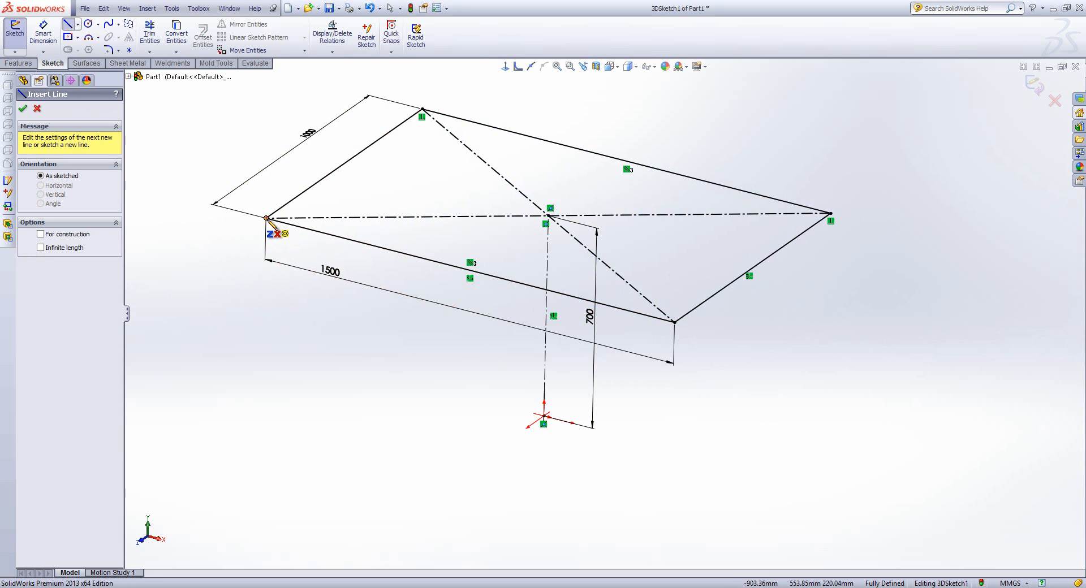
left_click(266, 218)
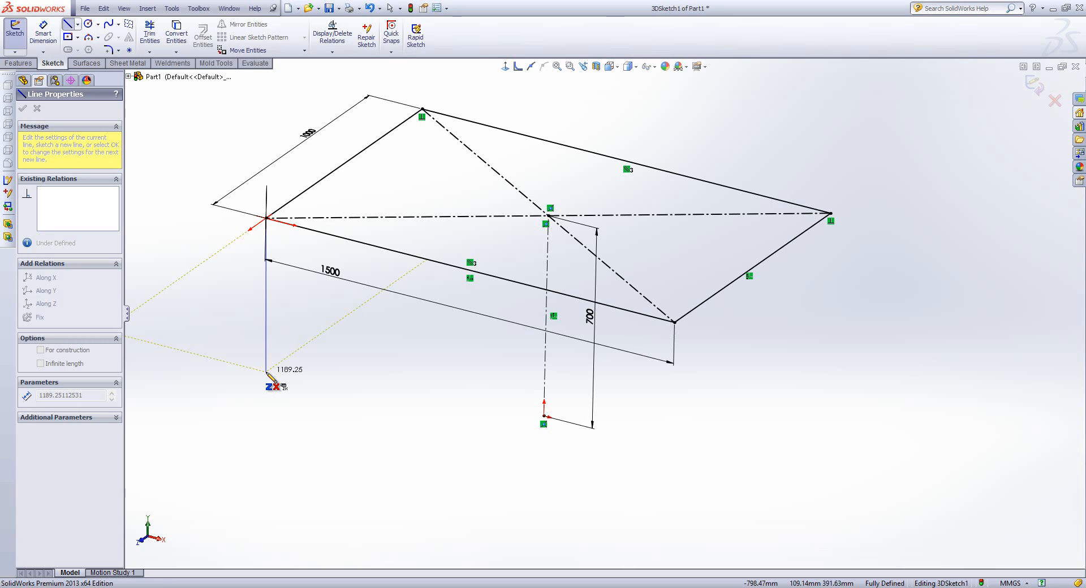
mouse_move(265, 372)
middle_mouse_down()
mouse_move(293, 358)
mouse_move(303, 308)
mouse_move(271, 371)
mouse_move(281, 383)
middle_mouse_up()
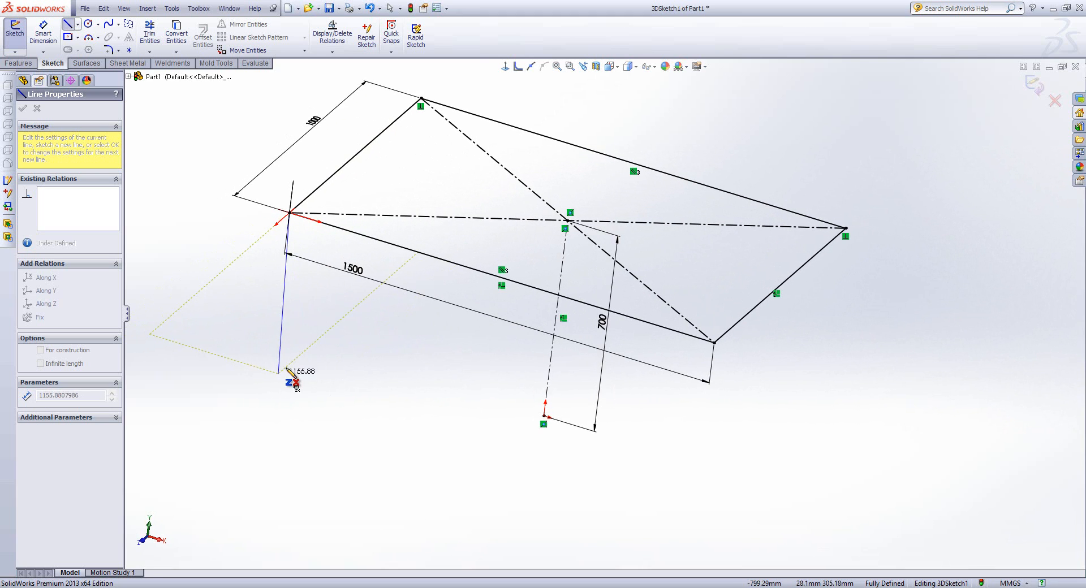
key("Tab")
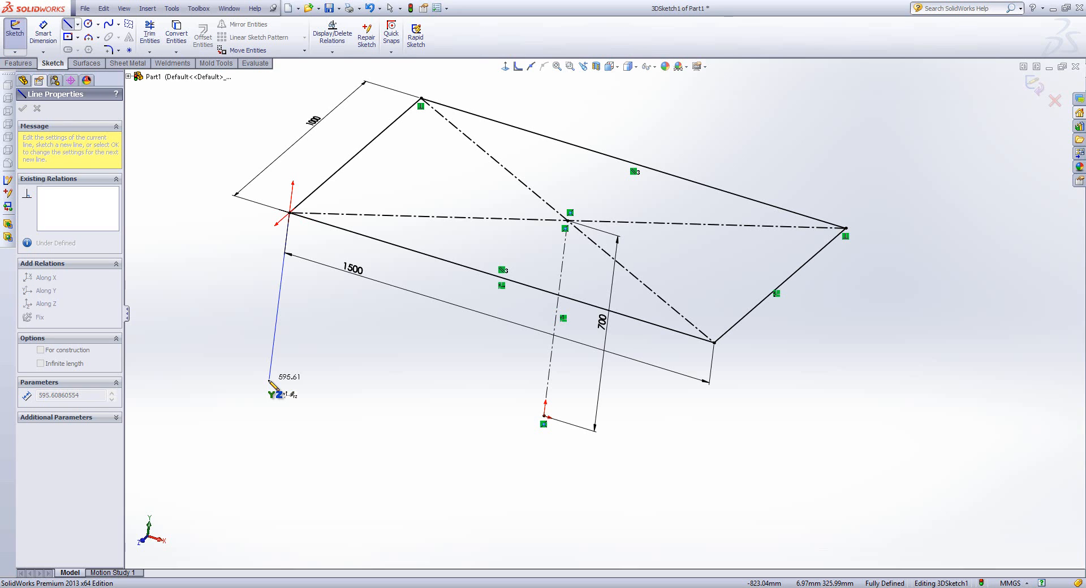
middle_click_drag(281, 379, 259, 384)
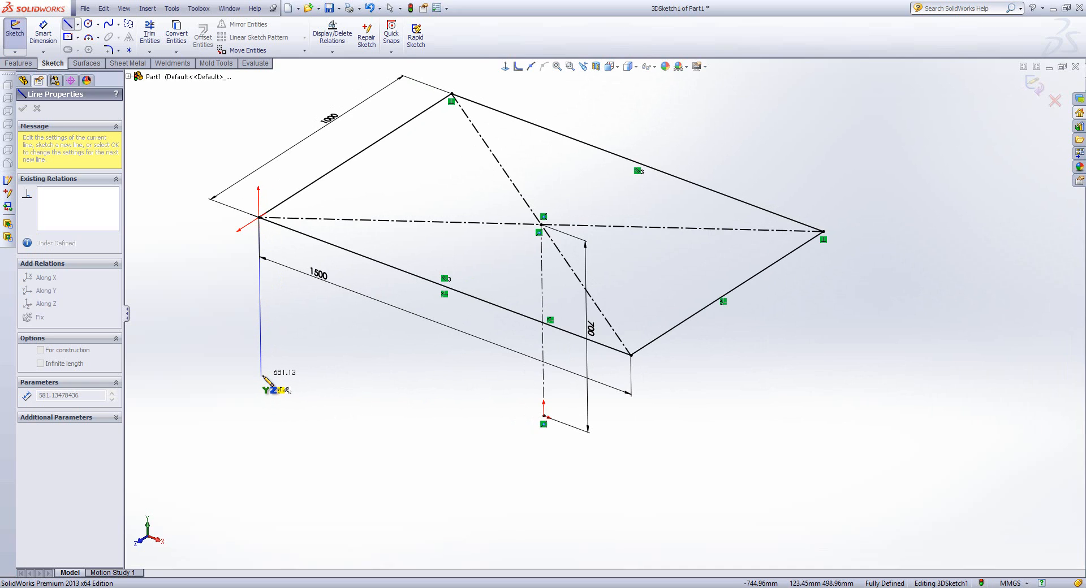
left_click(261, 376)
key("Escape")
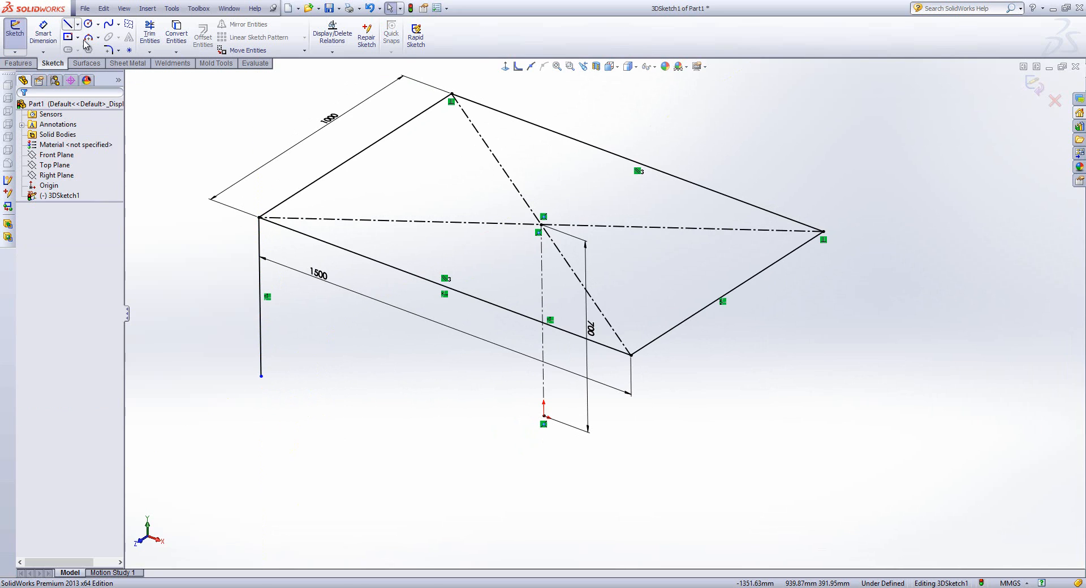
- Draw a vertical leg line down from the rectangle's nearest front corner, ending about 185 mm above the Top Plane
left_click(68, 25)
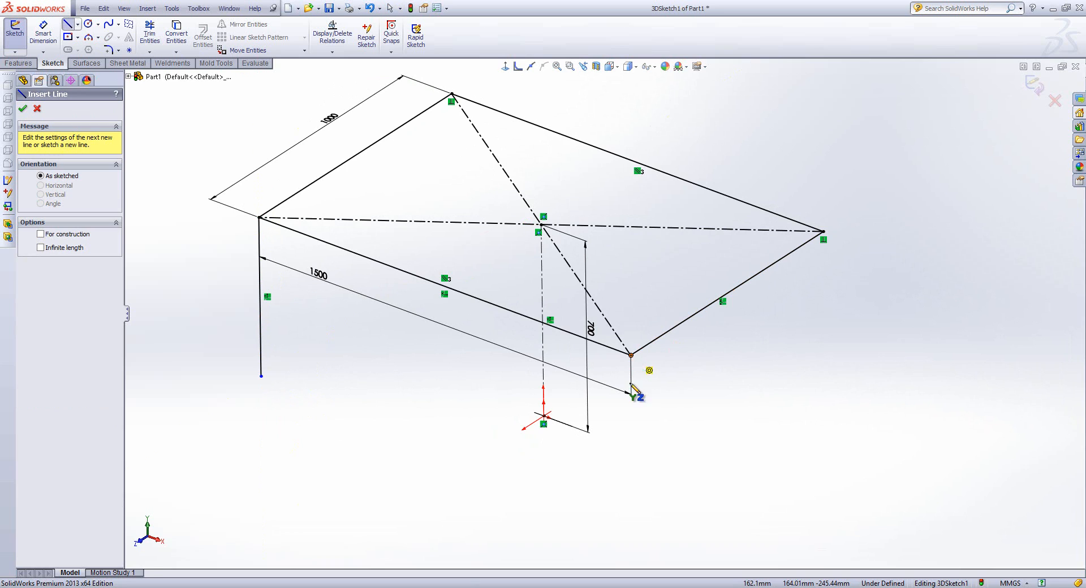
left_click(632, 356)
left_click(632, 496)
key("Escape")
key("Escape")
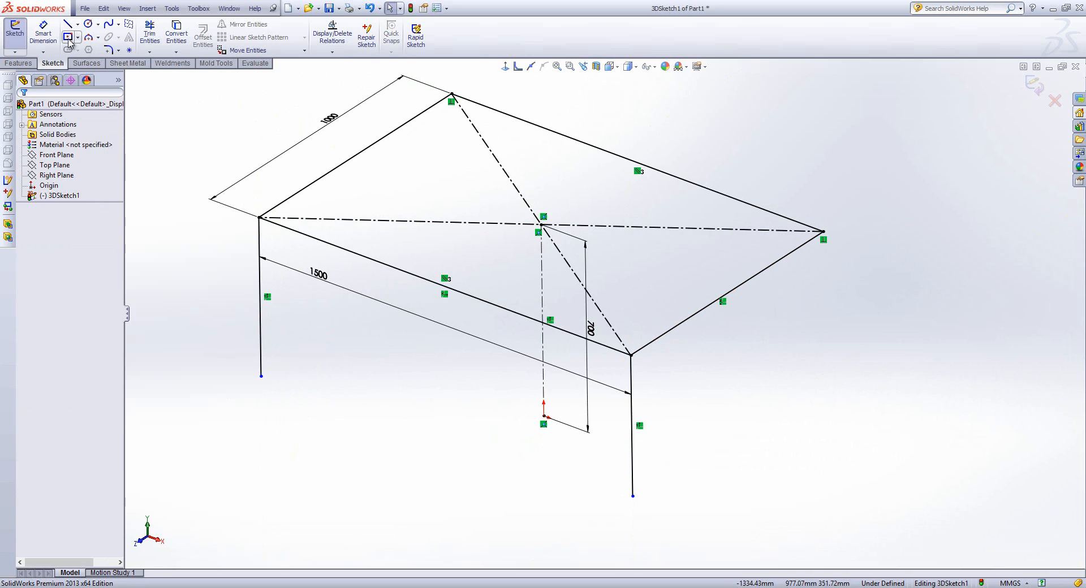
- Draw a vertical leg line down from the rectangle's far right corner, ending about 106 mm above the Top Plane
left_click(68, 25)
left_click(823, 231)
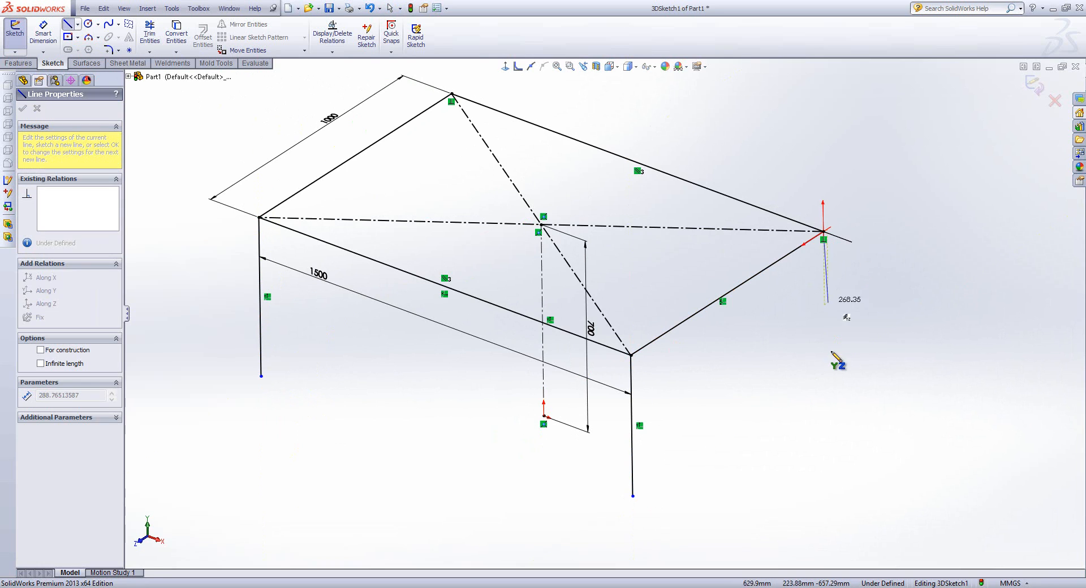
left_click(826, 393)
key("Escape")
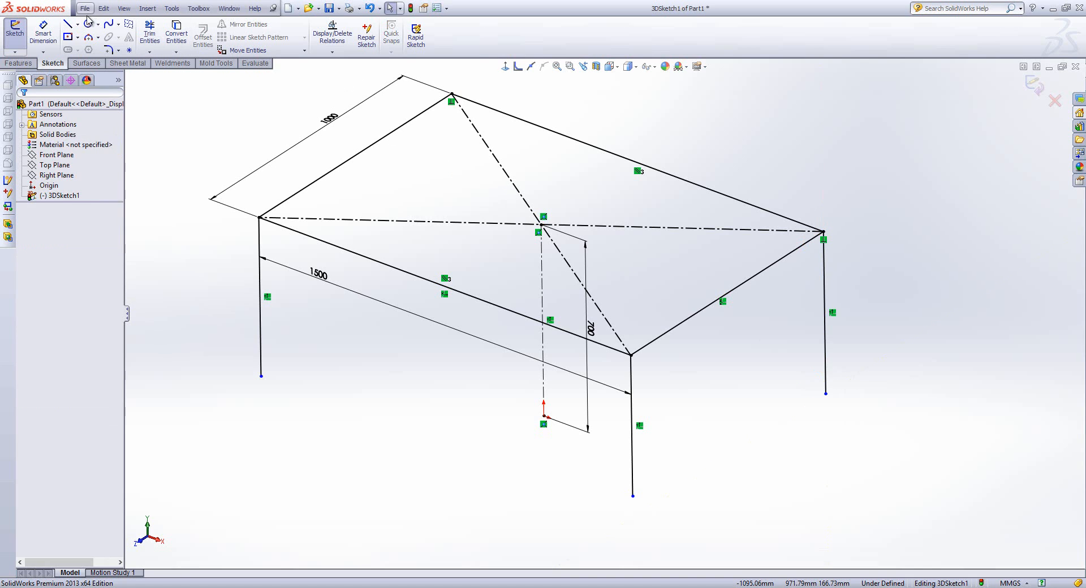
- Draw a vertical leg line down from the rectangle's rearmost corner, ending about 299 mm above the Top Plane
left_click(69, 24)
left_click(452, 93)
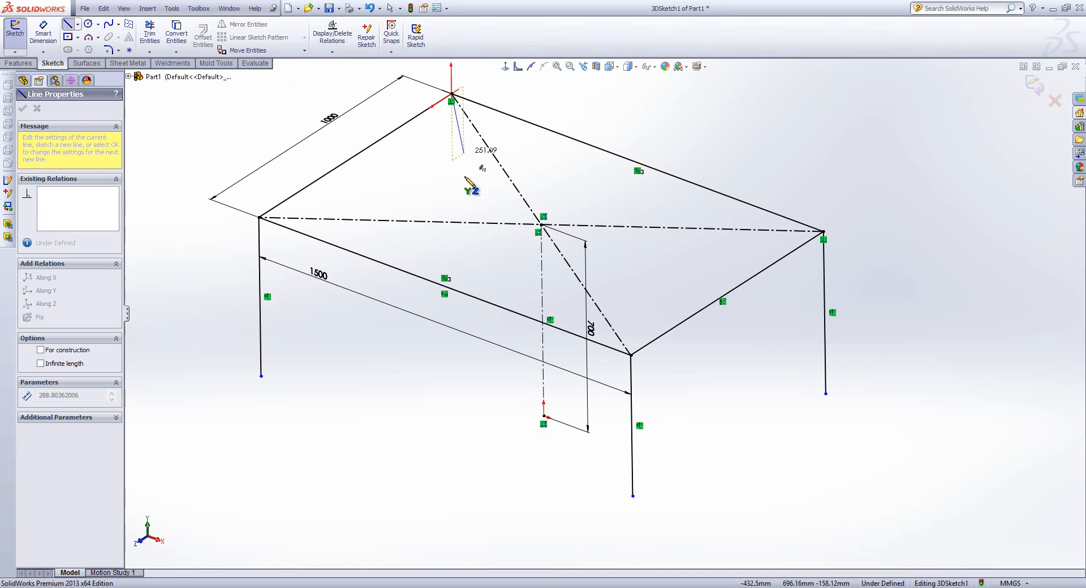
left_click(454, 203)
key("Escape")
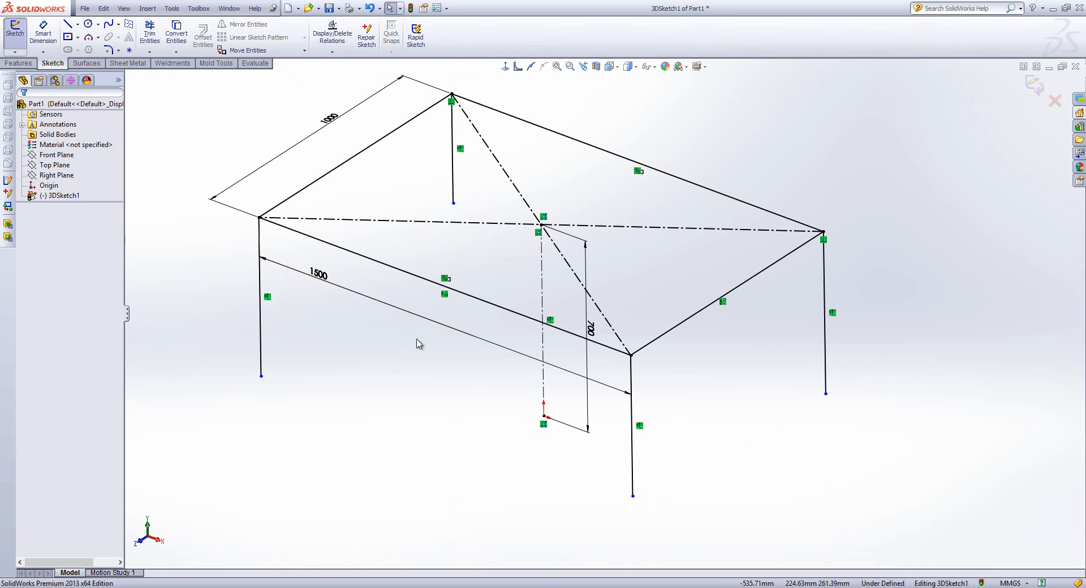
- Show the Top Plane and enlarge its displayed outline so it extends beneath all four leg lines
scroll(468, 362, "up", 1)
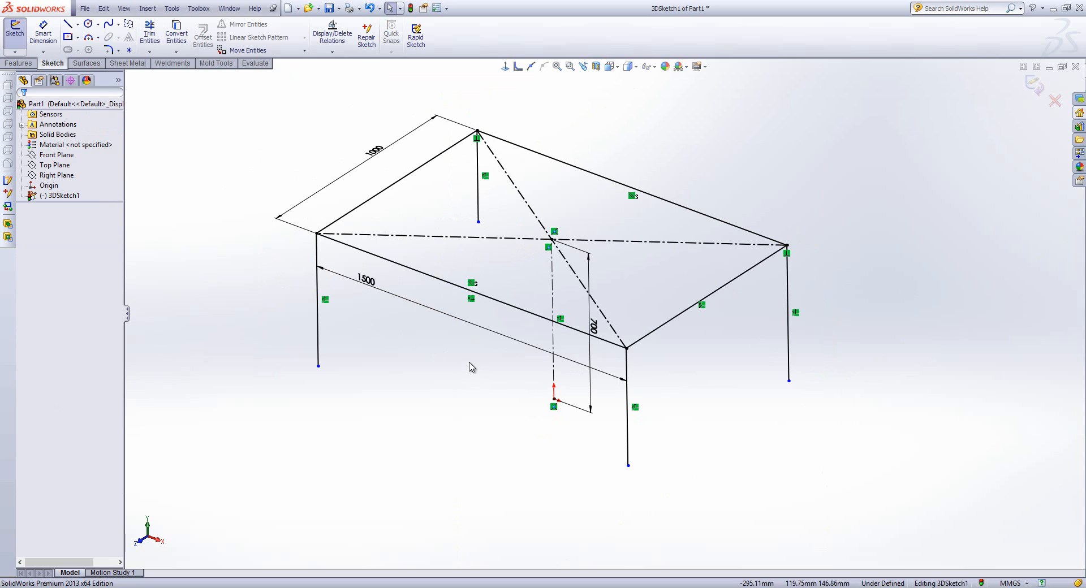
left_click(319, 366)
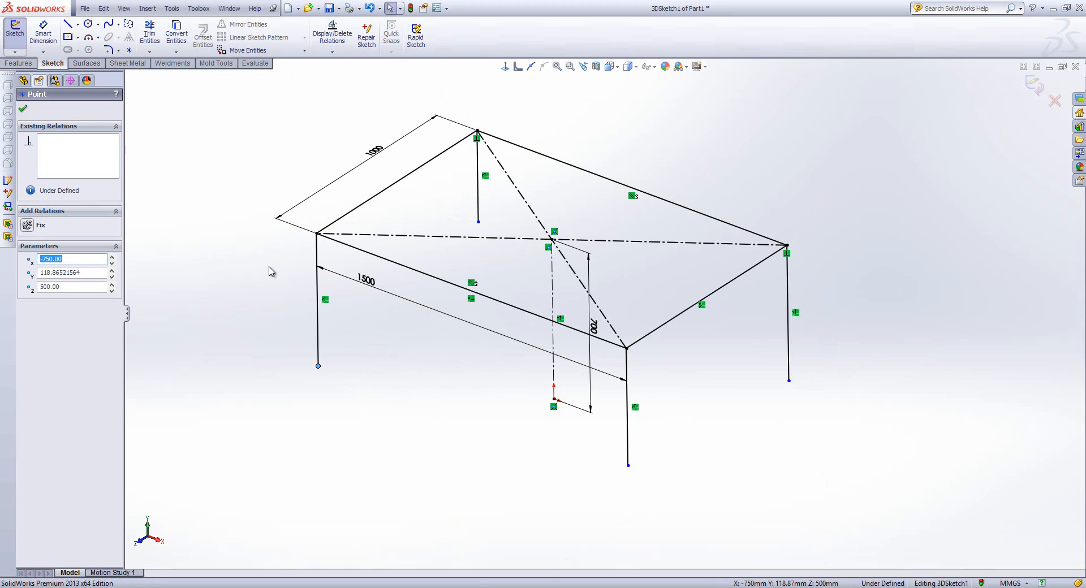
left_click(22, 80)
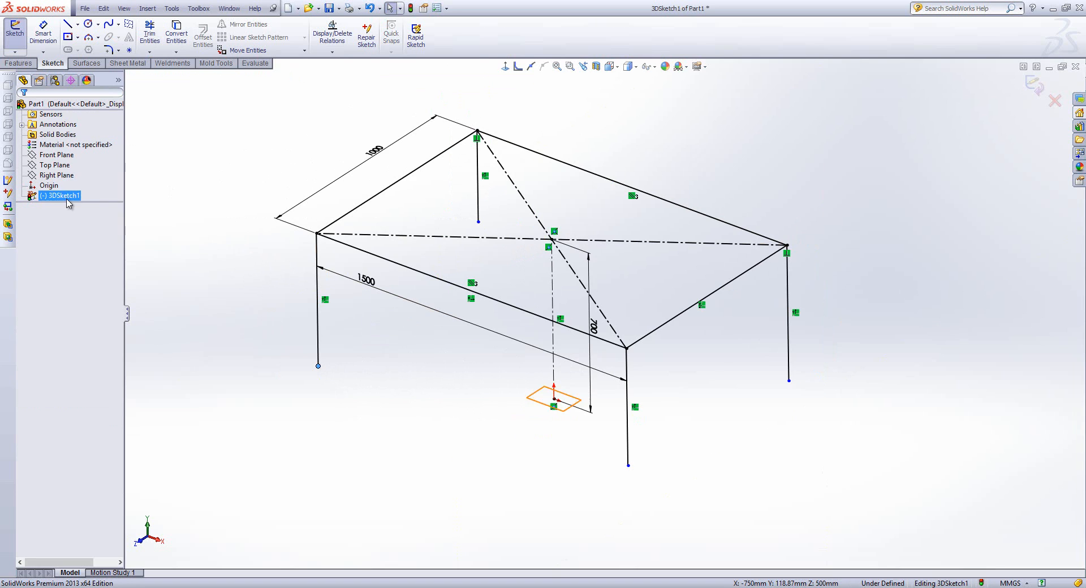
left_click(52, 165)
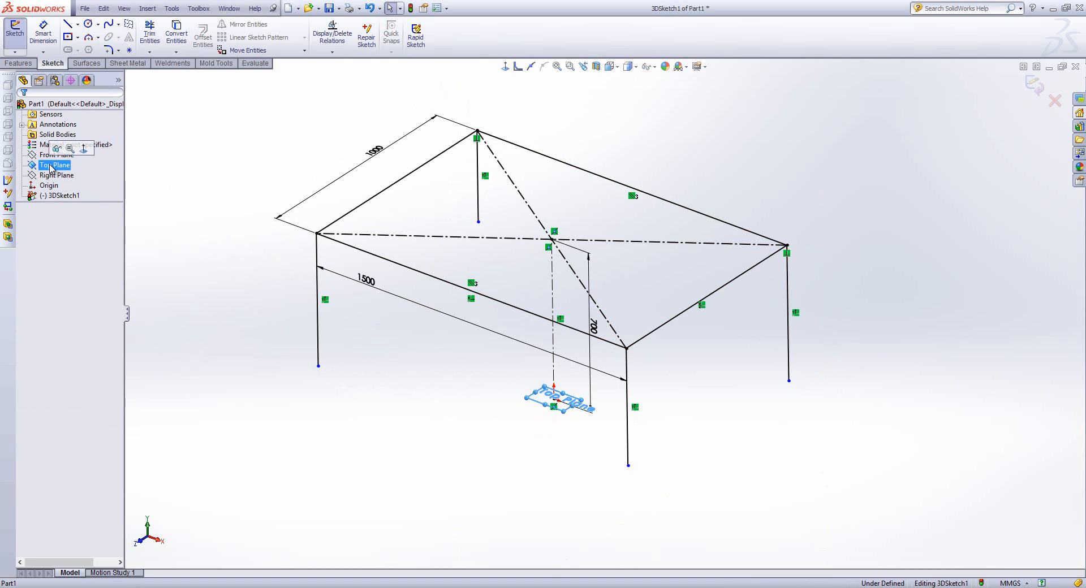
right_click(51, 167)
left_click(58, 152)
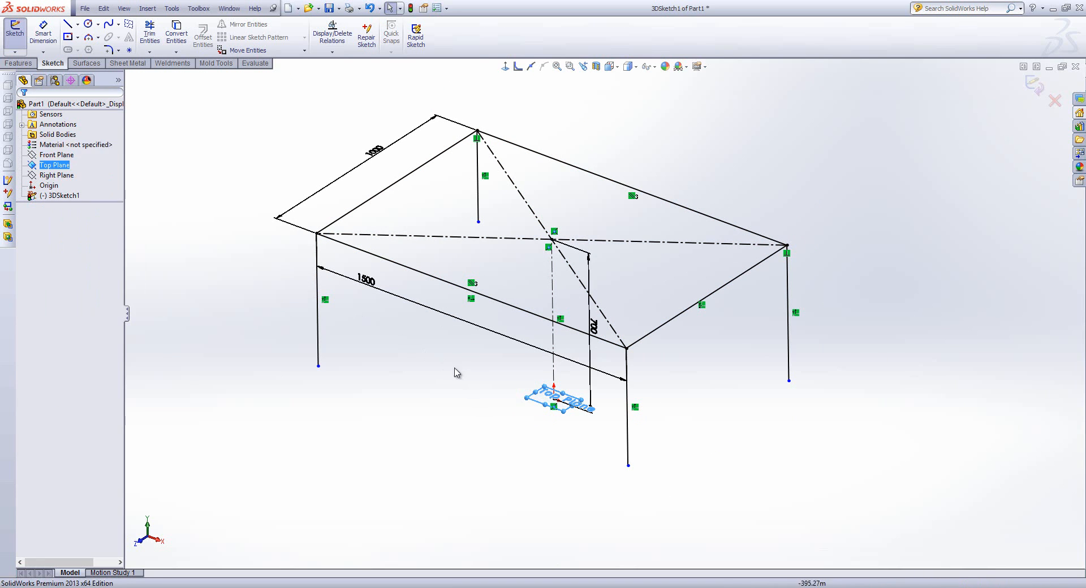
left_click_drag(527, 398, 276, 363)
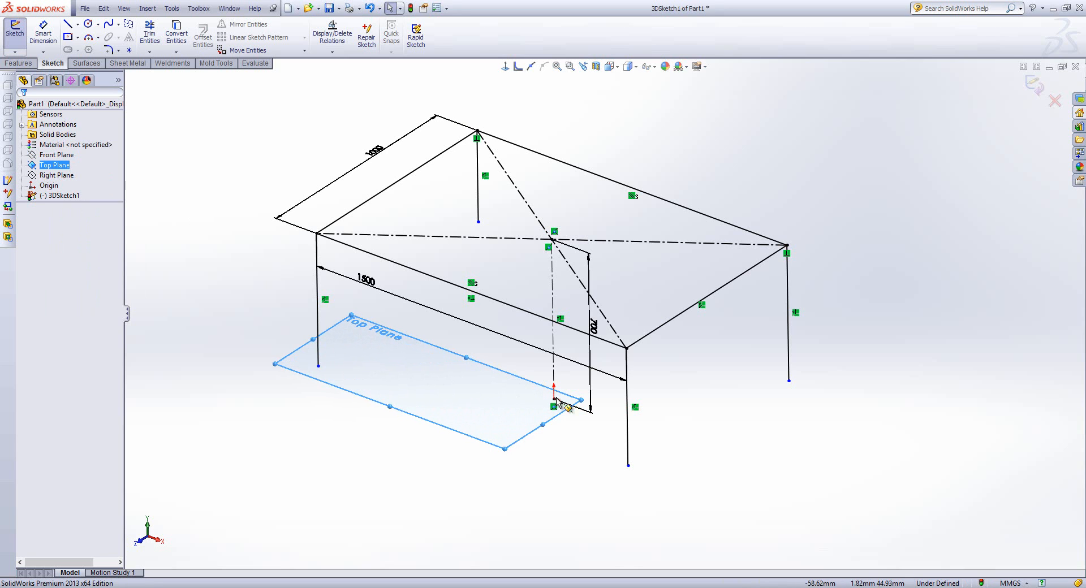
left_click_drag(580, 400, 863, 385)
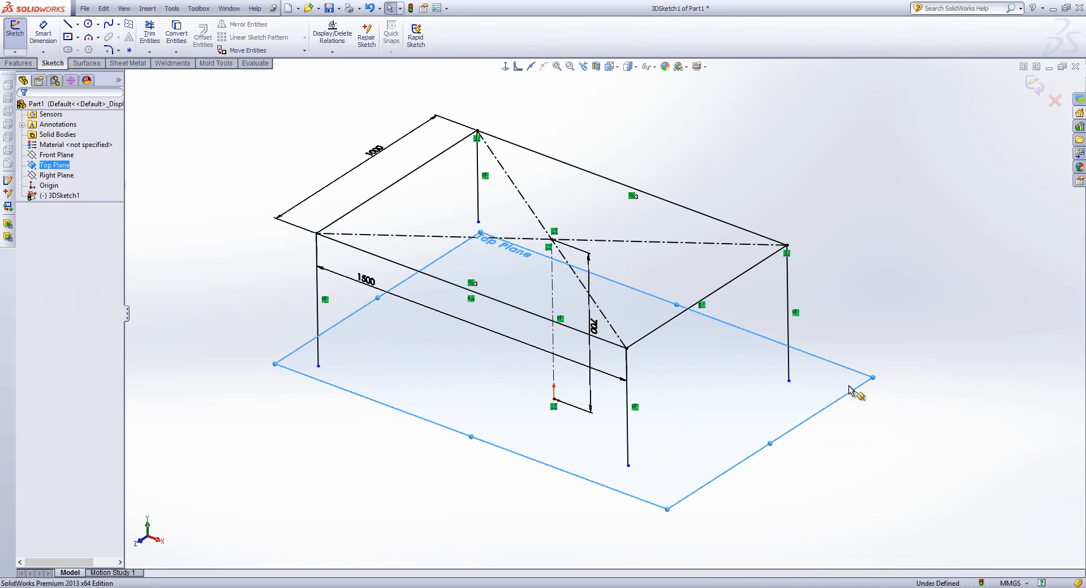
- Add an On Plane relation between the lower endpoint of the left front leg and the Top Plane
middle_click_drag(483, 378, 460, 348)
middle_click_drag(376, 447, 347, 378)
left_click(322, 367)
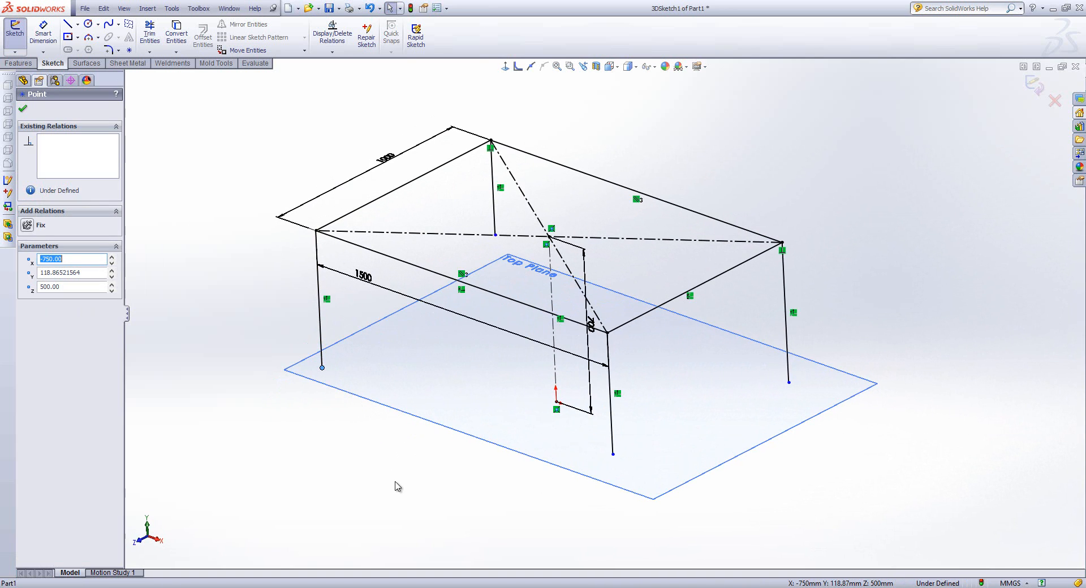
left_click(379, 402, "ctrl")
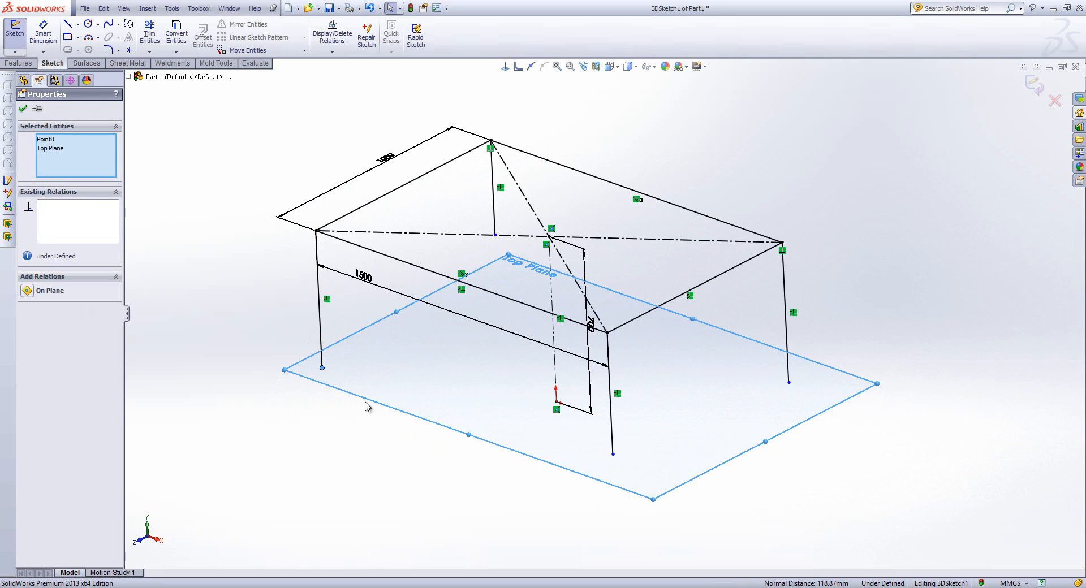
left_click(27, 291)
left_click(440, 504)
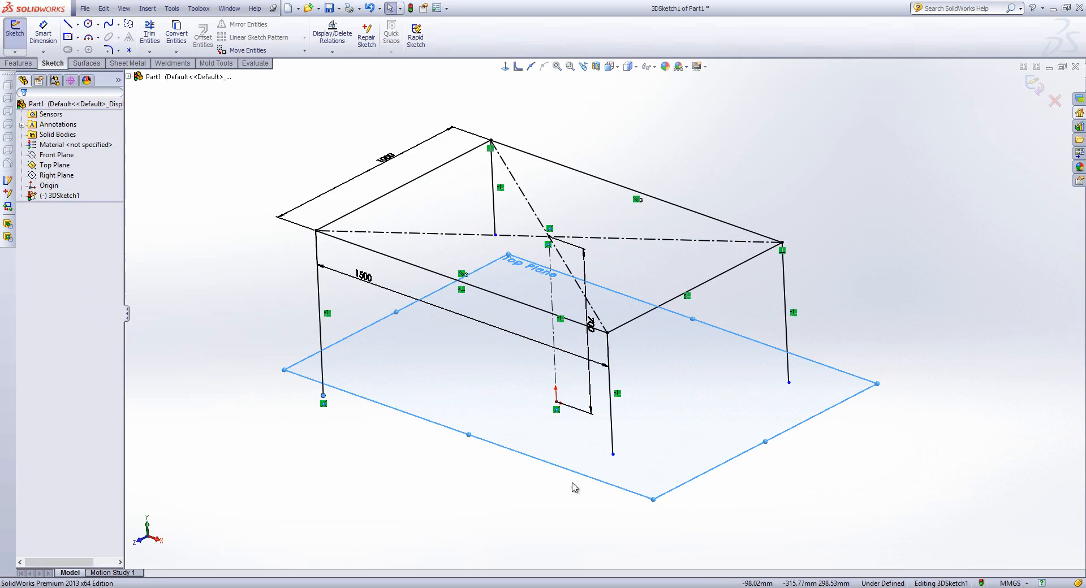
- Add On Plane relations to the Top Plane for the lower endpoints of the nearest front leg and the far right leg
left_click(613, 454)
left_click(648, 500, "ctrl")
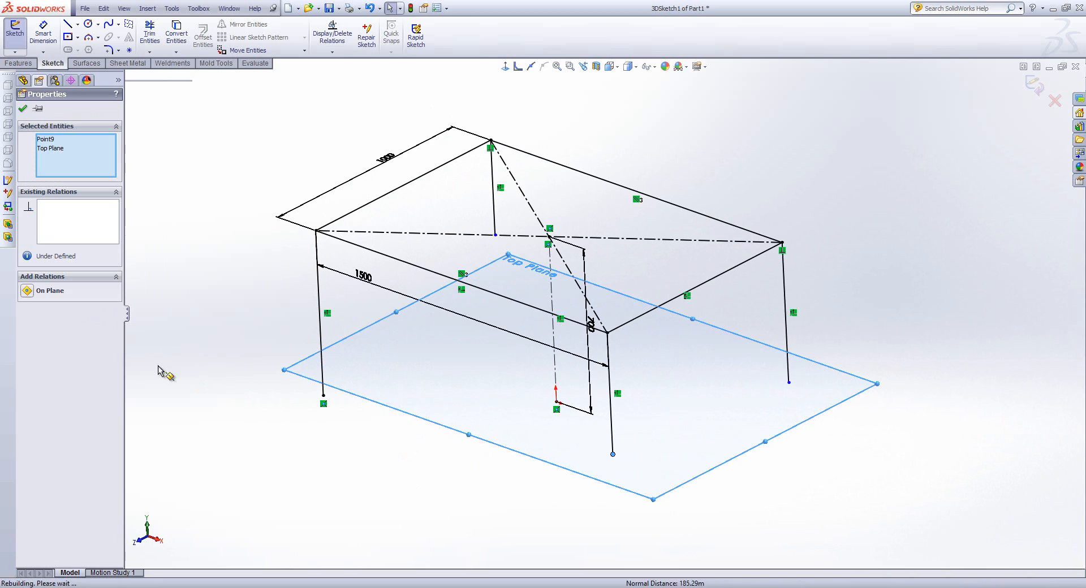
left_click(27, 291)
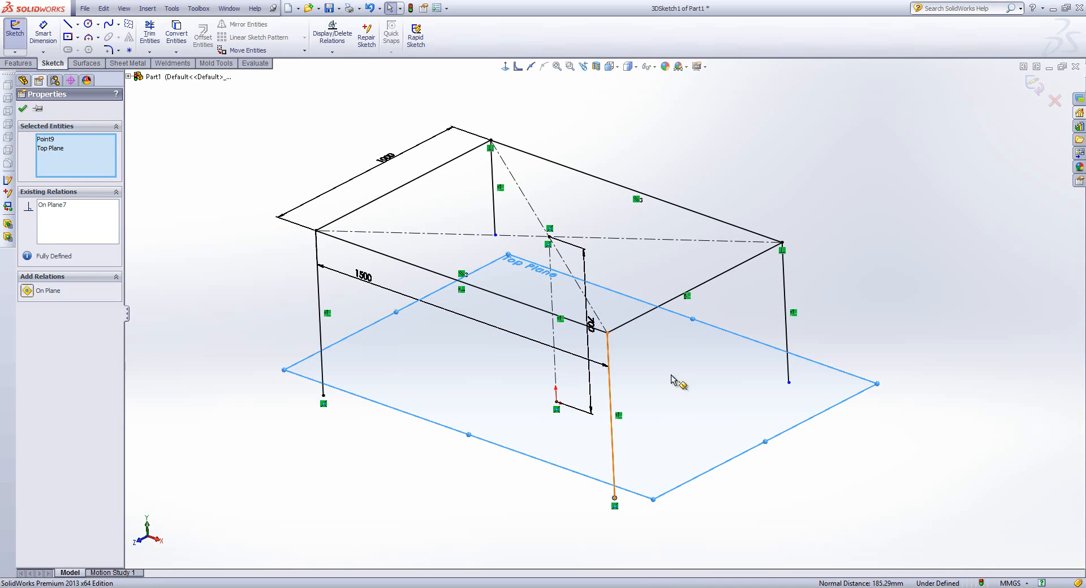
left_click(789, 382)
left_click(860, 382, "ctrl")
left_click(27, 291)
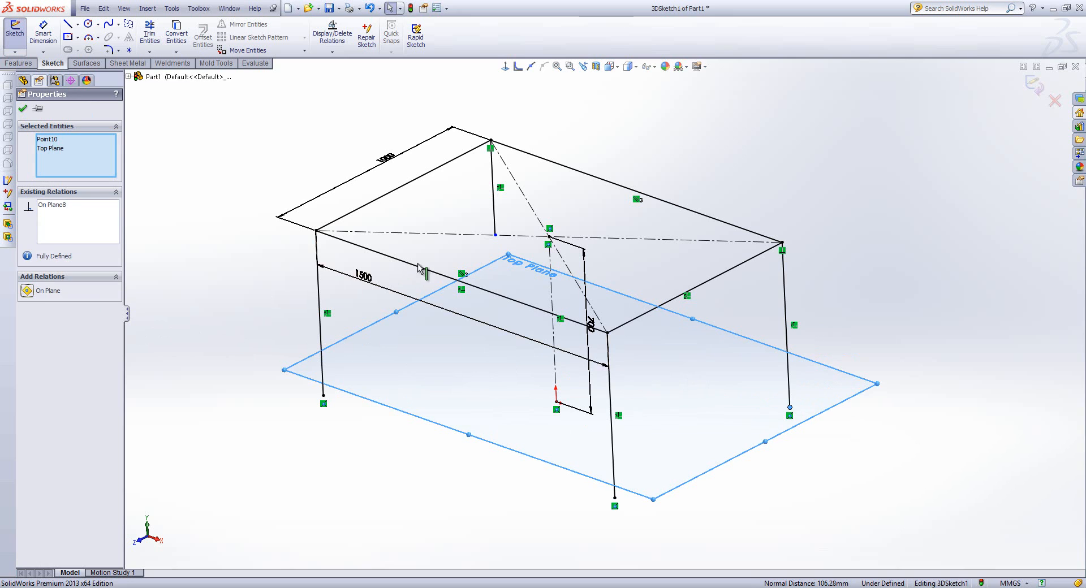
- Add an On Plane relation between the lower endpoint of the rearmost leg and the Top Plane, and inspect the frame
left_click(496, 236)
left_click(478, 333, "ctrl")
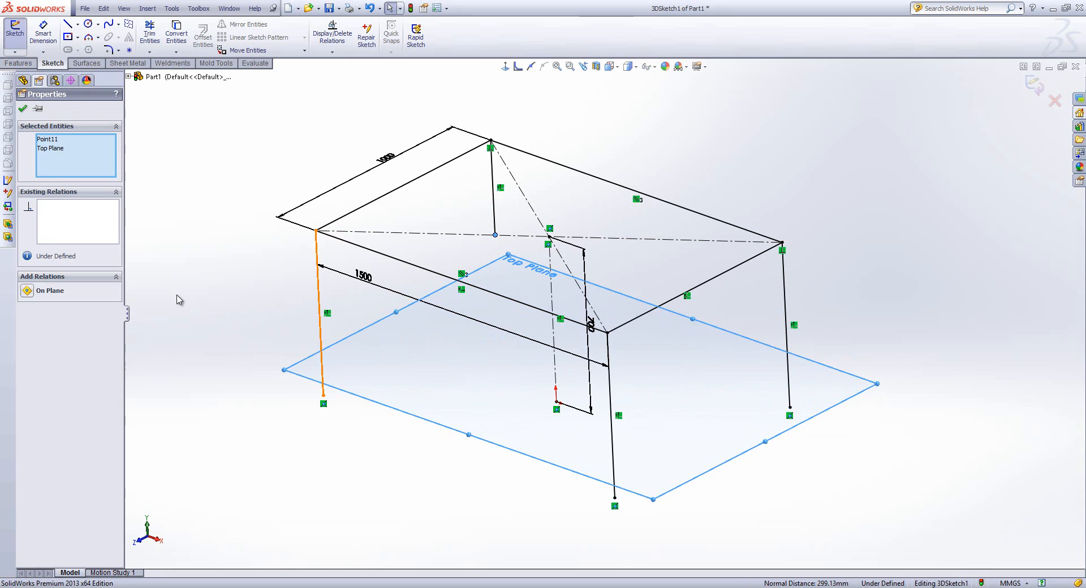
left_click(30, 292)
left_click(195, 342)
middle_click_drag(496, 365, 510, 347)
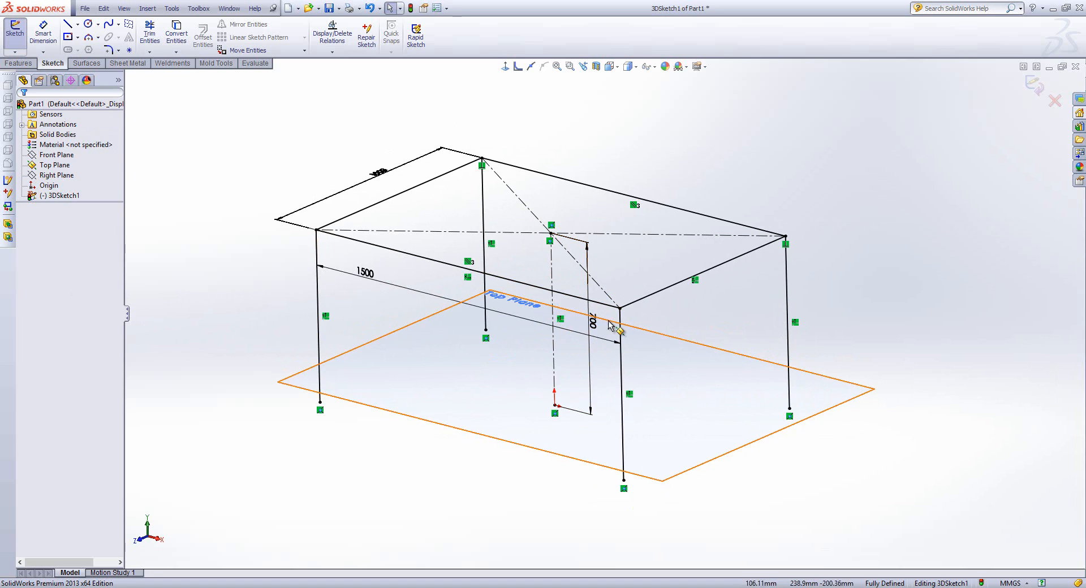
middle_click_drag(616, 435, 513, 402)
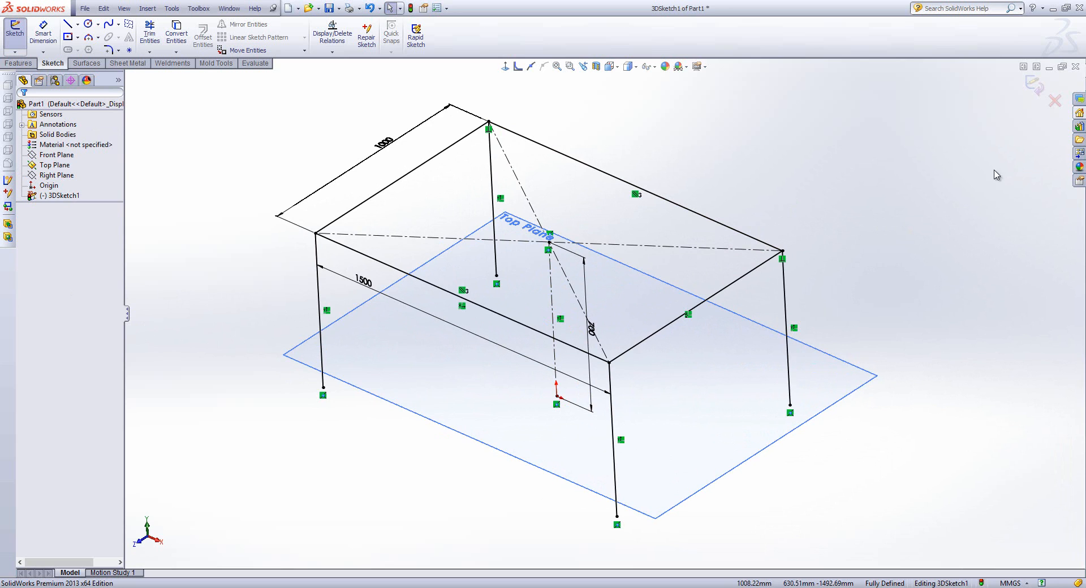
- Exit the 3D sketch and view the finished table frame from another angle
left_click(1034, 84)
mouse_move(666, 284)
middle_mouse_down()
mouse_move(540, 300)
mouse_move(564, 348)
mouse_move(541, 298)
middle_mouse_up()
middle_click_drag(462, 295, 454, 309)
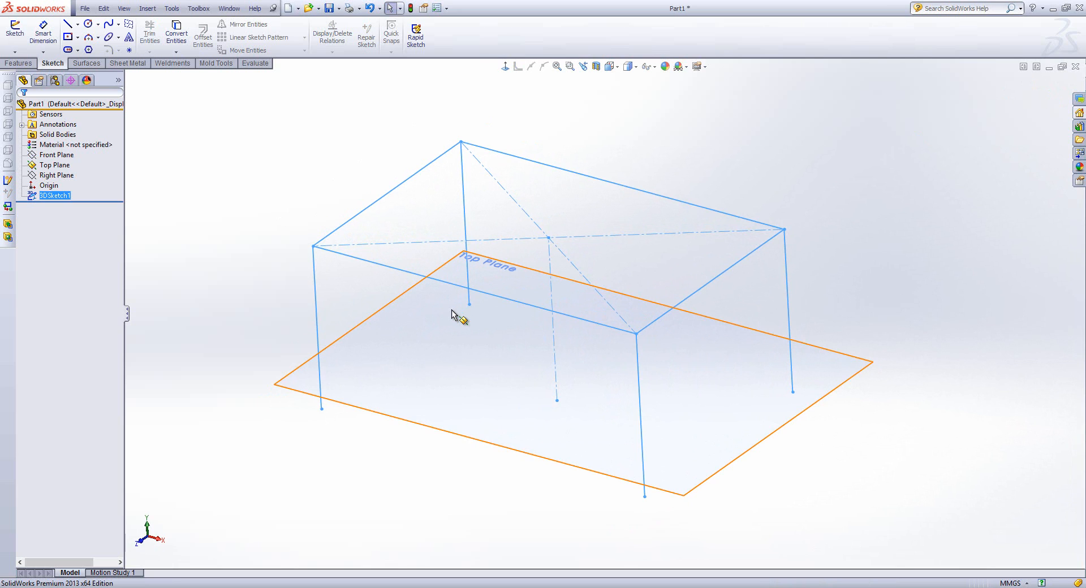
- Hide the Top Plane
left_click(238, 259)
right_click(414, 300)
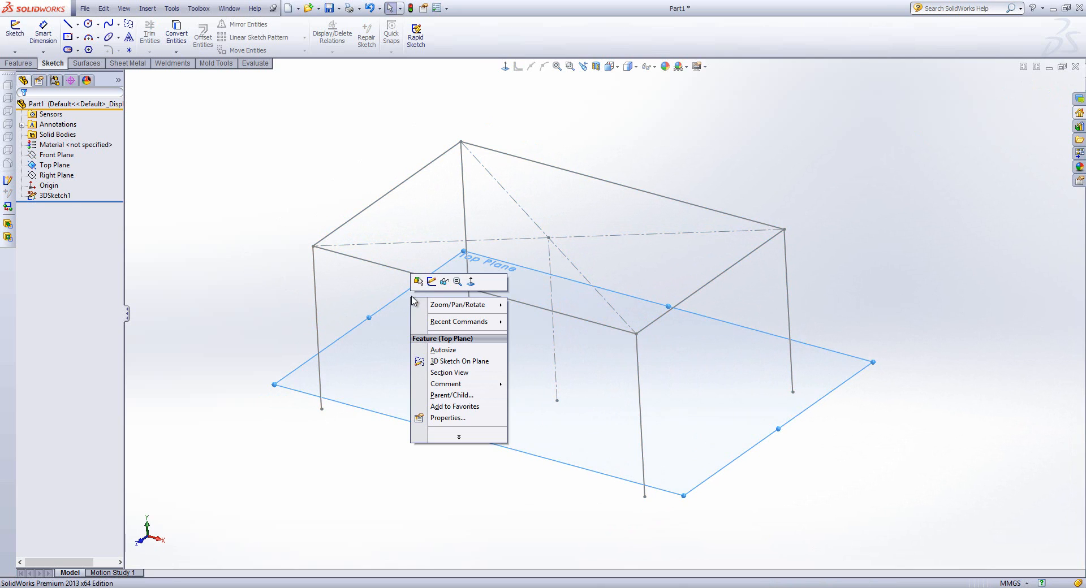
left_click(444, 281)
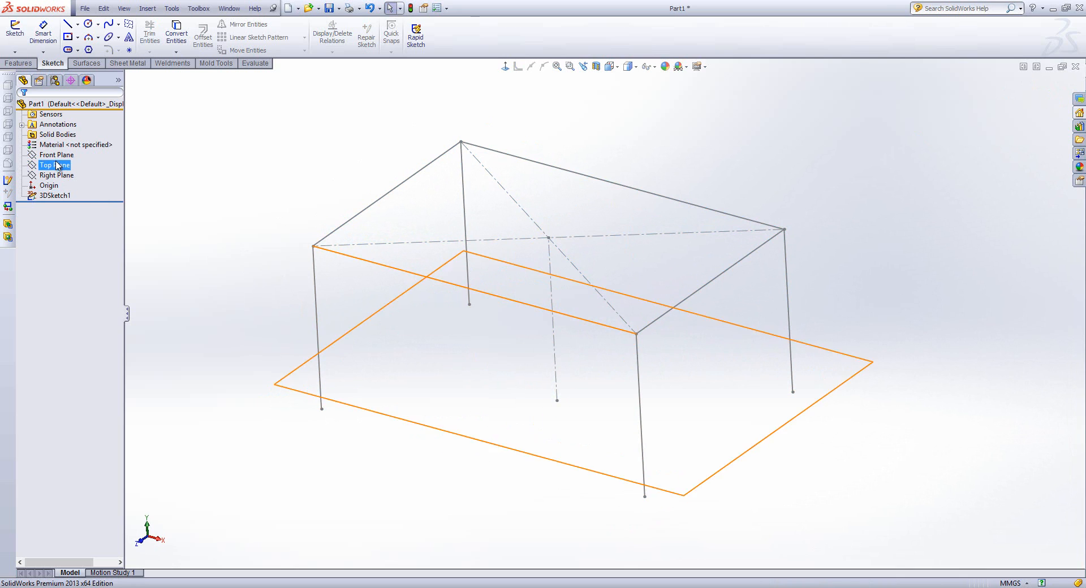
left_click(15, 52)
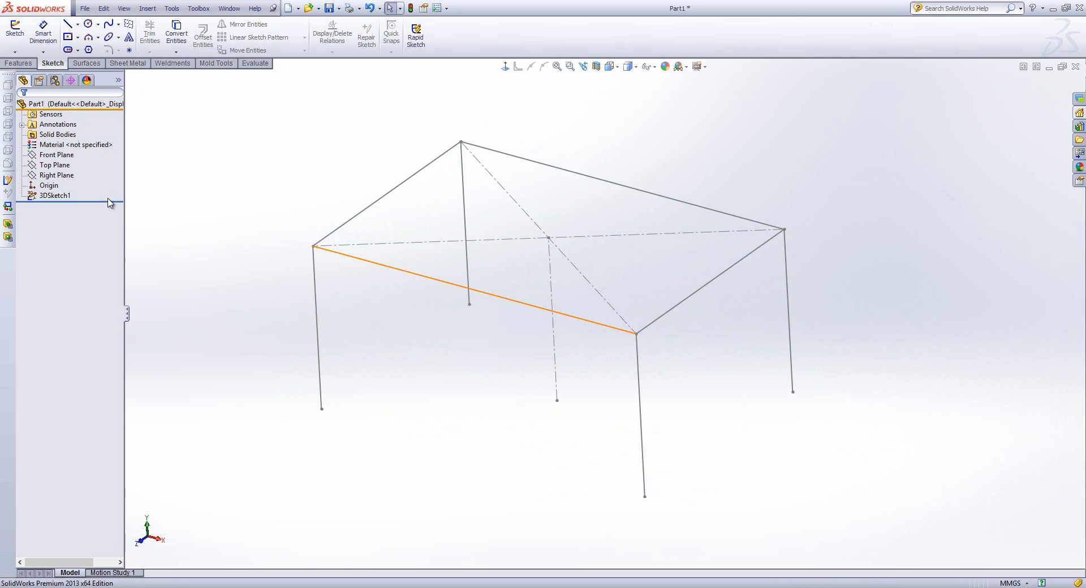
left_click(55, 196)
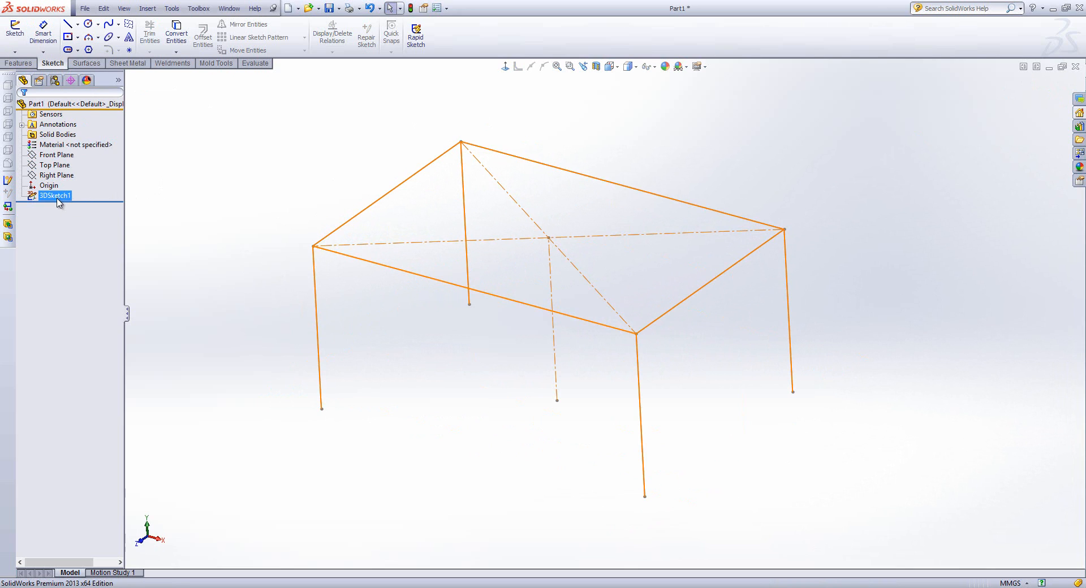
left_click(19, 52)
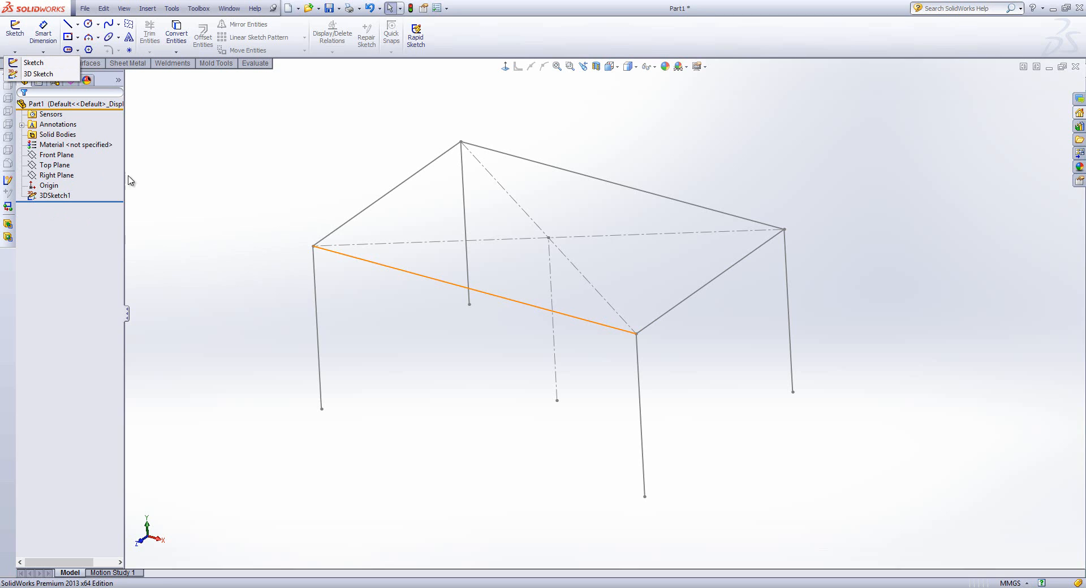
left_click(165, 175)
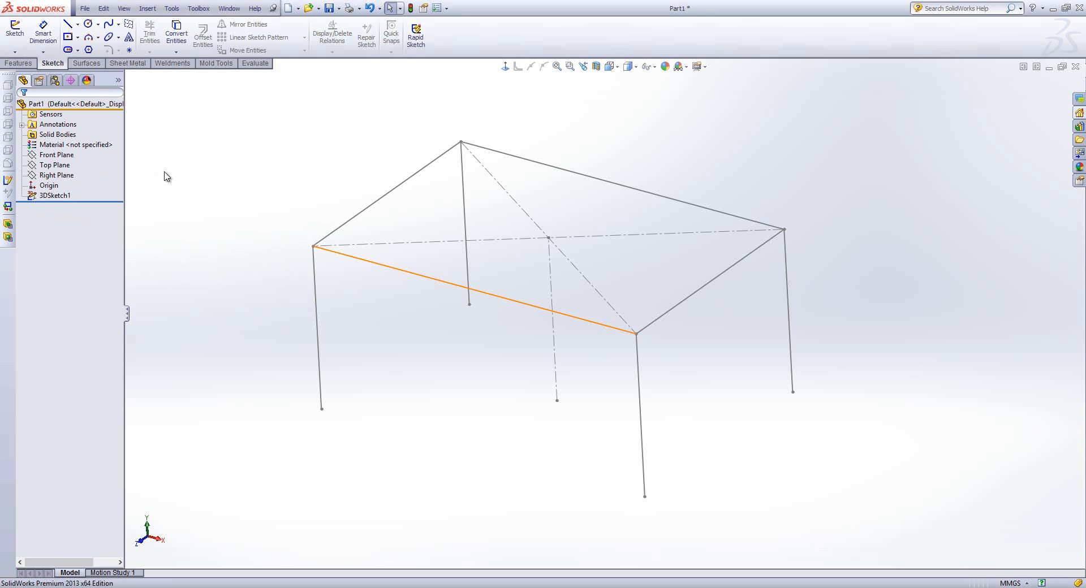
- Start a second 3D sketch and draw a brace line from the left front leg to the frame's vertical centreline
left_click(15, 52)
left_click(26, 74)
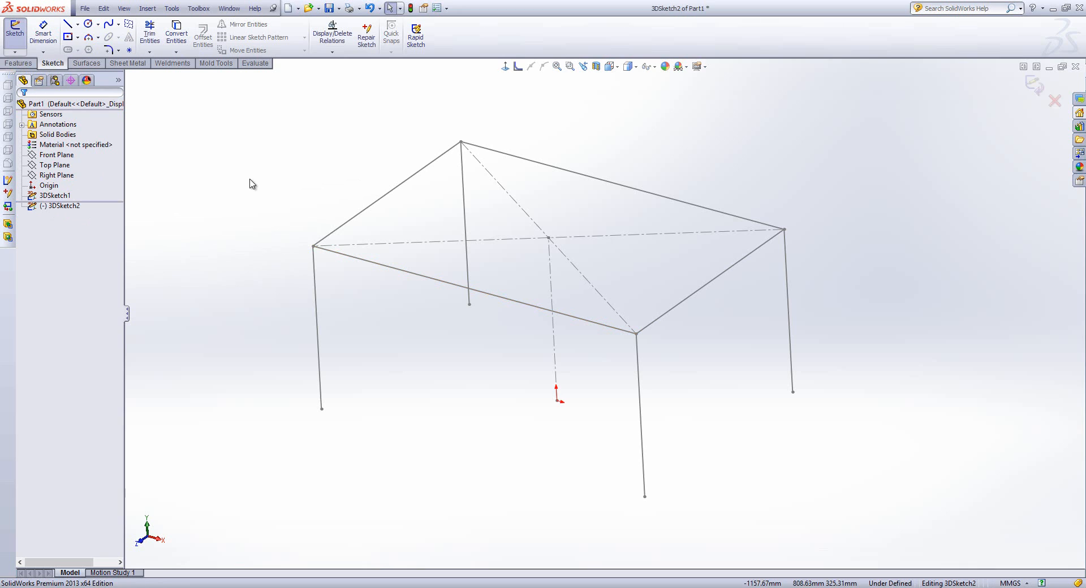
left_click(68, 25)
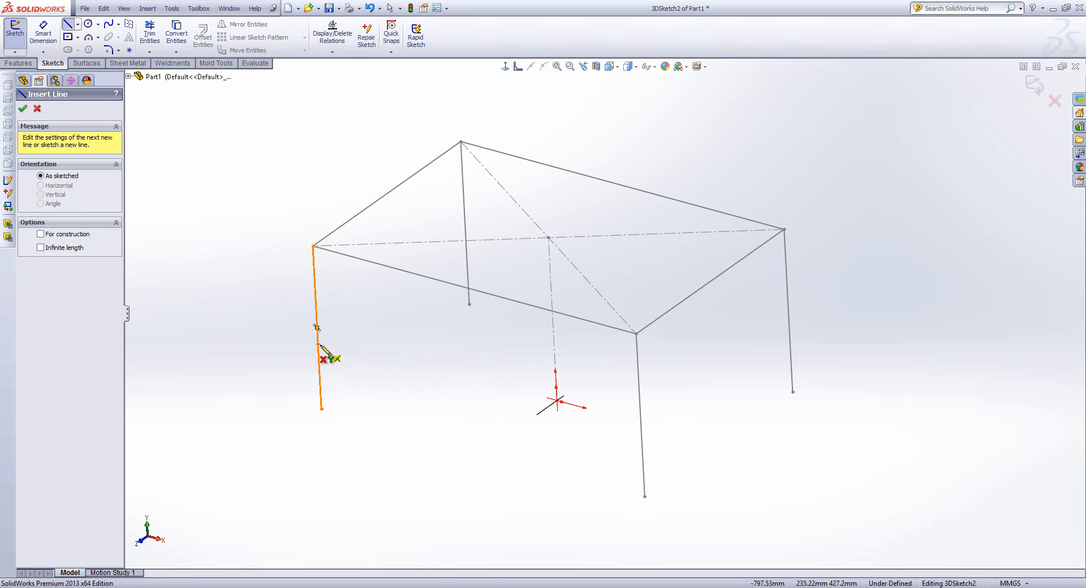
left_click(318, 347)
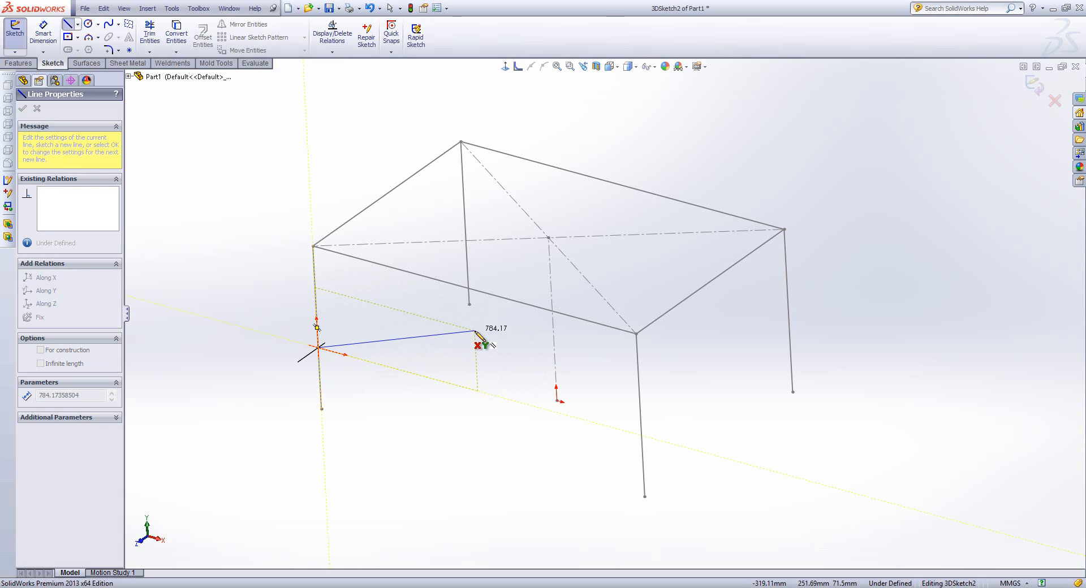
key("Tab")
key("Tab")
key("Tab")
mouse_move(497, 344)
middle_mouse_down()
mouse_move(492, 317)
mouse_move(505, 386)
middle_mouse_up()
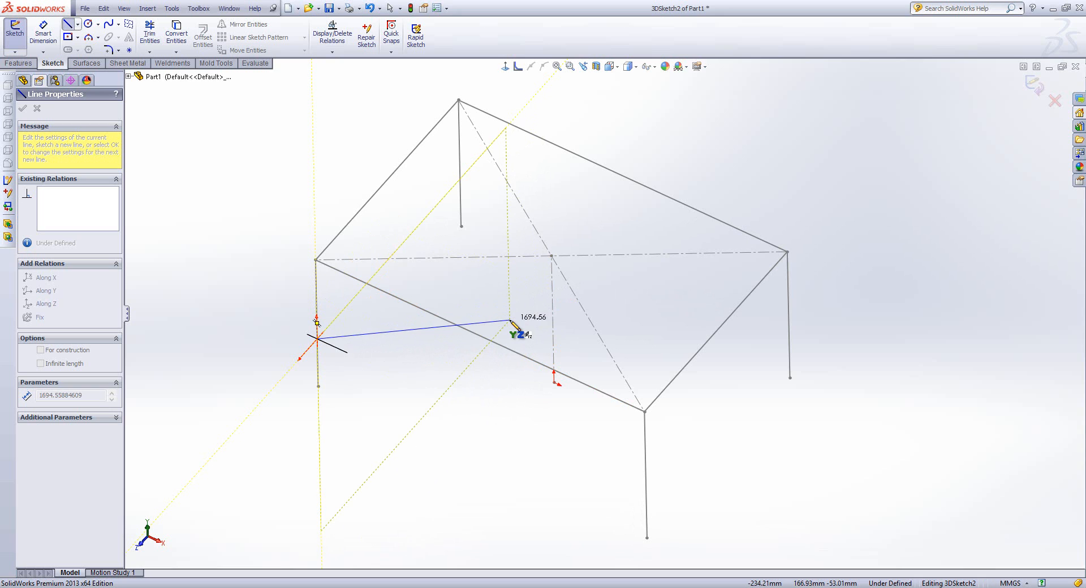
mouse_move(511, 320)
middle_mouse_down()
mouse_move(538, 317)
mouse_move(541, 271)
mouse_move(550, 286)
mouse_move(510, 296)
middle_mouse_up()
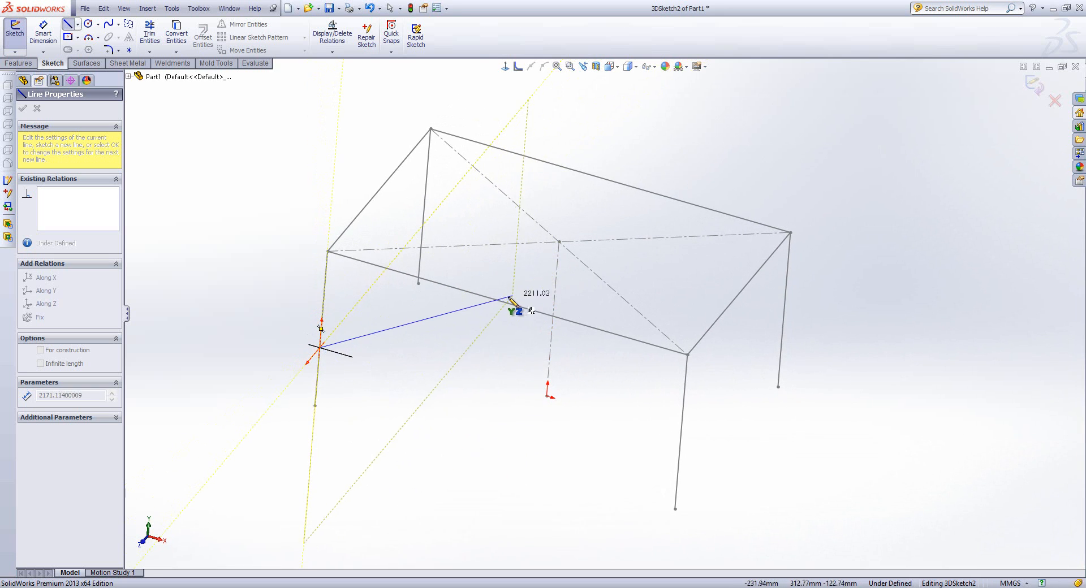
left_click(555, 283)
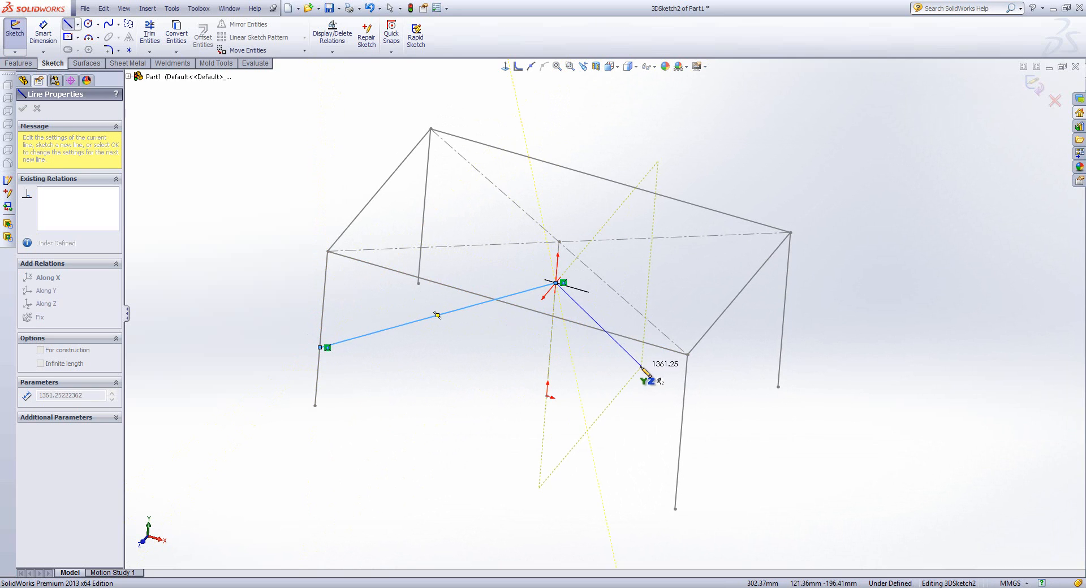
key("Escape")
mouse_move(526, 289)
middle_mouse_down()
mouse_move(508, 388)
mouse_move(516, 436)
mouse_move(540, 299)
middle_mouse_up()
mouse_move(376, 368)
middle_mouse_down()
mouse_move(369, 300)
mouse_move(374, 315)
middle_mouse_up()
key("Escape")
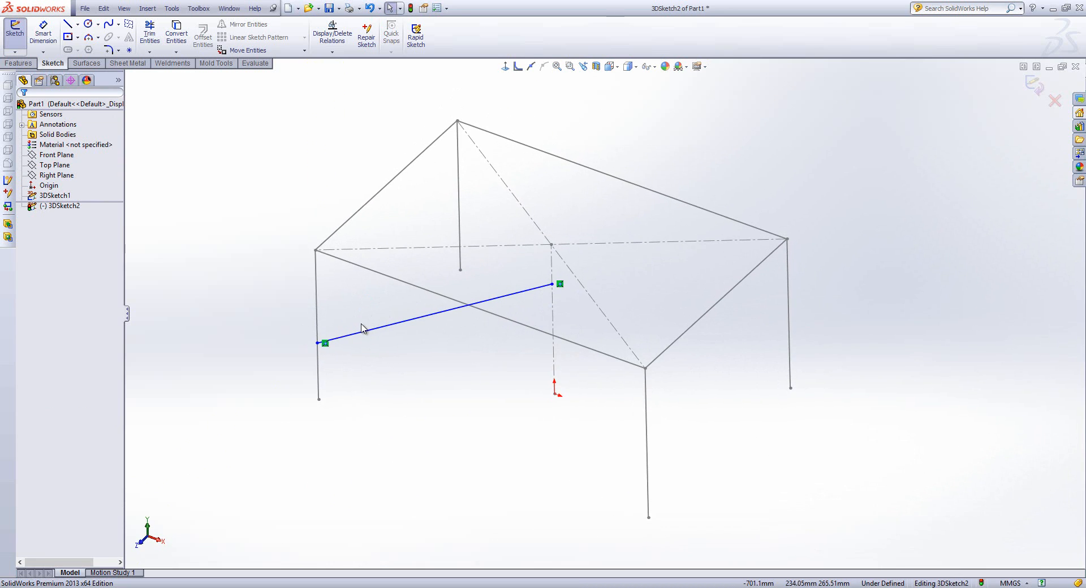
- Dimension the brace's leg endpoint at 300 mm from the lower end of the left front leg
left_click(43, 34)
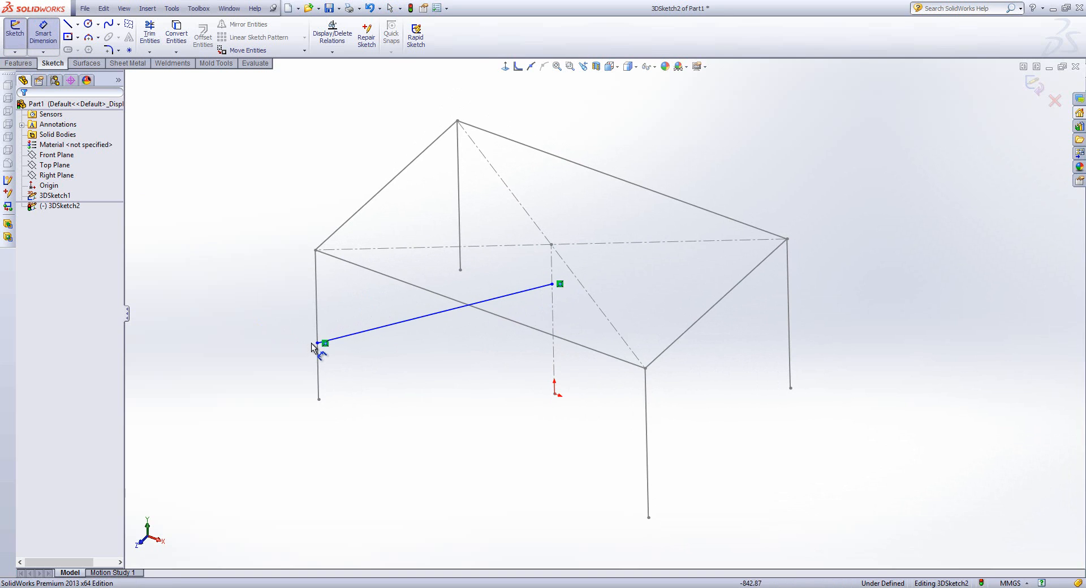
left_click(317, 342)
left_click(319, 399)
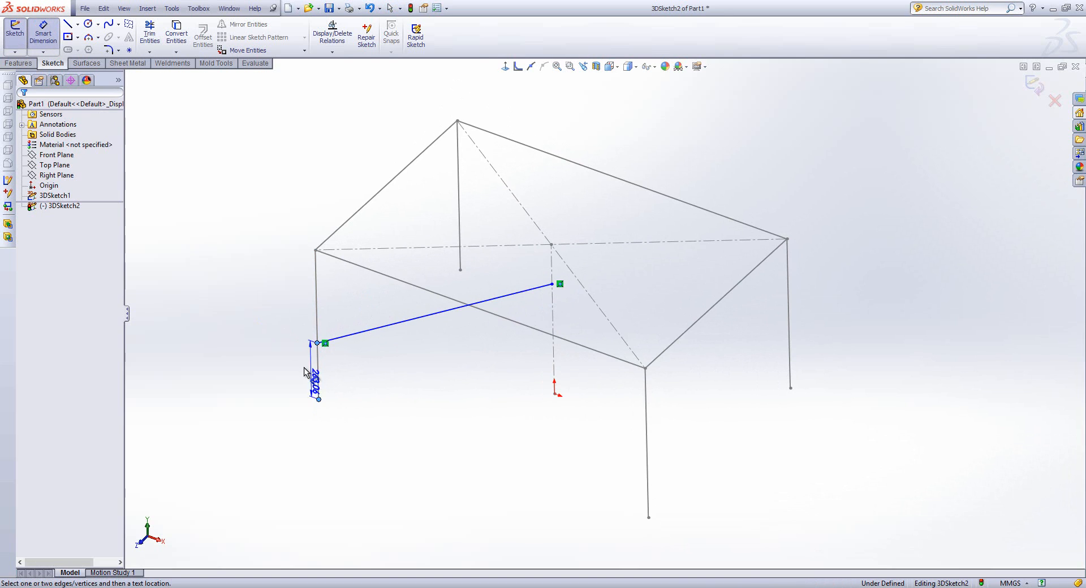
left_click(299, 365)
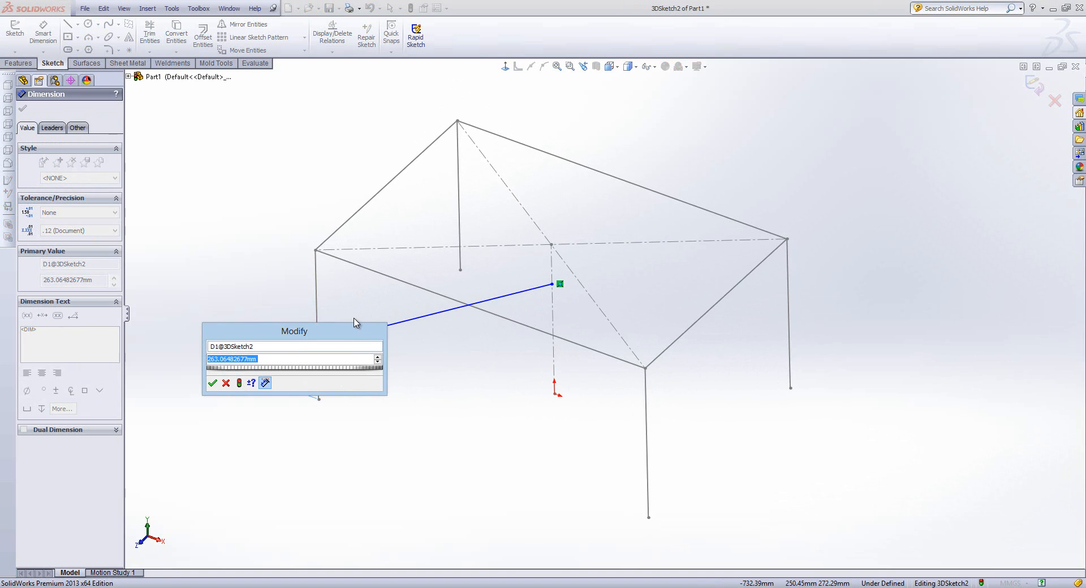
type("300")
key("Return")
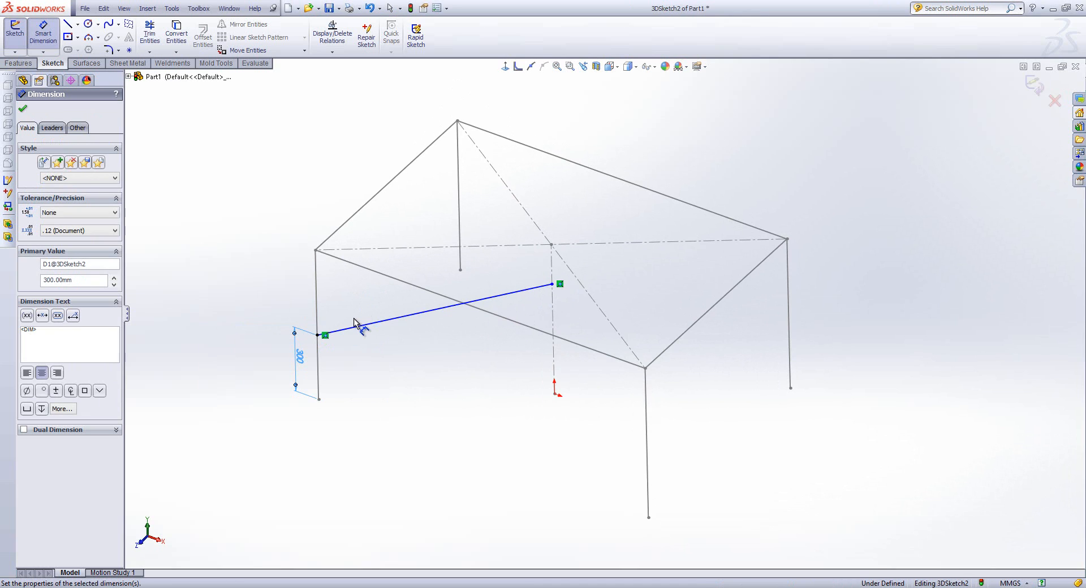
- Dimension the brace's inner endpoint at 175 mm from the centre point of the table top
left_click(552, 284)
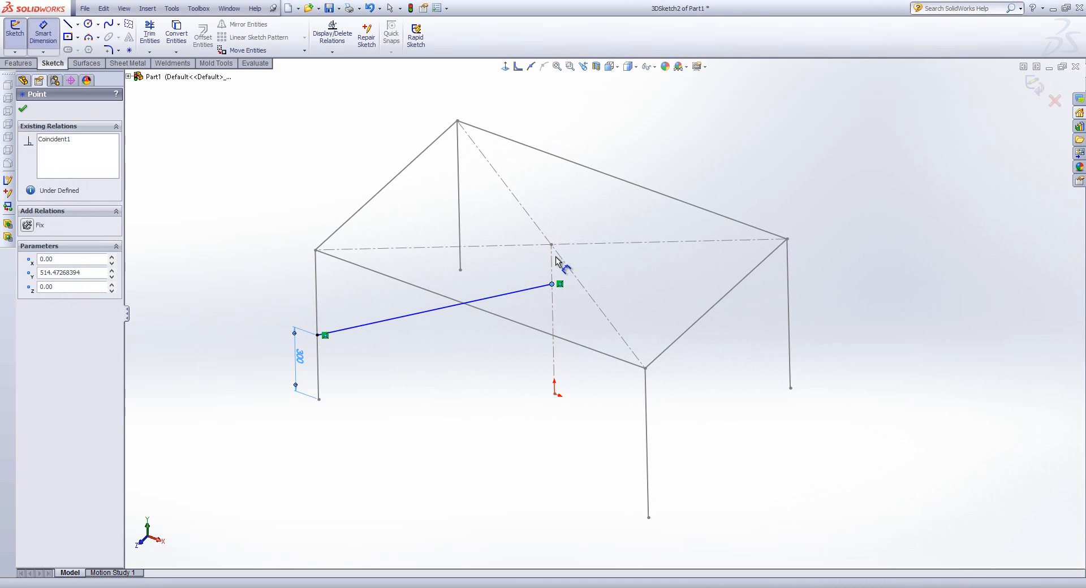
left_click(551, 245)
left_click(520, 240)
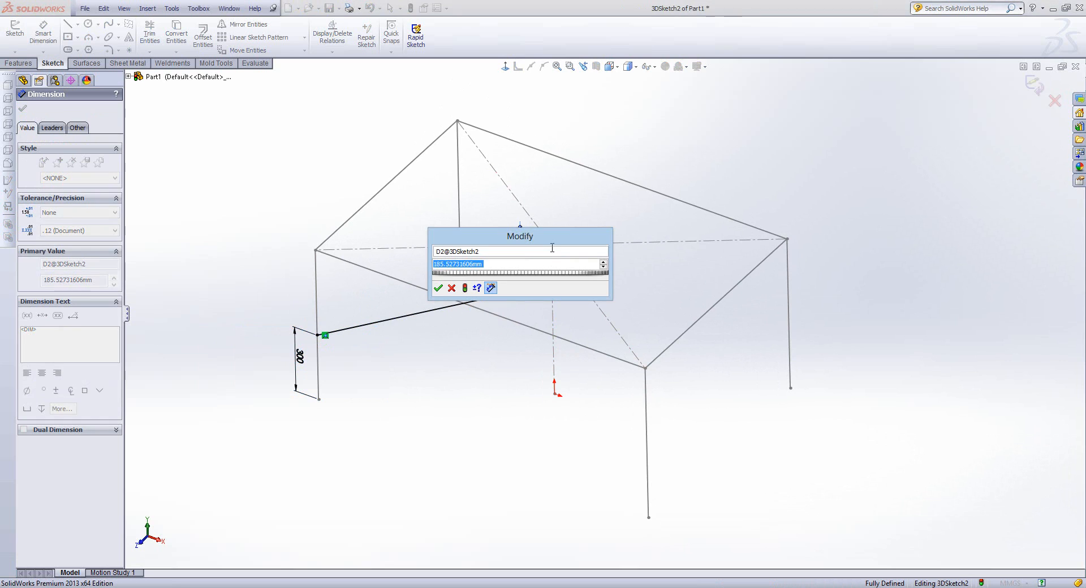
type("175")
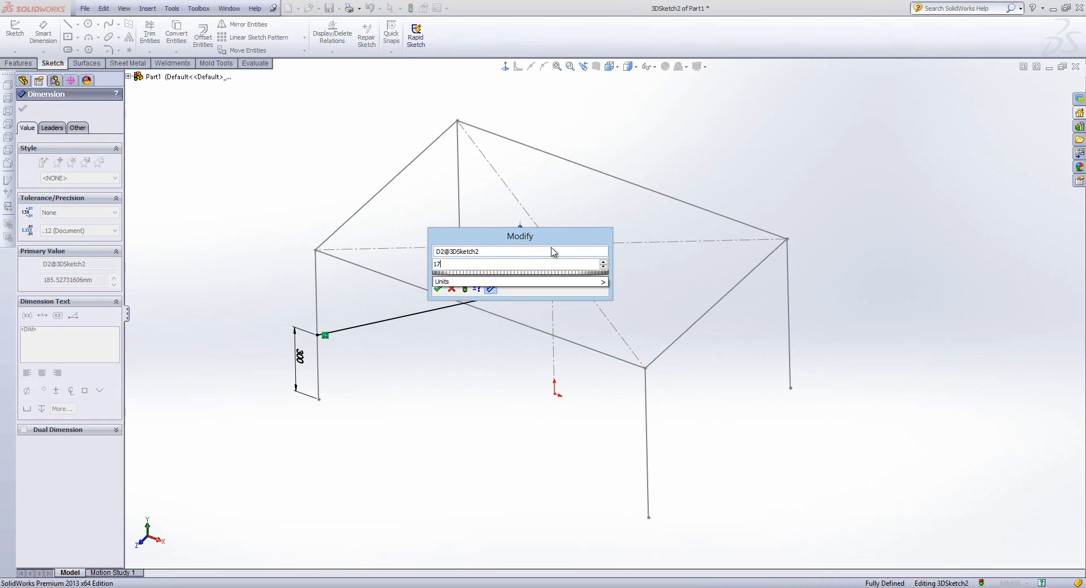
key("Return")
key("Escape")
- Draw a second brace line from the first brace's inner endpoint to the left rear leg
middle_click_drag(528, 217, 548, 203)
left_click(70, 28)
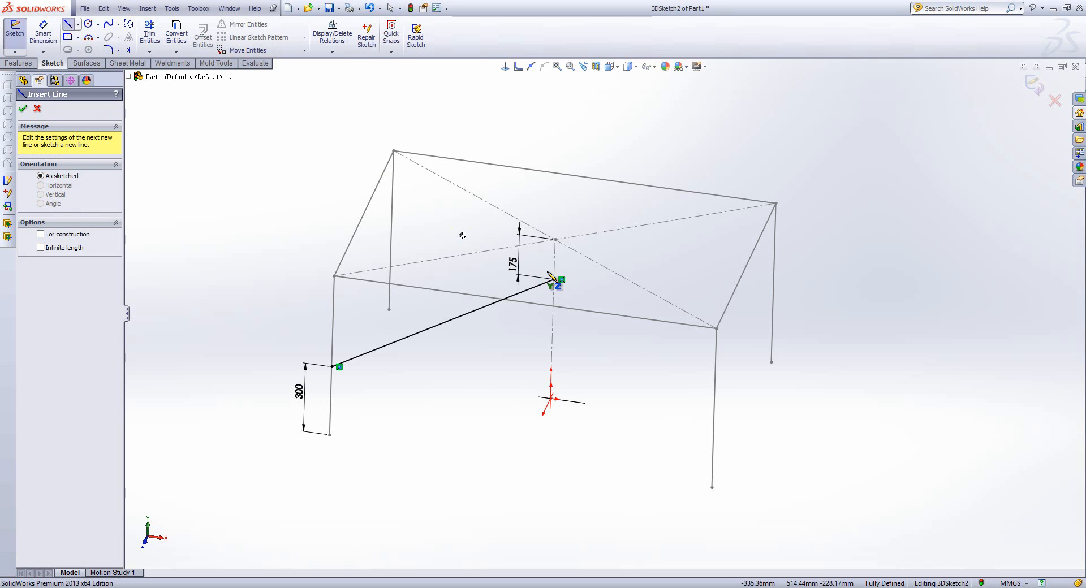
left_click(554, 279)
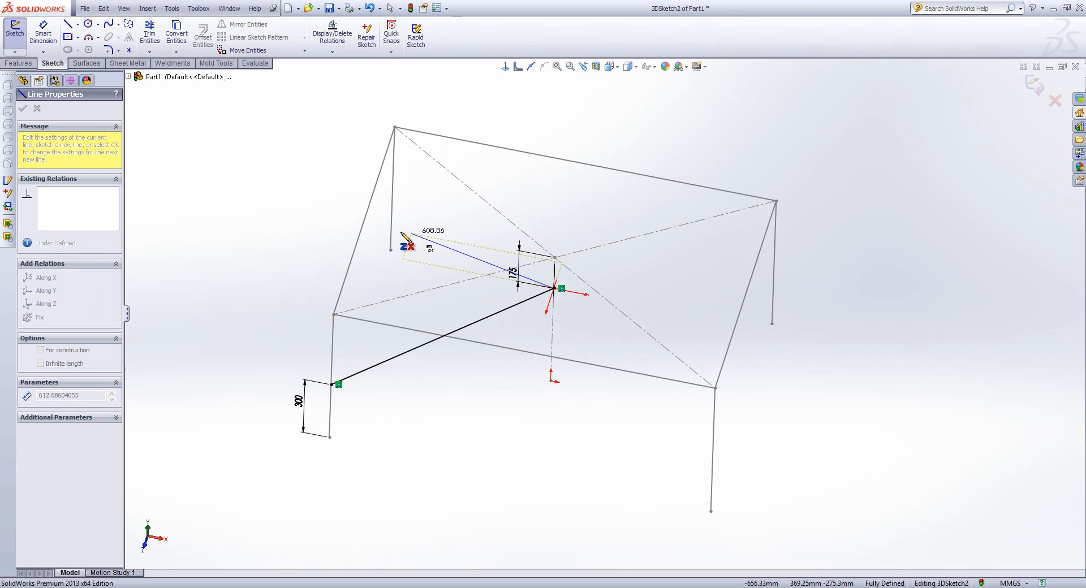
left_click(392, 215)
key("Escape")
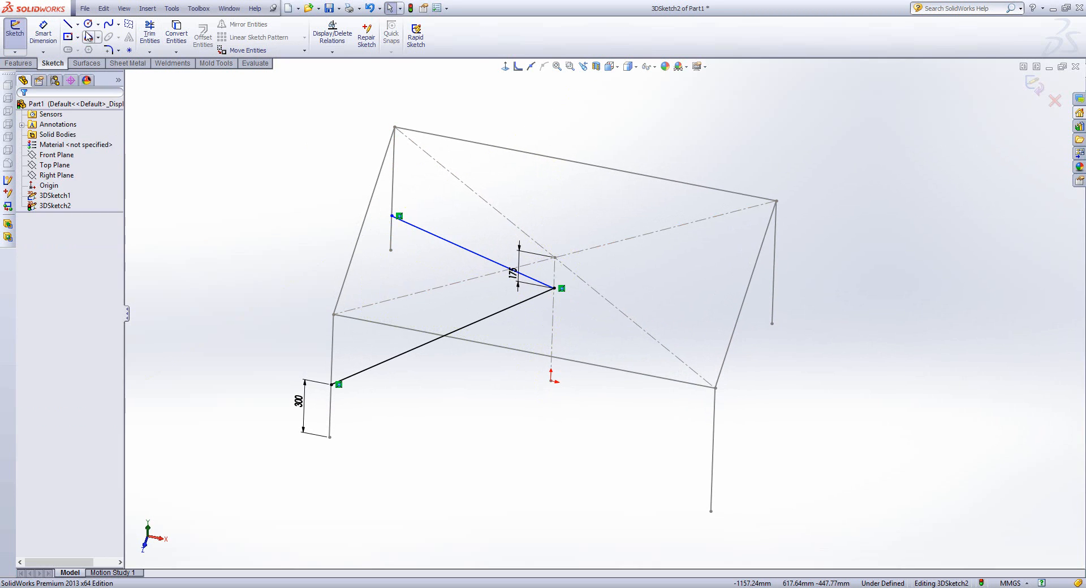
- Draw brace lines from the shared centre point to the right front leg and to the right rear leg
left_click(69, 26)
left_click(554, 288)
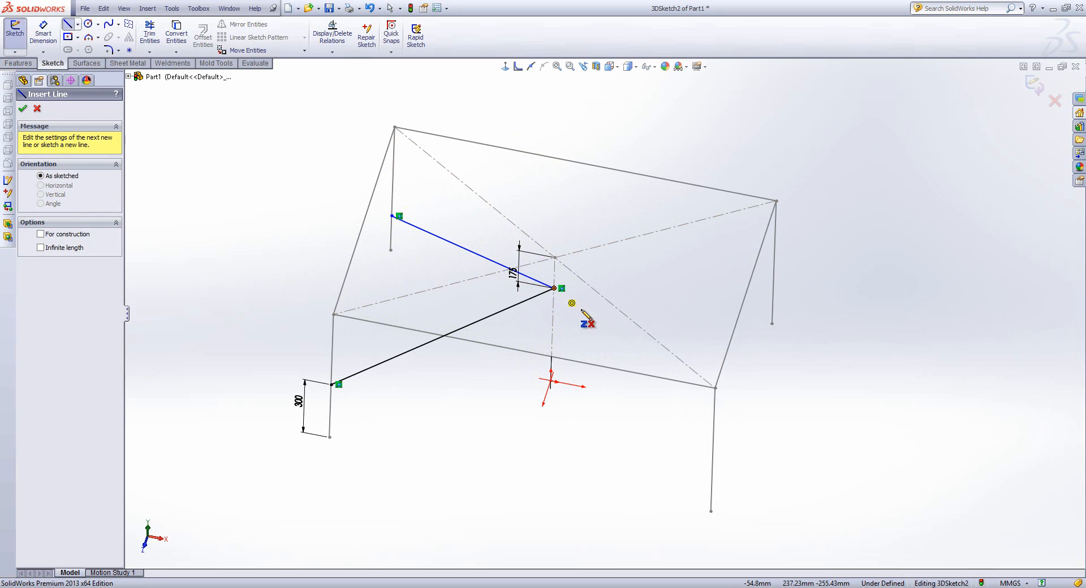
left_click(712, 459)
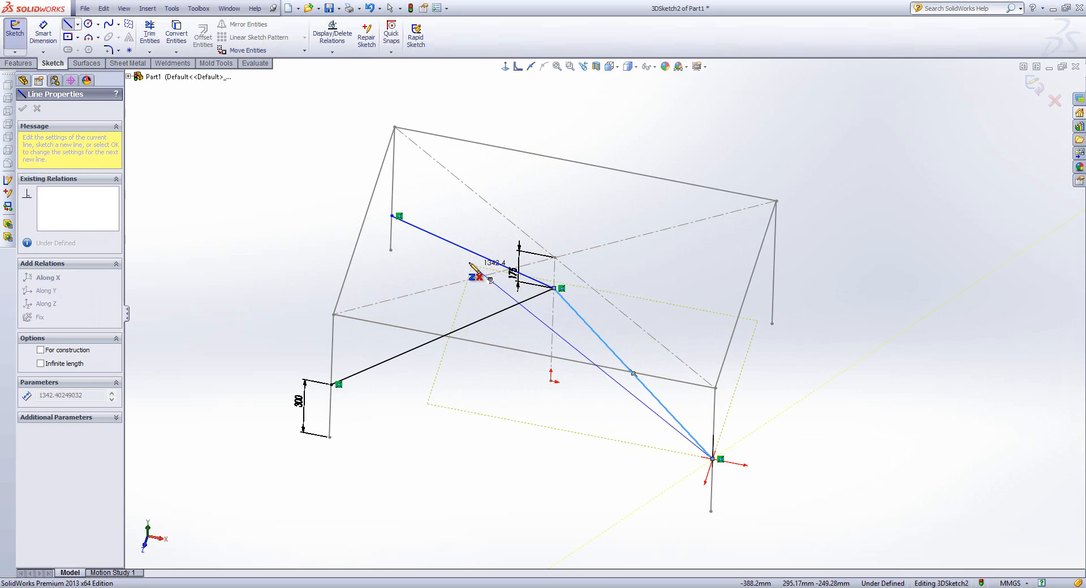
key("Escape")
left_click(68, 24)
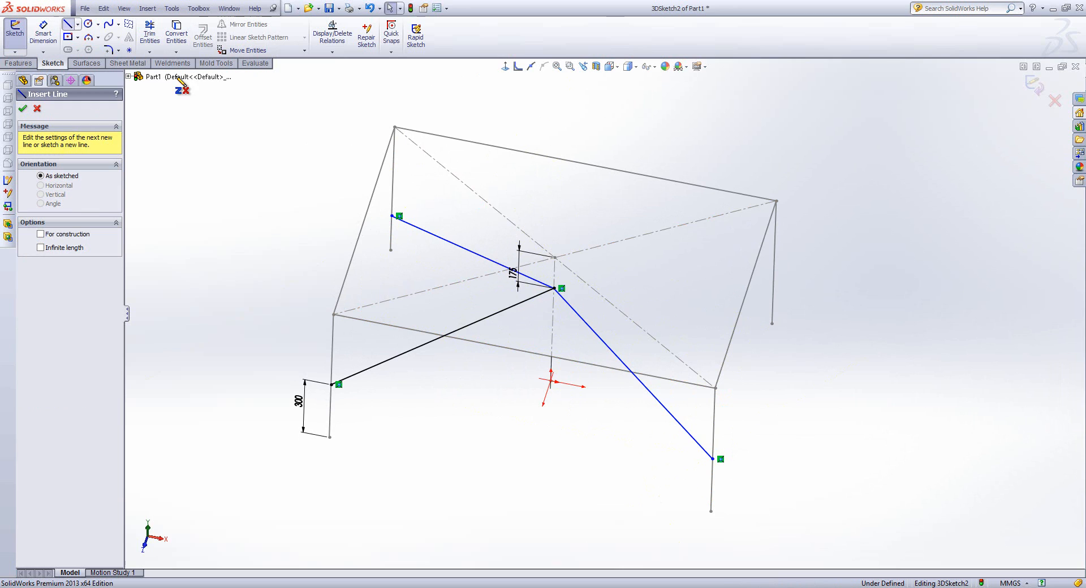
left_click(555, 288)
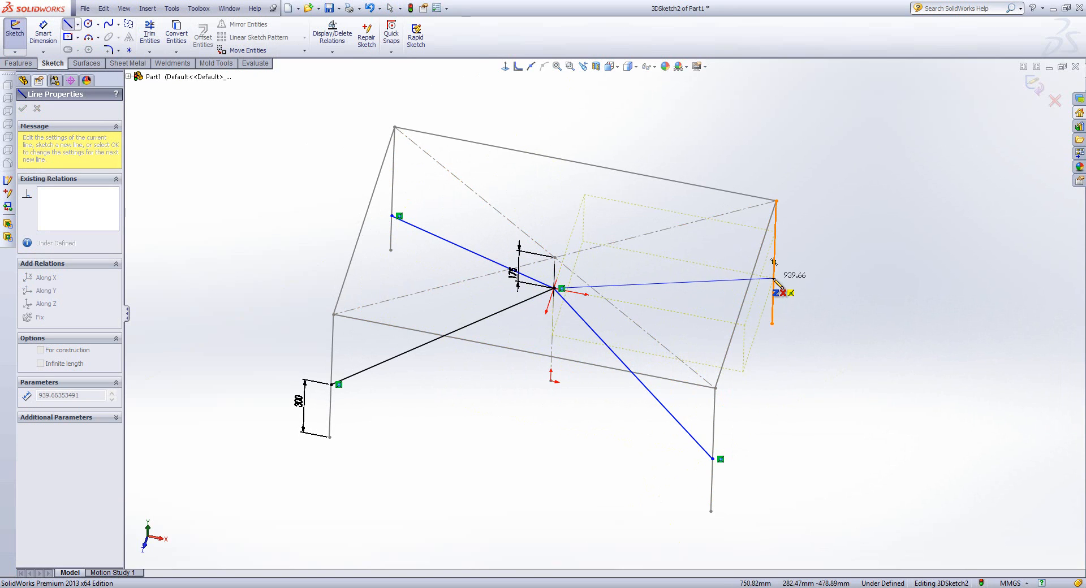
left_click(774, 278)
key("Escape")
- Add an Along X relation between the brace endpoints on the left front and right front legs
mouse_move(747, 328)
middle_mouse_down()
mouse_move(741, 242)
mouse_move(722, 201)
mouse_move(695, 194)
mouse_move(716, 254)
middle_mouse_up()
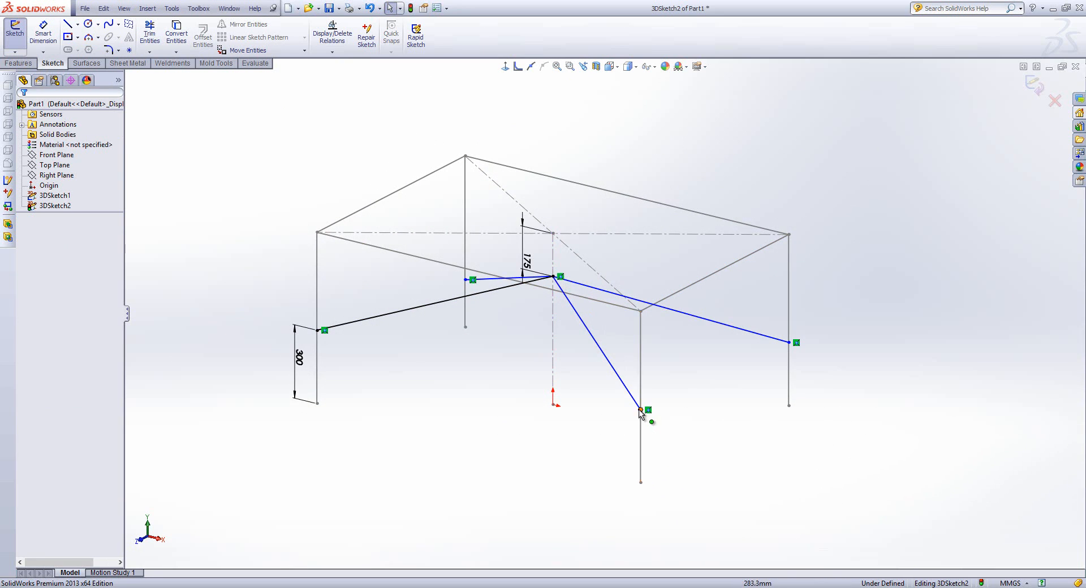
left_click(317, 331)
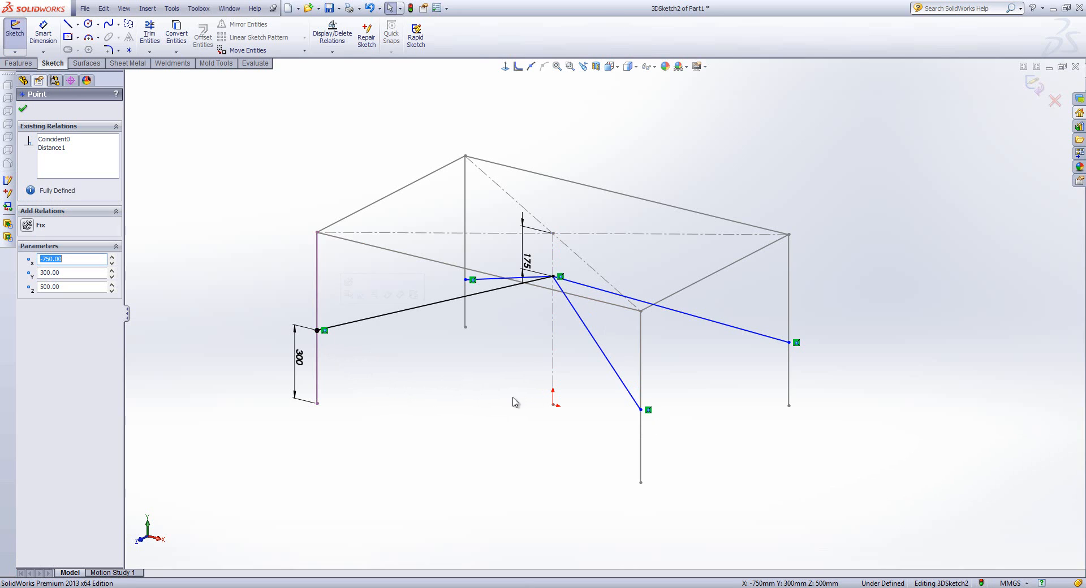
left_click(641, 410, "ctrl")
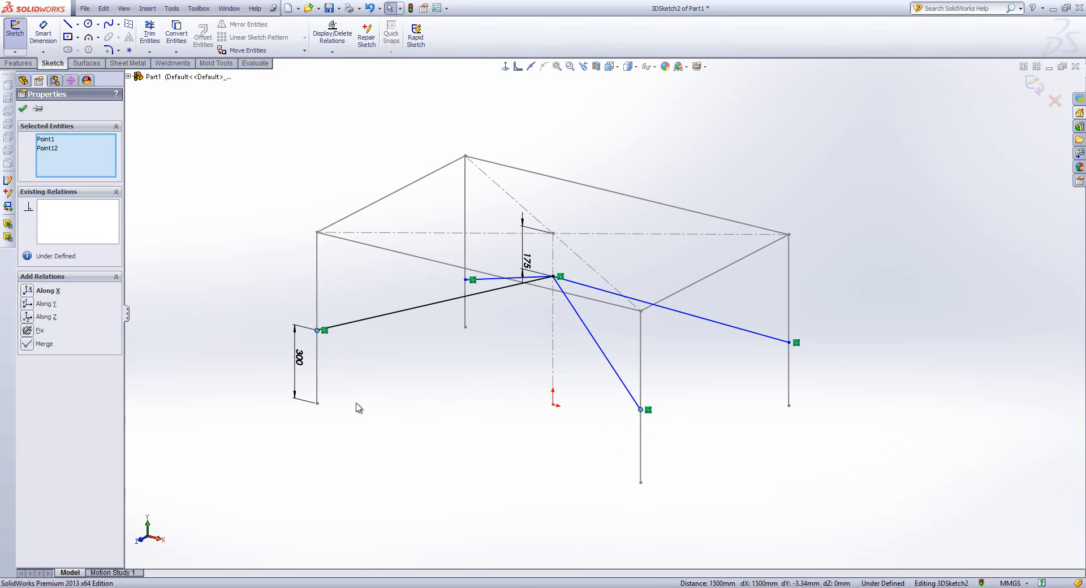
left_click(28, 291)
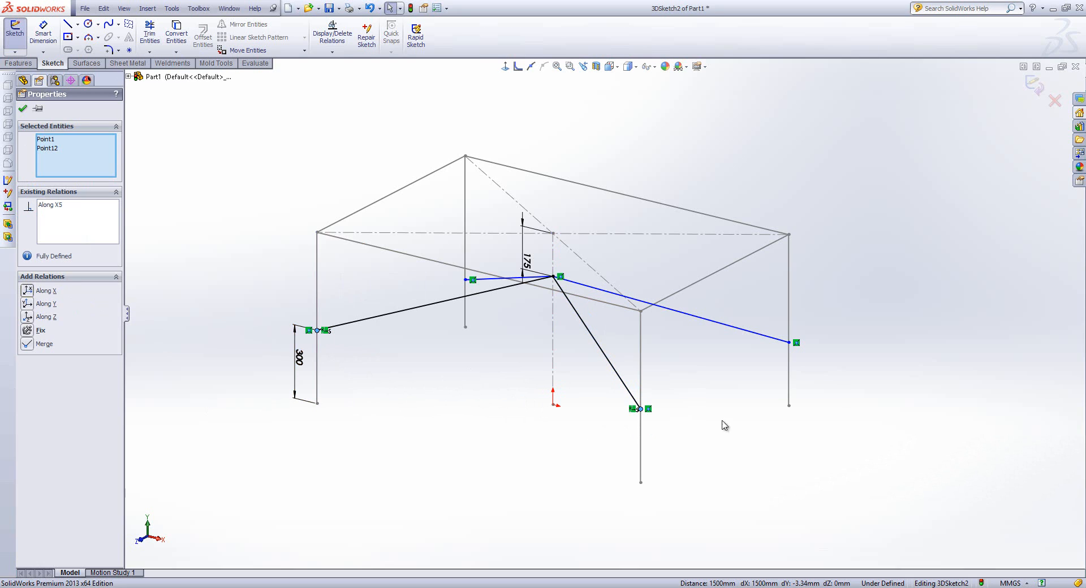
left_click(816, 439)
- Add an Along Z relation between the brace endpoints on the right front and right rear legs
left_click(641, 410)
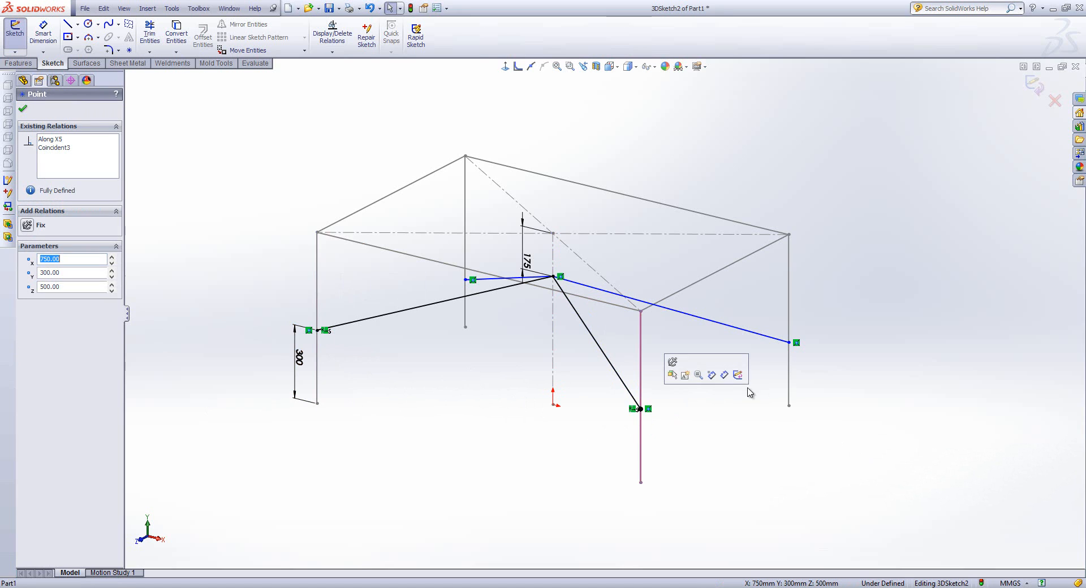
left_click(788, 342, "ctrl")
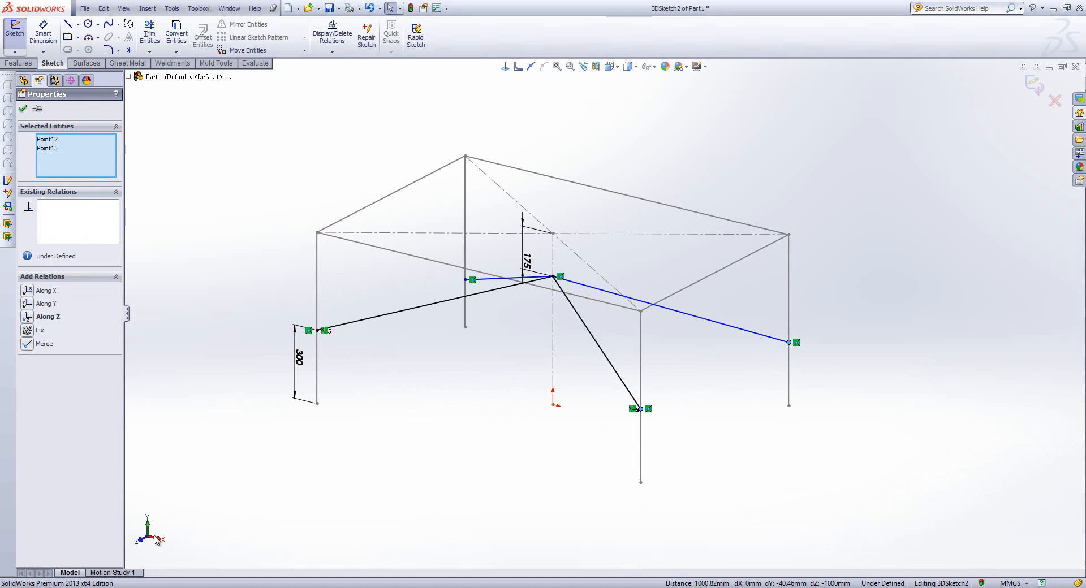
left_click(28, 318)
left_click(821, 445)
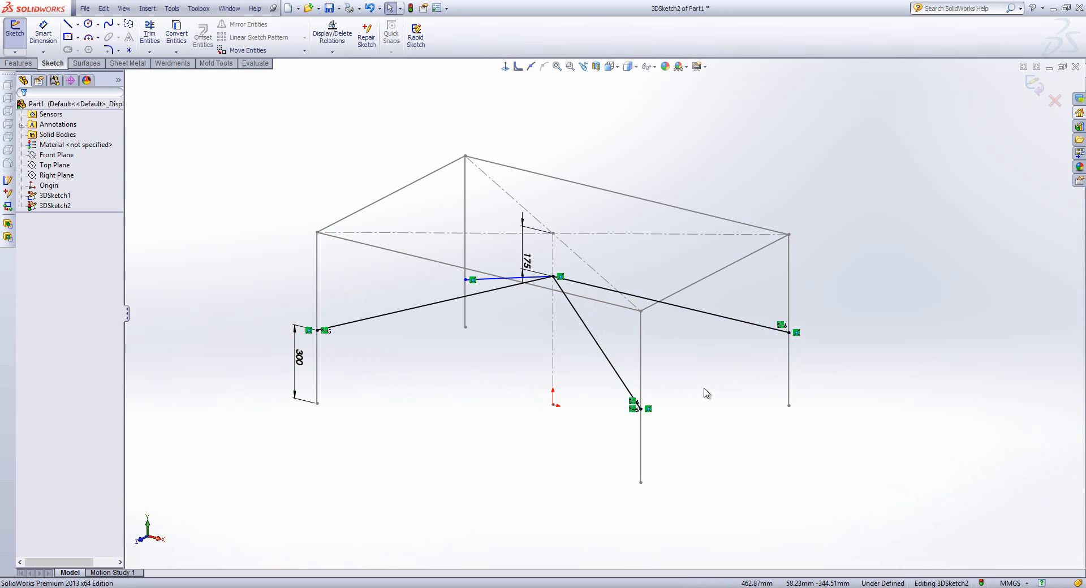
mouse_move(705, 389)
middle_mouse_down()
mouse_move(748, 324)
mouse_move(779, 369)
mouse_move(711, 407)
middle_mouse_up()
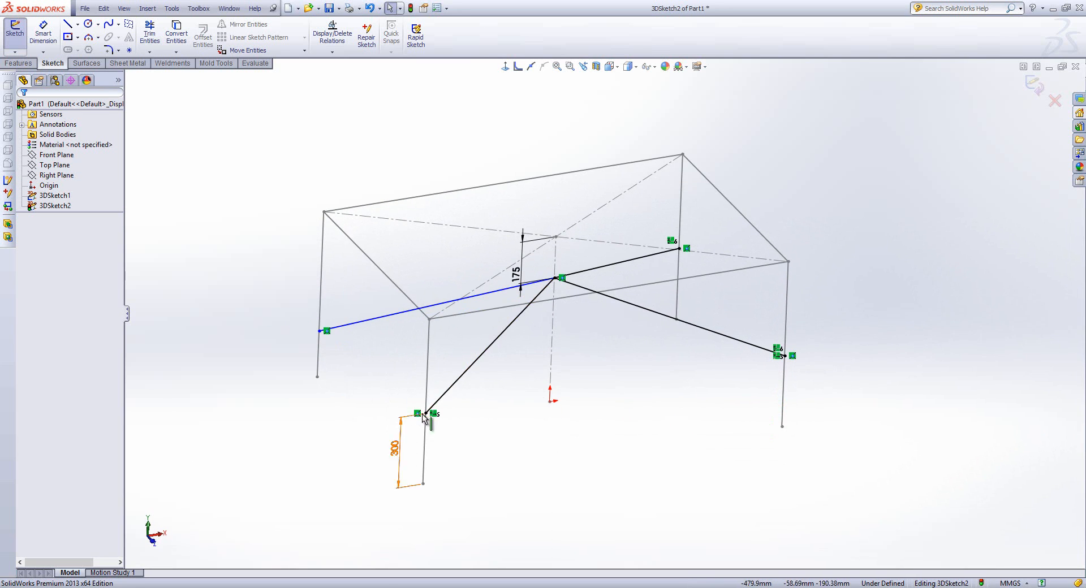
- Add an Along Z relation between the brace endpoints on the left front and left rear legs
left_click(425, 413)
left_click(319, 332, "ctrl")
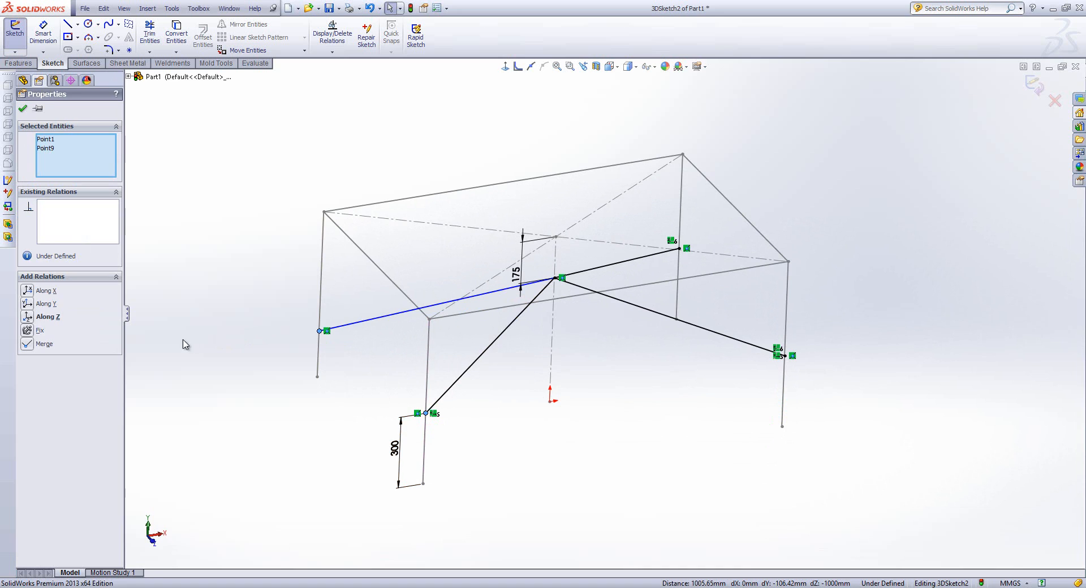
left_click(28, 316)
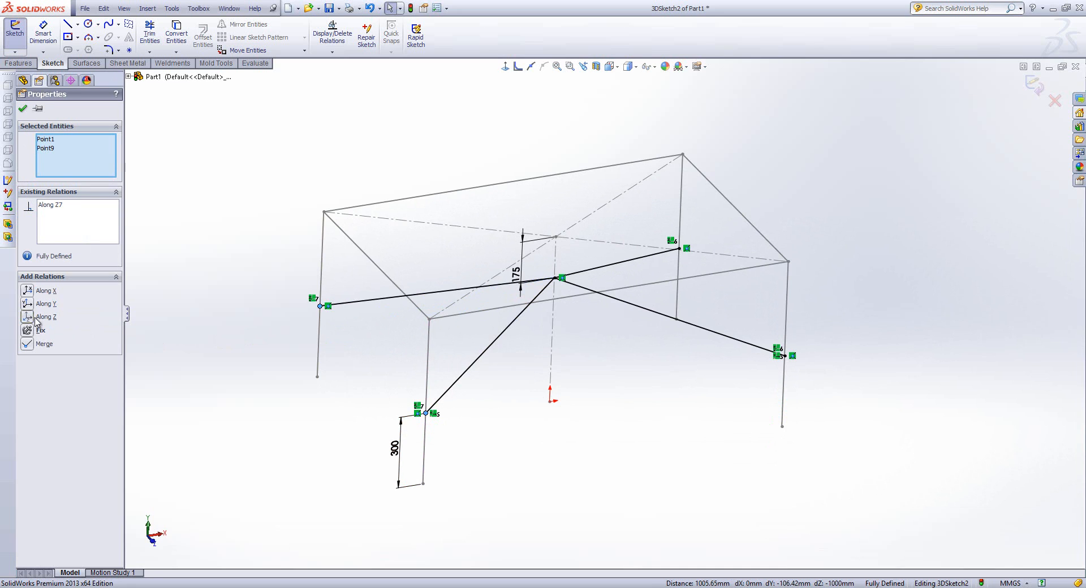
left_click(577, 426)
middle_click_drag(576, 426, 562, 375)
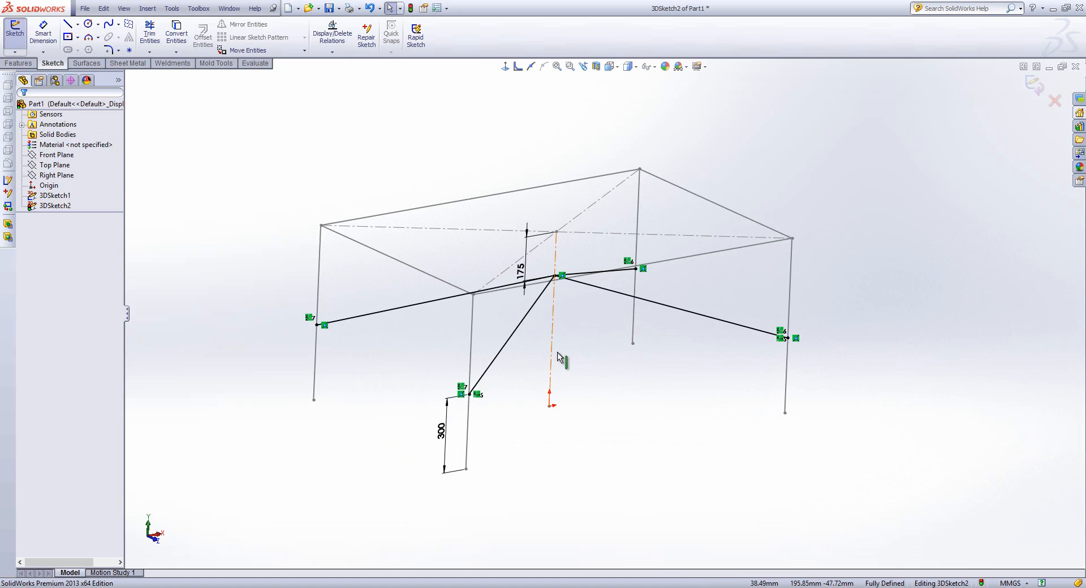
middle_click_drag(581, 306, 587, 315)
scroll(577, 238, "down", 2)
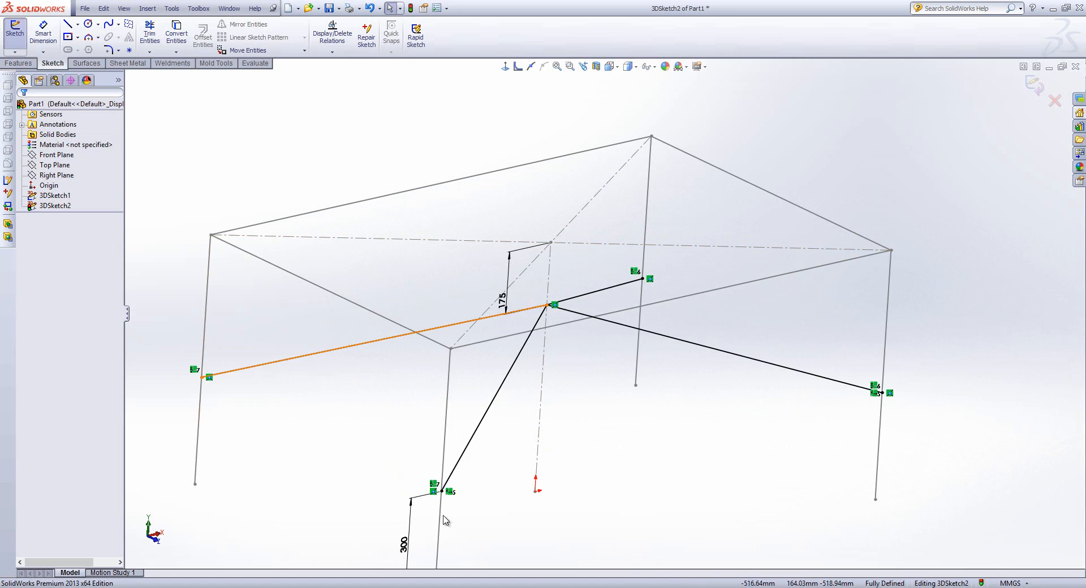
scroll(283, 364, "up", 1)
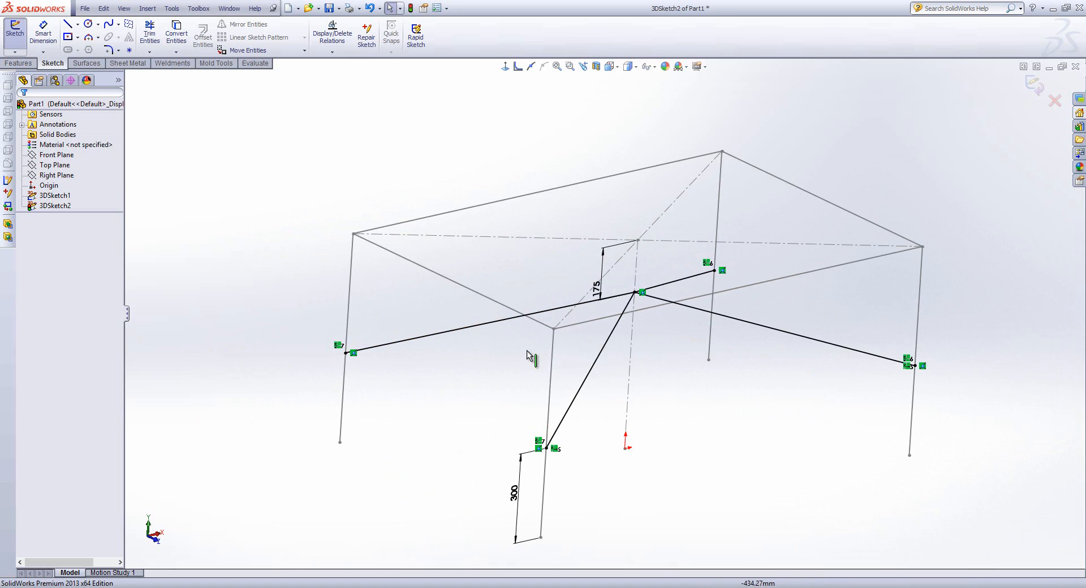
middle_click_drag(533, 349, 533, 367)
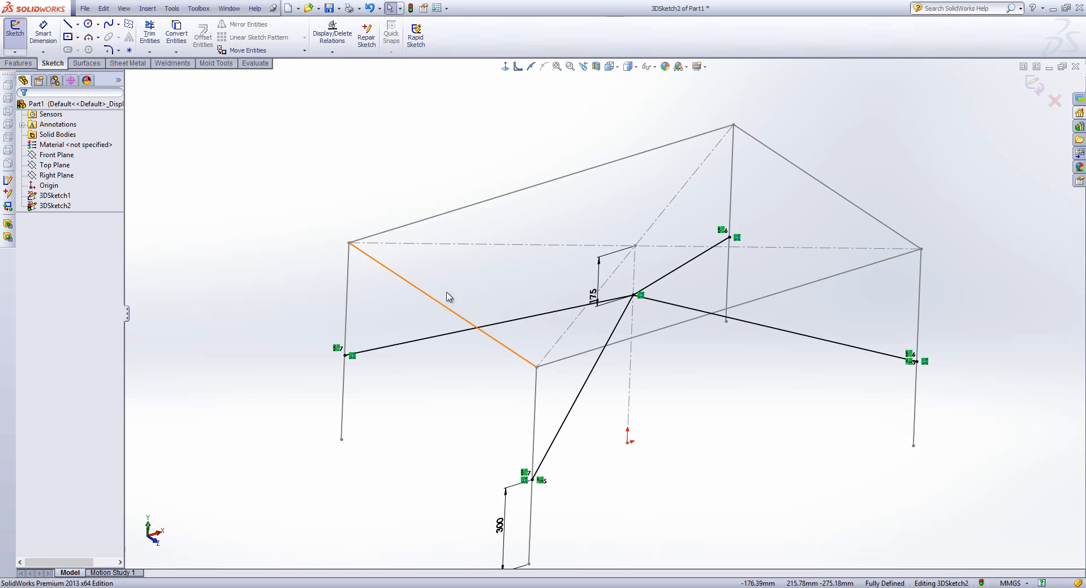
- Draw a vertical line from the braces' shared centre point up to the intersection of the tabletop diagonals
left_click(70, 25)
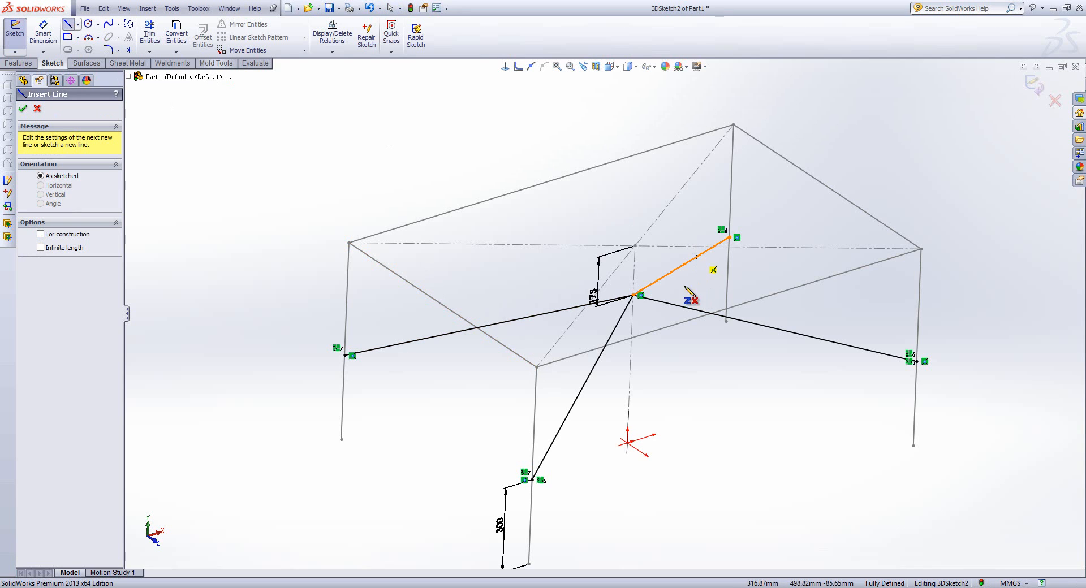
left_click(633, 294)
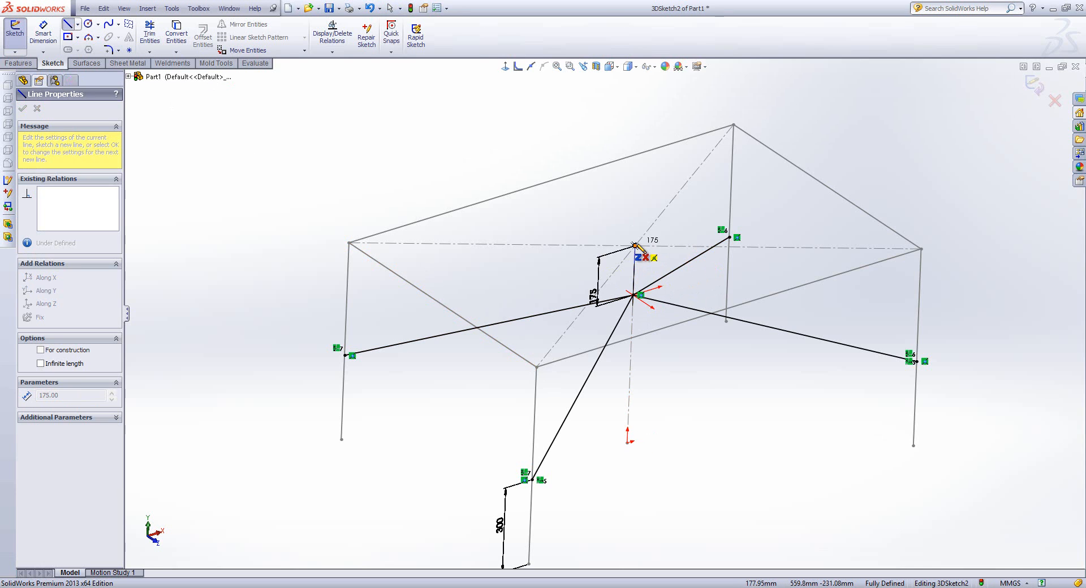
left_click(634, 246)
key("Escape")
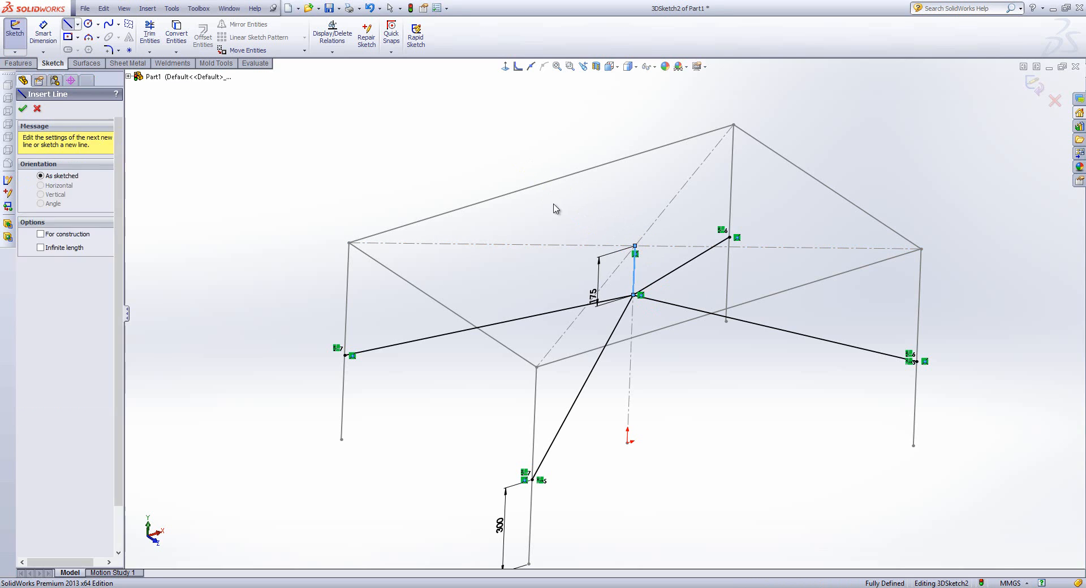
key("Escape")
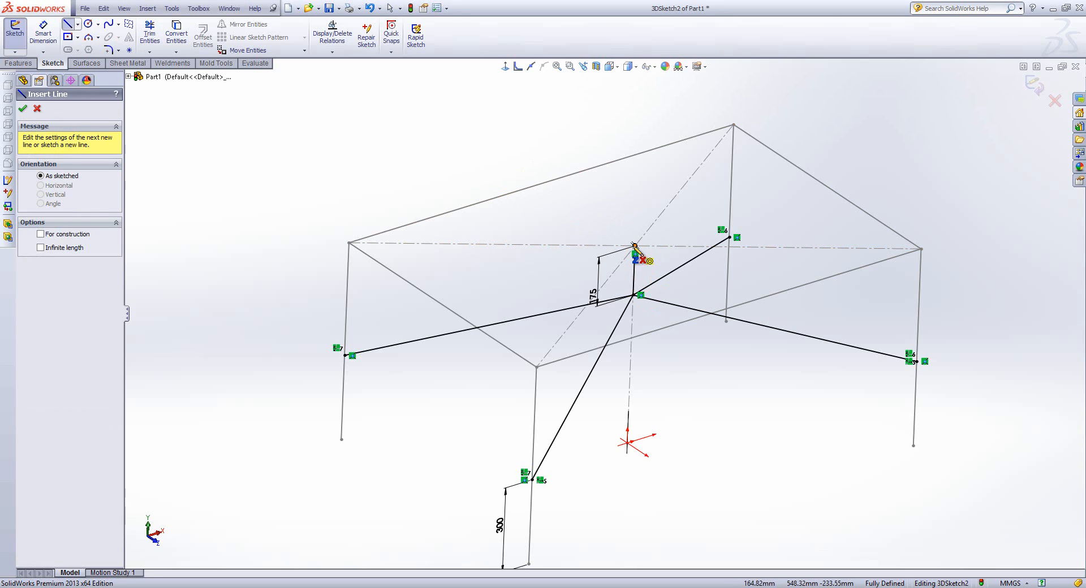
- Draw two lines along Z from the tabletop's centre point, one to the rear long edge and one to the front long edge
left_click(634, 246)
left_click(541, 184)
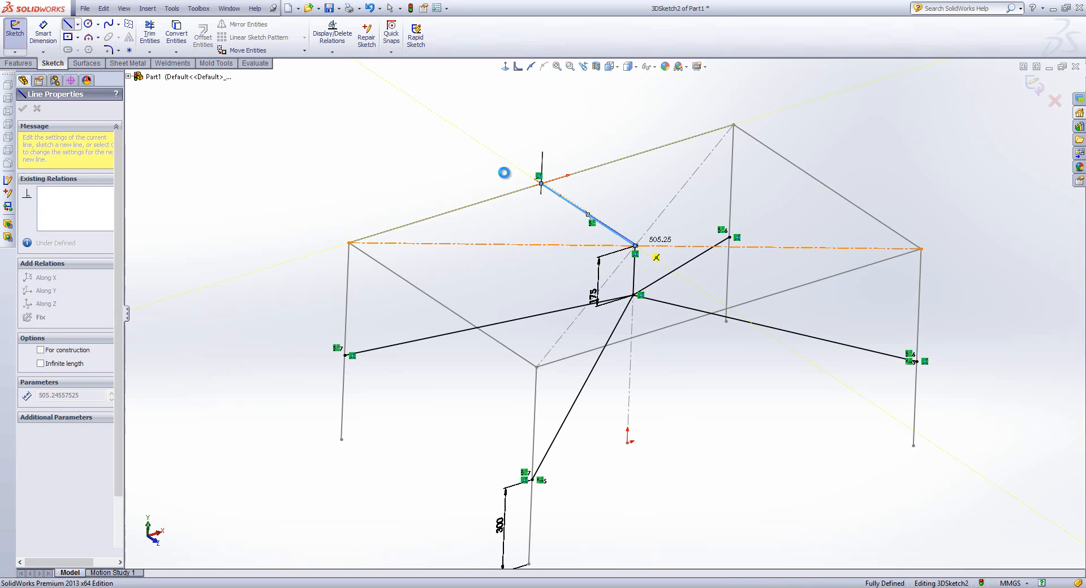
key("Escape")
left_click(68, 24)
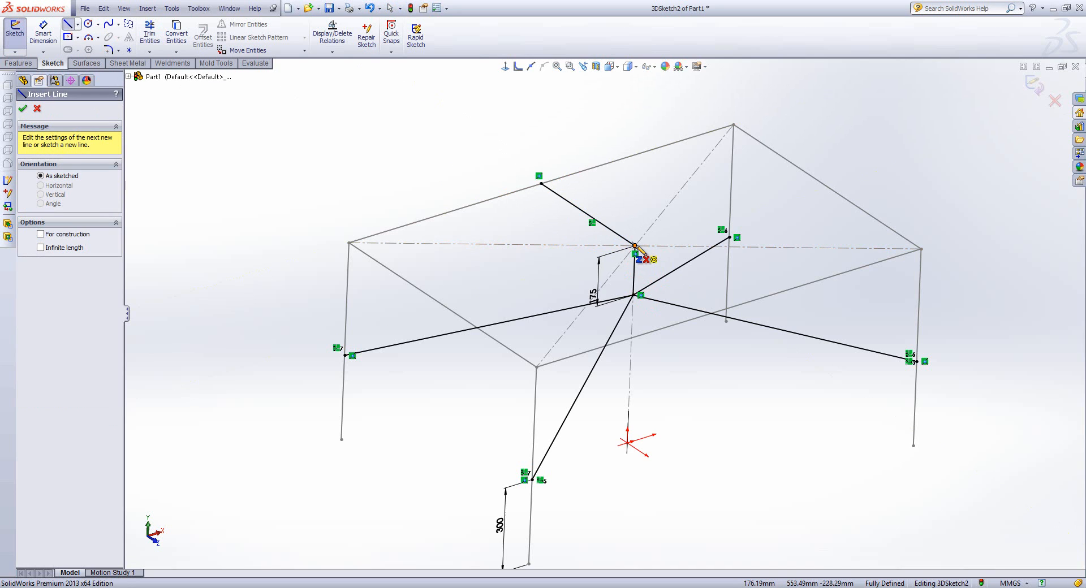
left_click(634, 246)
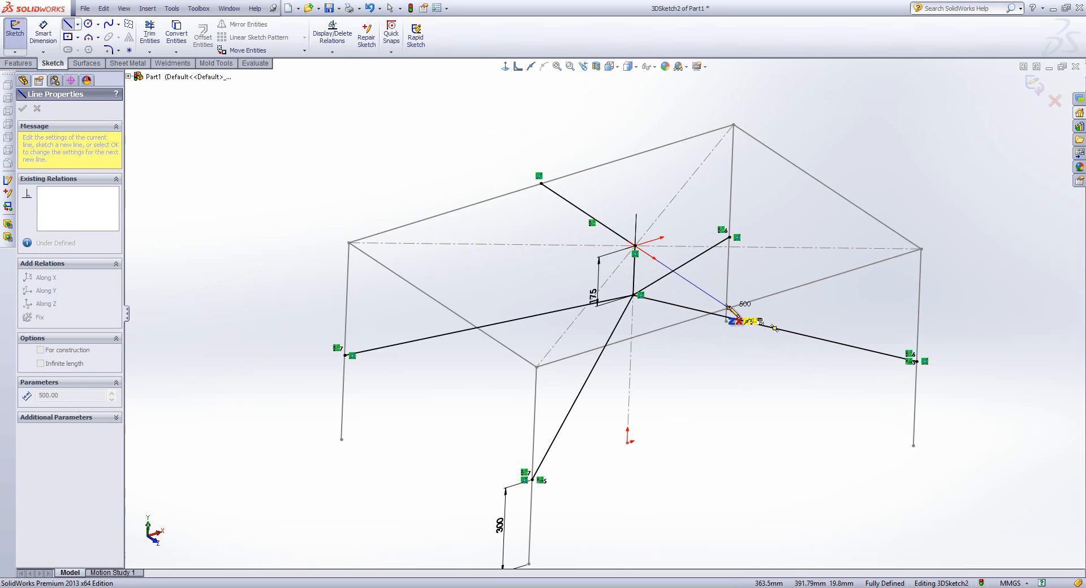
left_click(731, 322)
key("Escape")
mouse_move(729, 317)
middle_mouse_down()
mouse_move(691, 212)
mouse_move(615, 209)
mouse_move(588, 273)
mouse_move(628, 260)
middle_mouse_up()
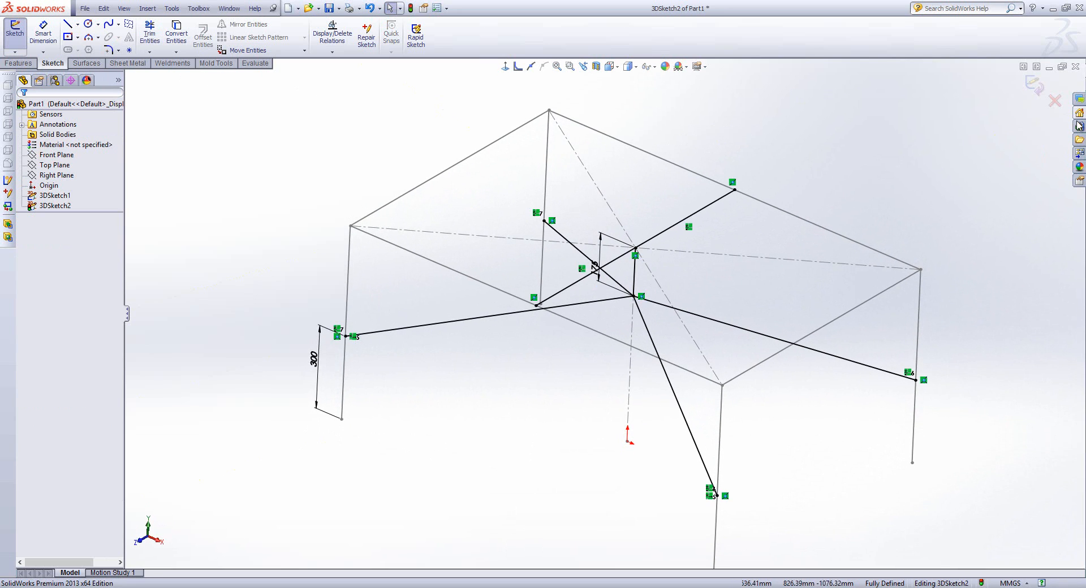
- Exit the brace 3D sketch, keeping its changes
left_click(1034, 86)
mouse_move(892, 123)
middle_mouse_down()
mouse_move(734, 358)
mouse_move(720, 293)
mouse_move(742, 328)
mouse_move(732, 319)
middle_mouse_up()
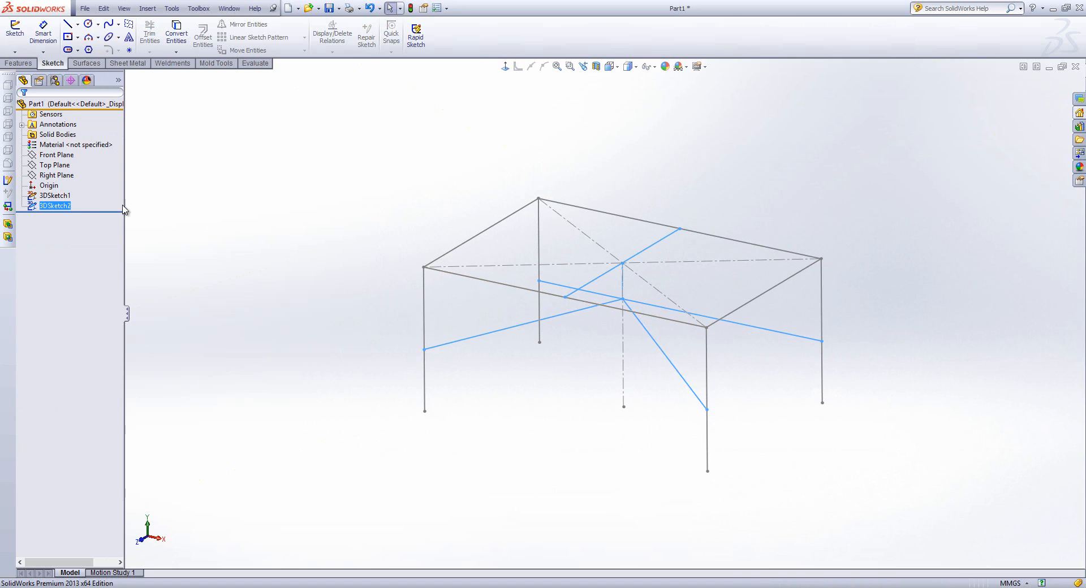
left_click(231, 189)
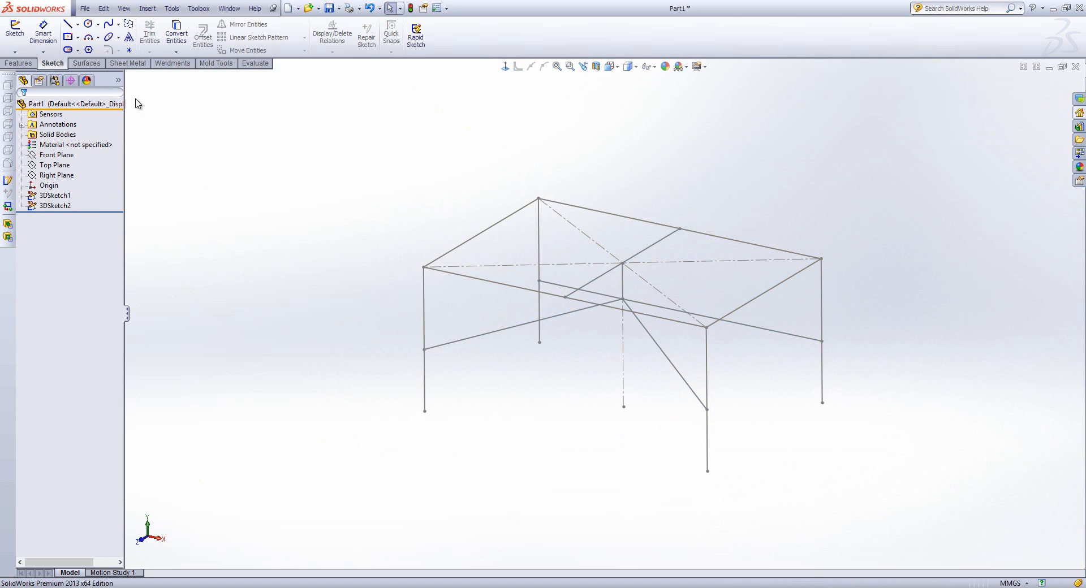
- Start a Structural Member with ansi inch Al Round Tubing, 1.75 OD x 0.25 Wall, and assign the four table legs to its first group
left_click(33, 65)
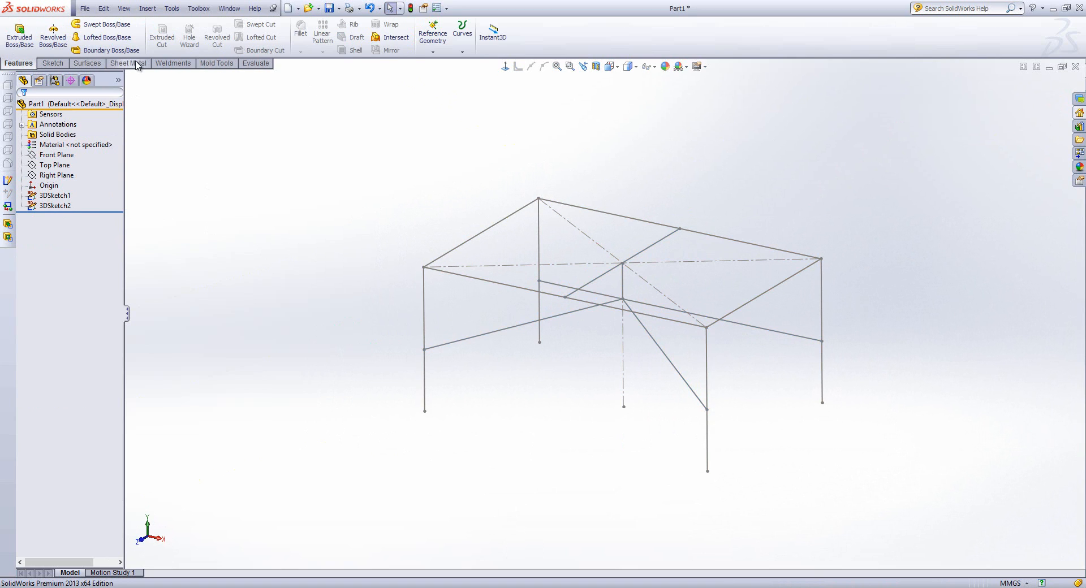
left_click(182, 65)
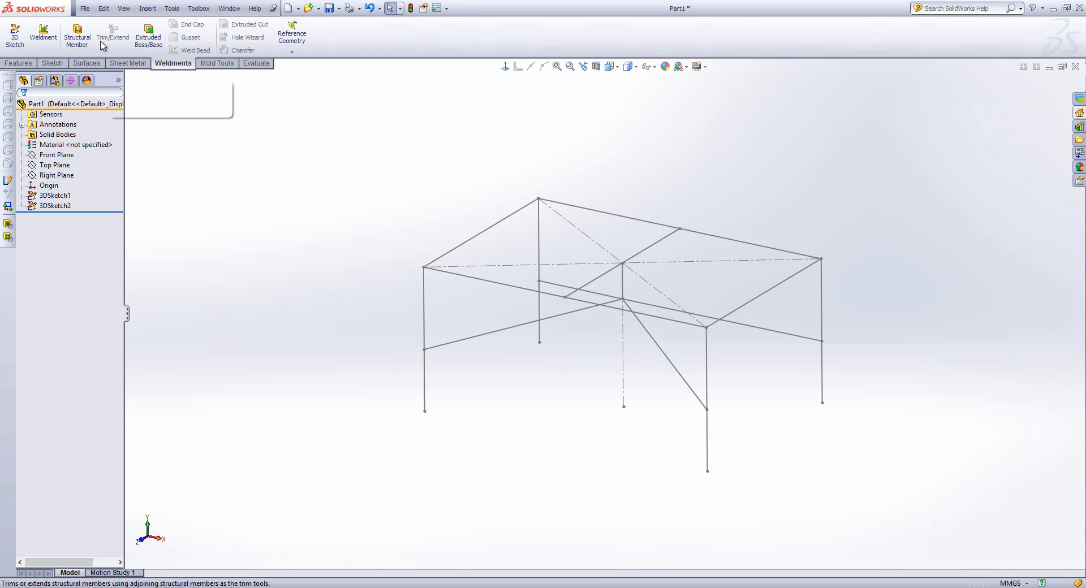
left_click(76, 34)
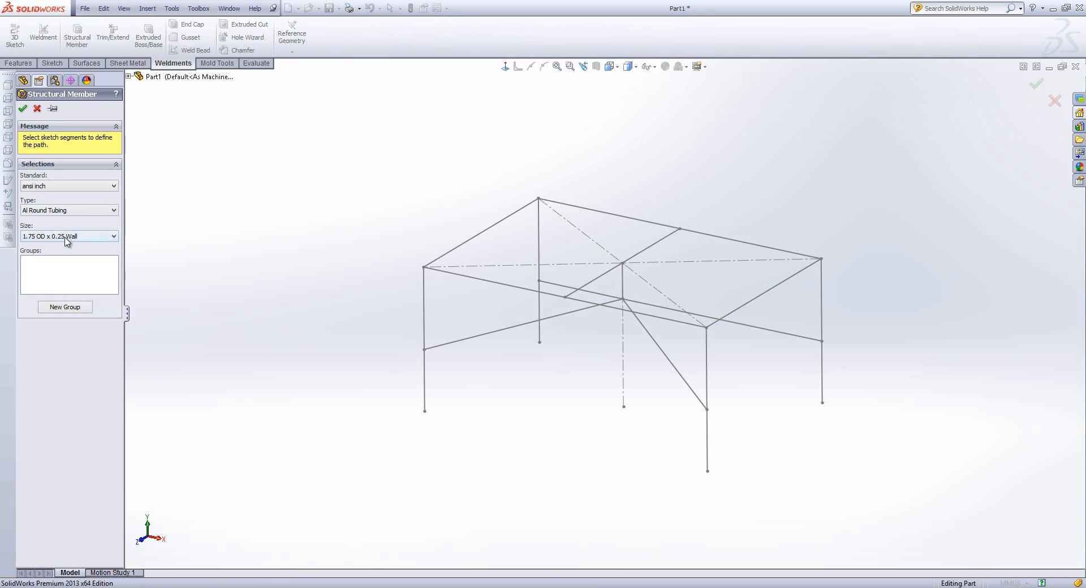
left_click(423, 321)
middle_click_drag(494, 317, 521, 360)
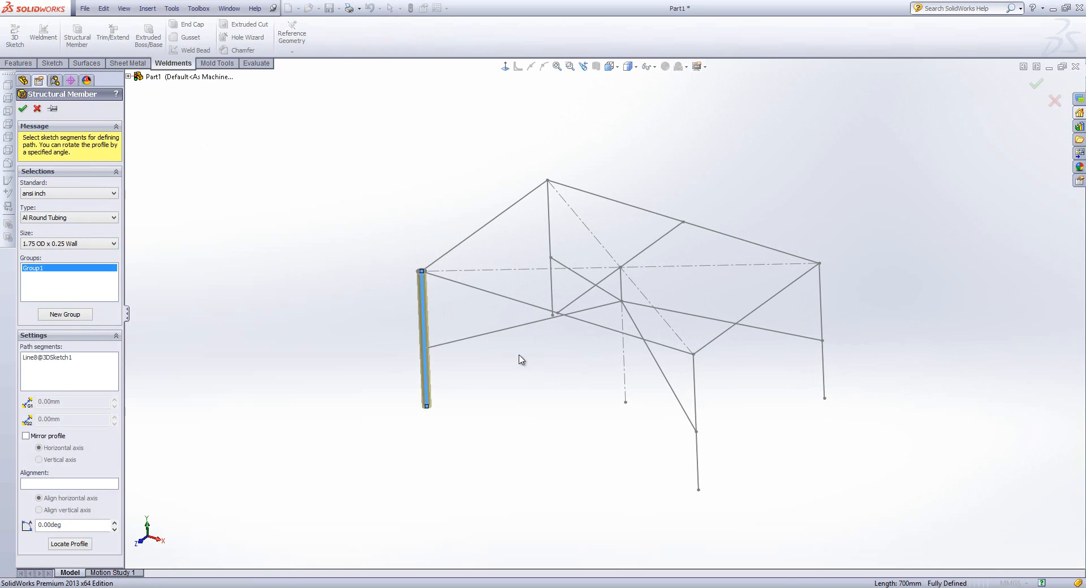
left_click(695, 402)
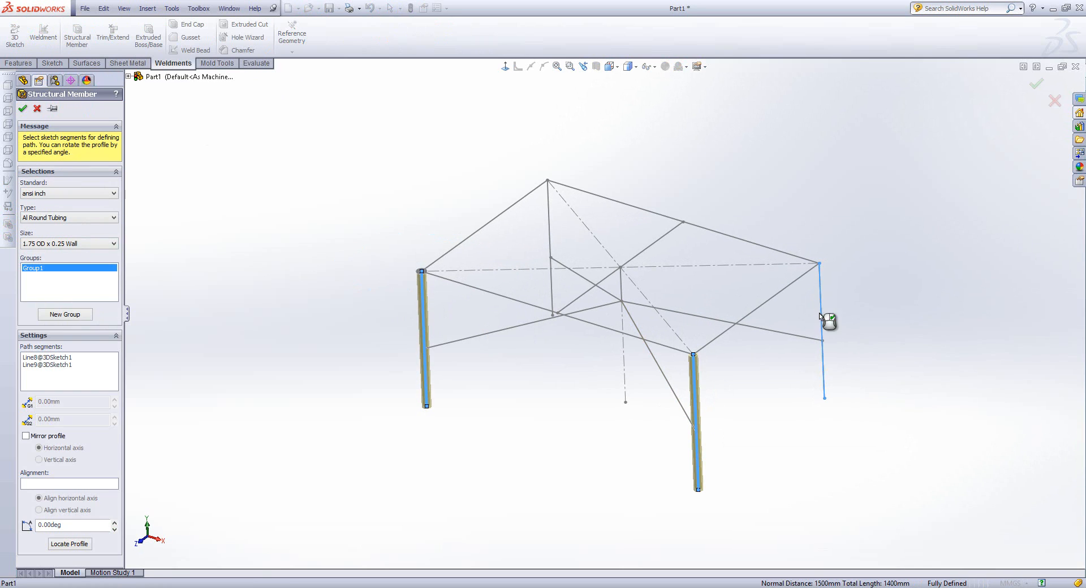
left_click(820, 317)
left_click(550, 220)
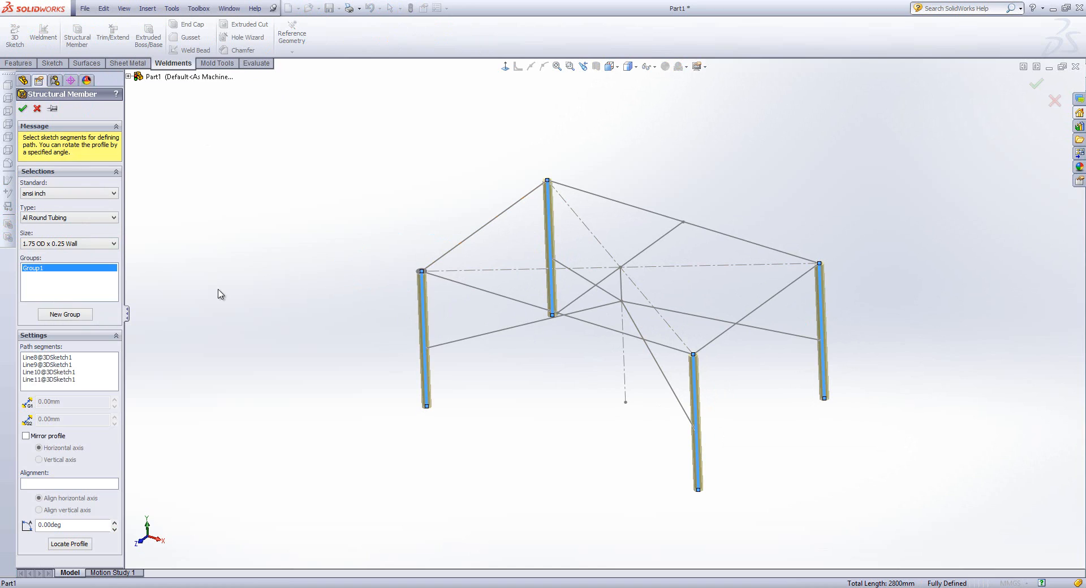
- Create a second structural member group containing the four perimeter edges of the tabletop
left_click(67, 314)
left_click(485, 290)
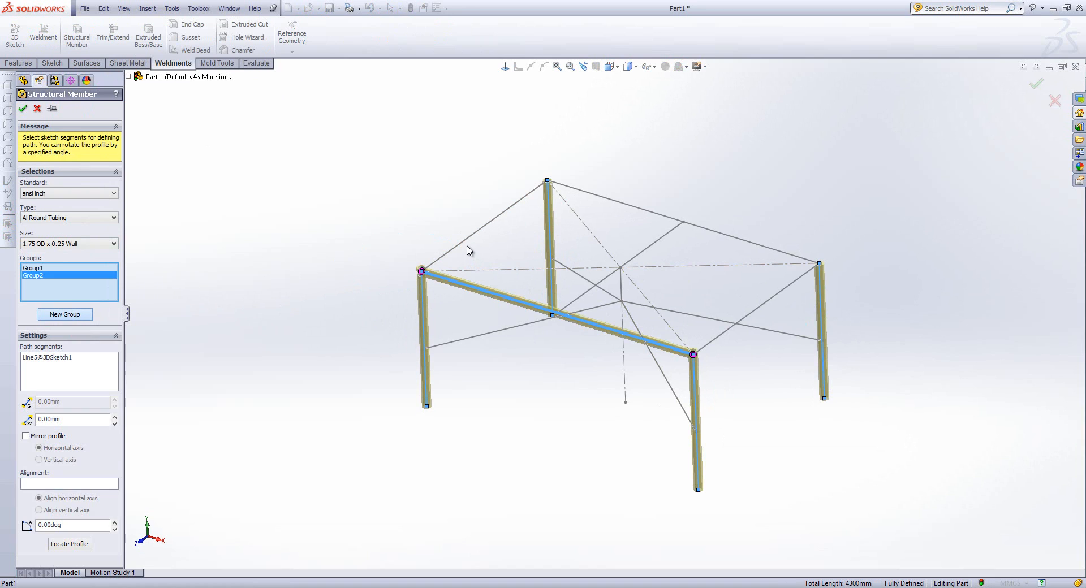
left_click(471, 237)
left_click(622, 205)
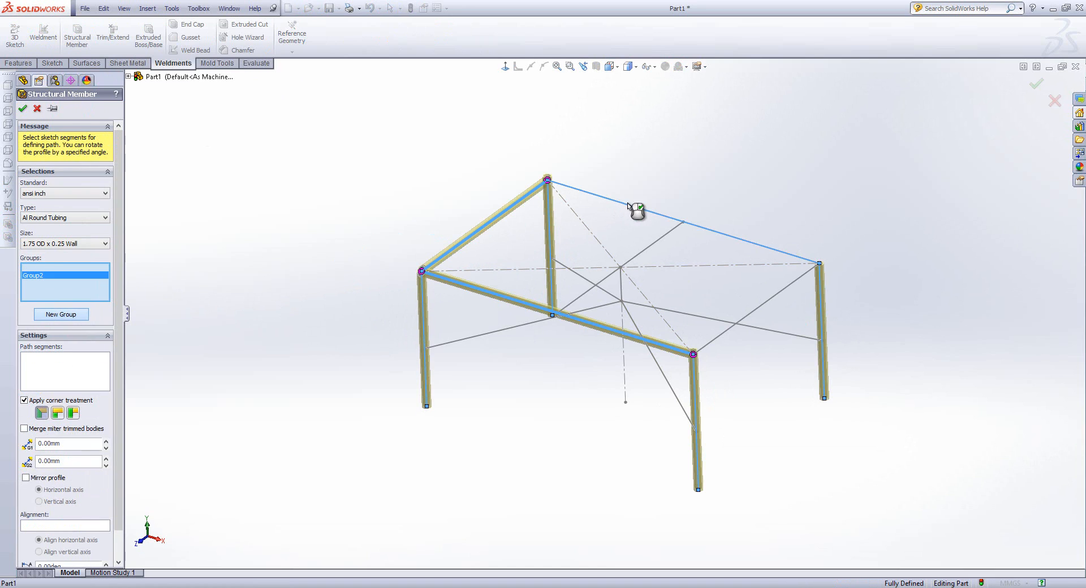
left_click(771, 301)
- Create a third group with the short vertical centre line, Line10@3DSketch2, chosen from the overlapping entities
left_click(78, 315)
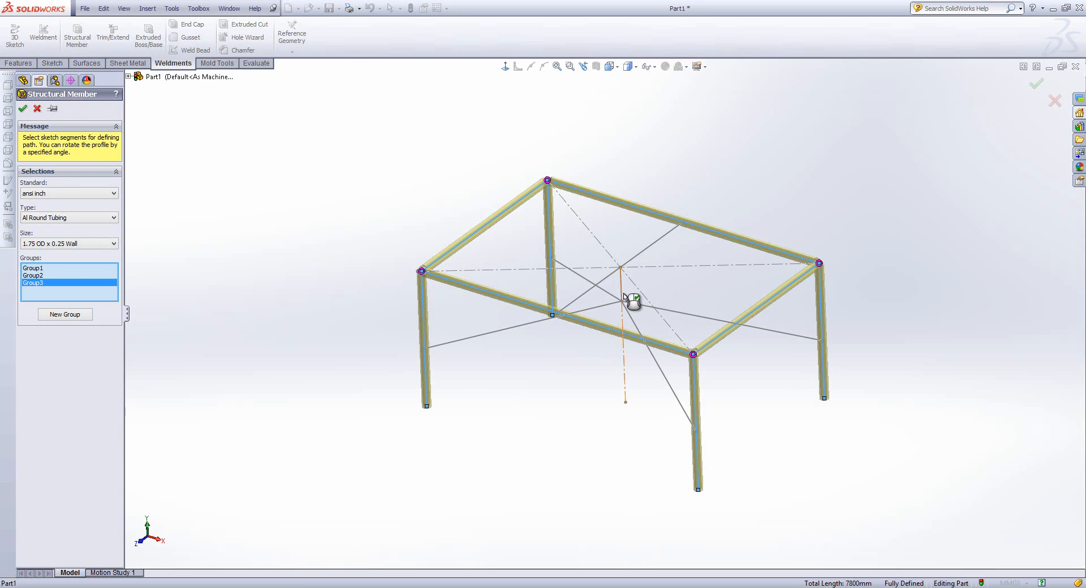
scroll(622, 280, "down", 5)
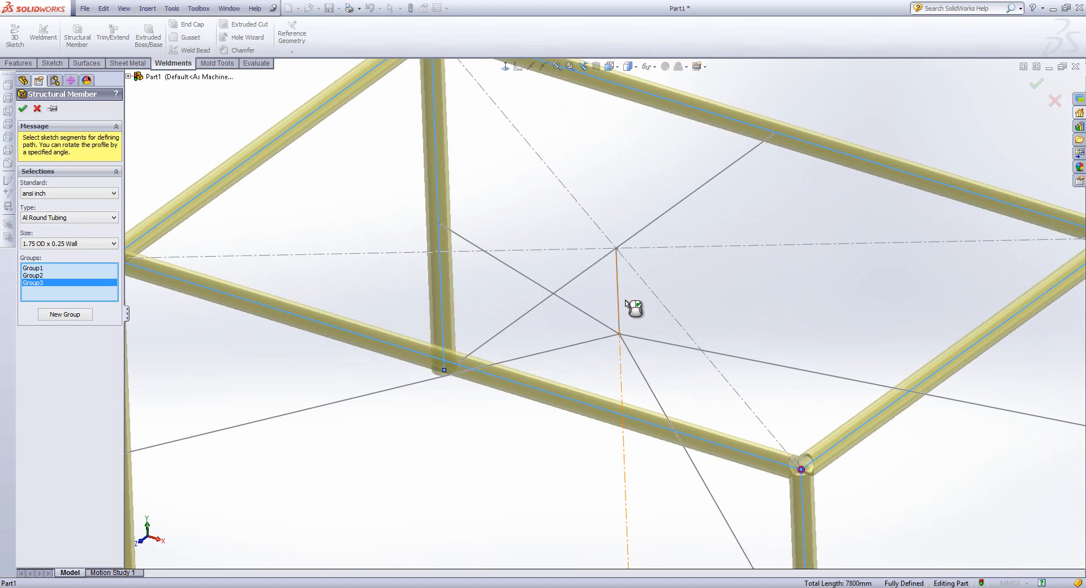
right_click(620, 294)
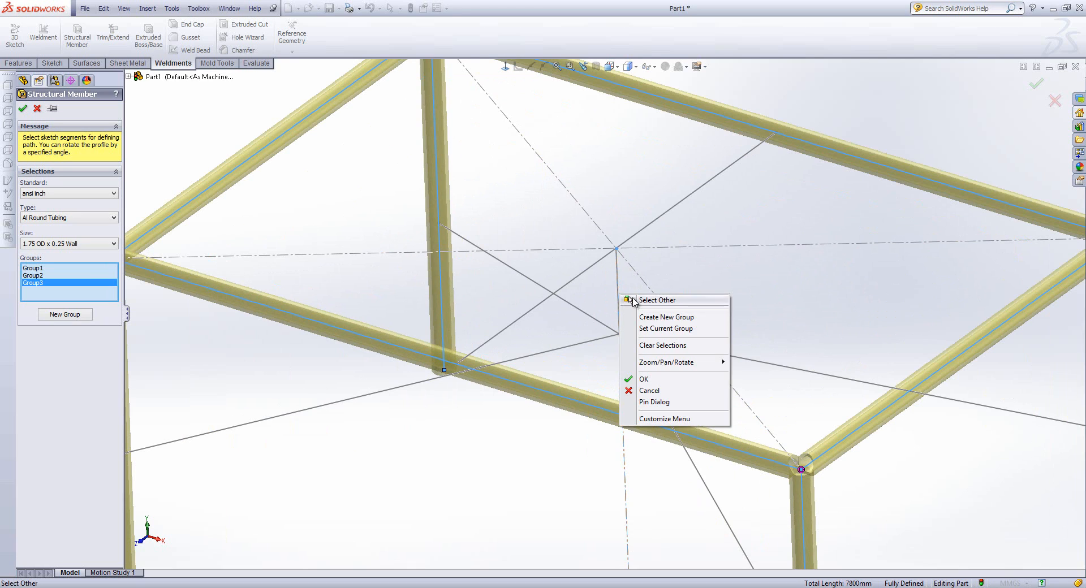
left_click(645, 298)
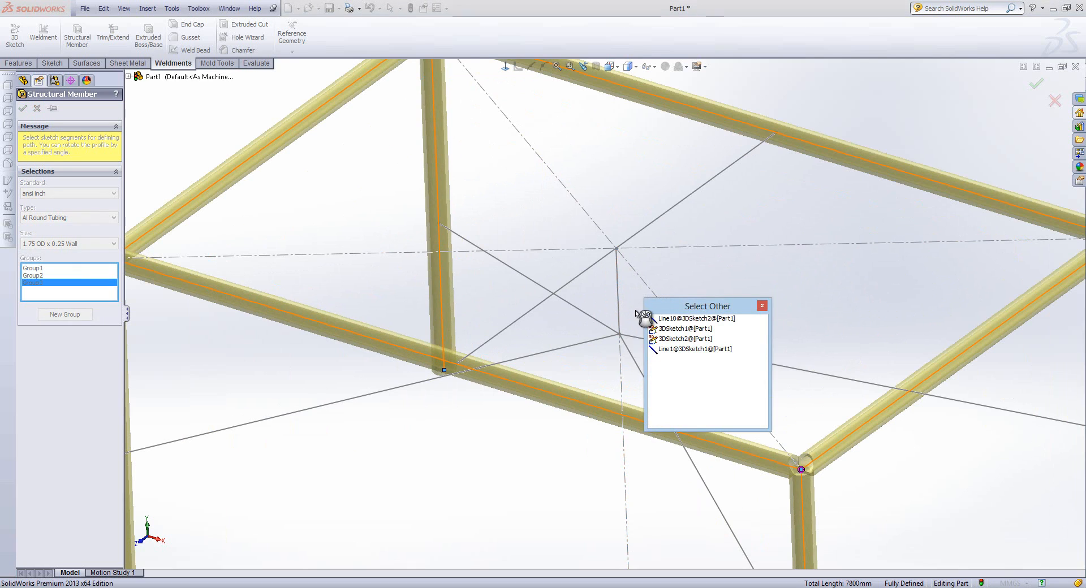
left_click(668, 320)
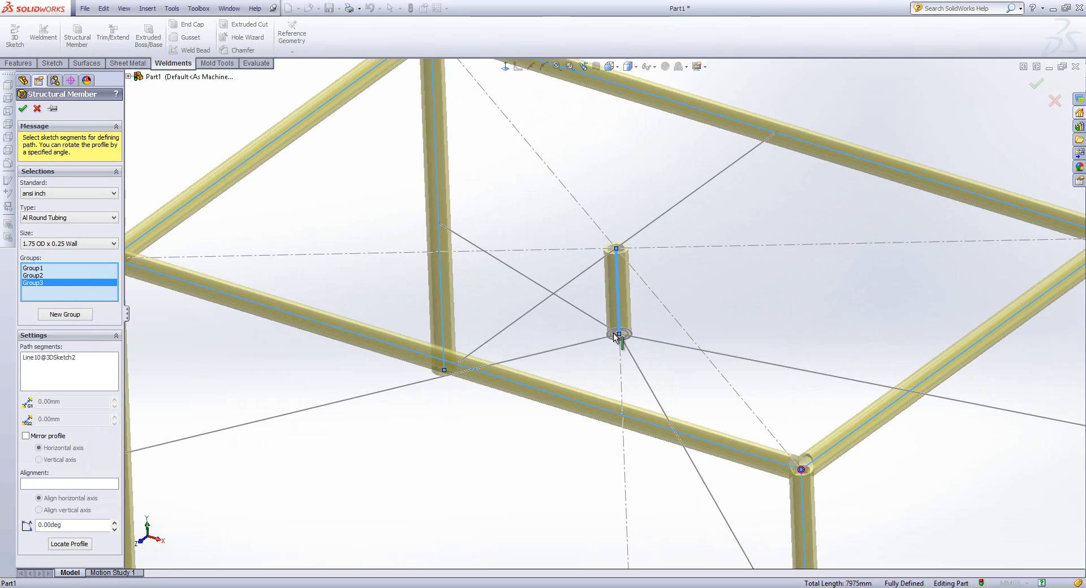
scroll(621, 325, "up", 5)
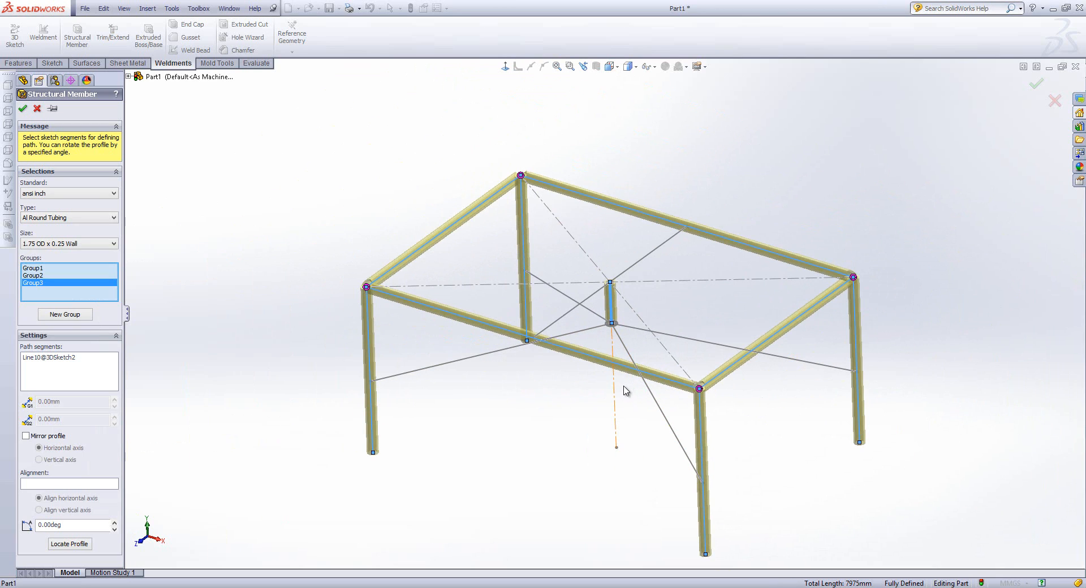
- Create a fourth group containing the two crossbar lines from the tabletop centre to the long edges
left_click(90, 315)
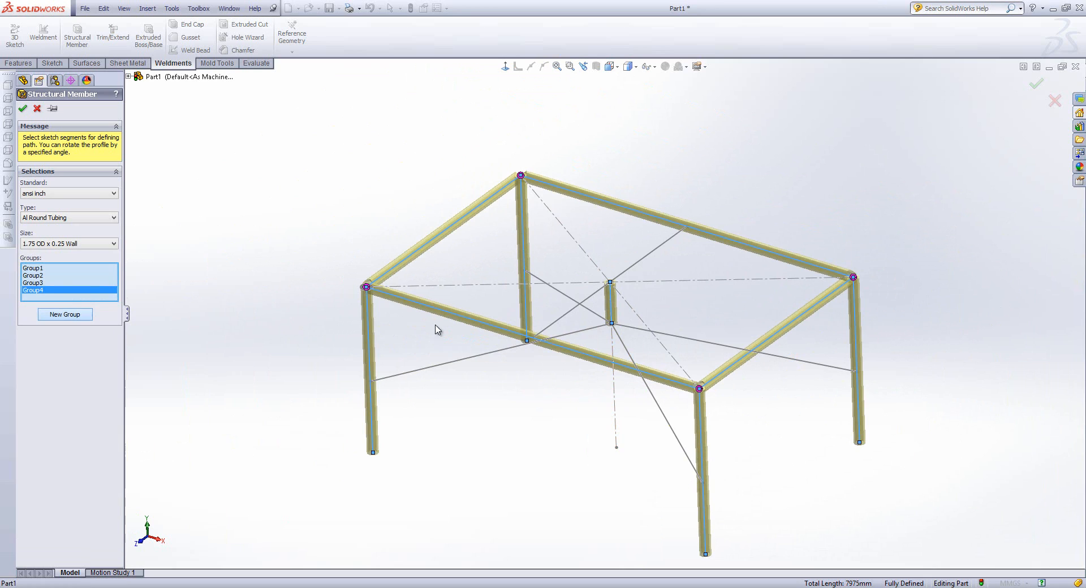
left_click(587, 299)
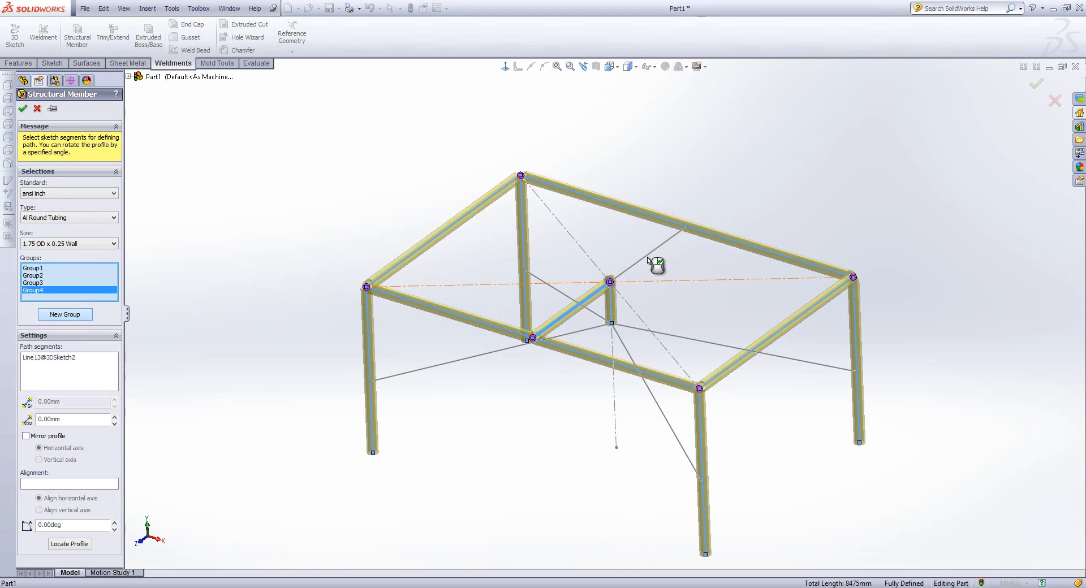
left_click(649, 257)
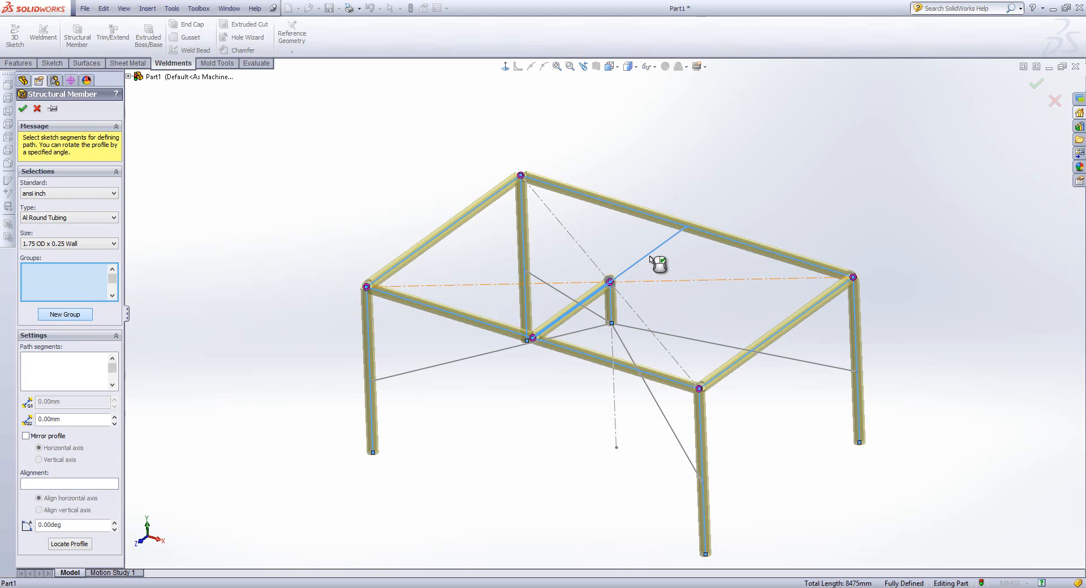
- Create a fifth structural member group from the two lower braces running from the centre post to the legs on one short side
left_click(88, 315)
left_click(503, 355)
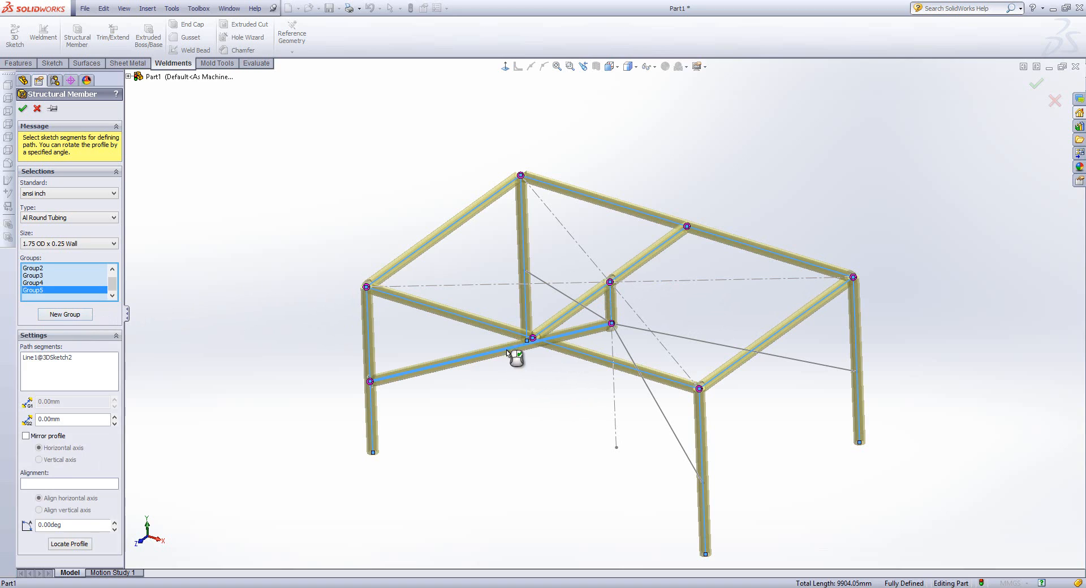
left_click(554, 290)
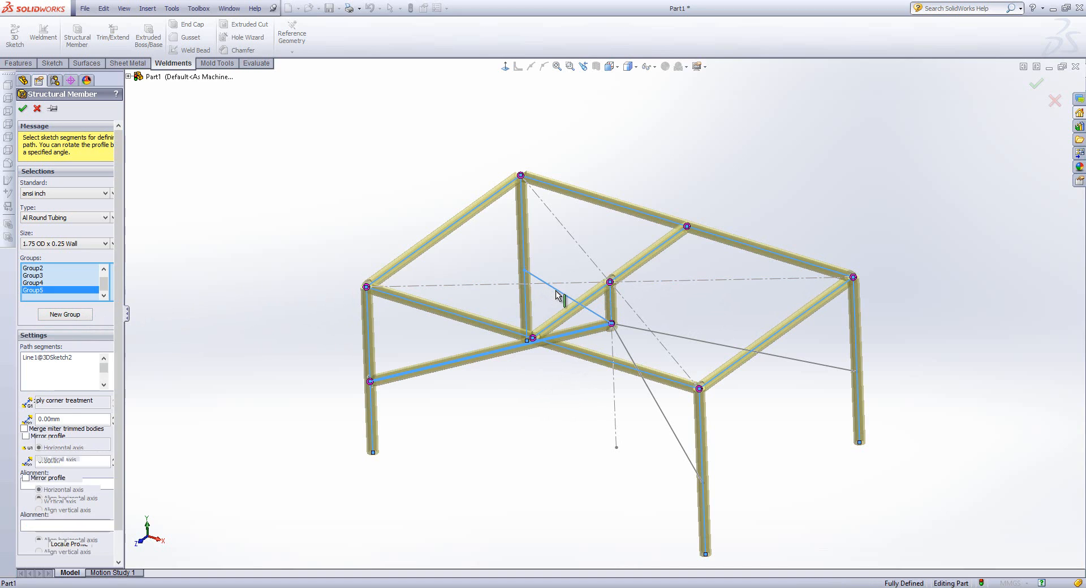
- Create a sixth group from the two remaining lower braces and accept the structural member
left_click(89, 316)
left_click(625, 347)
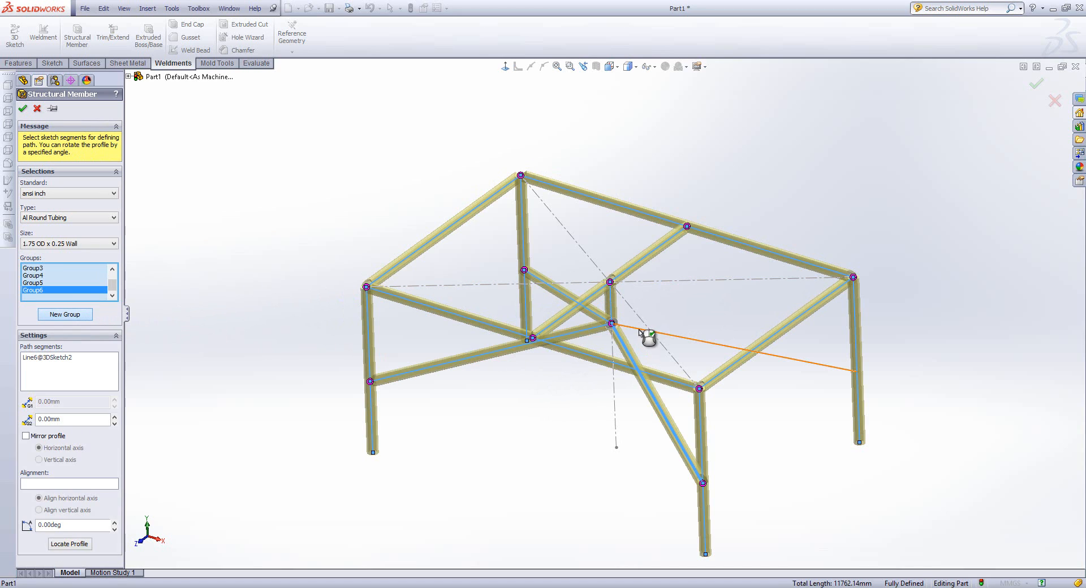
left_click(639, 332)
middle_click_drag(622, 371, 609, 345)
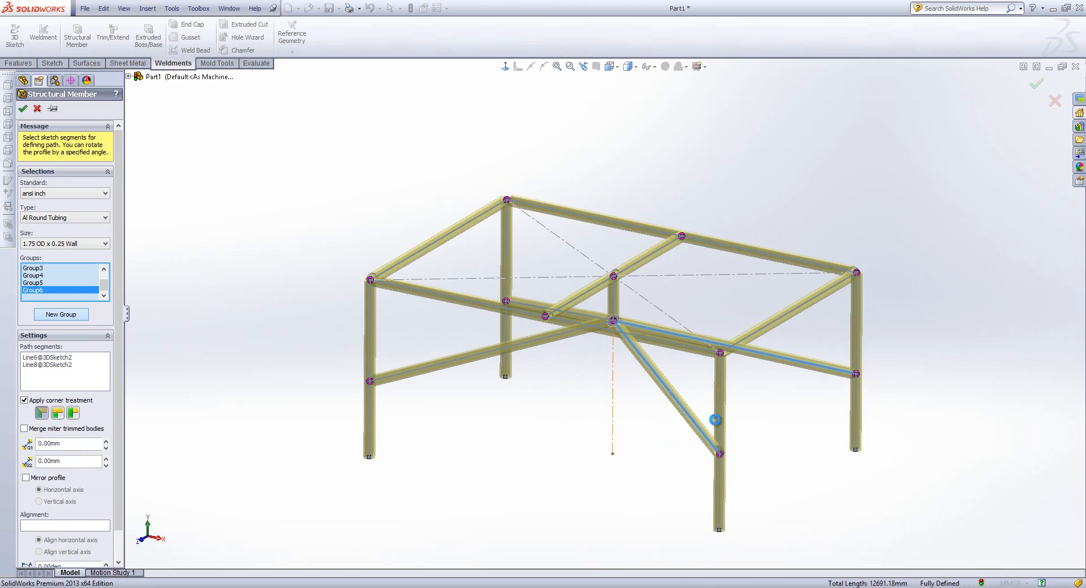
key("Return")
- Examine the finished tube frame from several angles, including the joints at the centre post and the lower braces
scroll(624, 352, "down", 5)
scroll(623, 357, "up", 10)
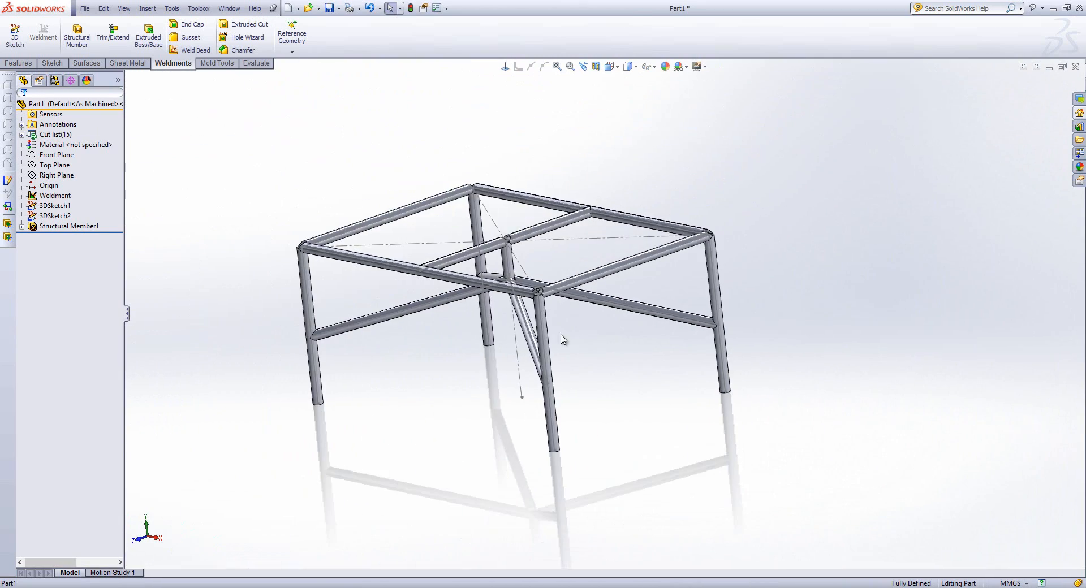
middle_click_drag(564, 335, 594, 339)
scroll(509, 285, "down", 3)
middle_click_drag(496, 316, 527, 291)
middle_click_drag(512, 254, 531, 239)
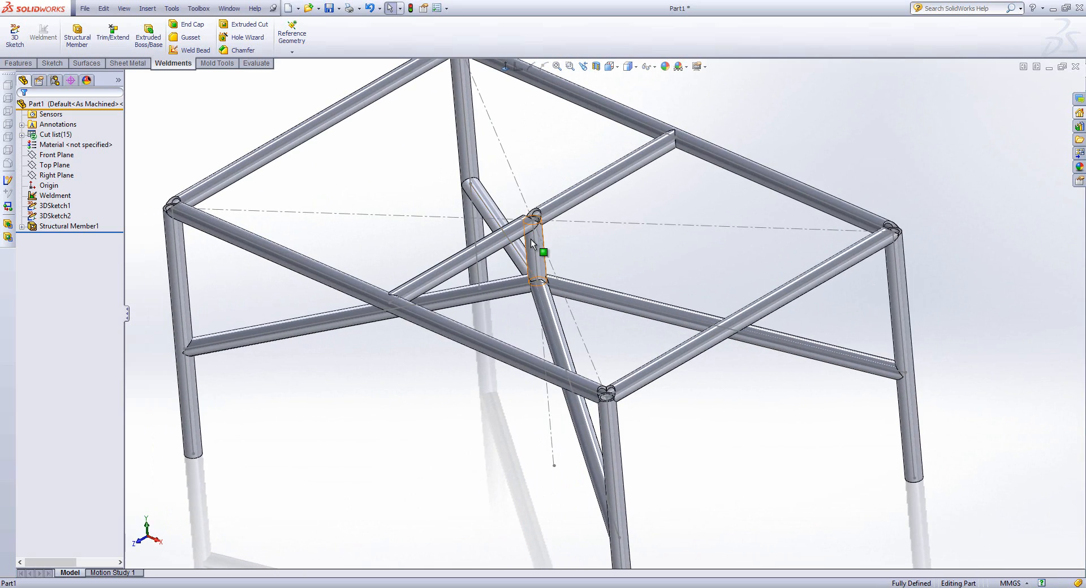
scroll(535, 226, "up", 3)
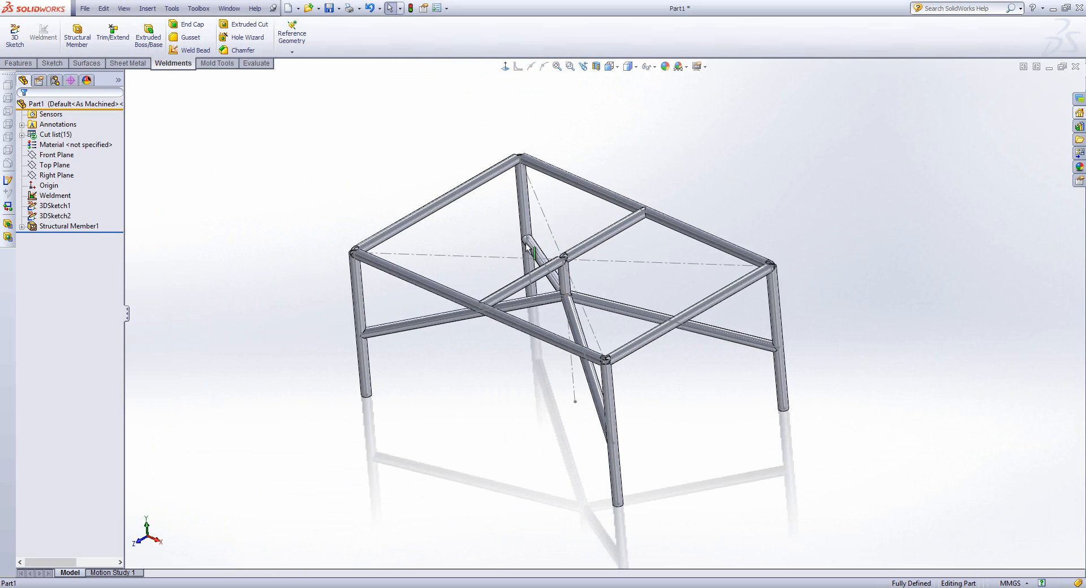
middle_click_drag(532, 295, 538, 245)
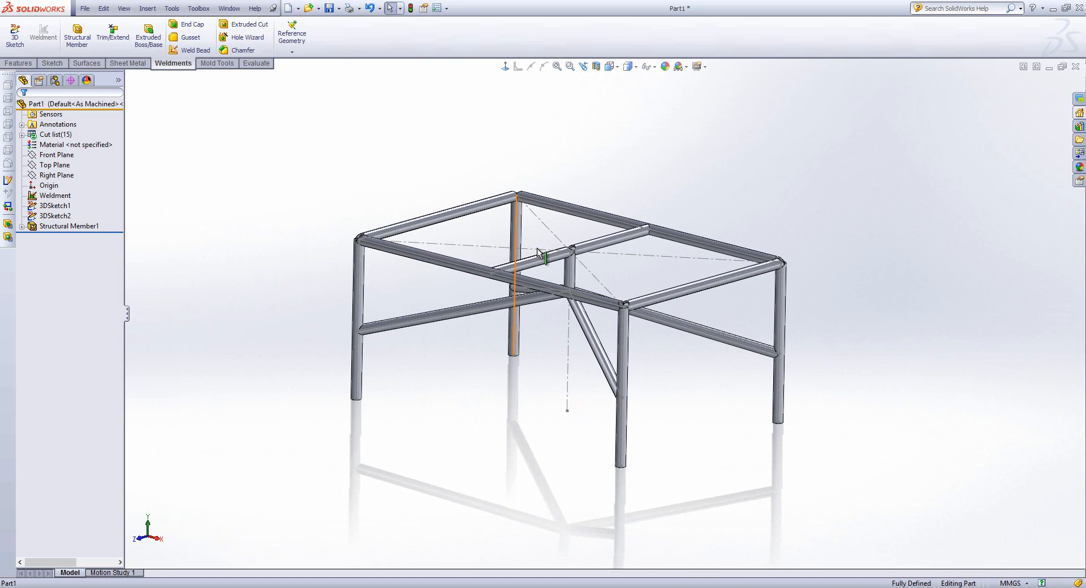
middle_click_drag(428, 176, 470, 182)
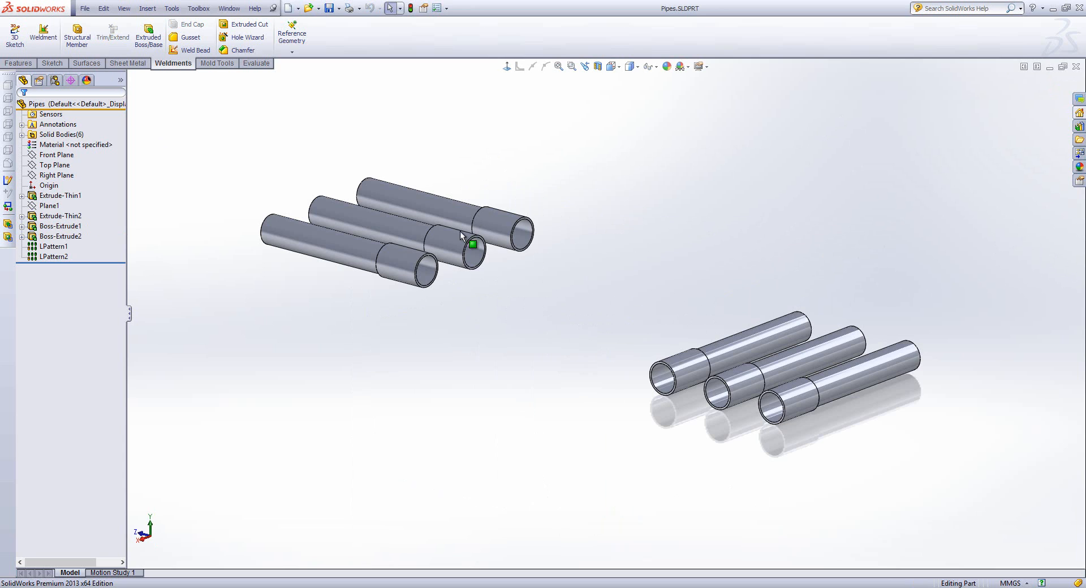
- Start a 3D sketch in the Pipes part and draw a vertical construction line down from the first upper pipe's open-end centre
middle_click_drag(461, 236, 524, 270)
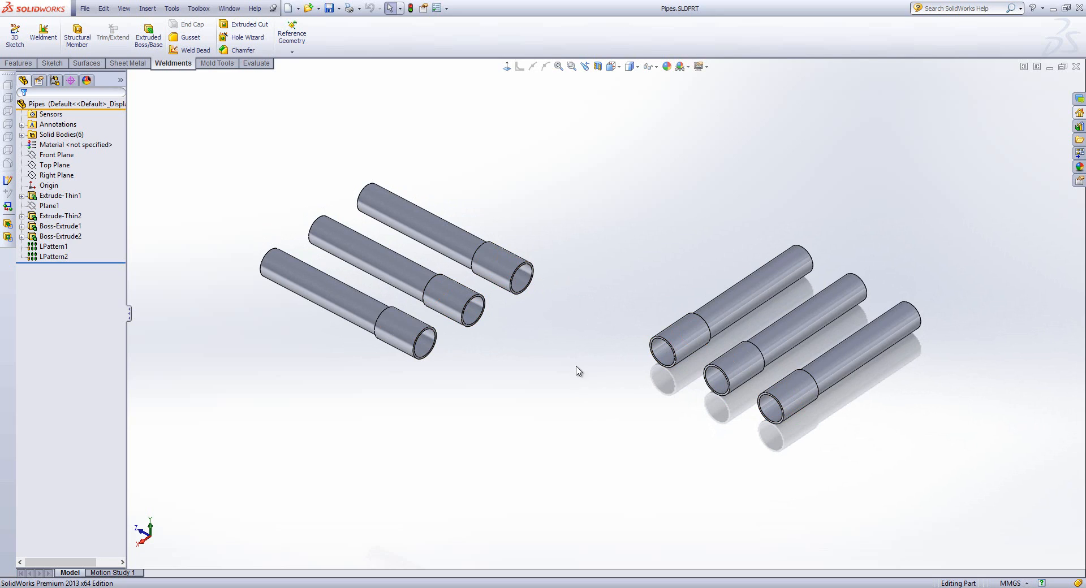
left_click(51, 63)
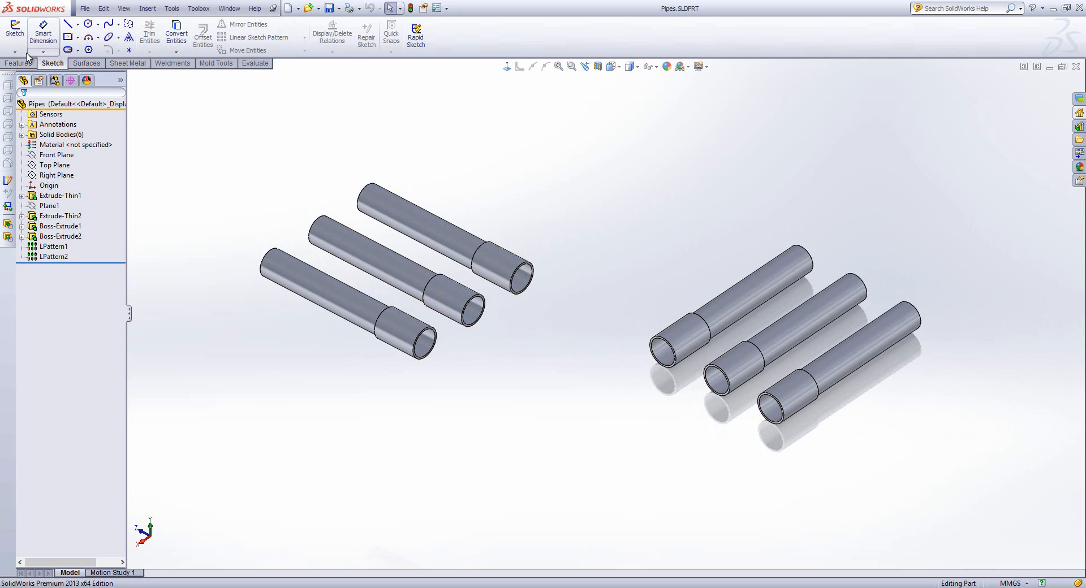
left_click(14, 53)
left_click(26, 80)
middle_click_drag(406, 221, 379, 237)
left_click(67, 25)
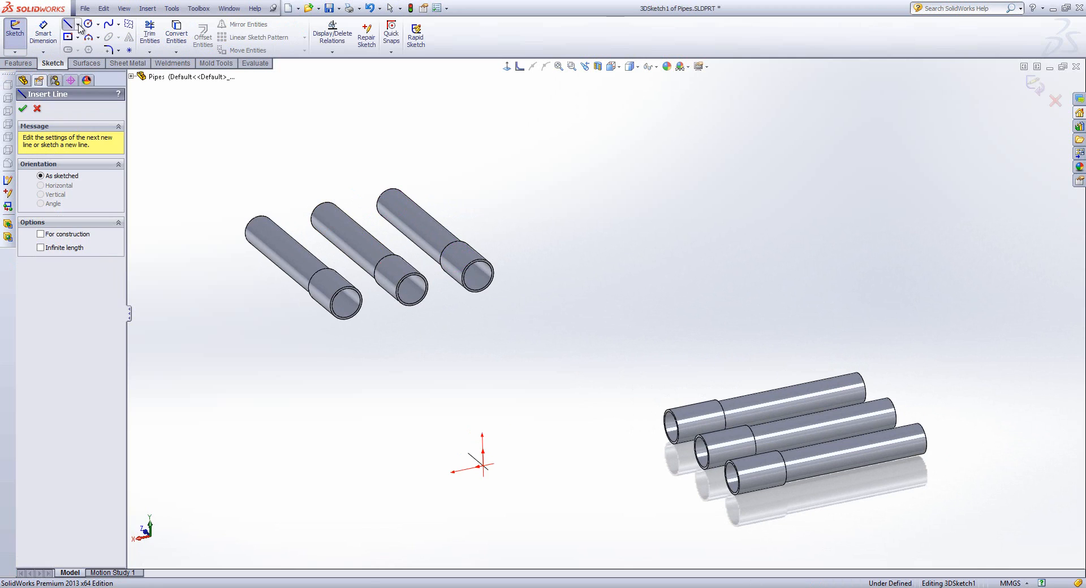
scroll(496, 320, "down", 3)
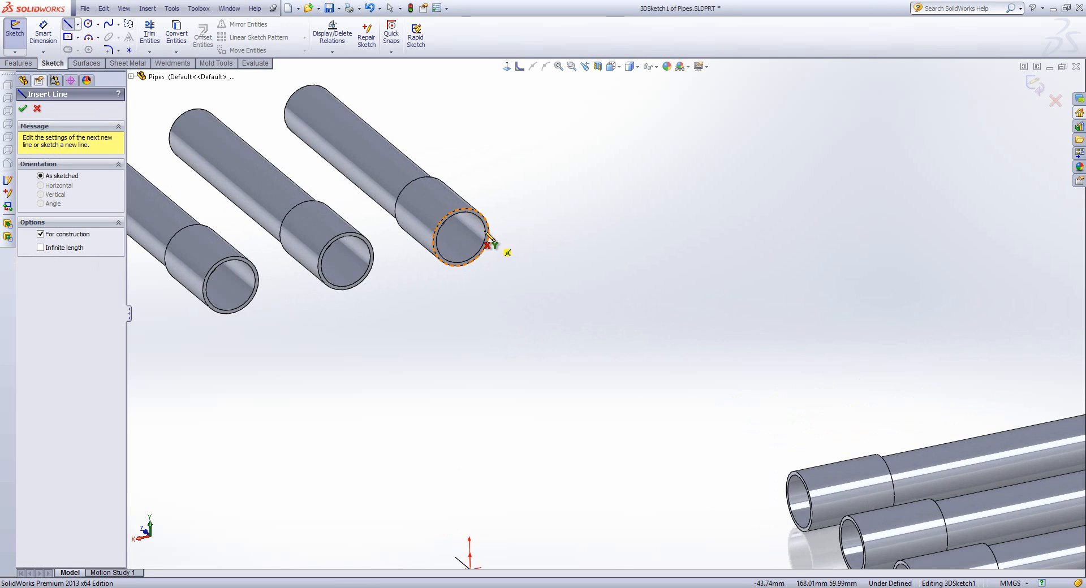
left_click(461, 237)
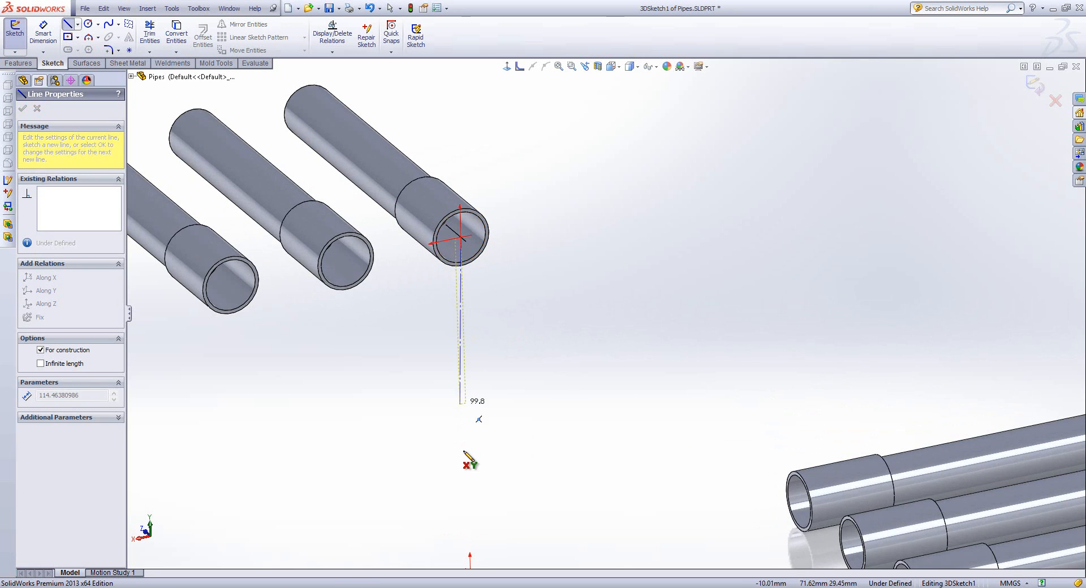
left_click(466, 396)
key("Escape")
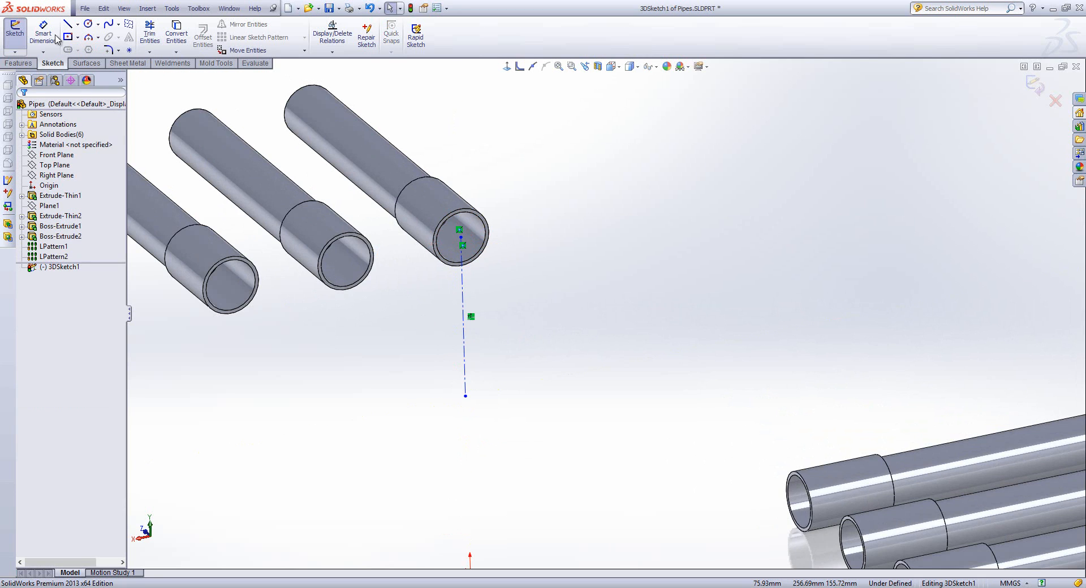
- Draw a vertical centerline down from the open-end centre of the middle upper pipe
left_click(78, 25)
left_click(95, 48)
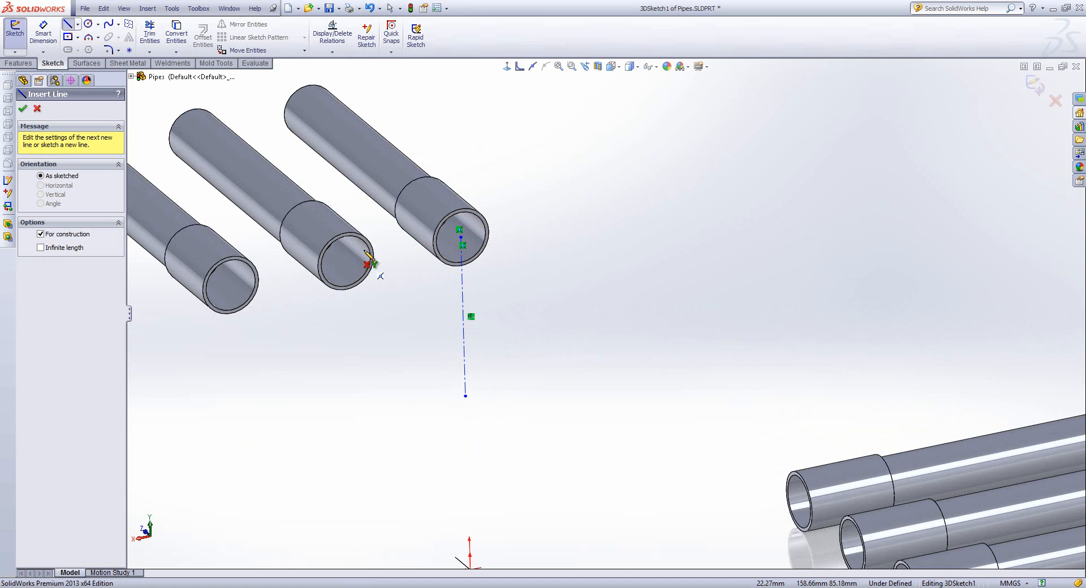
left_click(348, 275)
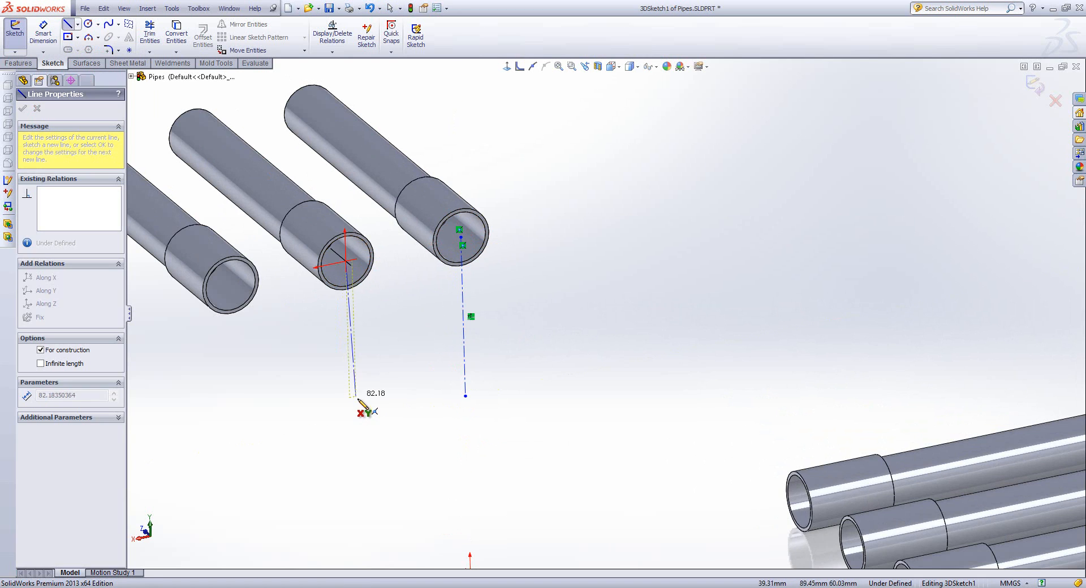
left_click(350, 414)
key("Escape")
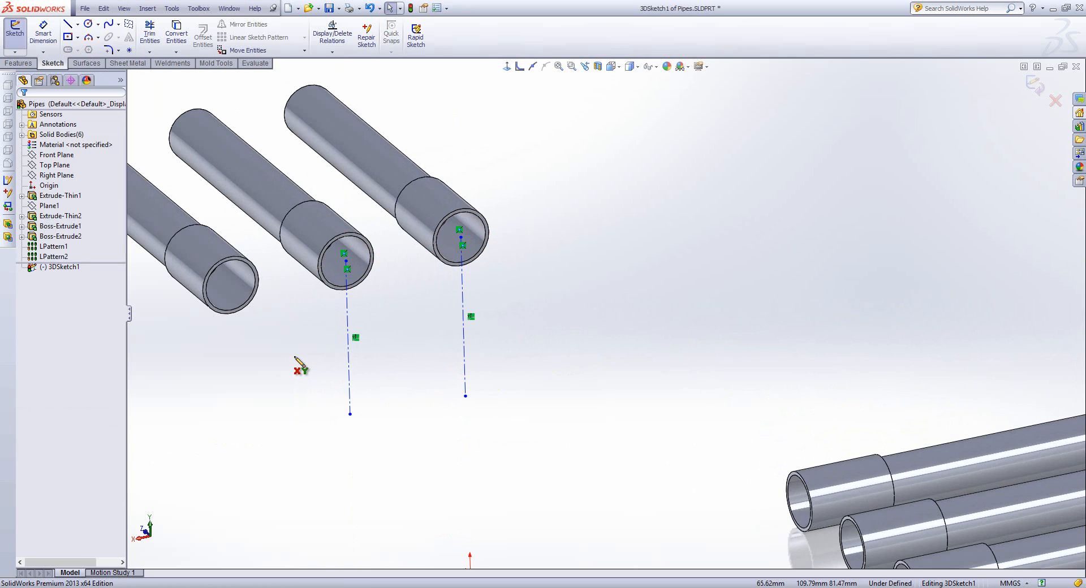
- Draw a vertical centerline down from the open-end centre of the third upper pipe and end the line chain
key("Return")
left_click(232, 287)
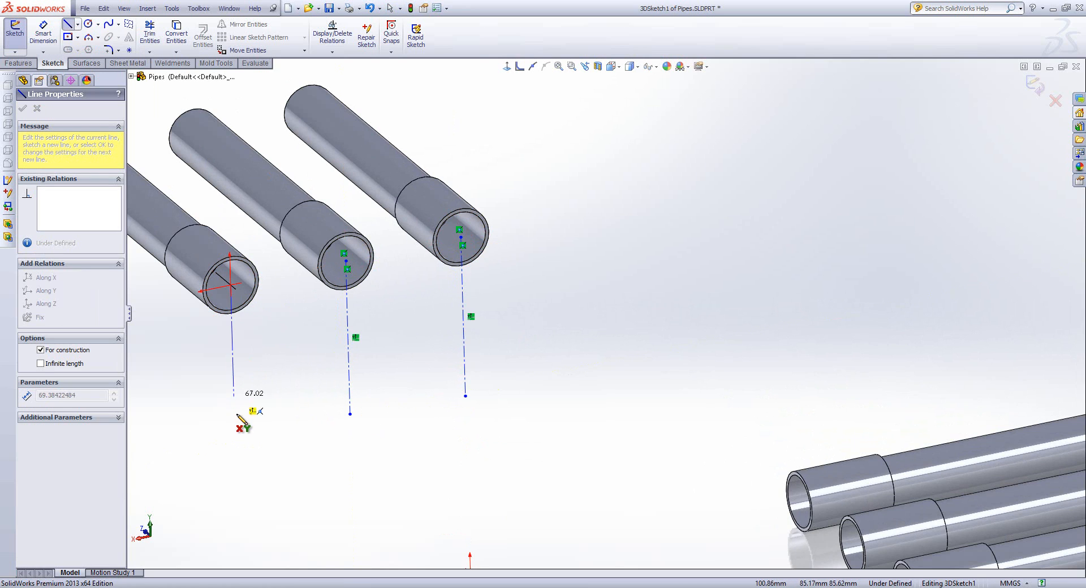
left_click(235, 432)
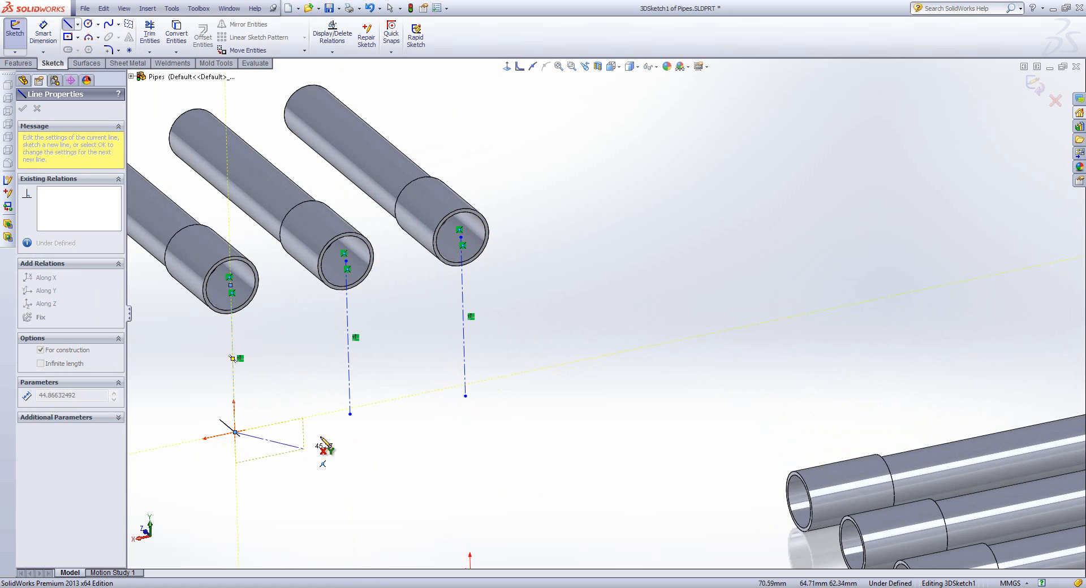
middle_click_drag(388, 437, 391, 482)
scroll(429, 478, "up", 3)
scroll(557, 467, "down", 2)
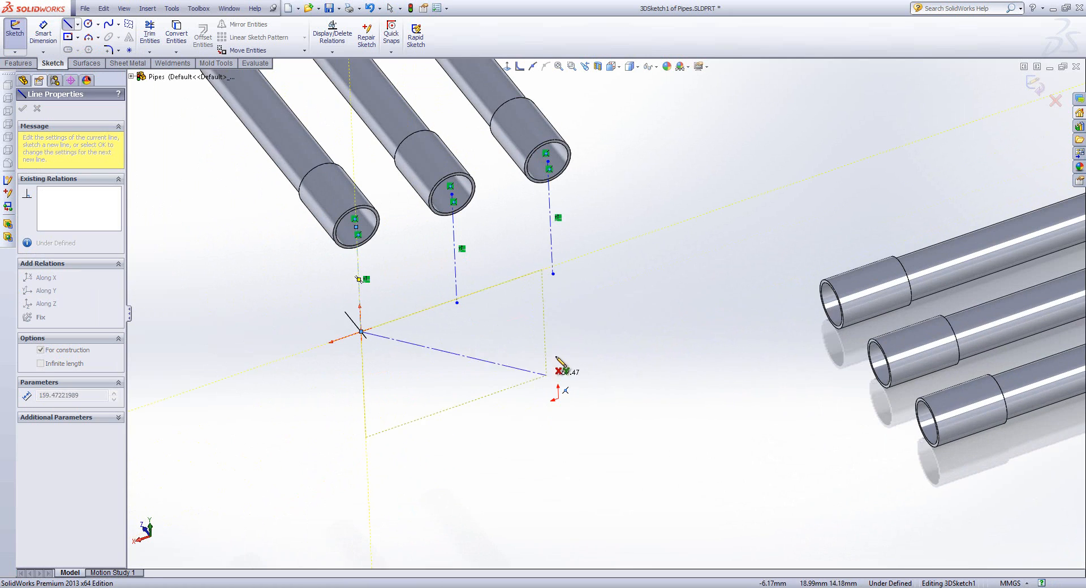
key("Escape")
- Continue the first pipe's centerline with a segment along Z about 62 mm long, followed by a long construction line crossing in front of the pipes
key("Return")
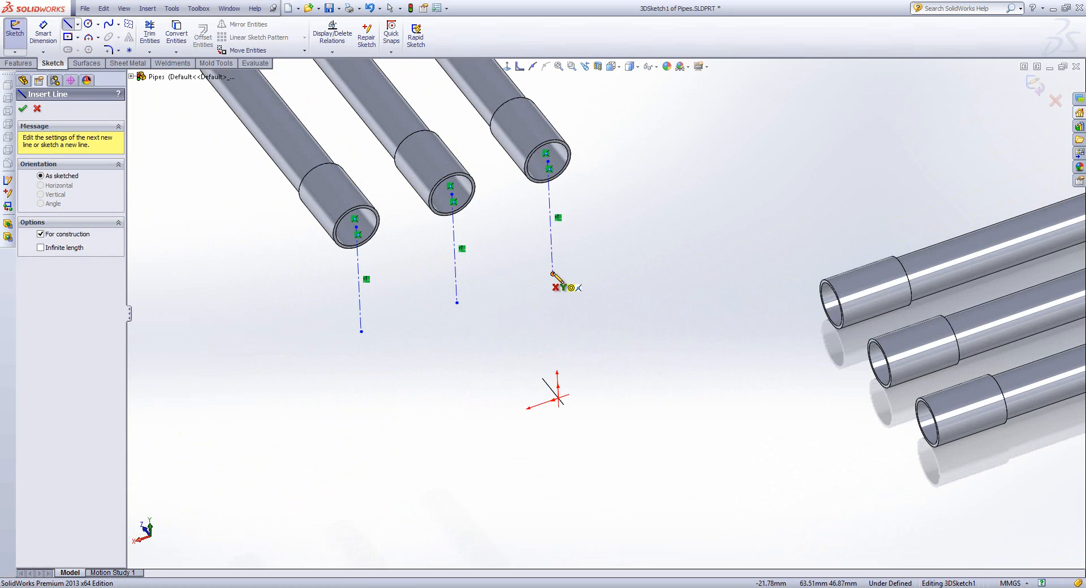
left_click(553, 274)
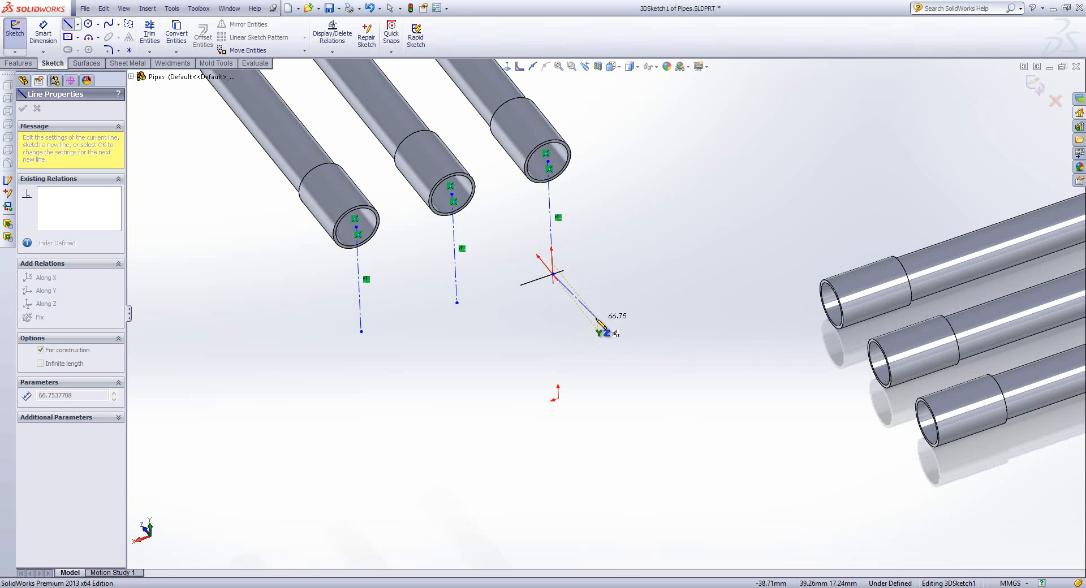
mouse_move(591, 300)
middle_mouse_down()
mouse_move(616, 284)
mouse_move(649, 287)
middle_mouse_up()
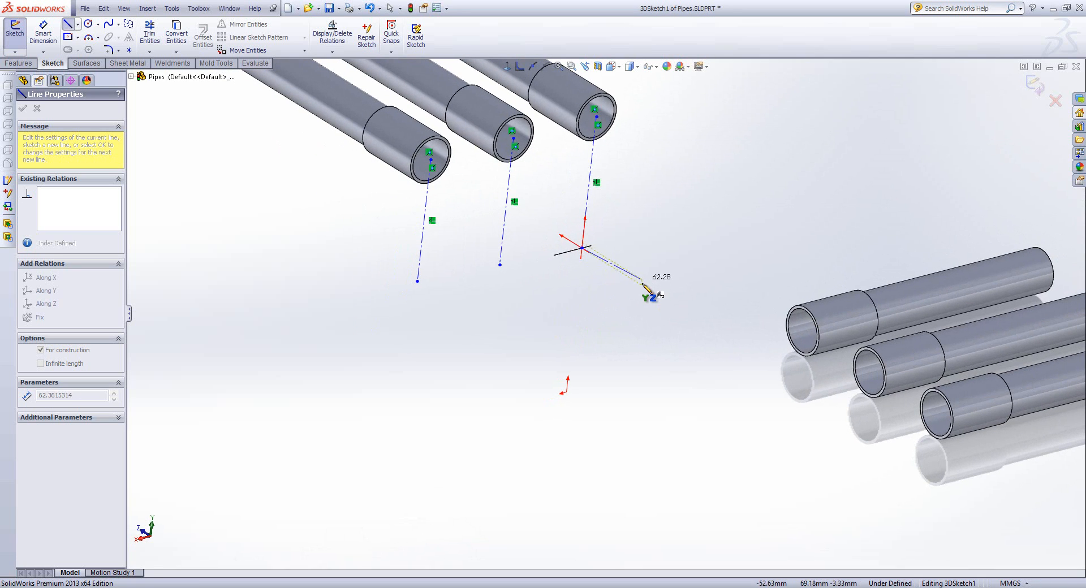
left_click(642, 286)
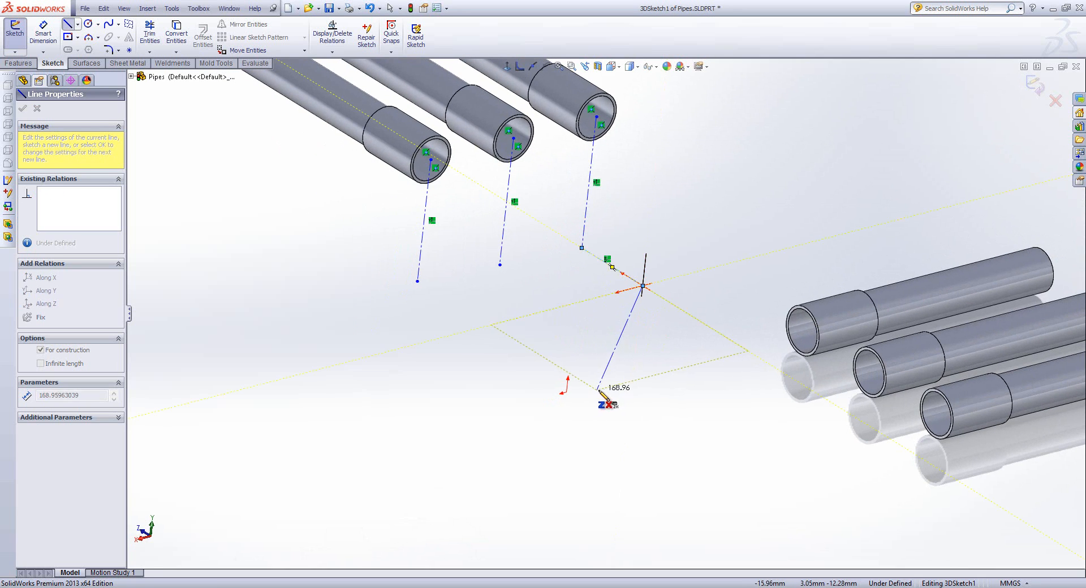
double_click(597, 451)
key("Escape")
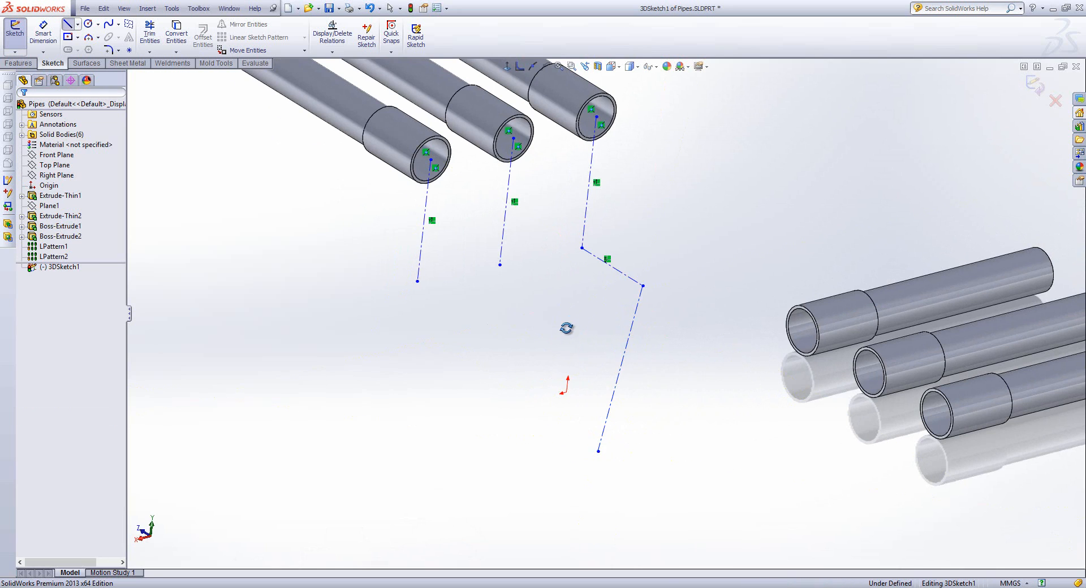
- Draw a construction line along Z from the lower end of the middle pipe's centerline to the long crossing line
middle_click_drag(567, 327, 557, 366)
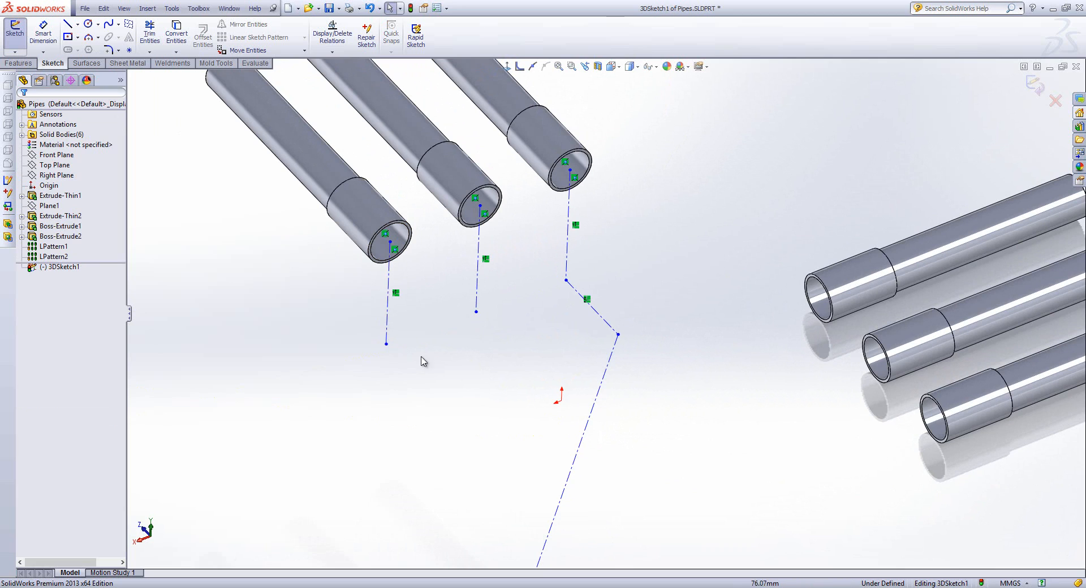
key("l")
left_click(476, 311)
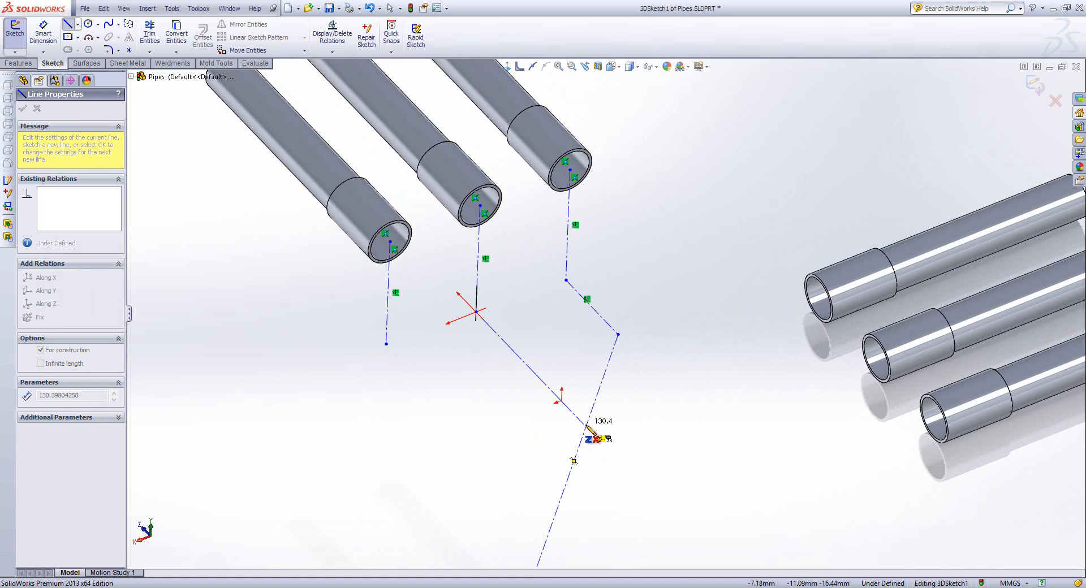
left_click(585, 425)
key("Escape")
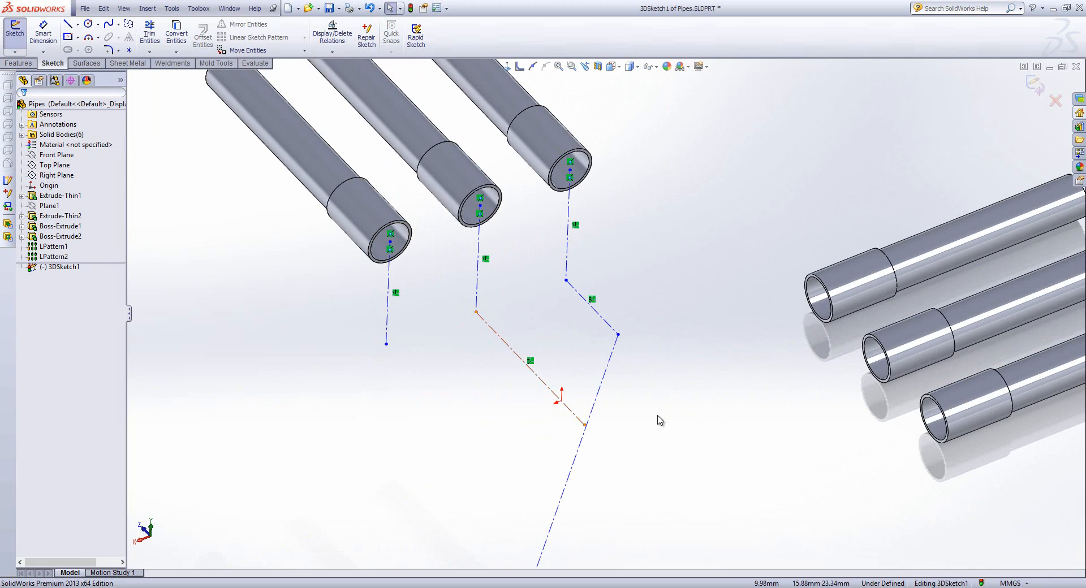
- Make the free end of the middle pipe's Z-direction line coincident with the long crossing line
left_click(591, 417)
left_click(585, 424, "ctrl")
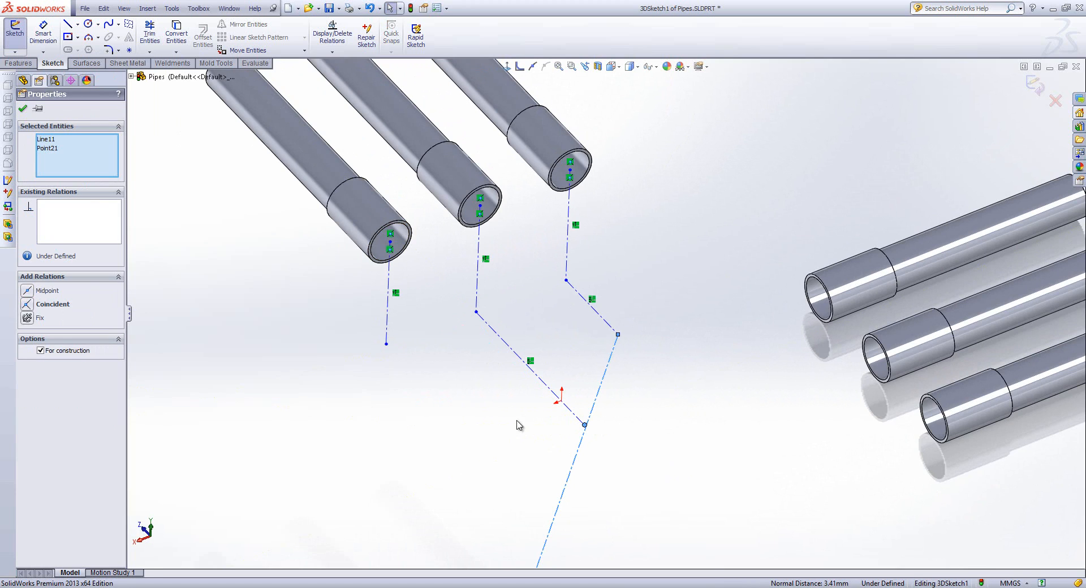
left_click(29, 304)
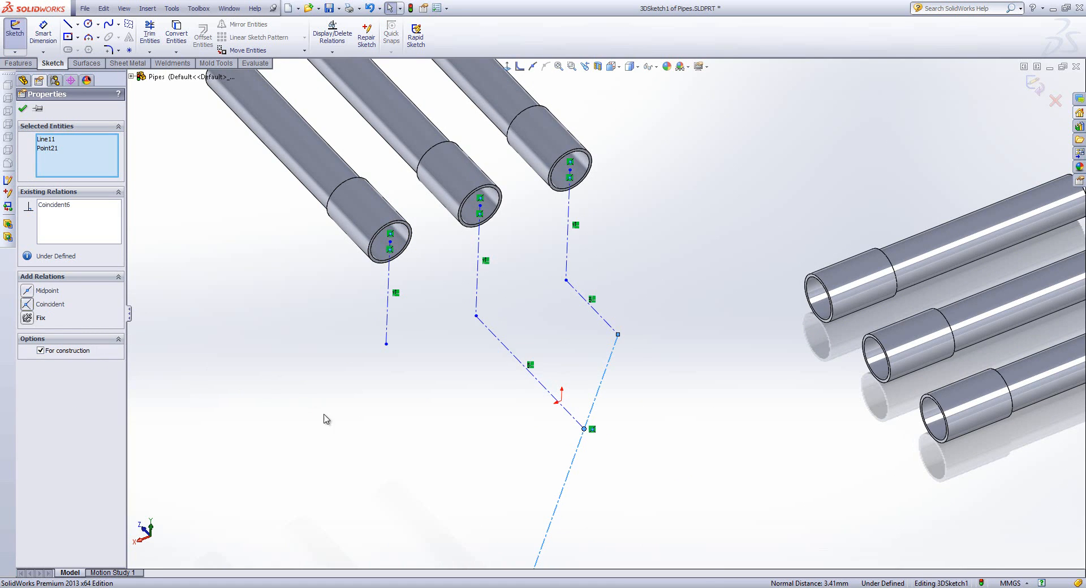
left_click(324, 416)
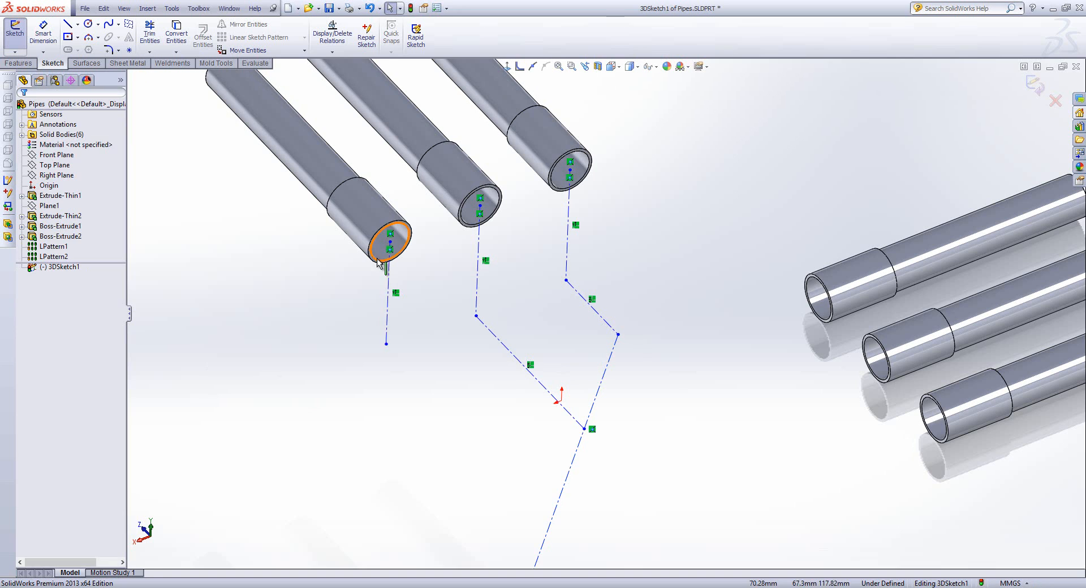
- Draw a construction line along Z from the lower end of the third pipe's centerline, ending near the long crossing line
left_click(67, 24)
left_click(386, 343)
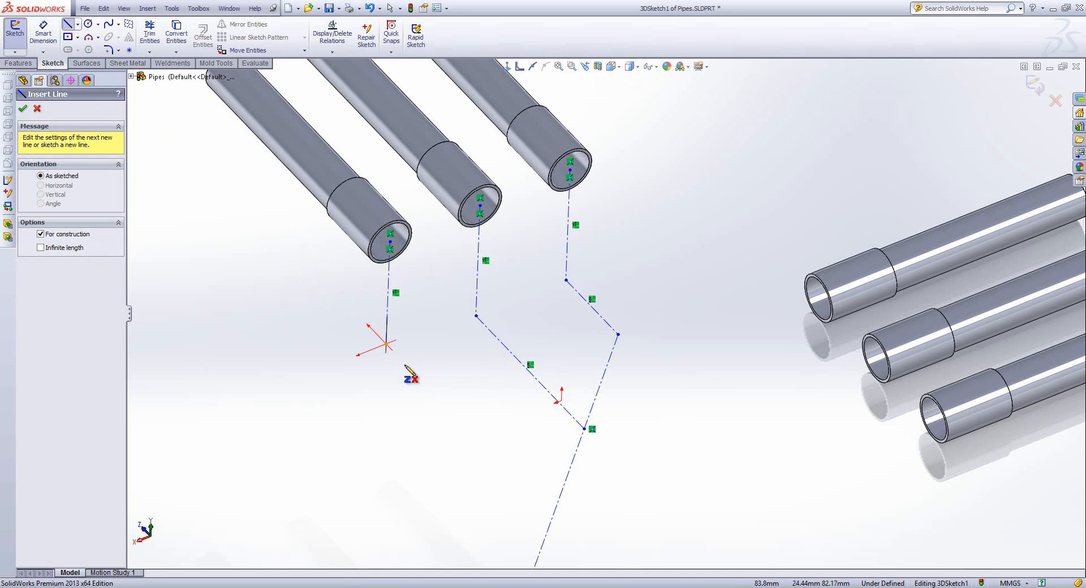
left_click(537, 500)
key("Escape")
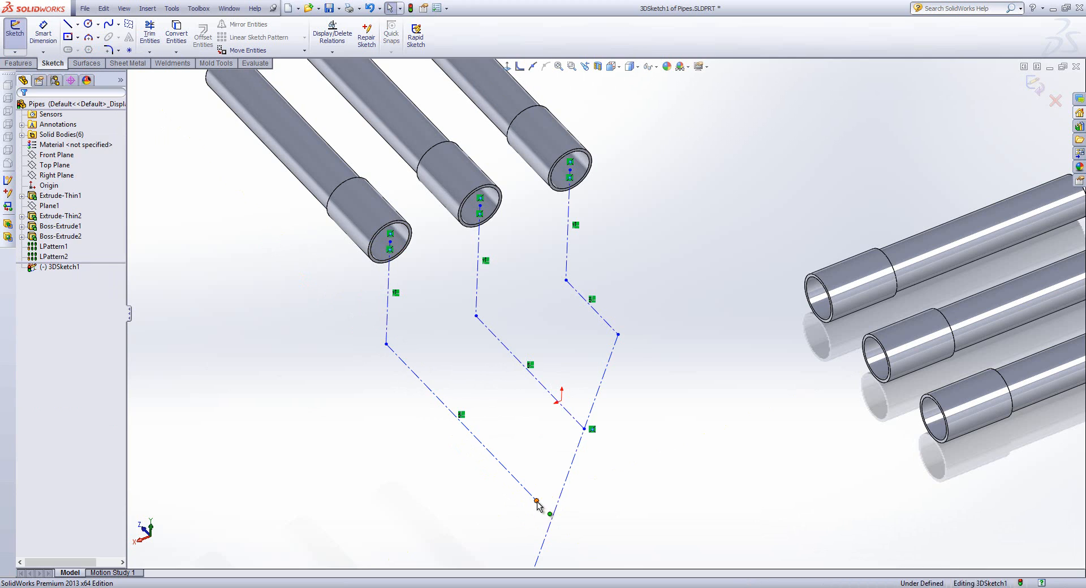
- Make the free end of the third pipe's Z-direction line coincident with the long crossing line
left_click(536, 501)
left_click(557, 502, "ctrl")
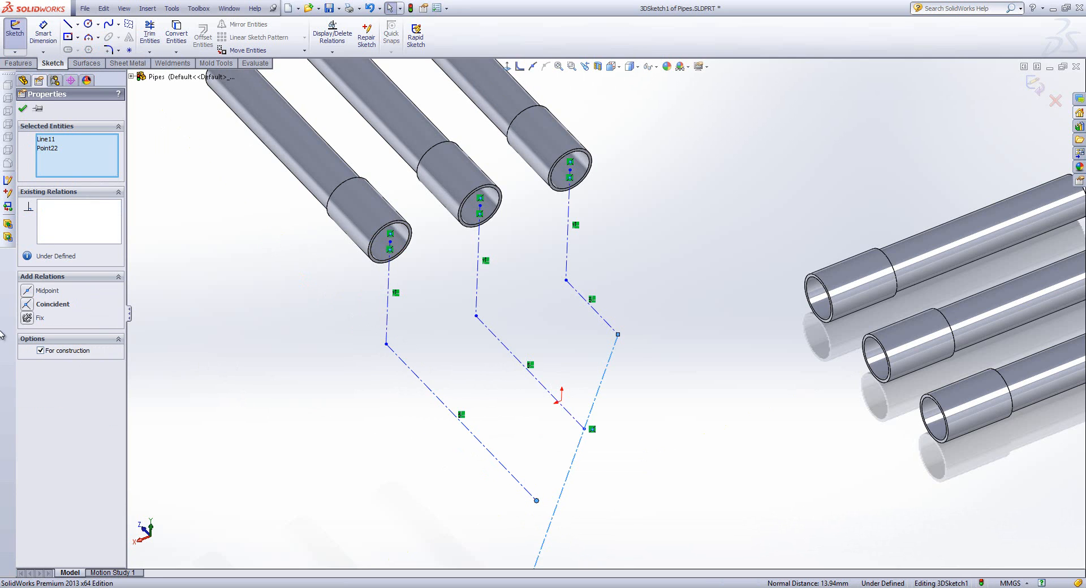
left_click(27, 306)
left_click(445, 304)
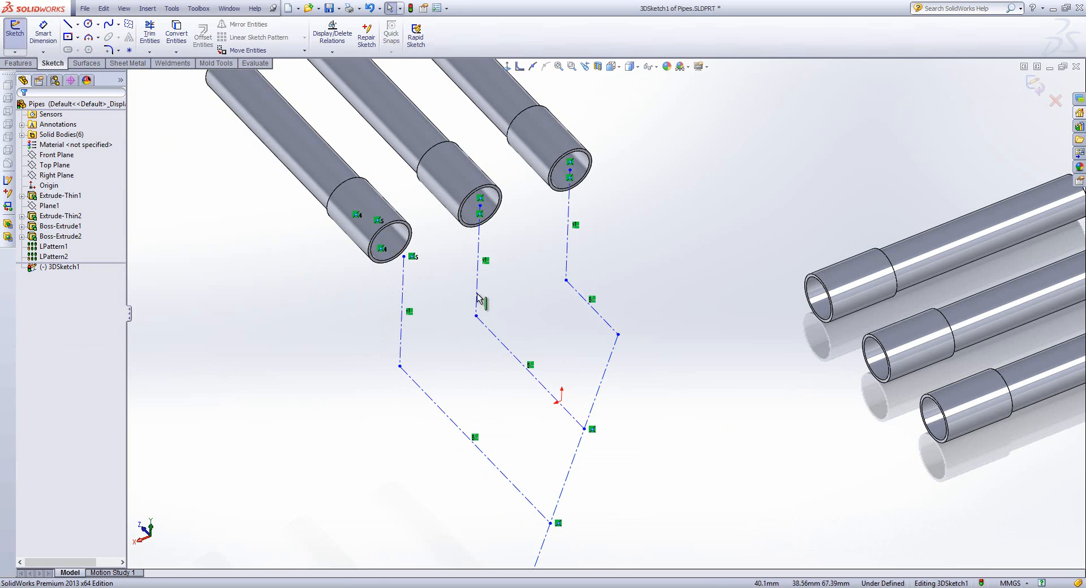
- Constrain the upper endpoint of the first pipe's vertical centerline to the plane of that pipe's end face
scroll(515, 246, "down", 2)
middle_click_drag(516, 247, 529, 170)
scroll(597, 225, "up", 4)
scroll(597, 226, "down", 3)
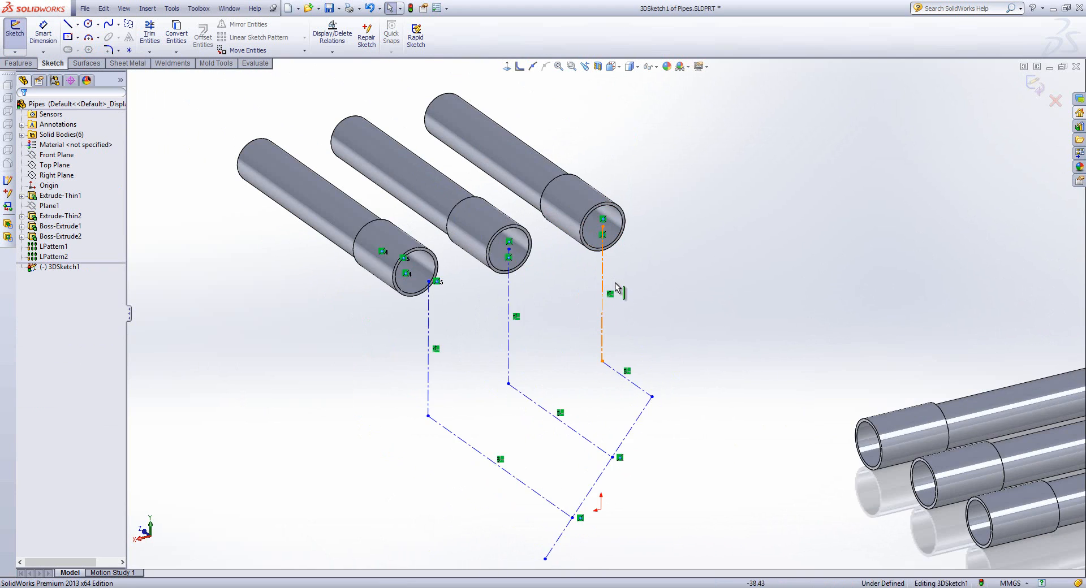
left_click_drag(599, 217, 606, 221)
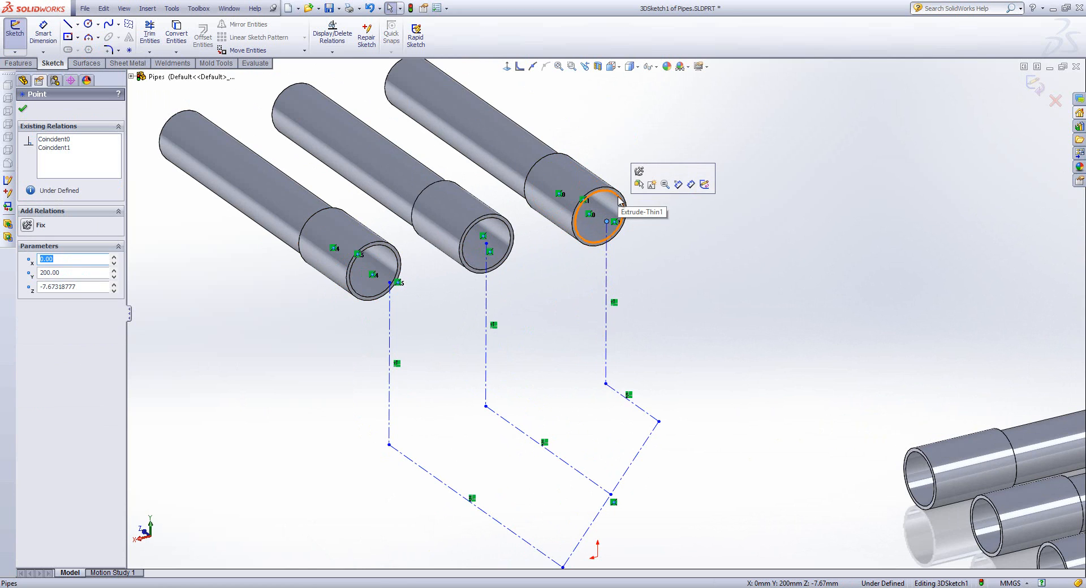
left_click(632, 284)
scroll(606, 250, "down", 5)
mouse_move(620, 243)
middle_mouse_down()
mouse_move(632, 242)
mouse_move(604, 247)
middle_mouse_up()
left_click(596, 264)
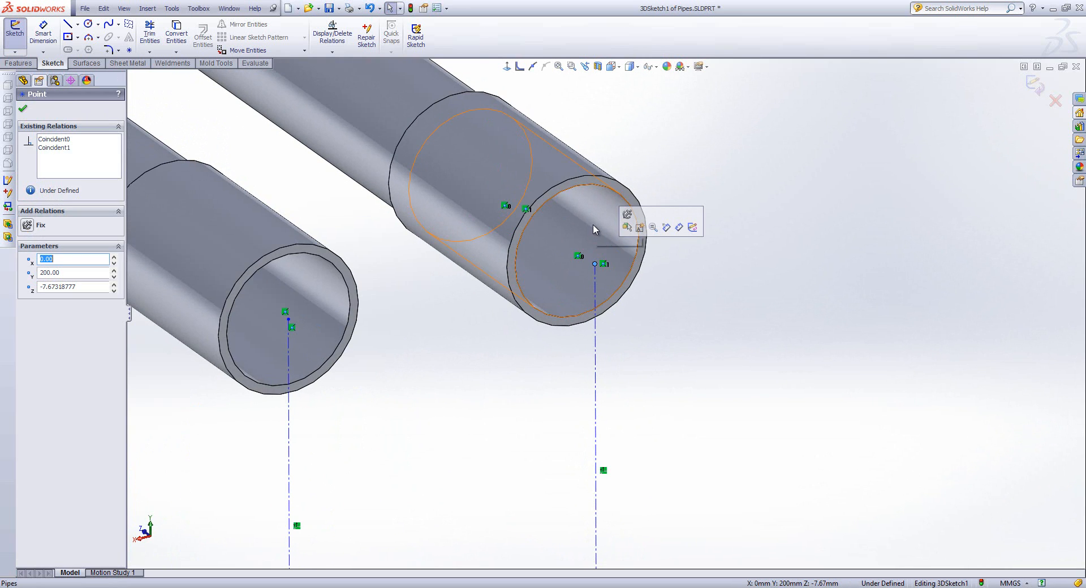
left_click(604, 182, "ctrl")
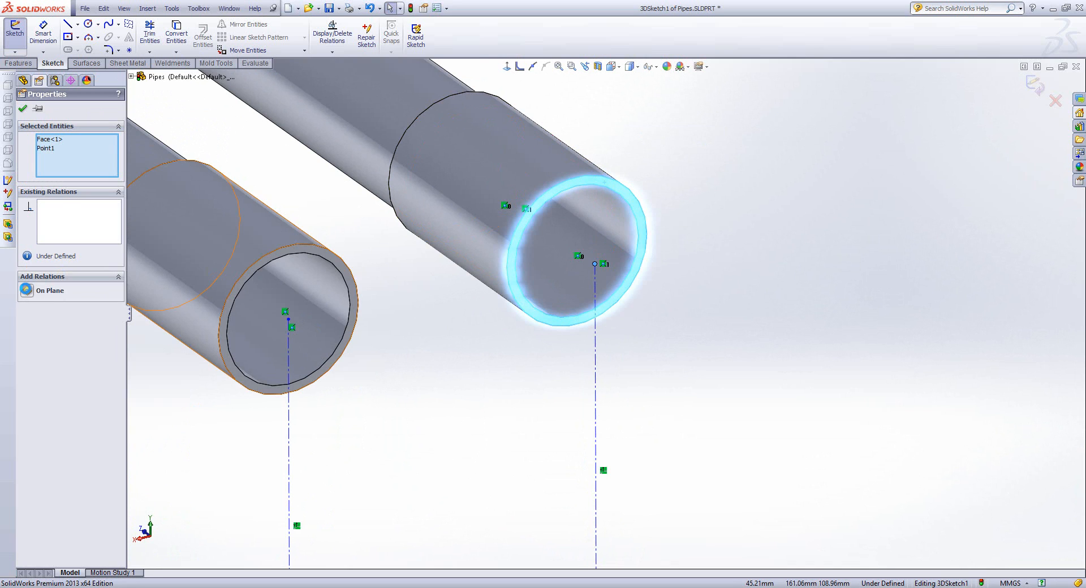
left_click(26, 290)
left_click(441, 331)
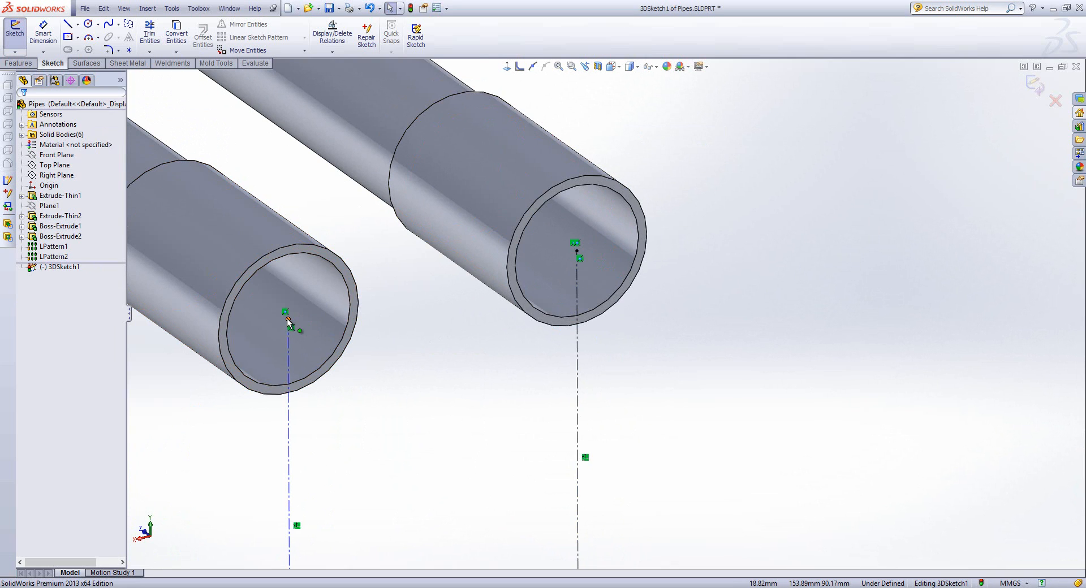
- Place the upper endpoint of the middle pipe's vertical centerline on the plane of the middle pipe's end face
left_click(288, 321)
left_click(293, 251, "ctrl")
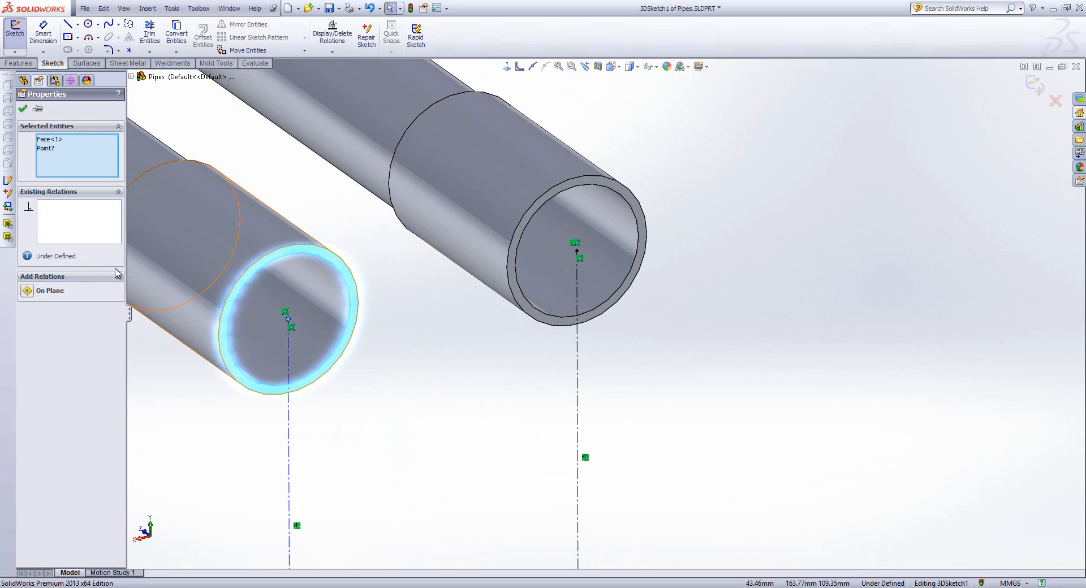
scroll(274, 390, "up", 4)
left_click(364, 365)
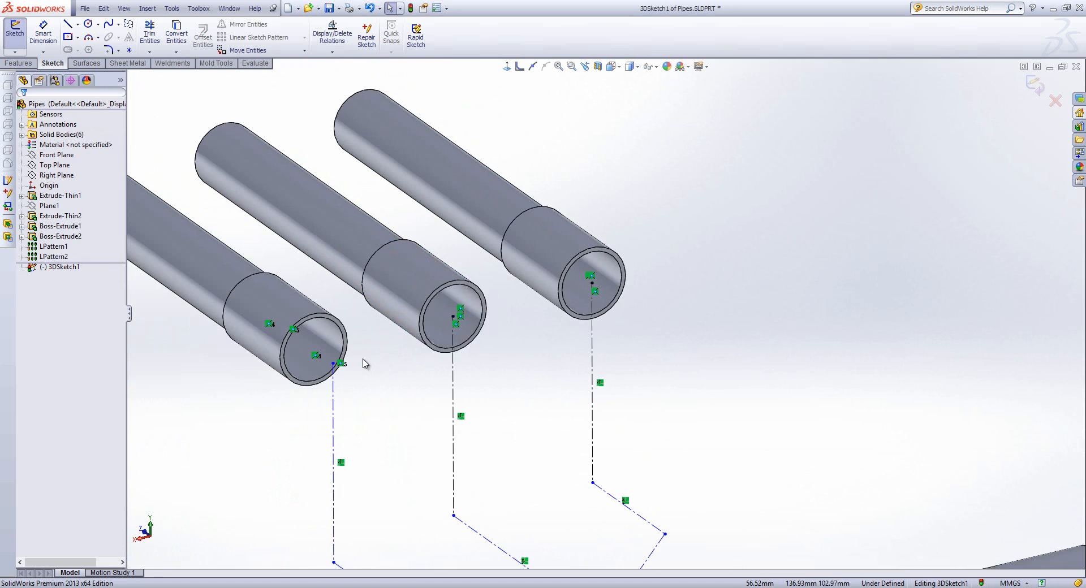
- Add an On Plane relation between the third pipe's upper centerline endpoint and that pipe's end face
scroll(363, 365, "down", 4)
left_click(366, 356)
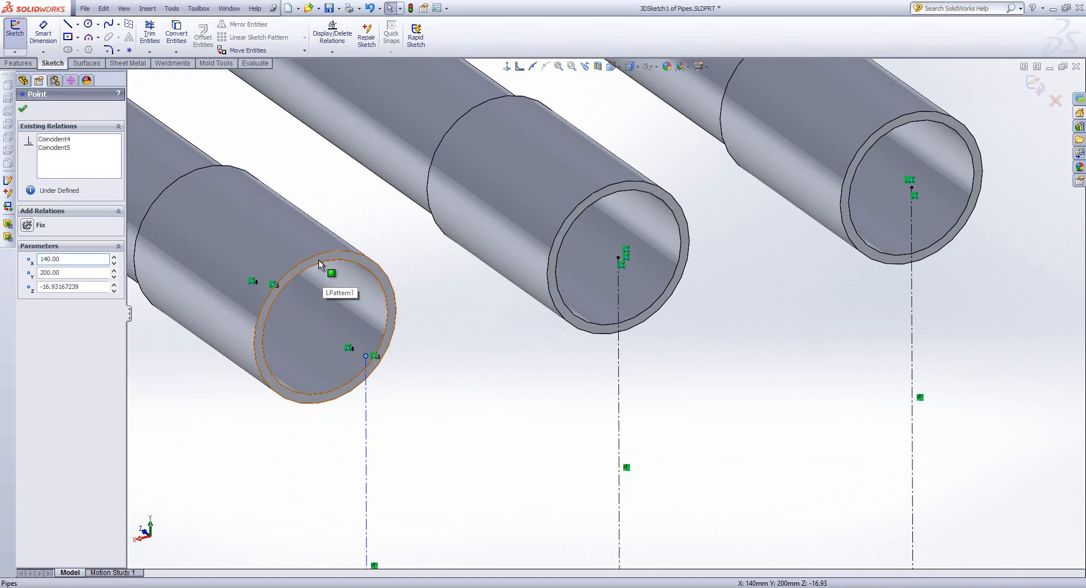
left_click(318, 260, "ctrl")
left_click(28, 290)
left_click(565, 395)
scroll(460, 404, "up", 4)
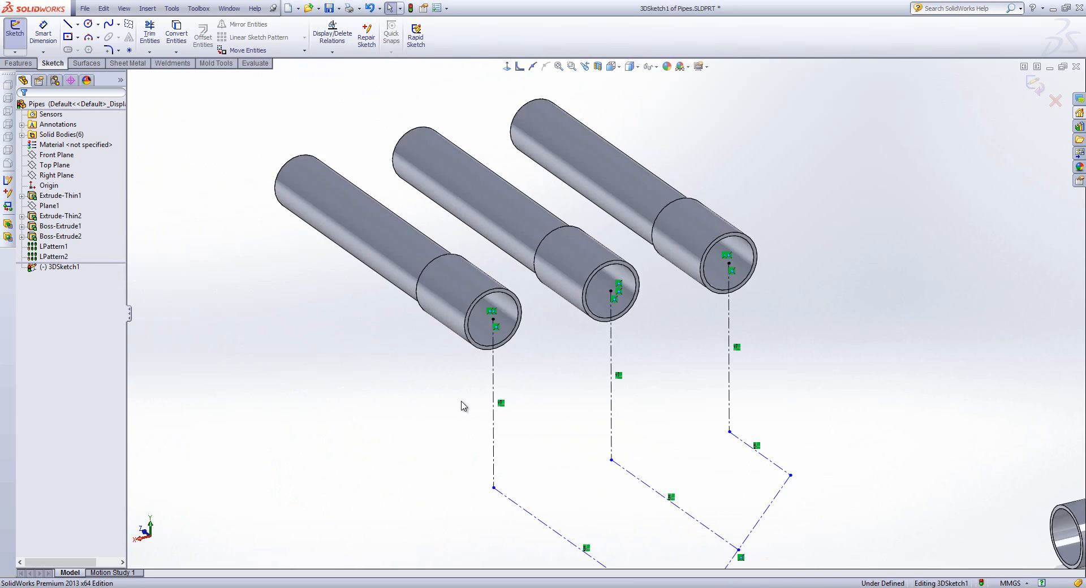
- Dimension the first pipe's vertical centerline to a length of 75 mm
scroll(686, 415, "down", 4)
left_click(52, 46)
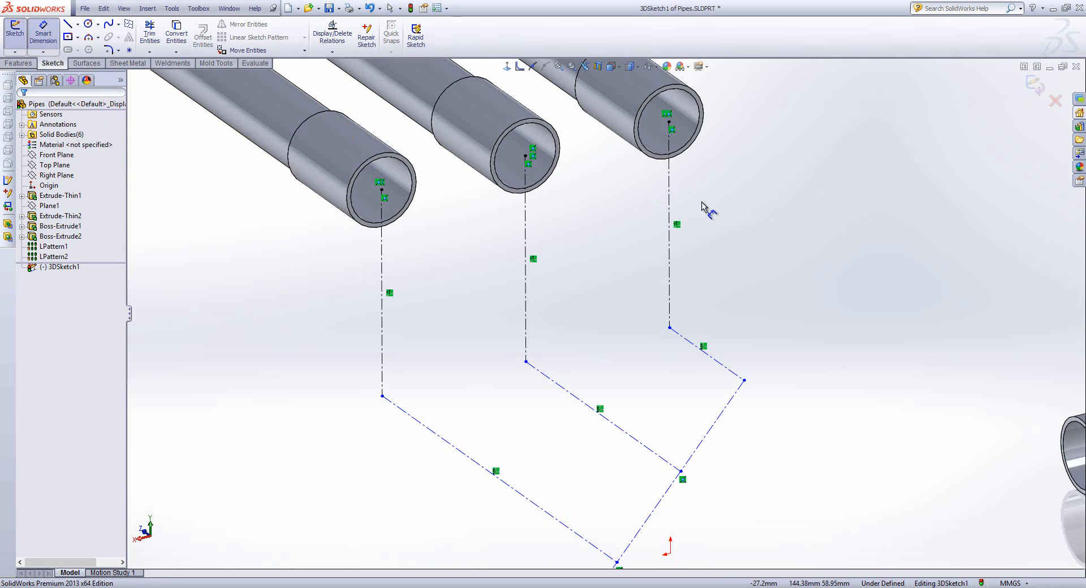
left_click(671, 250)
left_click(713, 255)
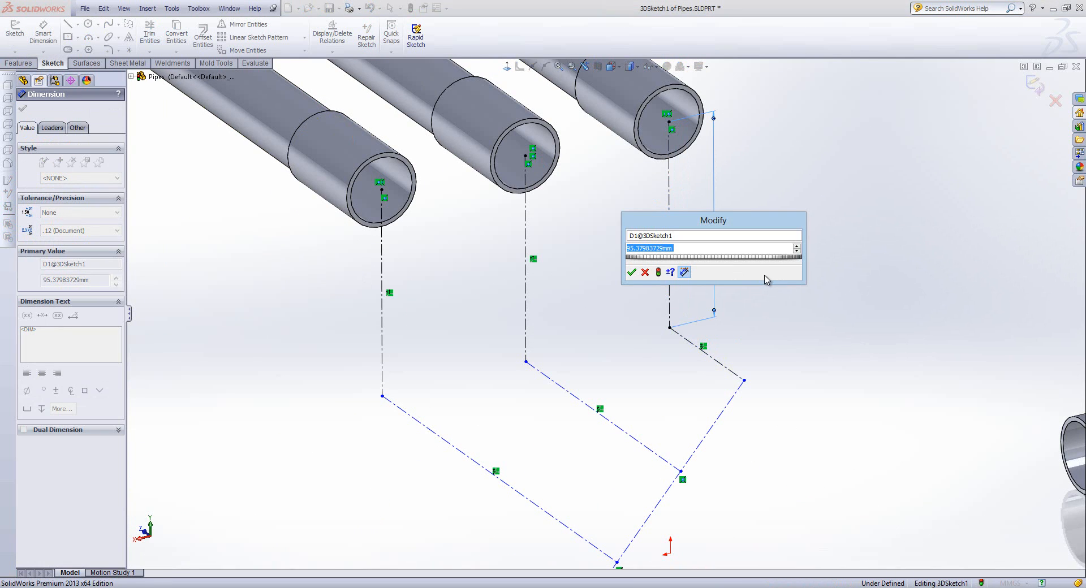
type("75")
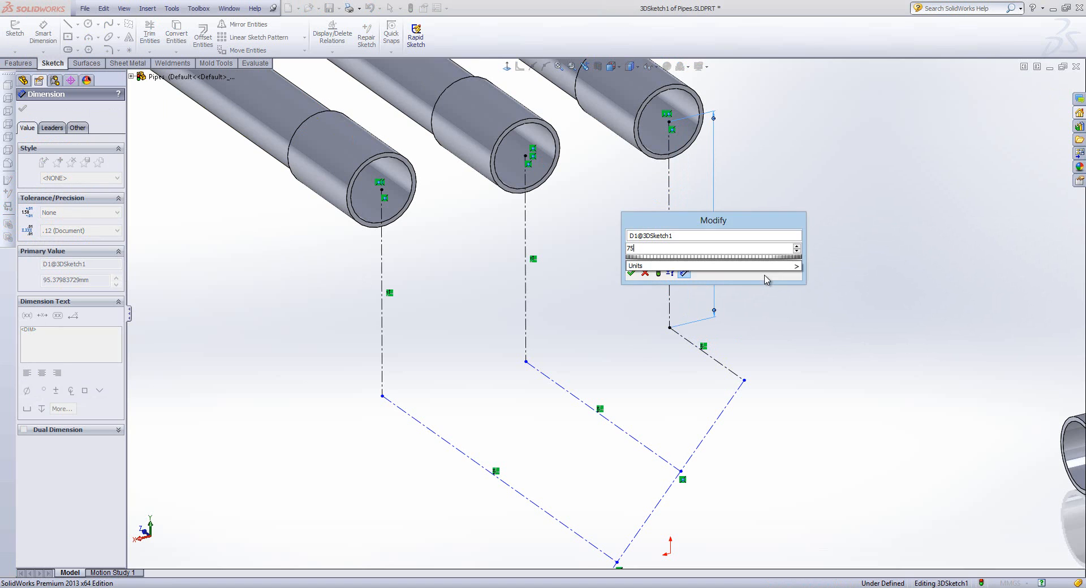
key("Return")
- Set the length dimension of the first pipe's vertical centerline to 100 mm
scroll(769, 446, "up", 3)
mouse_move(769, 445)
middle_mouse_down()
mouse_move(784, 374)
mouse_move(765, 427)
middle_mouse_up()
key("Escape")
double_click(667, 237)
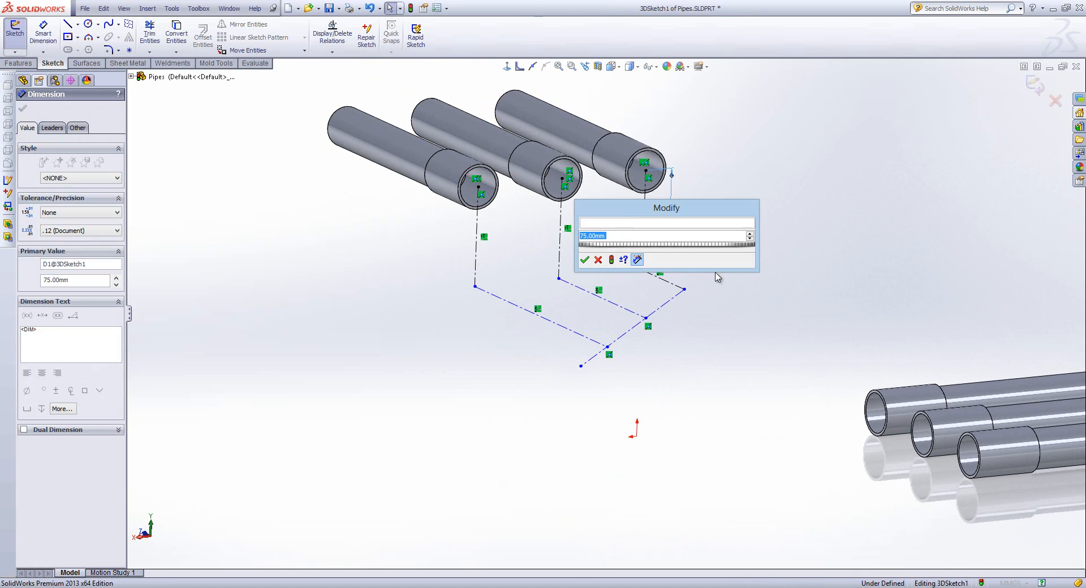
type("50")
key("Return")
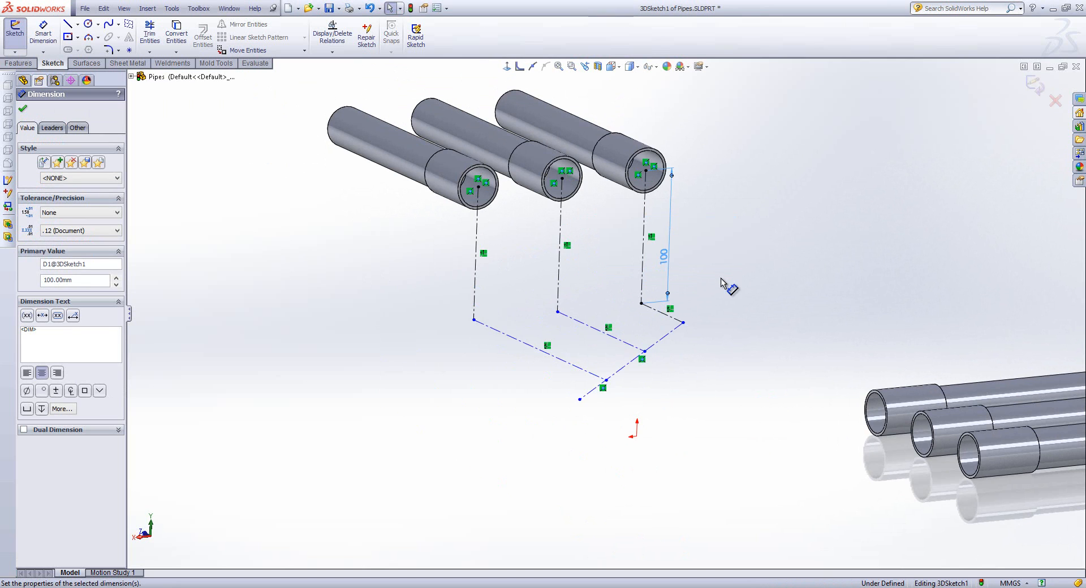
- Dimension the first pipe's Z-direction line to a length of 65 mm
mouse_move(722, 286)
middle_mouse_down()
mouse_move(722, 228)
mouse_move(695, 269)
mouse_move(695, 432)
middle_mouse_up()
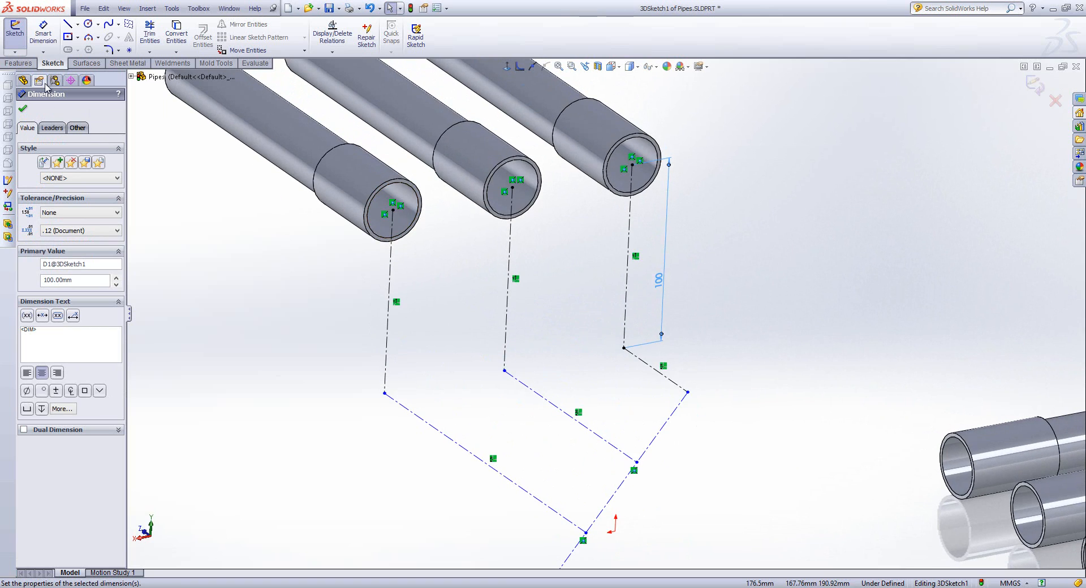
left_click(44, 37)
left_click(667, 376)
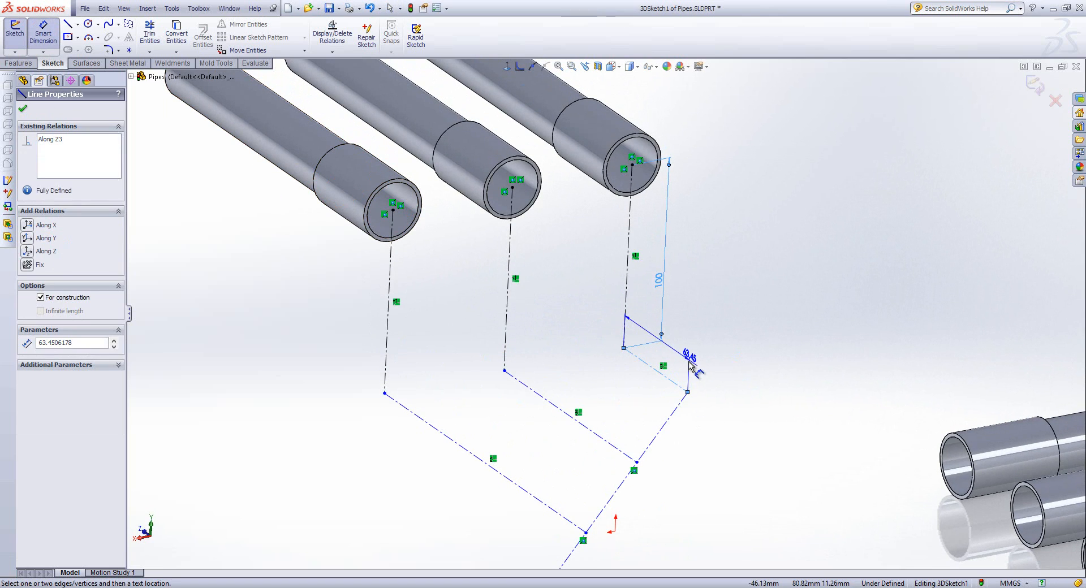
left_click(690, 363)
type("65")
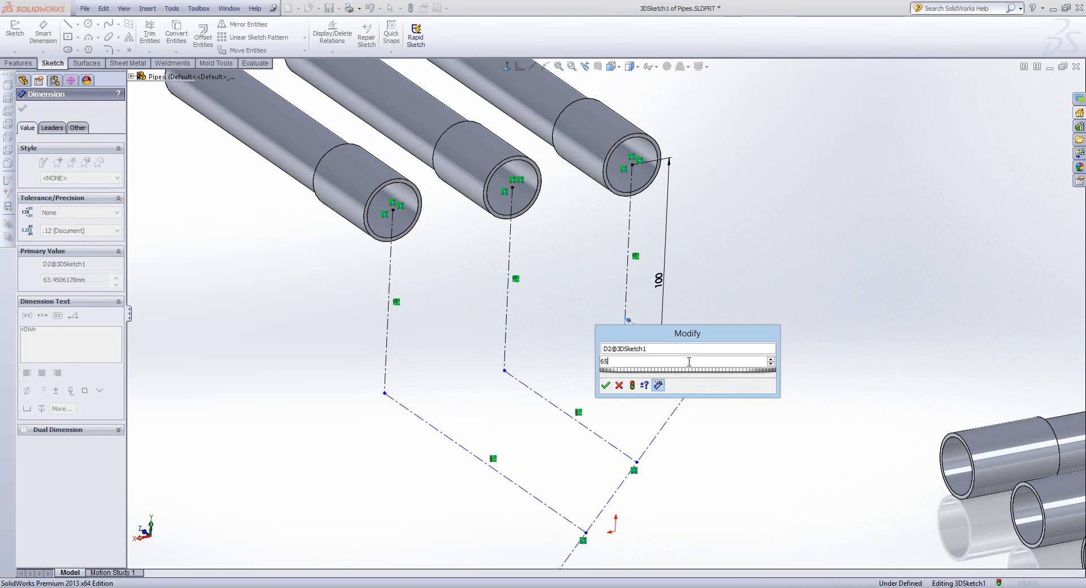
key("Return")
- Dimension the angle between the first pipe's Z-direction line and the long crossing line as 110 degrees
left_click(675, 385)
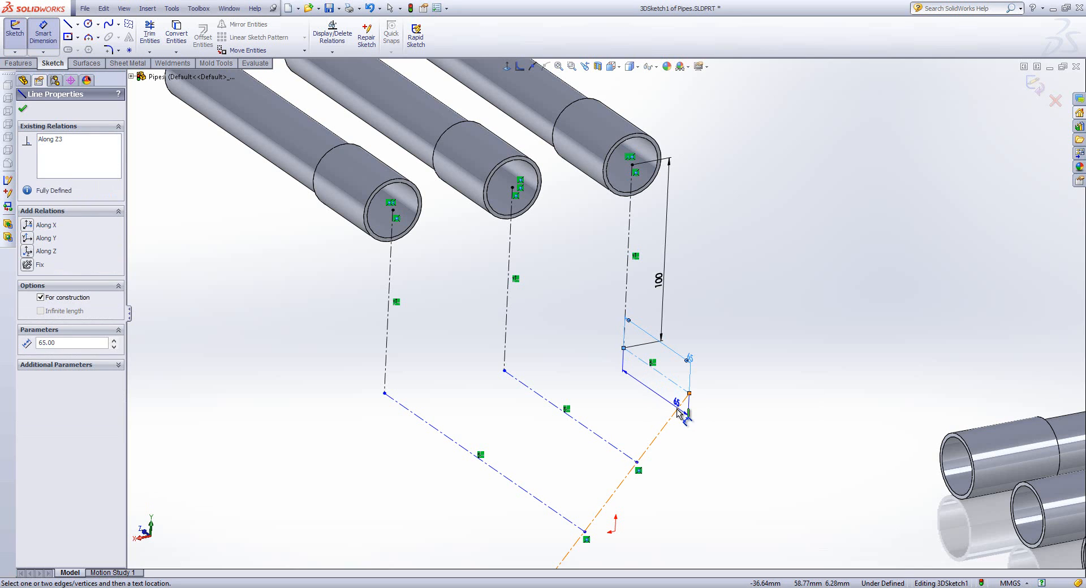
left_click(673, 415)
left_click(659, 412)
type("140")
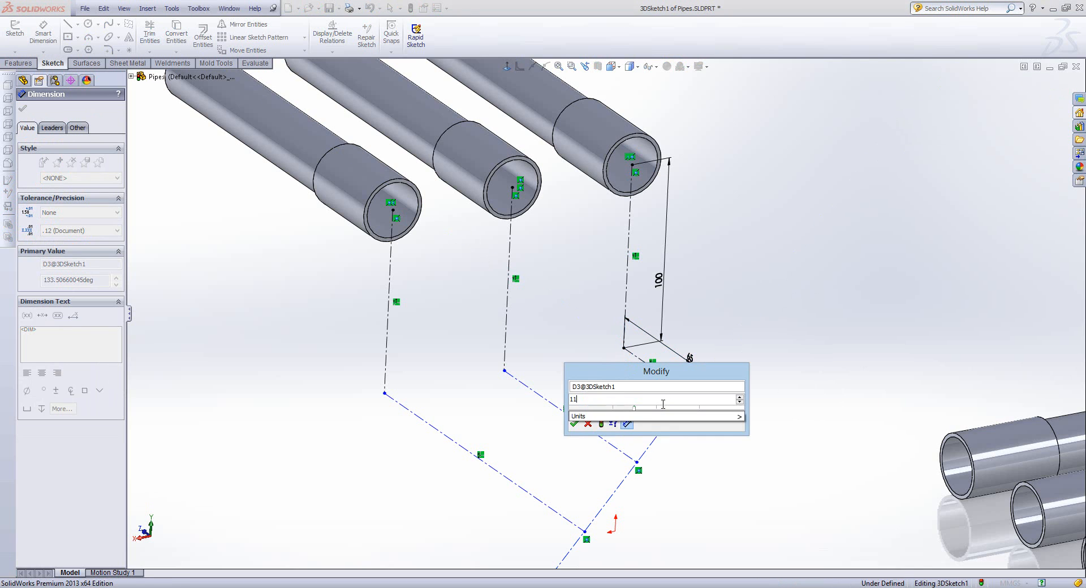
key("Return")
key("Escape")
- Draw a construction line between the lower ends of the first and third pipes' vertical centerlines and constrain it along X
middle_click_drag(582, 414, 591, 437)
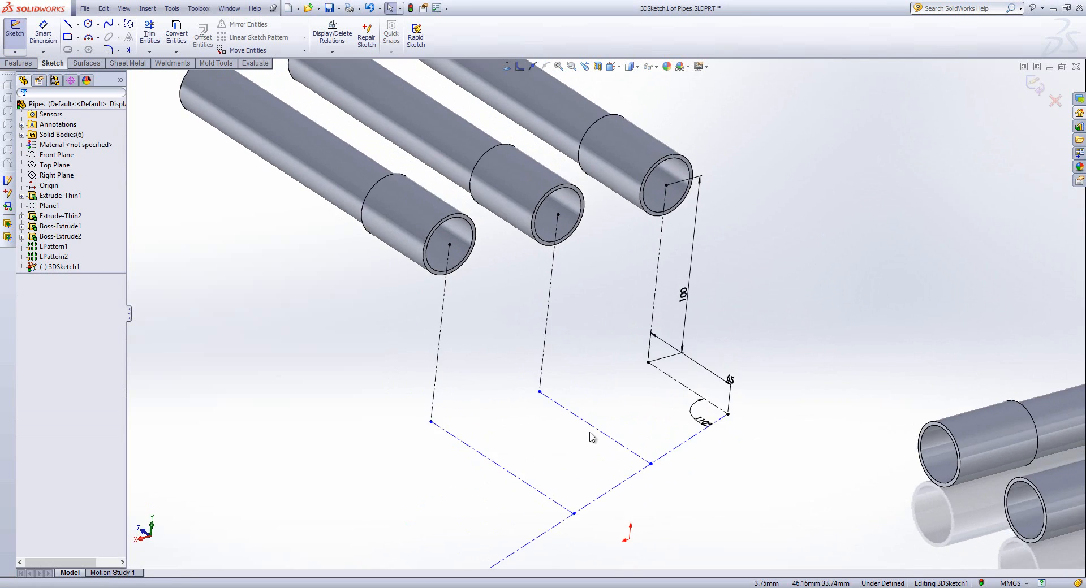
scroll(707, 431, "up", 3)
scroll(707, 430, "down", 2)
middle_click_drag(707, 430, 676, 437)
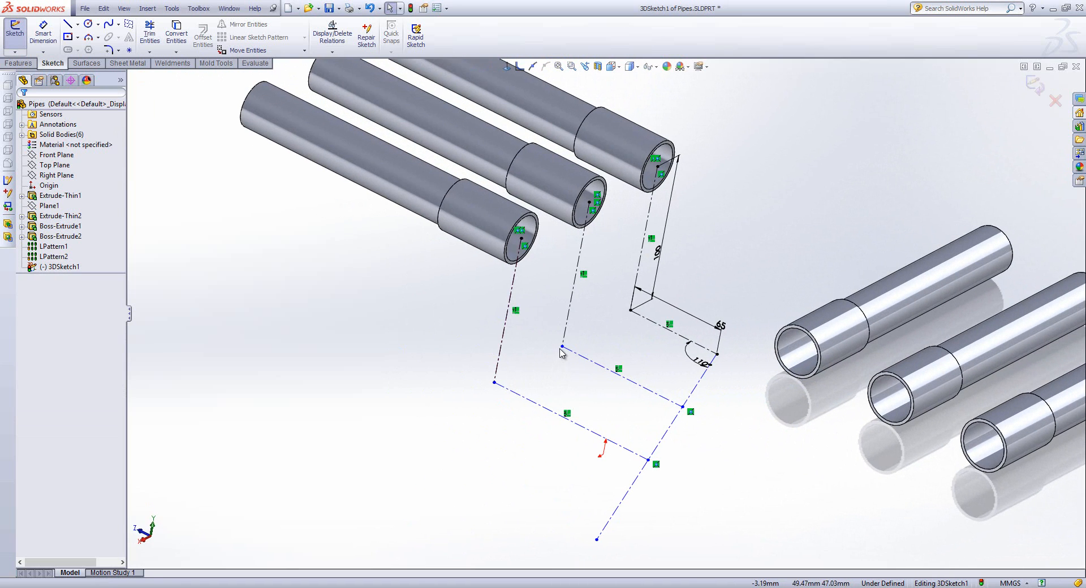
mouse_move(562, 347)
left_mouse_down()
mouse_move(568, 324)
mouse_move(561, 370)
mouse_move(561, 347)
left_mouse_up()
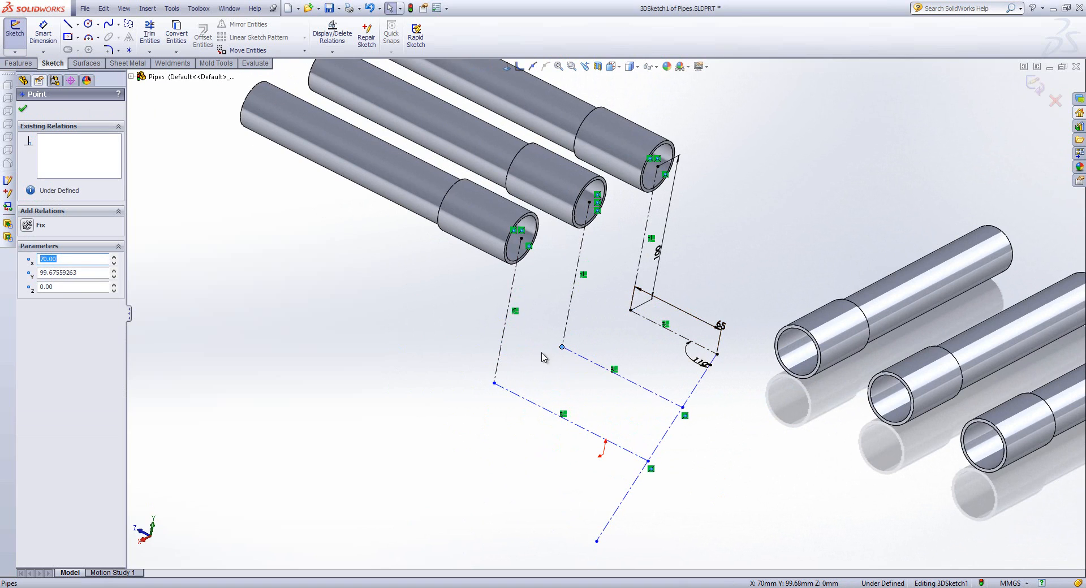
left_click(78, 25)
left_click(89, 48)
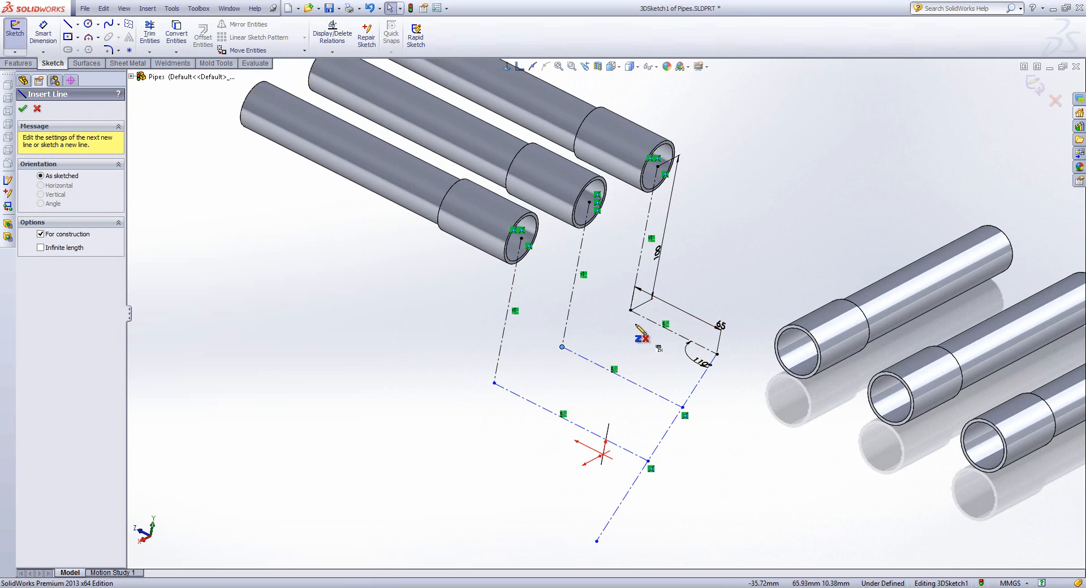
left_click(631, 310)
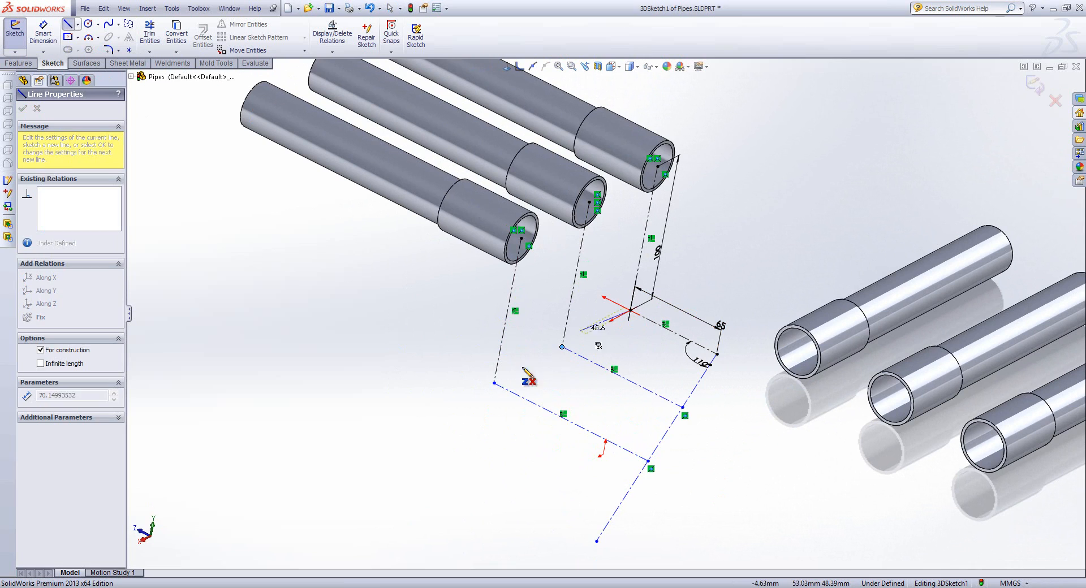
left_click(495, 382)
key("Escape")
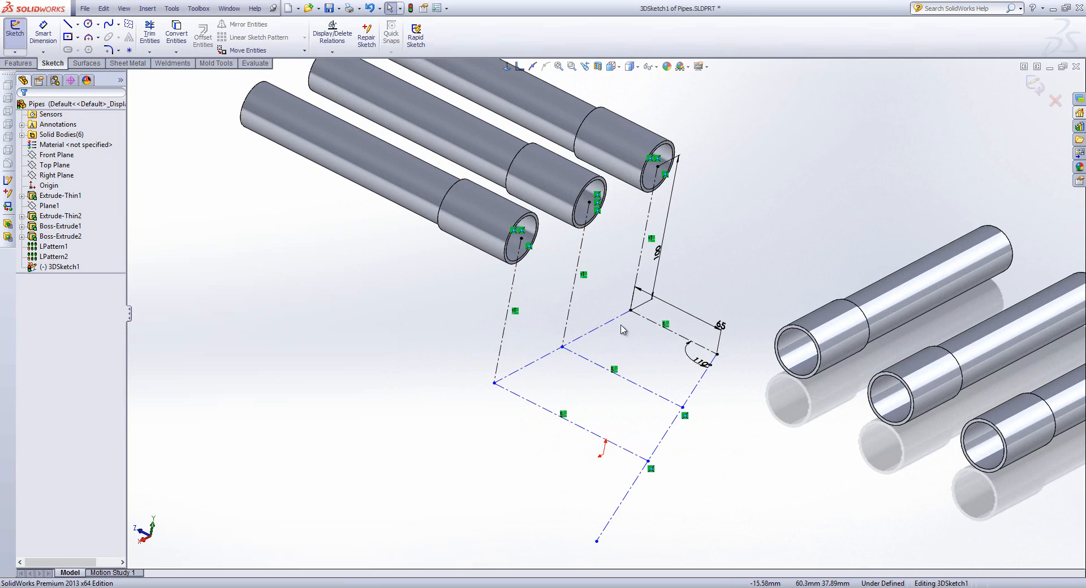
left_click(568, 346)
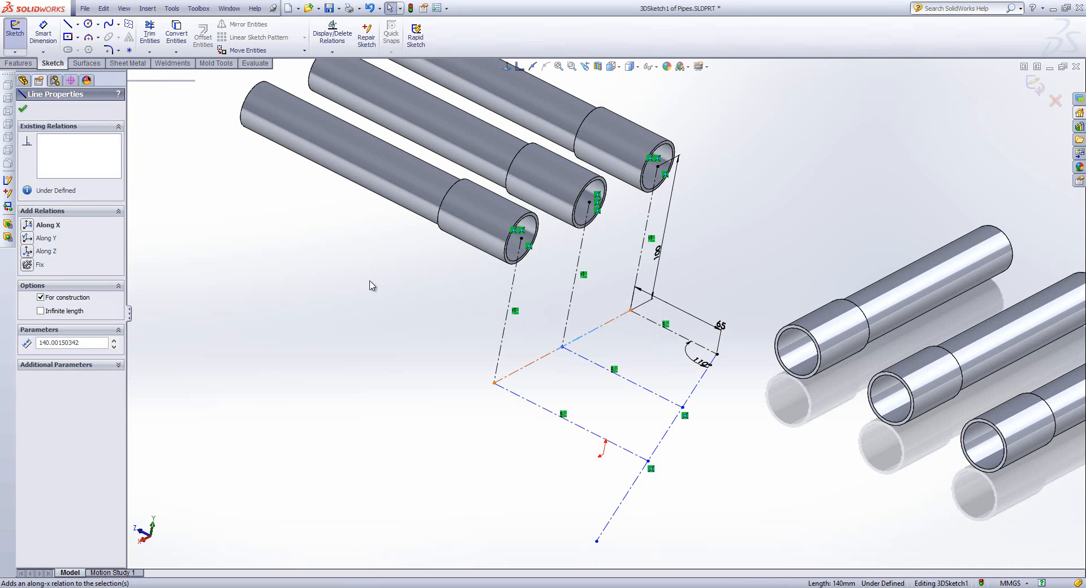
left_click(35, 225)
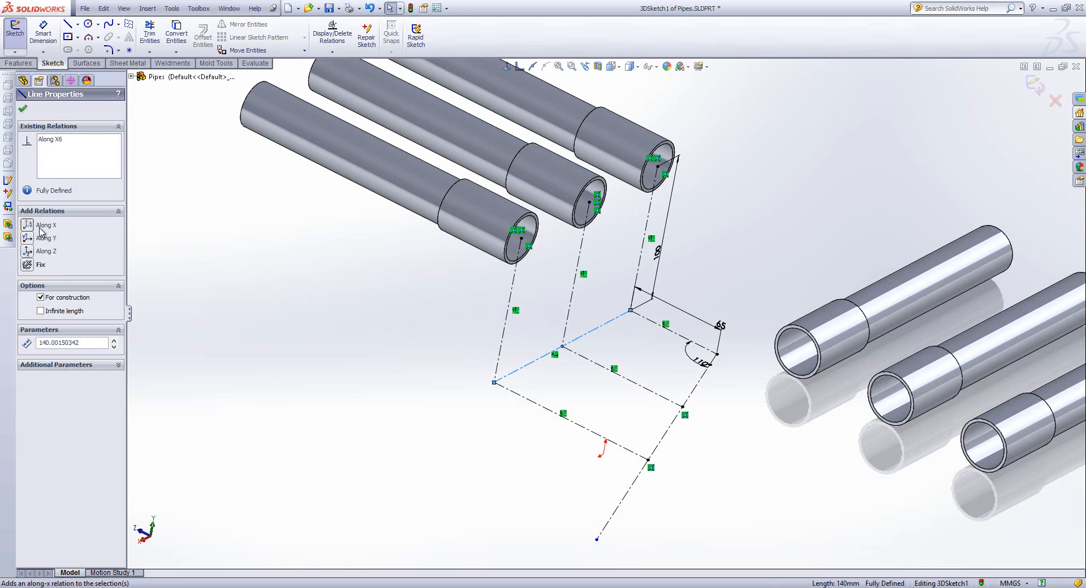
- Draw a construction line about 42 mm long downward from where the third pipe's line meets the long crossing line
middle_click_drag(511, 342, 466, 290)
scroll(634, 343, "up", 4)
middle_click_drag(625, 334, 634, 338)
scroll(627, 338, "down", 4)
left_click(87, 25)
left_click(79, 24)
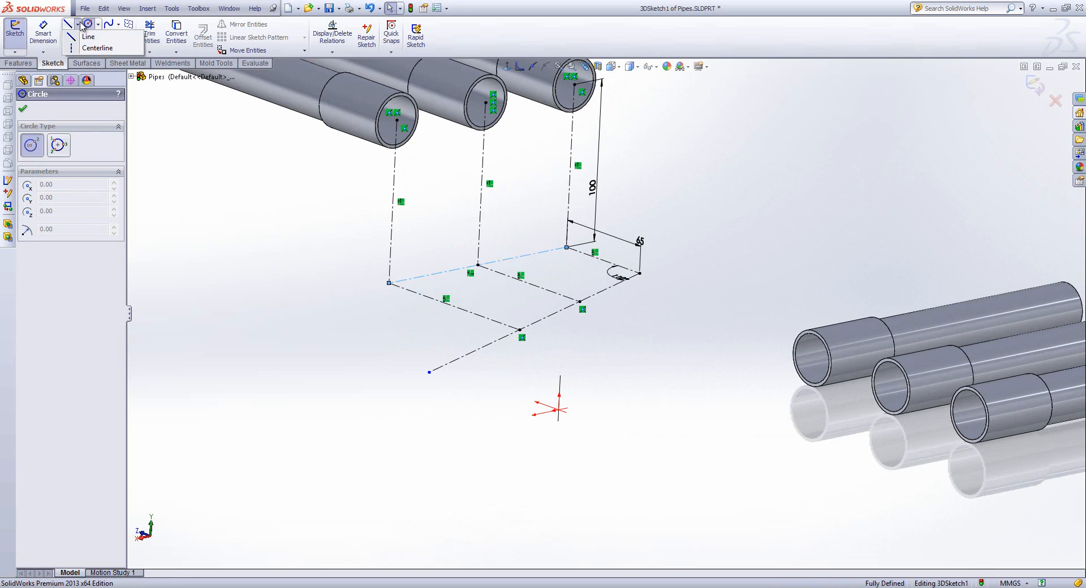
left_click(97, 48)
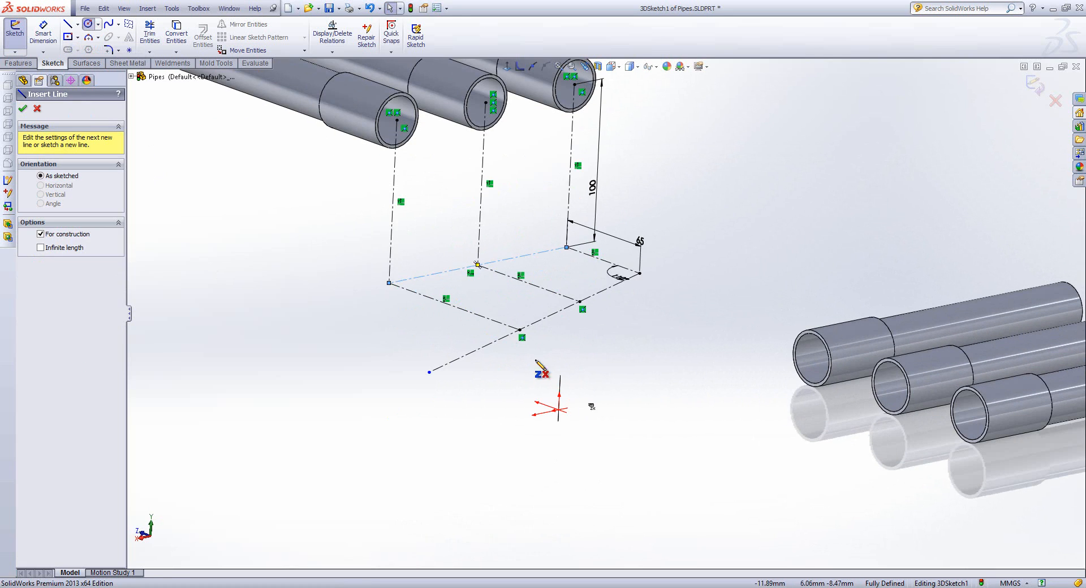
left_click(519, 329)
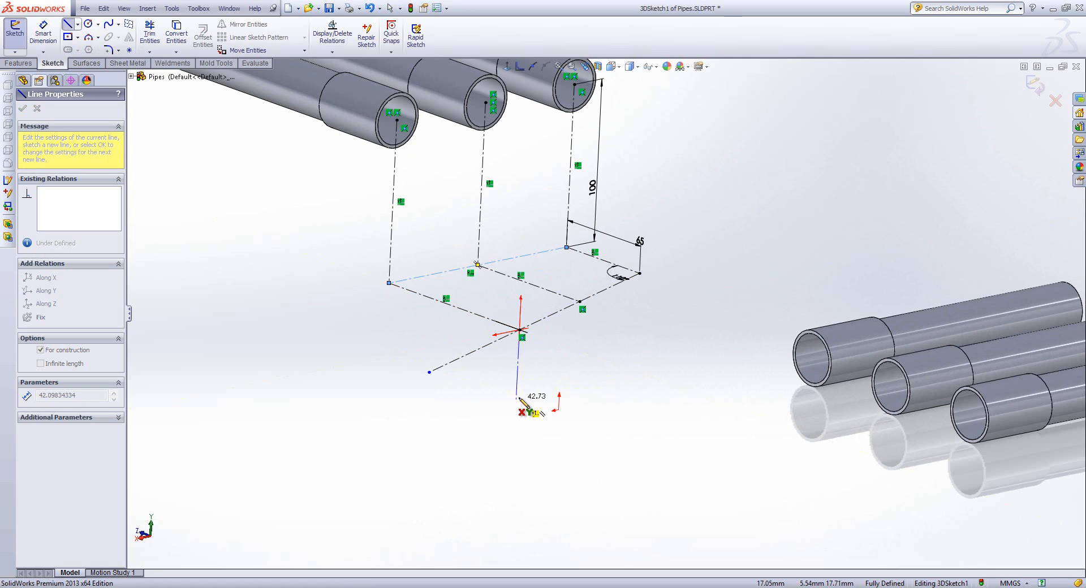
left_click(519, 397)
key("Escape")
key("Escape")
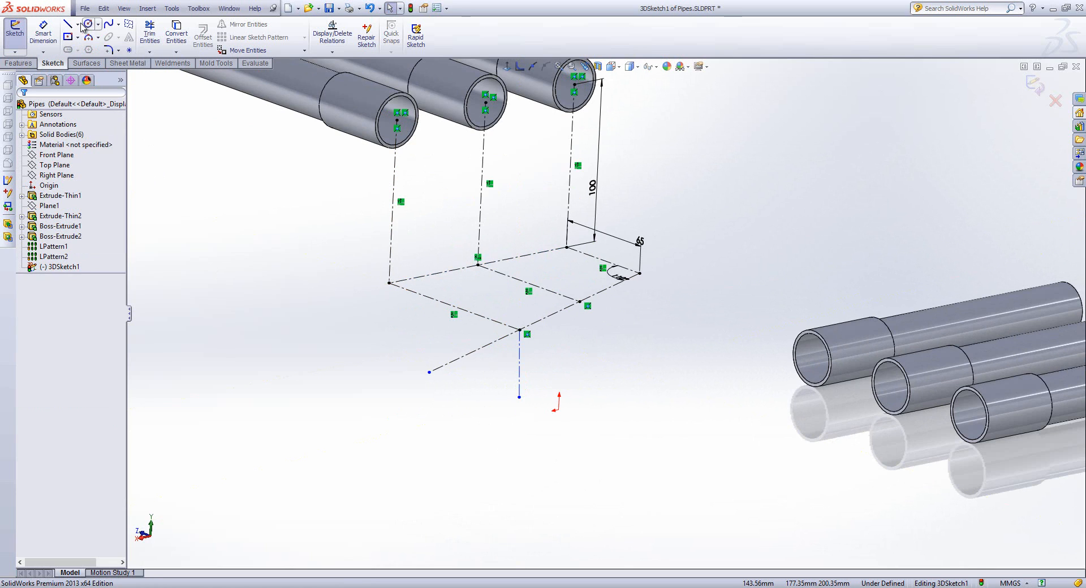
- Draw a downward construction line from the point where the middle pipe's line meets the long crossing line
left_click(79, 24)
left_click(98, 47)
left_click(579, 302)
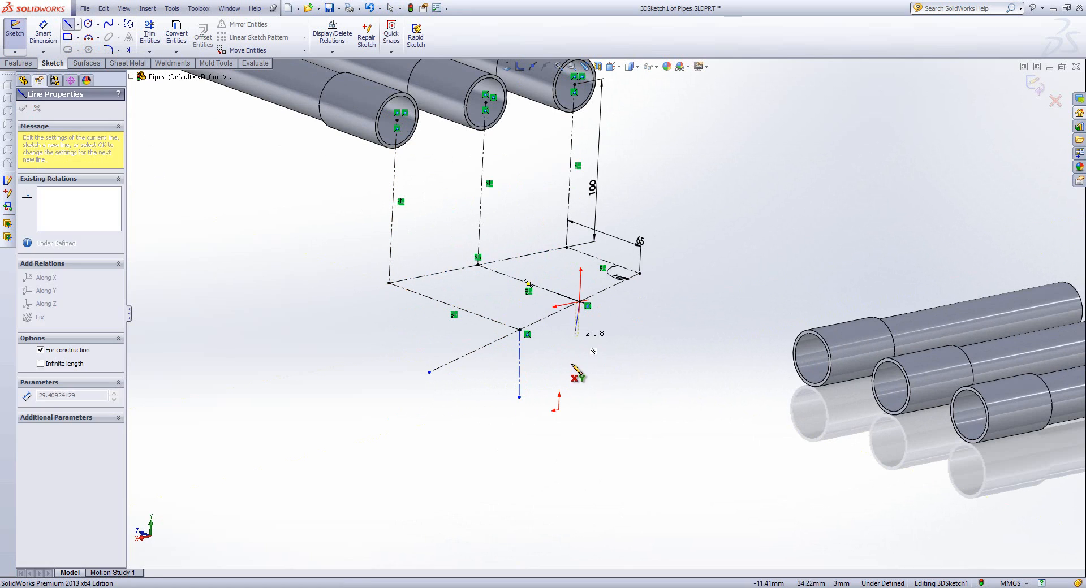
left_click(577, 368)
key("Escape")
- Constrain the construction line running down from the third pipe's crossing point along Y
scroll(540, 376, "down", 5)
left_click(495, 345)
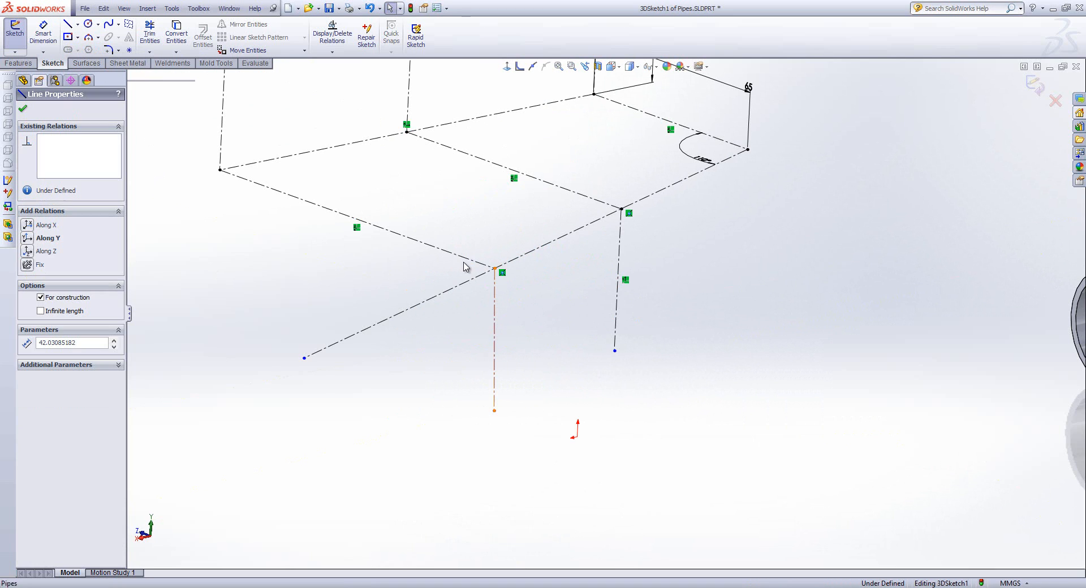
left_click(27, 238)
scroll(749, 369, "up", 2)
left_click(749, 368)
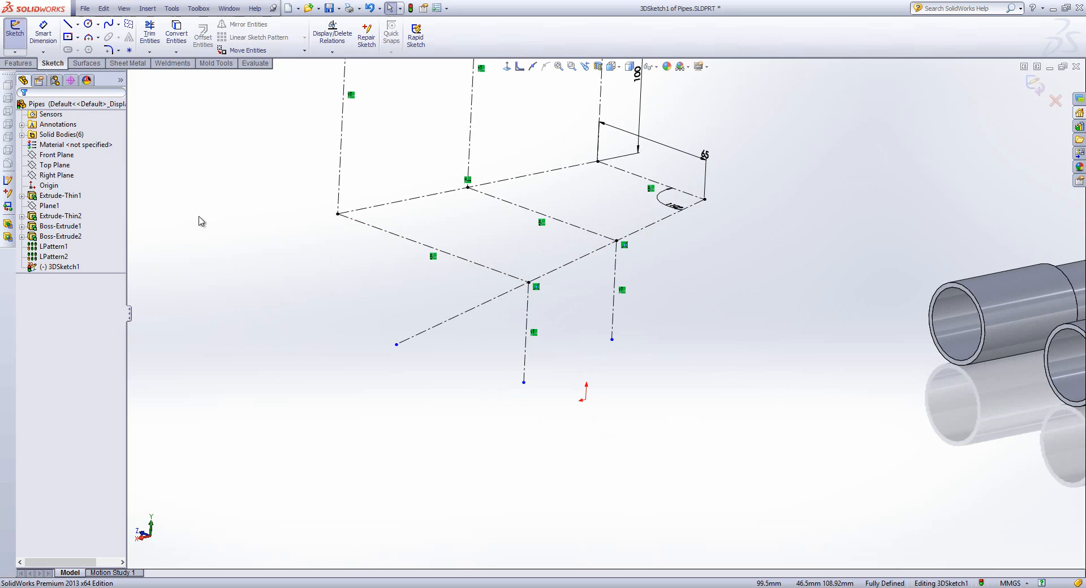
- Dimension the third pipe's downward construction line below the long crossing line as 75 mm
left_click(43, 35)
left_click(527, 334)
left_click(552, 325)
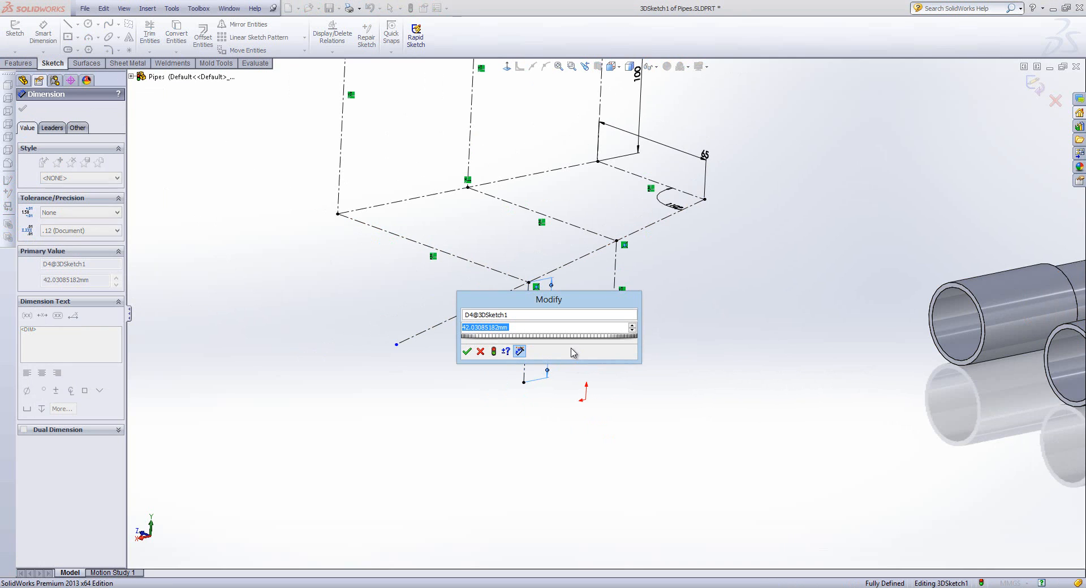
type("75")
key("Return")
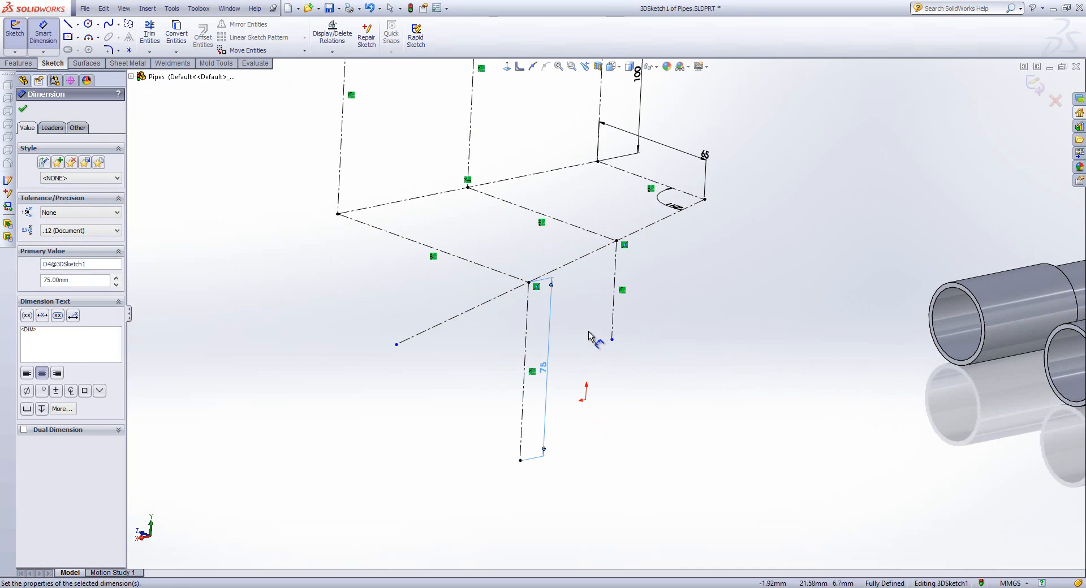
- Dimension the middle pipe's downward construction line below the long crossing line as 50 mm
left_click(613, 318)
left_click(647, 313)
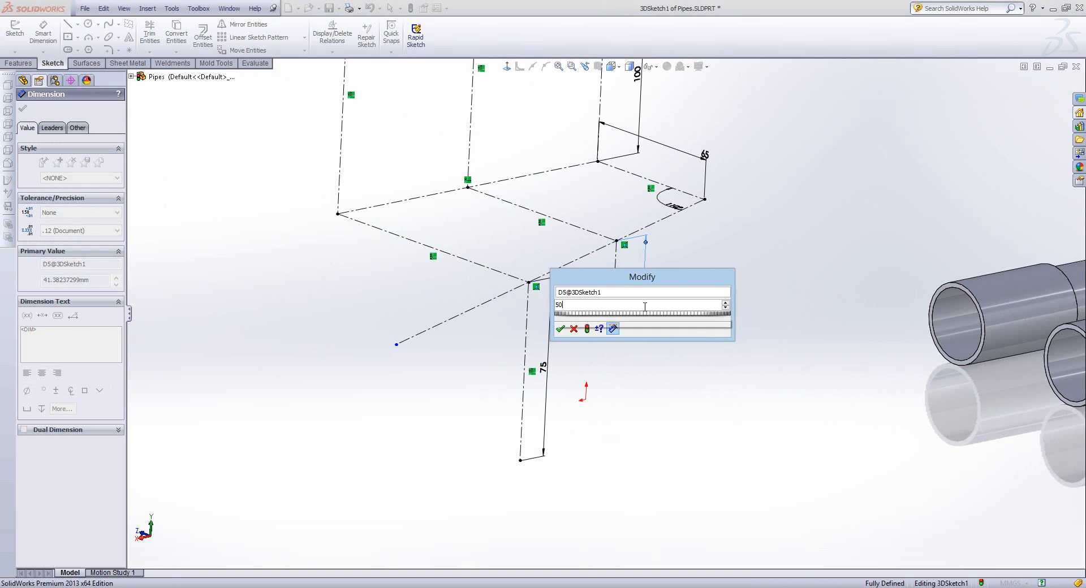
type("50")
key("Return")
key("Escape")
- Set the length of the first pipe's vertical centerline to 75 mm
mouse_move(649, 358)
middle_mouse_down()
mouse_move(638, 308)
mouse_move(638, 295)
mouse_move(640, 329)
mouse_move(650, 264)
middle_mouse_up()
left_click(615, 193)
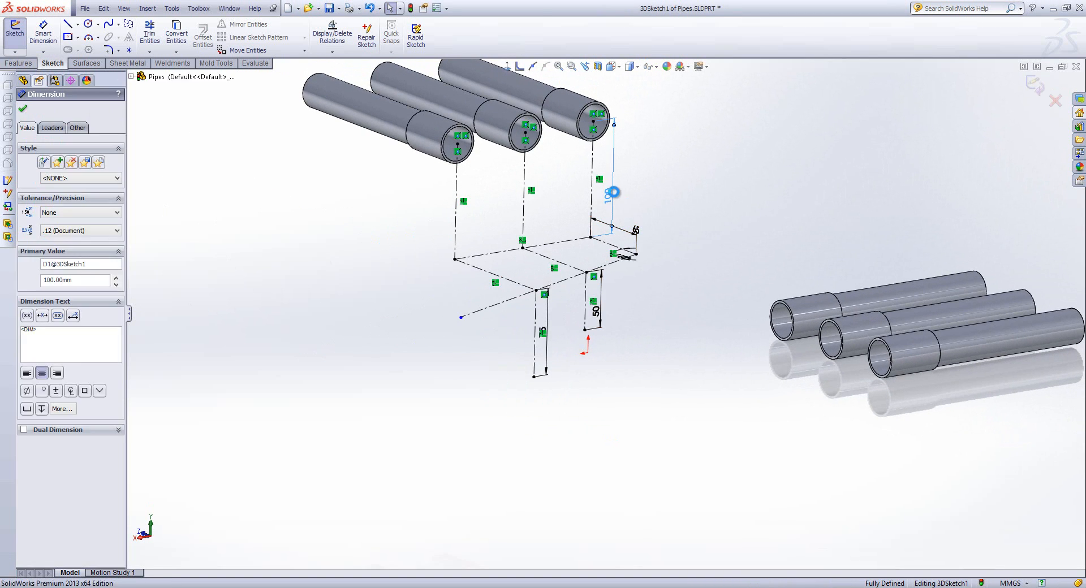
type("75")
key("Return")
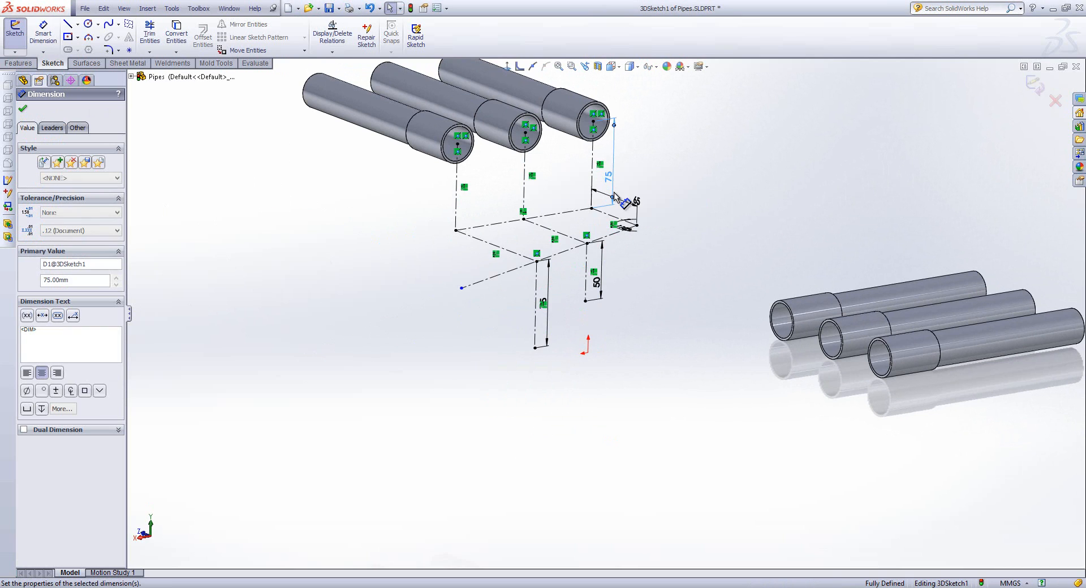
- Close the 3D sketch and reopen 3DSketch1 for editing
mouse_move(614, 207)
middle_mouse_down()
mouse_move(609, 170)
mouse_move(655, 247)
mouse_move(691, 254)
mouse_move(597, 252)
mouse_move(679, 275)
middle_mouse_up()
left_click(728, 198)
left_click(1036, 86)
scroll(679, 275, "down", 1)
middle_click_drag(560, 298, 613, 305)
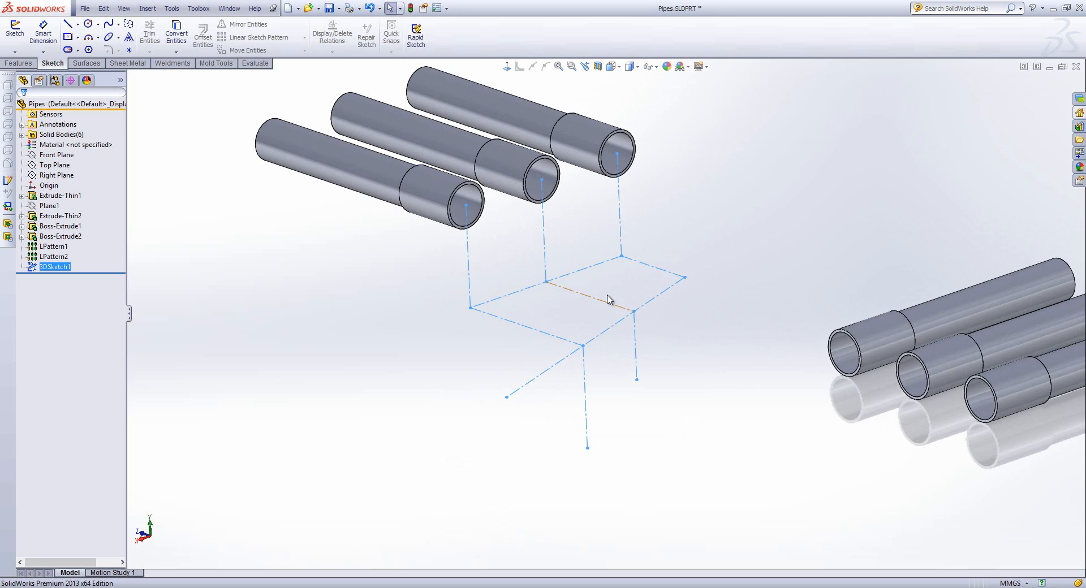
mouse_move(608, 300)
middle_mouse_down()
mouse_move(629, 255)
mouse_move(569, 293)
mouse_move(562, 279)
mouse_move(584, 277)
middle_mouse_up()
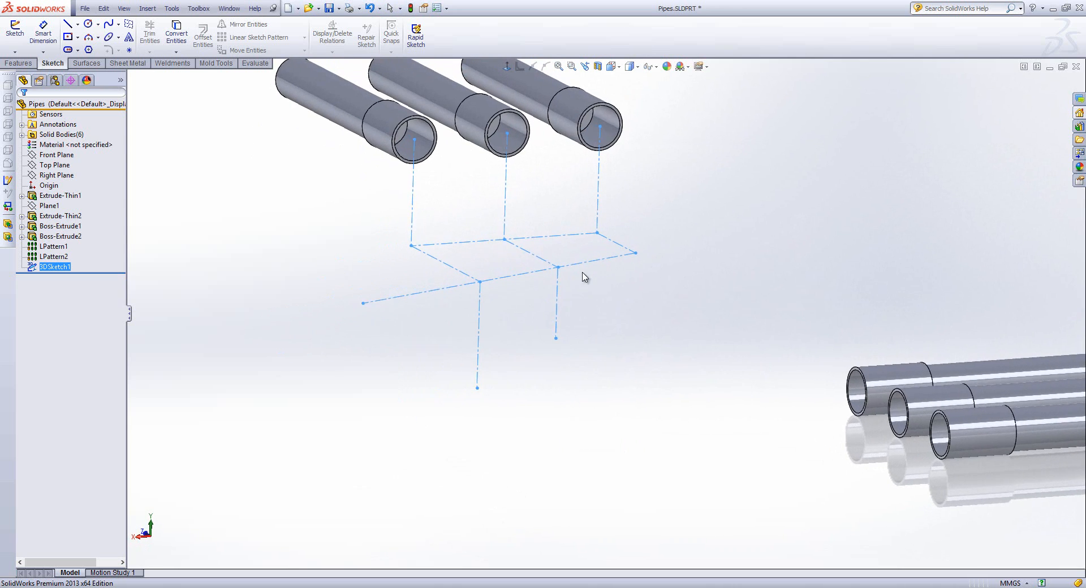
scroll(619, 142, "down", 1)
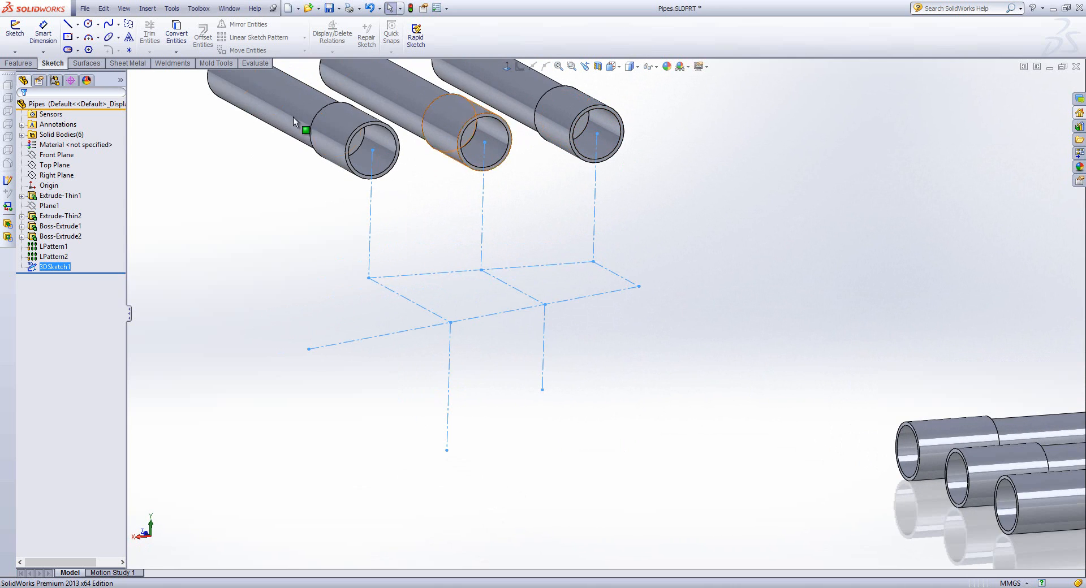
left_click(14, 51)
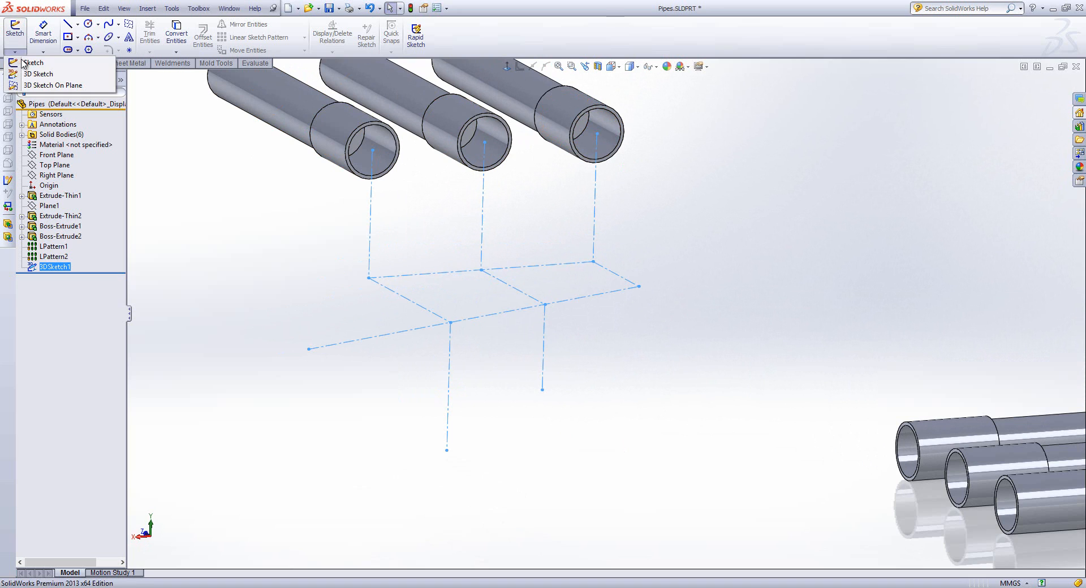
left_click(35, 74)
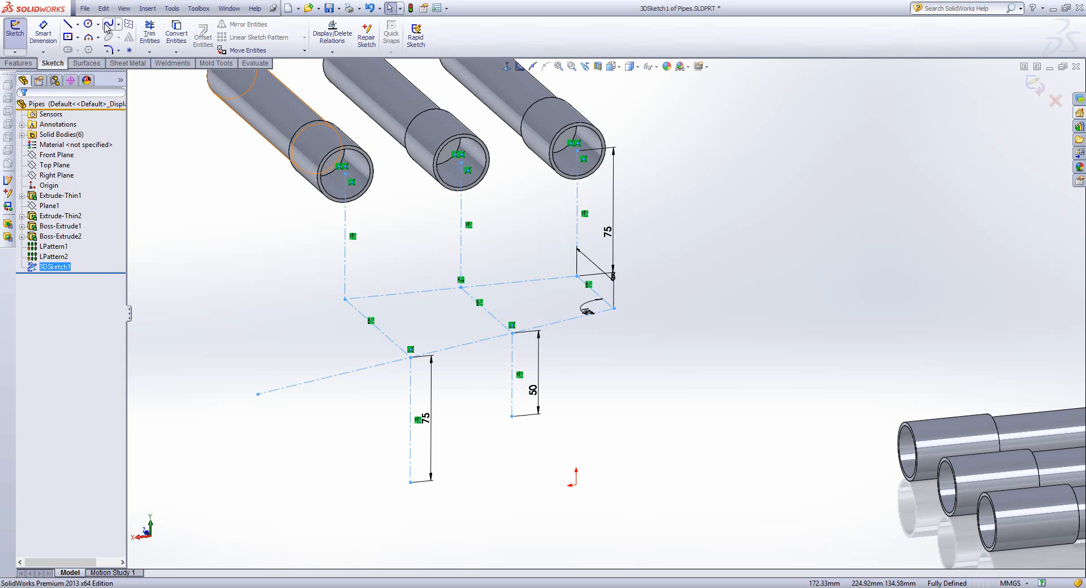
- Draw a spline from the first pipe's center through the end of the 65 mm line to the center of the opposite set's first pipe
left_click(108, 24)
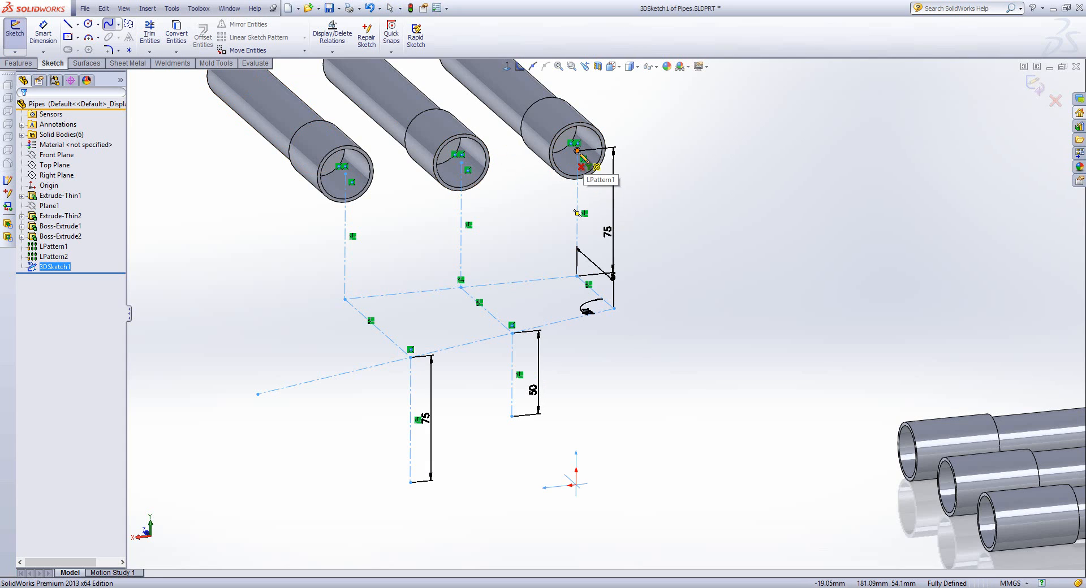
left_click(577, 151)
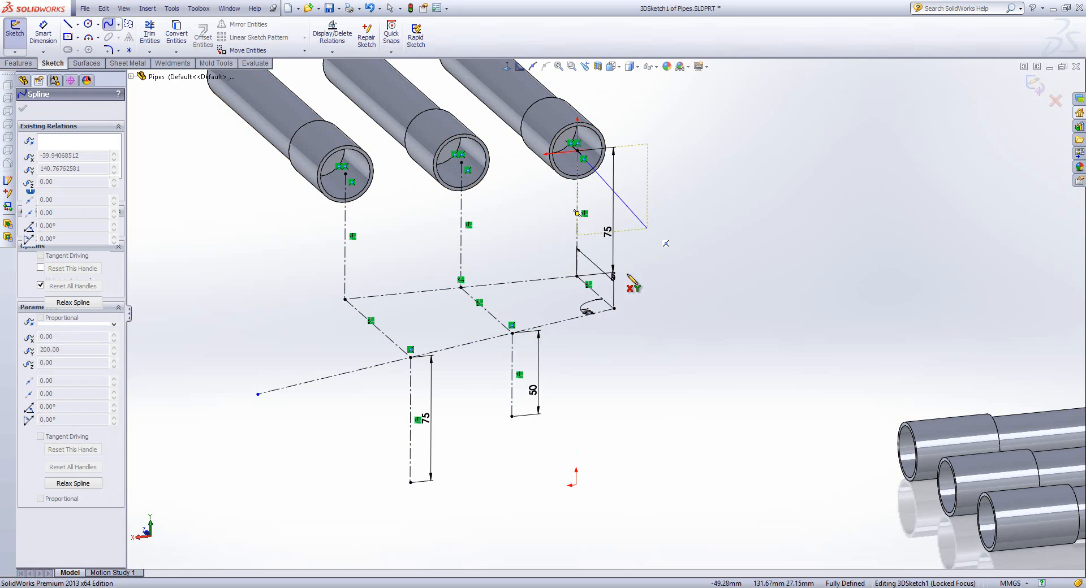
left_click(613, 309)
middle_click_drag(800, 405, 821, 418)
scroll(826, 424, "down", 2)
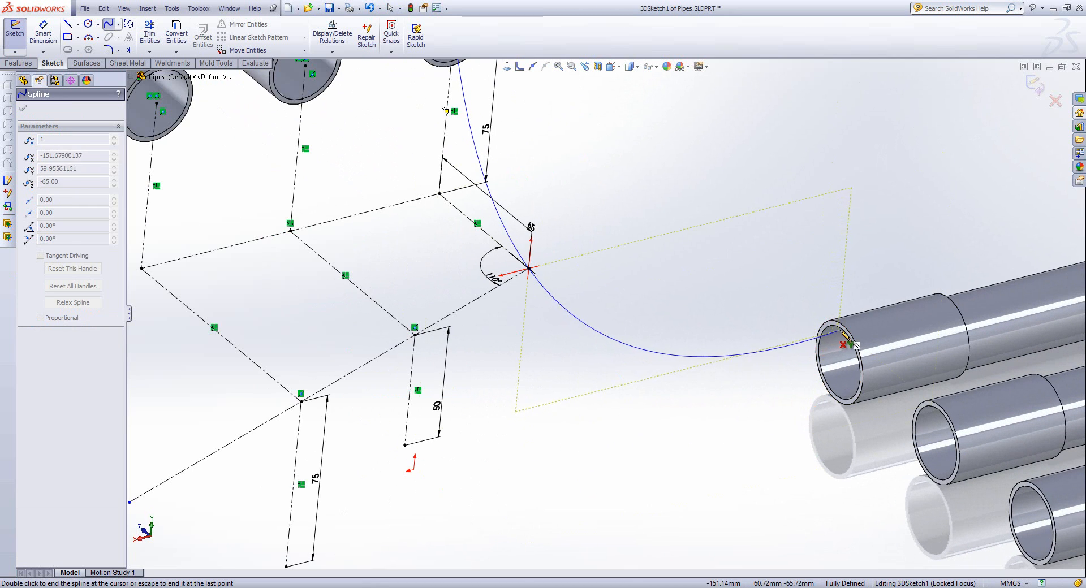
double_click(839, 363)
key("Escape")
- Draw a line about 11 mm long from the spline's start point into the first pipe, along its axis
scroll(540, 314, "up", 3)
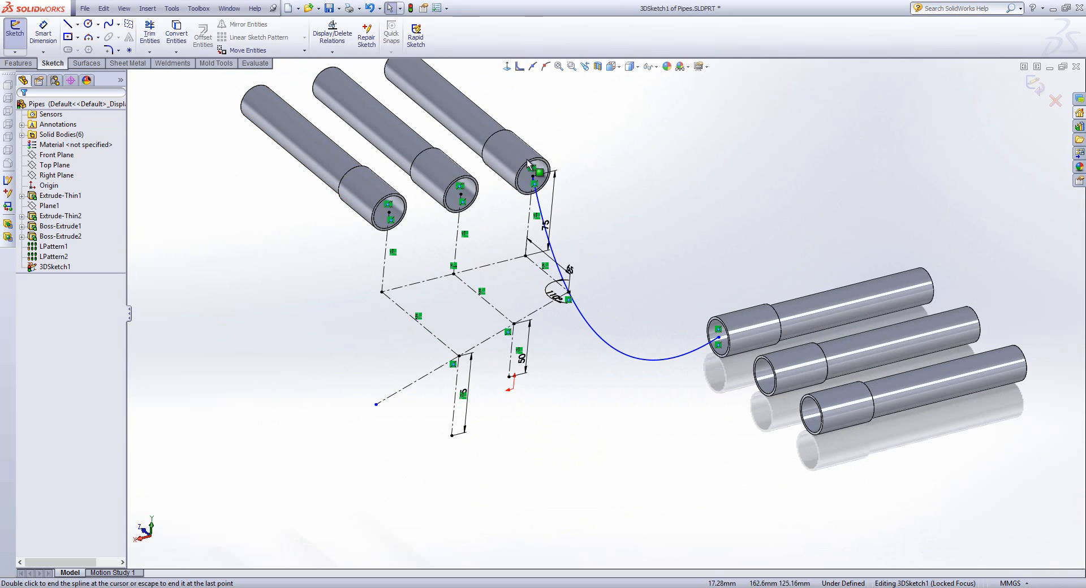
scroll(528, 181, "down", 4)
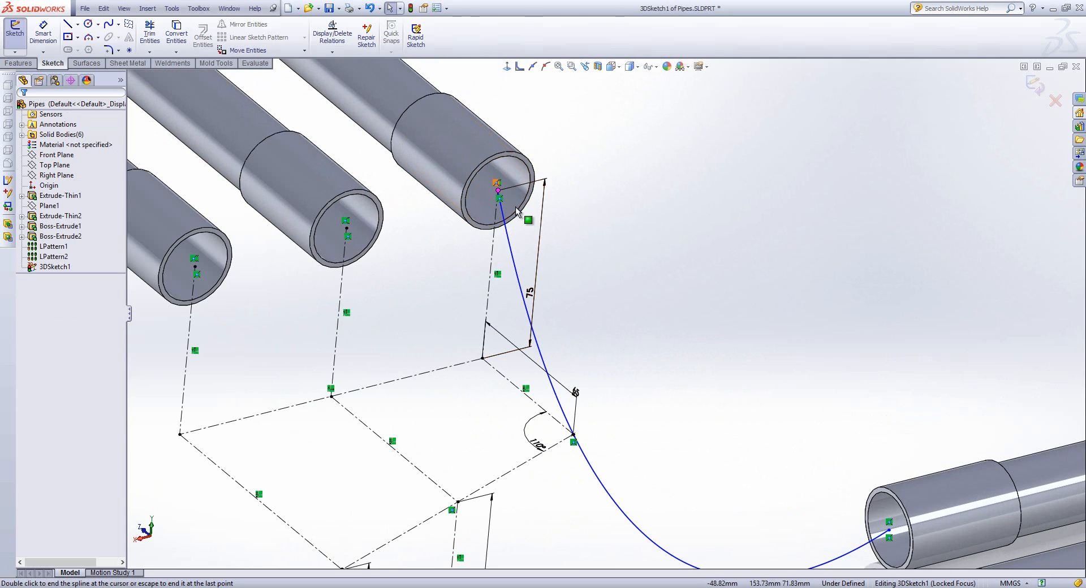
mouse_move(667, 376)
middle_mouse_down()
mouse_move(705, 315)
mouse_move(648, 348)
mouse_move(662, 347)
middle_mouse_up()
key("Escape")
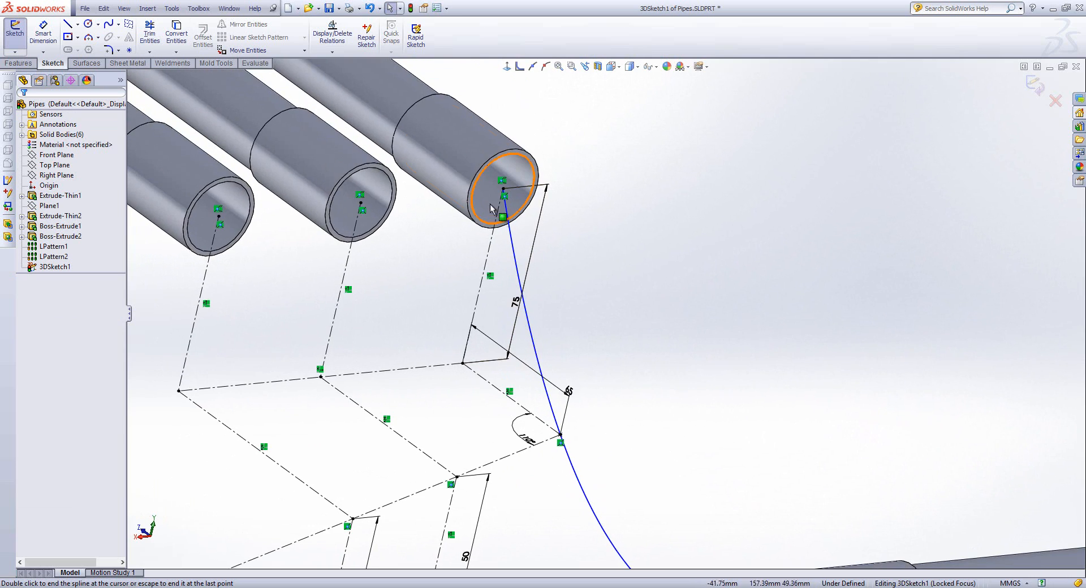
middle_click_drag(667, 115, 446, 221)
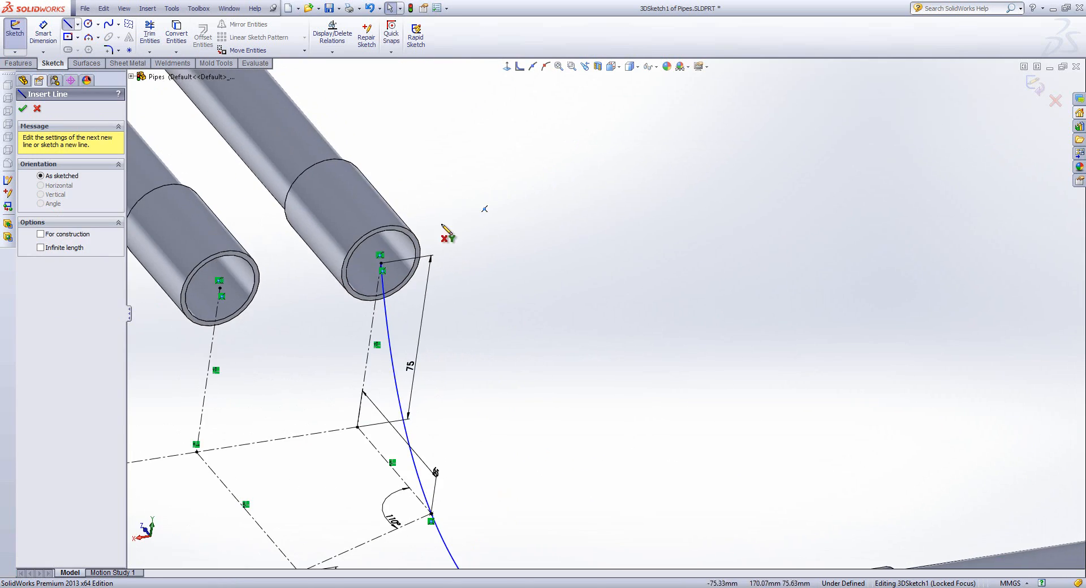
left_click(380, 262)
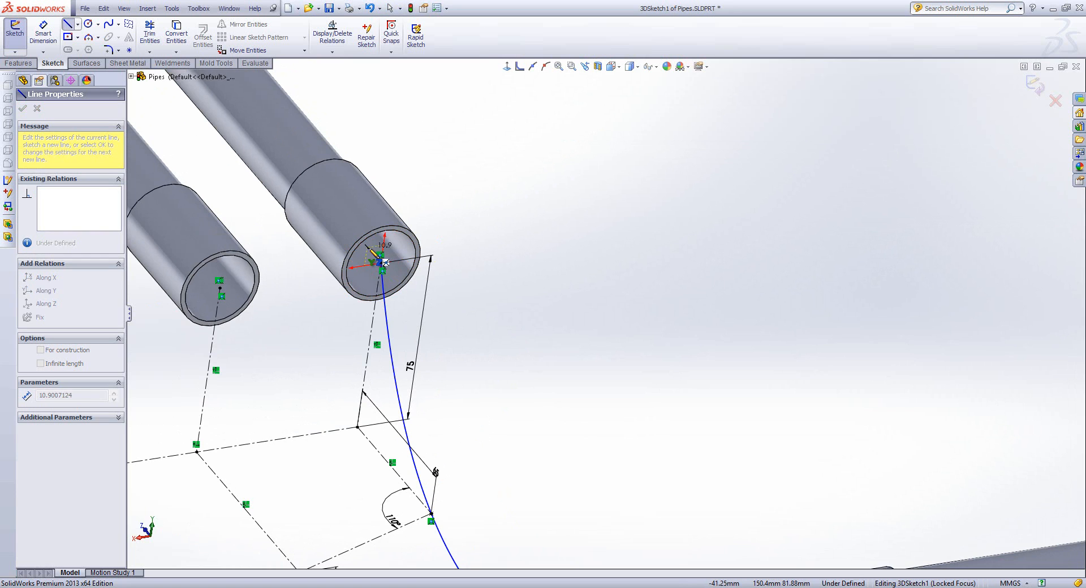
left_click(367, 246)
key("Escape")
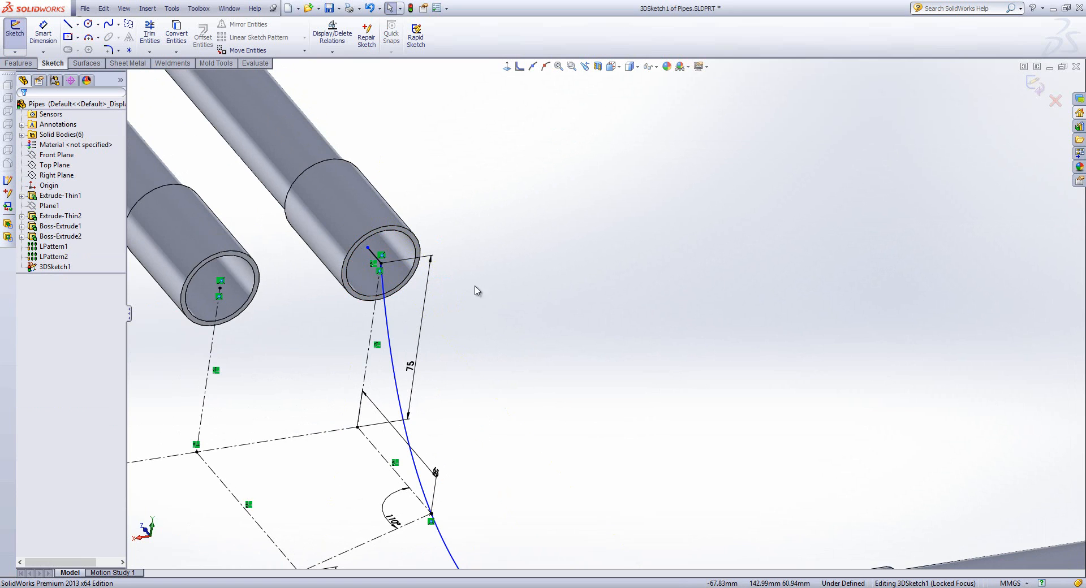
- Draw a line about 13 mm long from the spline's other end into the opposite pipe, along its axis
scroll(622, 322, "up", 3)
scroll(720, 484, "down", 4)
mouse_move(719, 484)
middle_mouse_down()
mouse_move(756, 459)
mouse_move(772, 484)
middle_mouse_up()
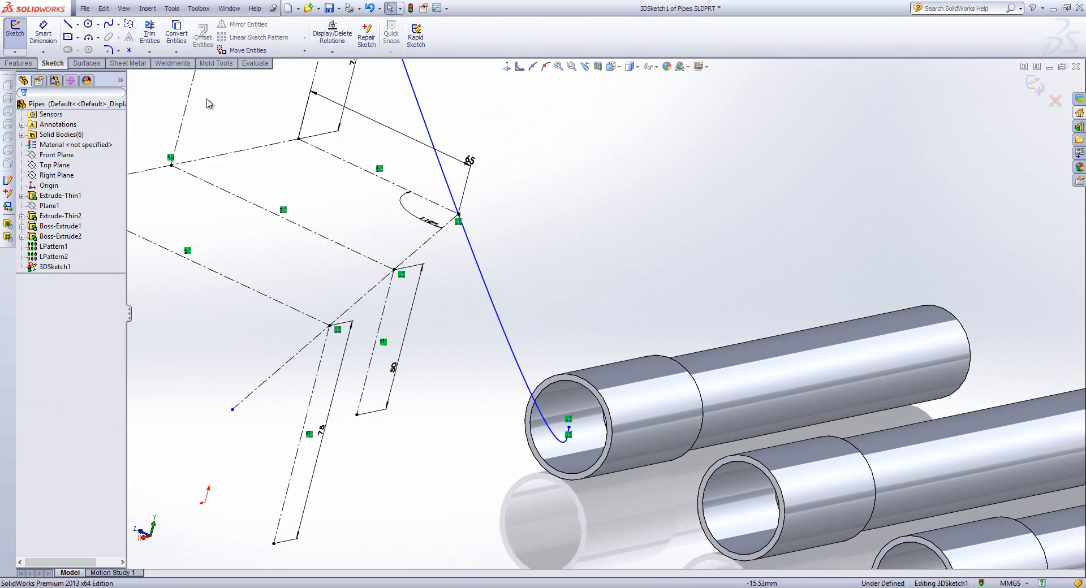
left_click(70, 25)
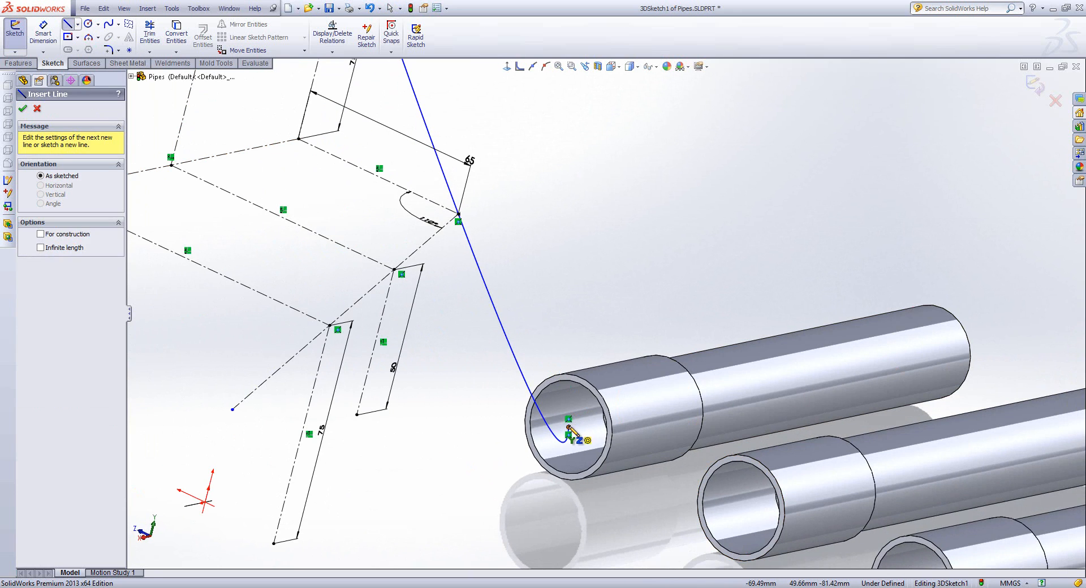
left_click(568, 427)
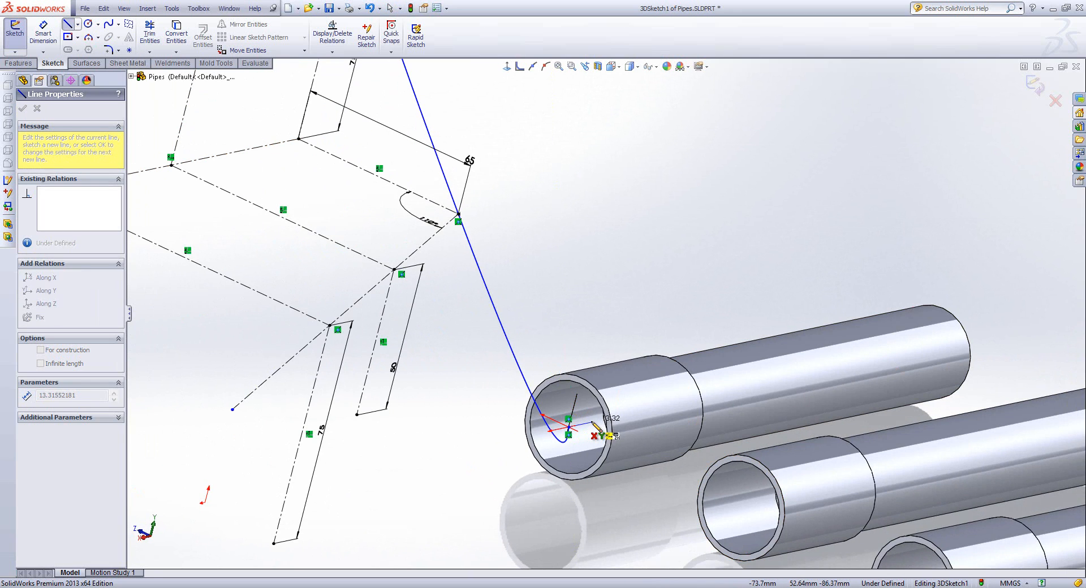
left_click(593, 422)
key("Escape")
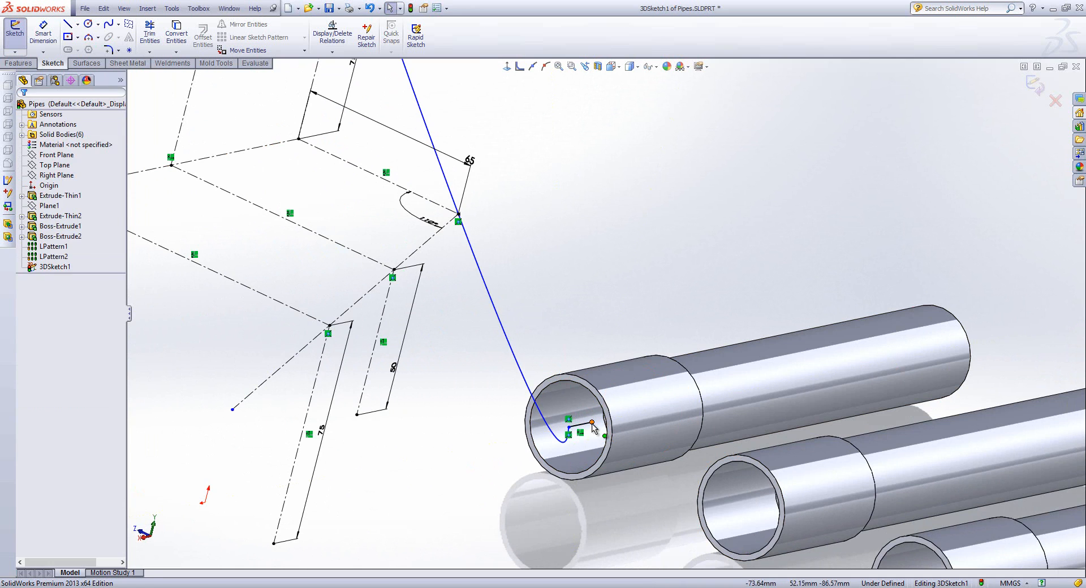
- Add an On Plane relation between the inner end of the opposite pipe's short line and that pipe's inner face
left_click(593, 422)
middle_click_drag(593, 423, 611, 429)
left_click(619, 424, "ctrl")
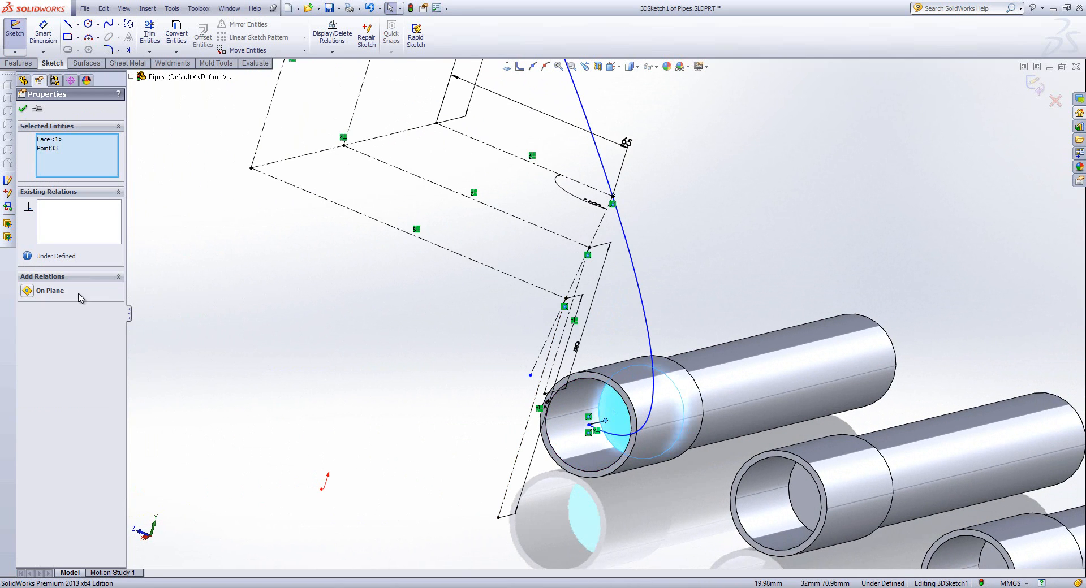
left_click(52, 299)
left_click(485, 368)
- Add an On Plane relation between the inner end of the first pipe's short line and that pipe's inner face
middle_click_drag(485, 370, 544, 152)
scroll(538, 252, "up", 3)
scroll(536, 192, "down", 4)
left_click(582, 197)
left_click(541, 151, "ctrl")
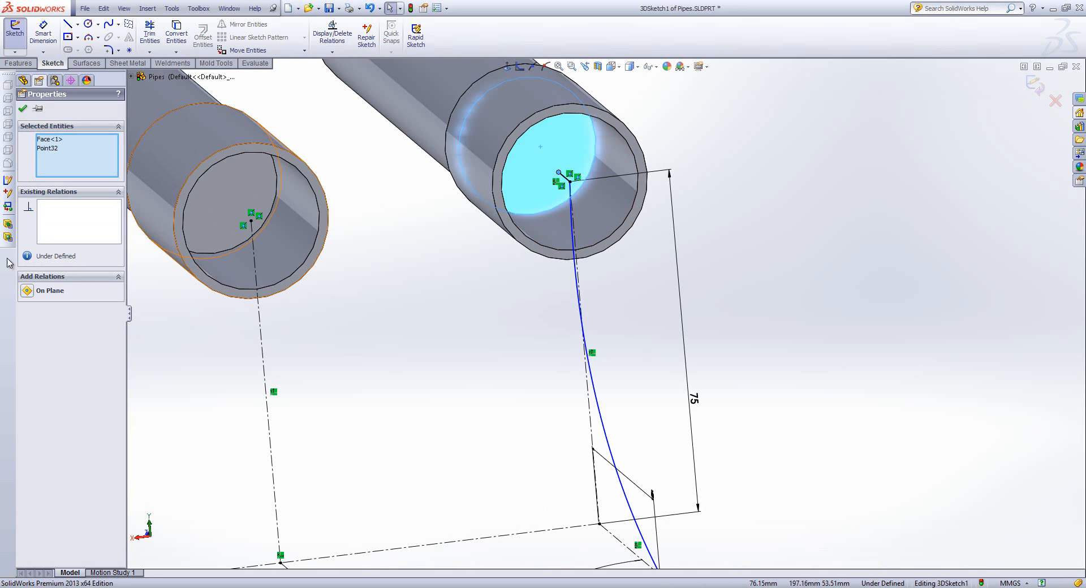
left_click(29, 292)
left_click(669, 308)
- Make the spline tangent to the short line inside the first pipe
scroll(669, 308, "up", 5)
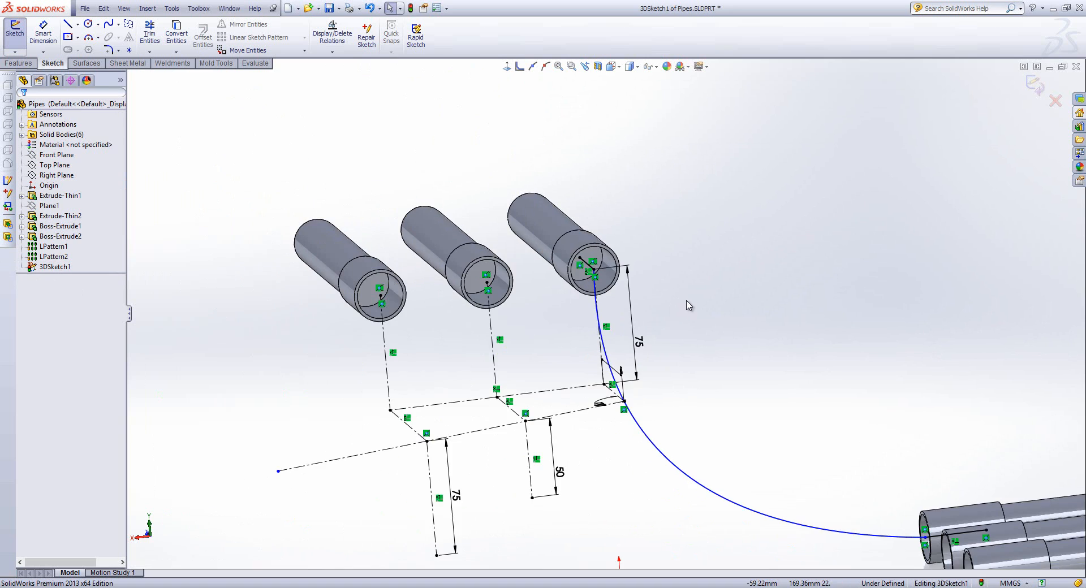
middle_click_drag(690, 306, 746, 327)
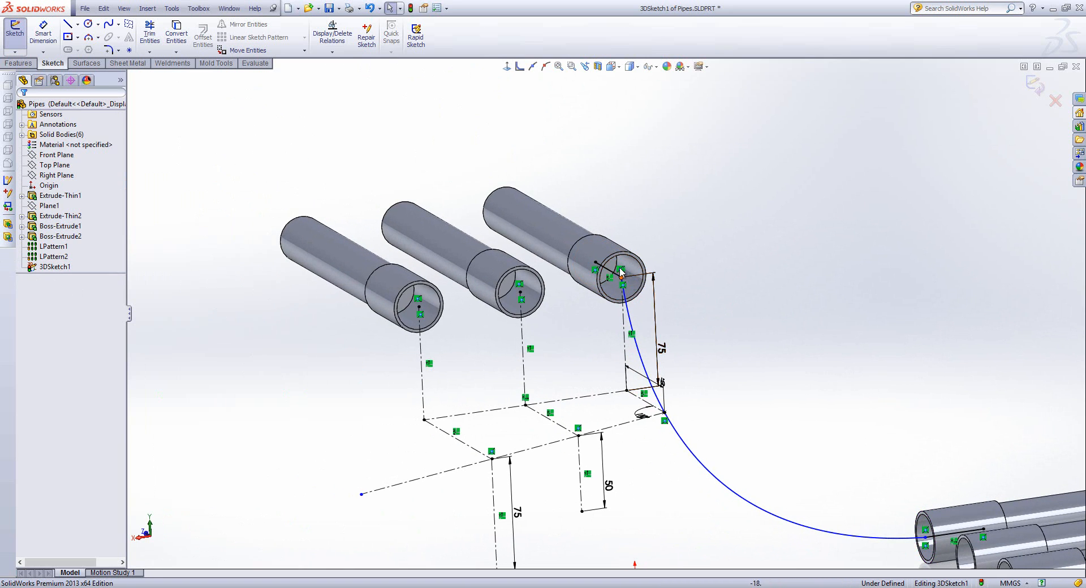
left_click(632, 322)
scroll(656, 305, "down", 4)
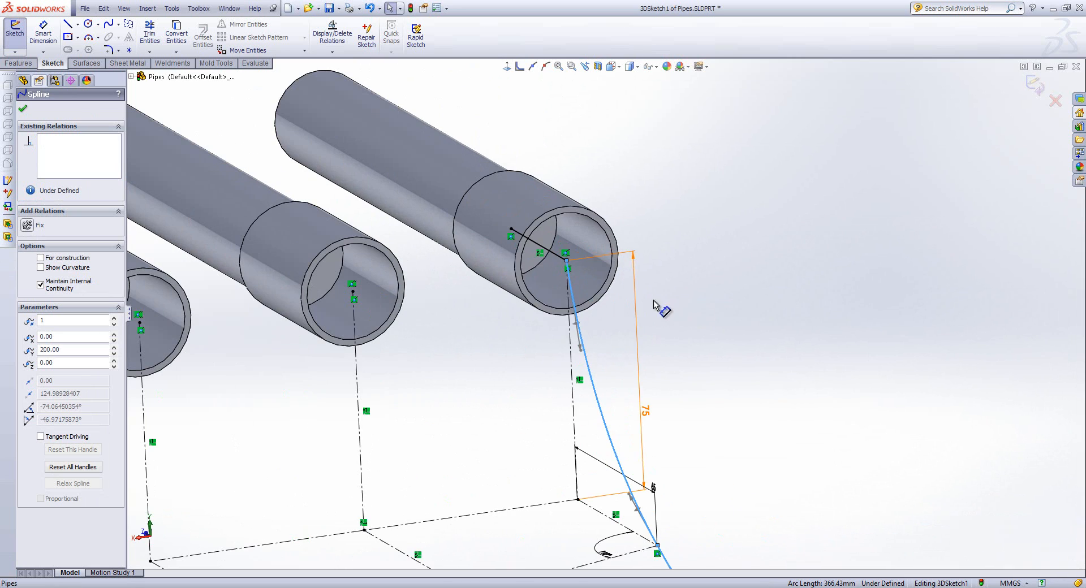
left_click(555, 254, "ctrl")
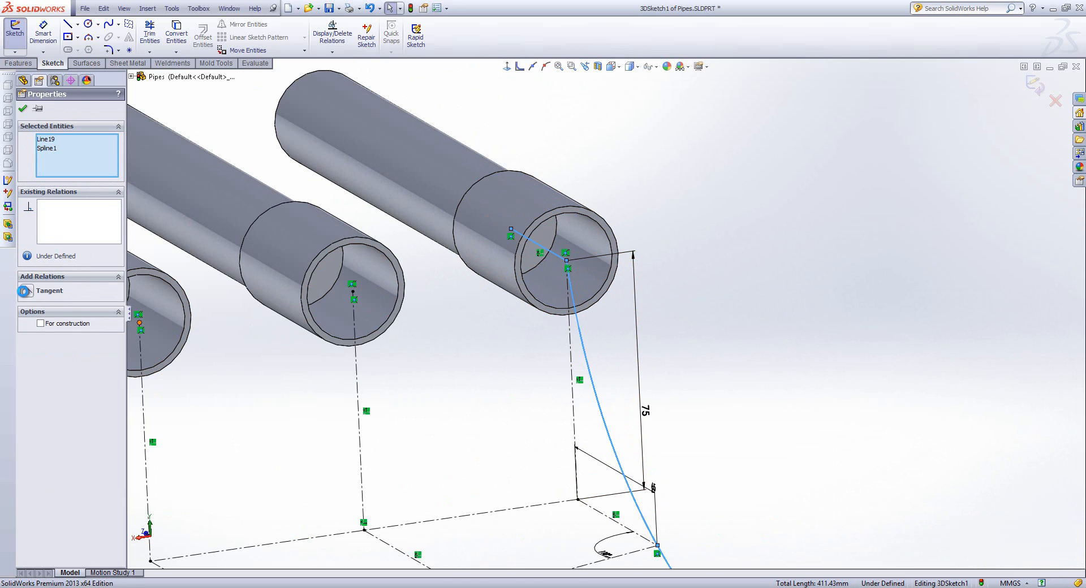
left_click(23, 290)
left_click(830, 346)
- Make the spline tangent to the short line inside the opposite pipe
scroll(831, 346, "up", 9)
scroll(791, 467, "down", 7)
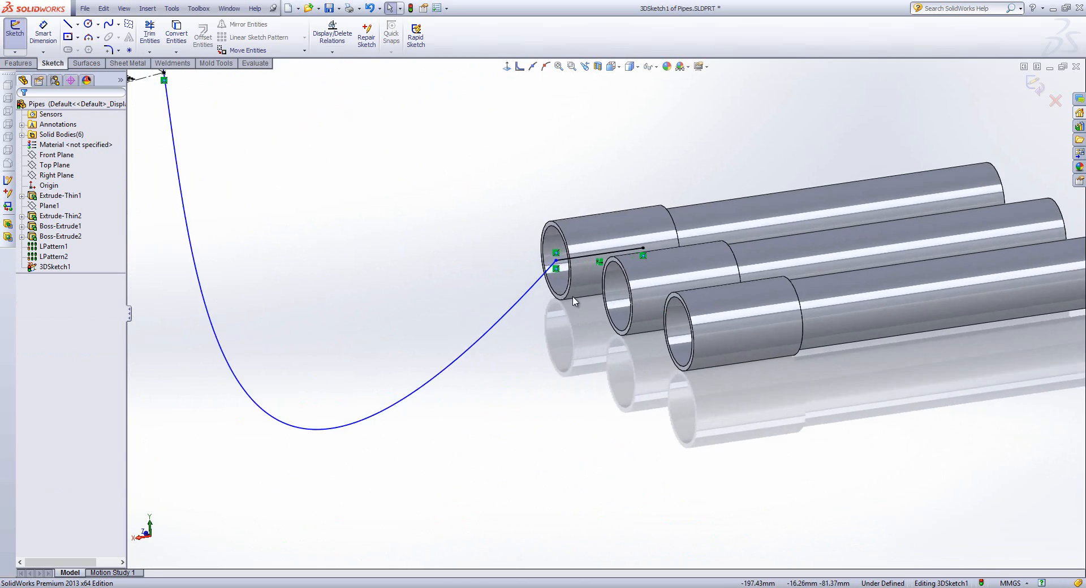
scroll(574, 300, "down", 2)
left_click(562, 244)
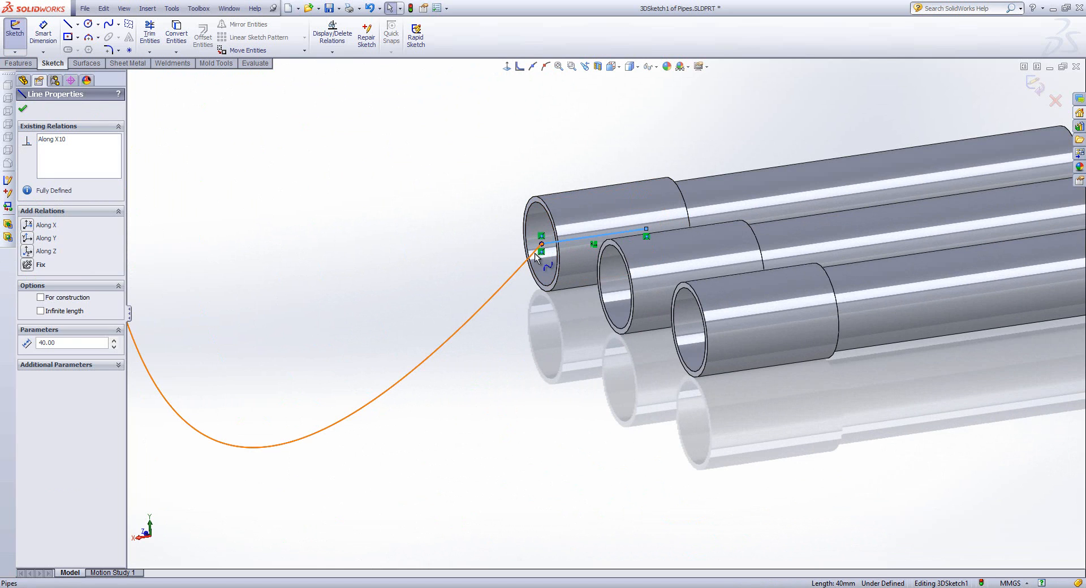
left_click(534, 253, "ctrl")
left_click(26, 291)
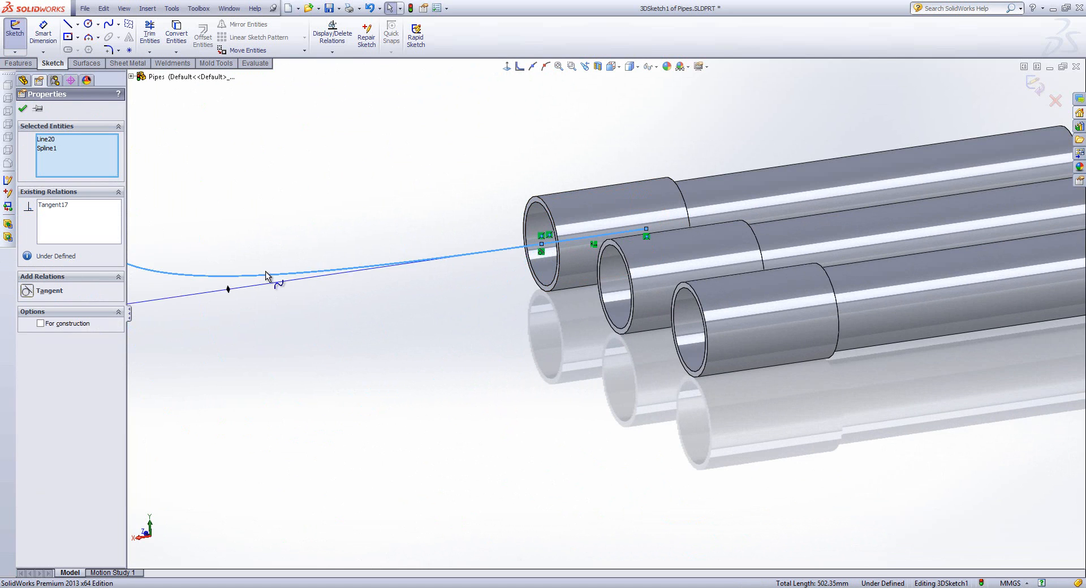
scroll(310, 265, "up", 6)
left_click(511, 227)
scroll(511, 227, "down", 5)
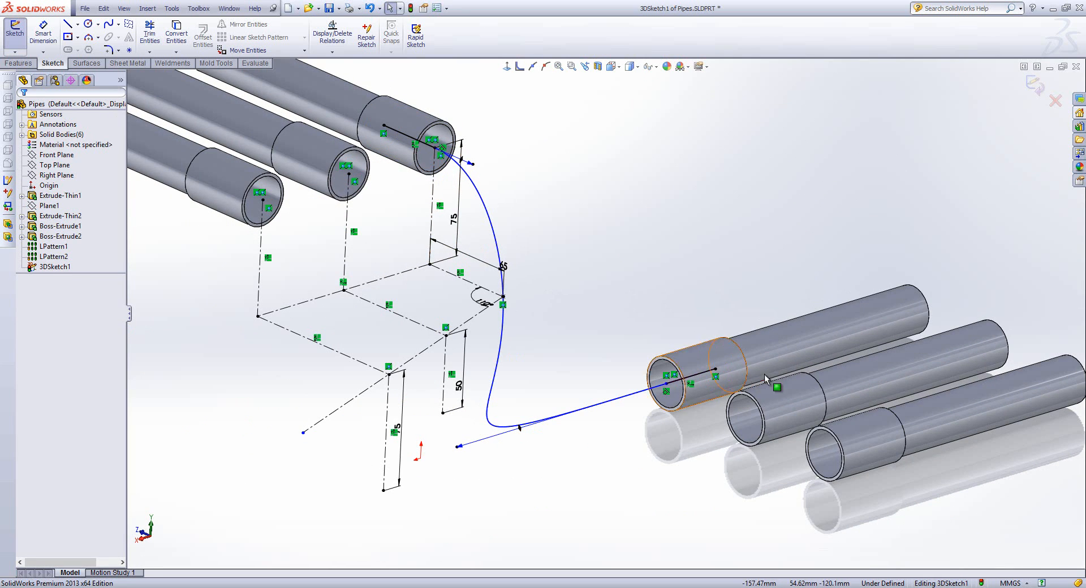
- Close the first 3D sketch and start a new 3D sketch for the middle pipes
left_click(1032, 87)
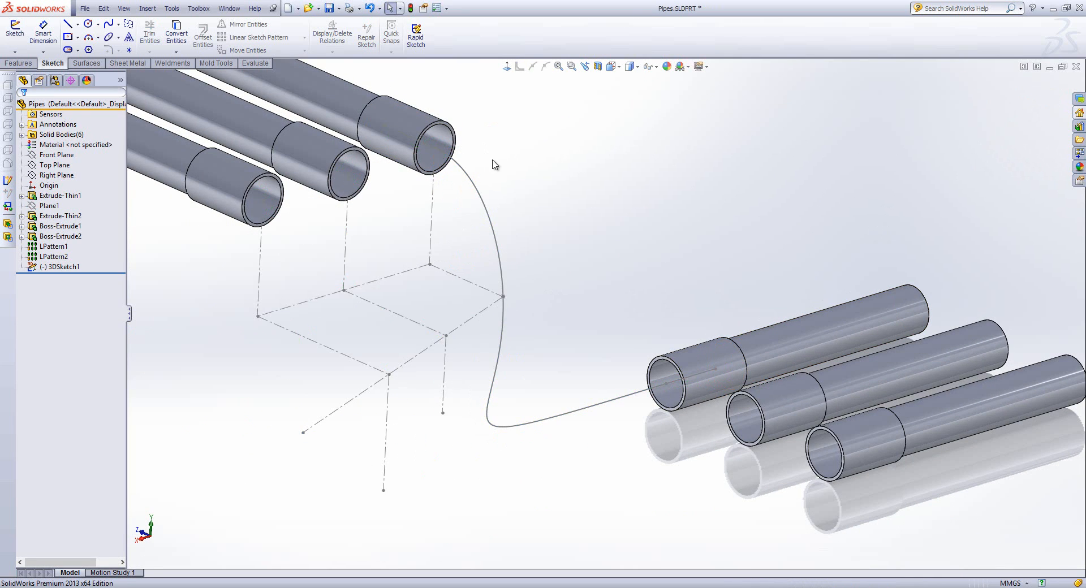
left_click(15, 51)
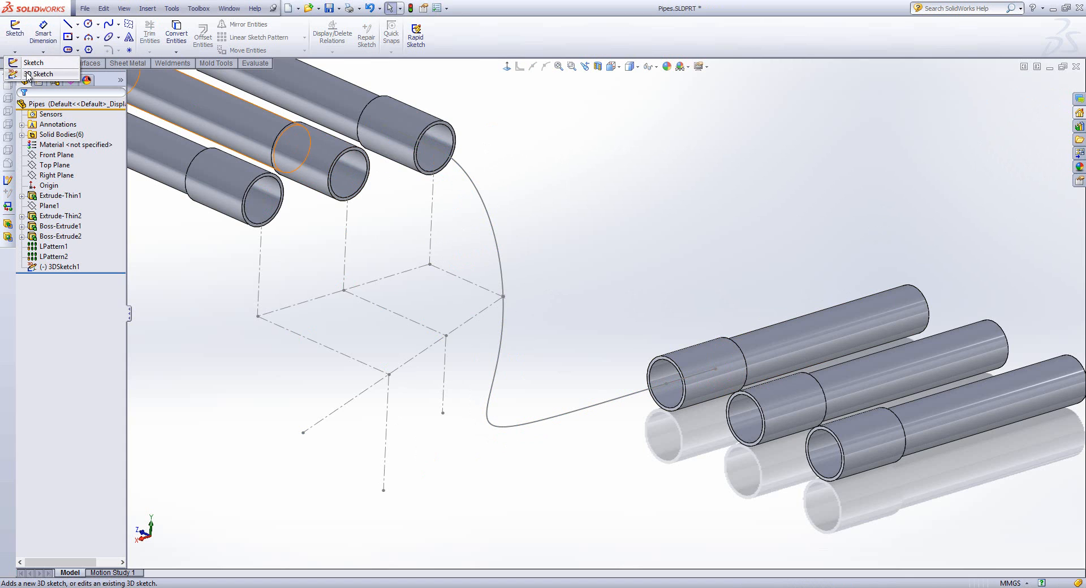
left_click(22, 80)
- Draw a spline from the middle pipe's opening centre through both ends of the 50 mm vertical construction line to the opposite middle pipe's opening centre
middle_click_drag(275, 168, 148, 83)
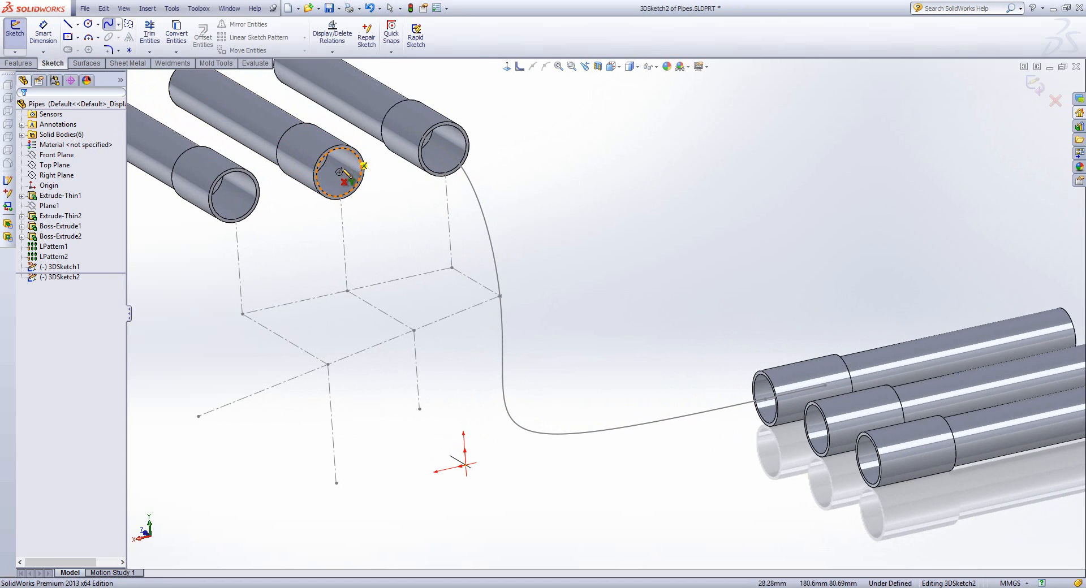
left_click(339, 172)
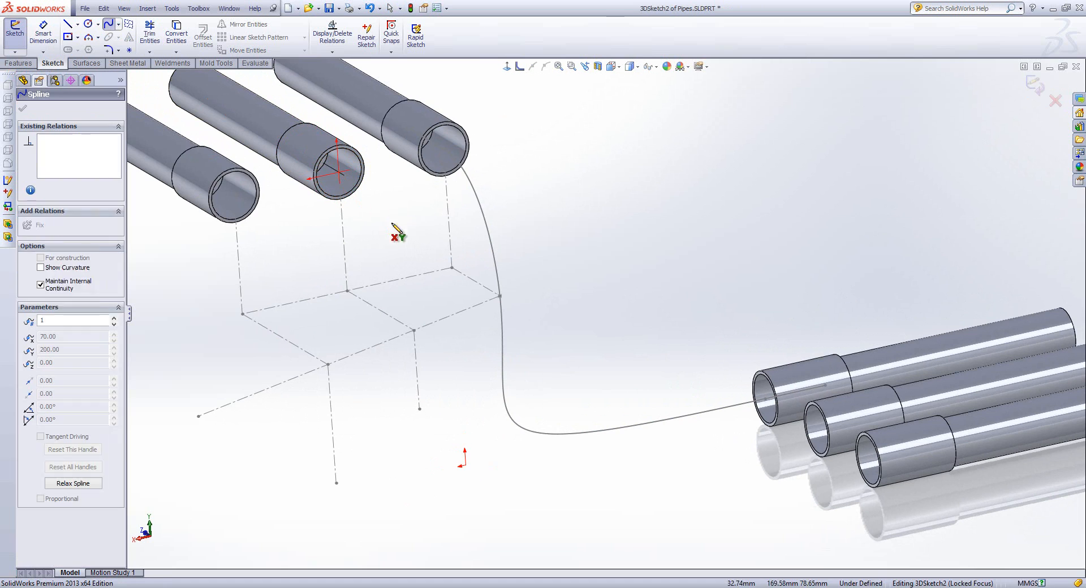
left_click(415, 330)
left_click(420, 411)
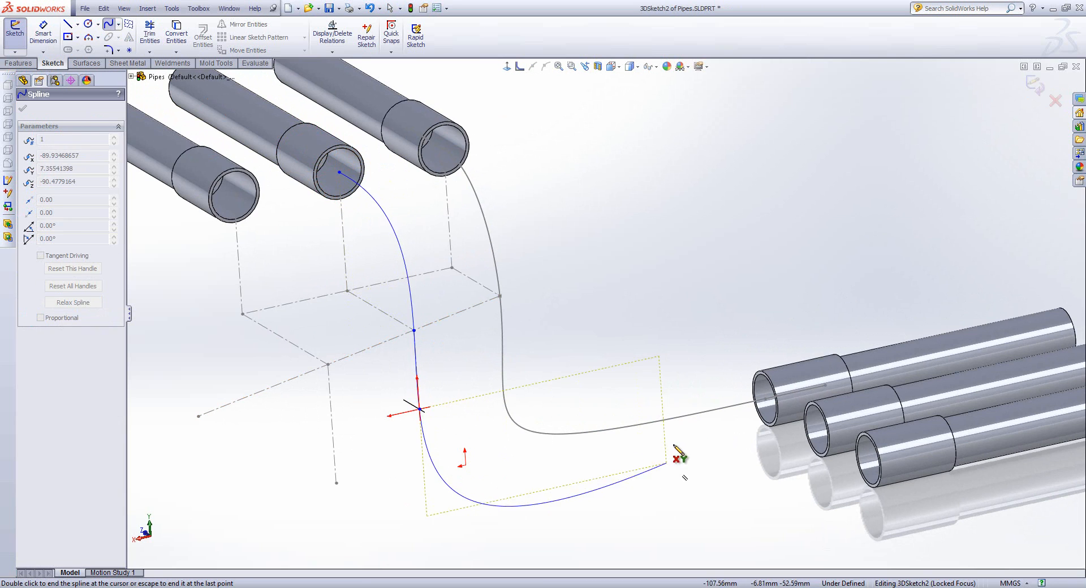
middle_click_drag(678, 455, 708, 455)
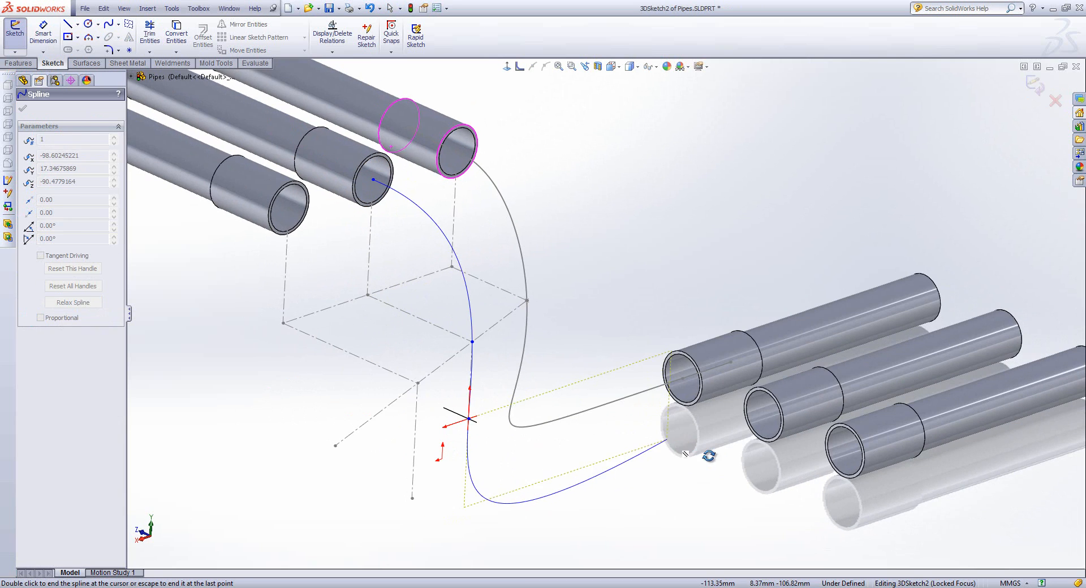
left_click(764, 416)
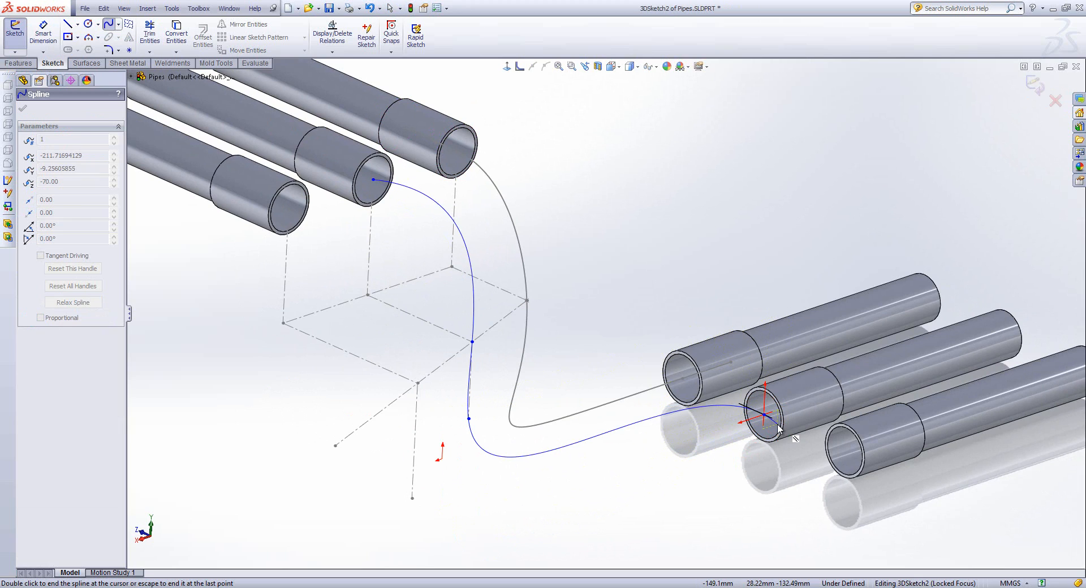
key("Escape")
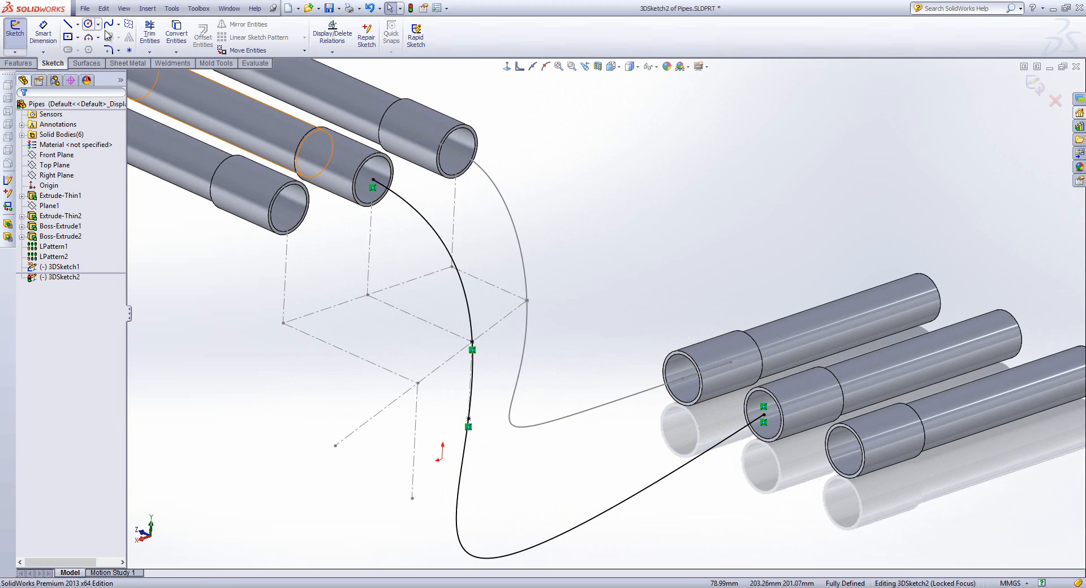
- Draw a short line from each end of the spline into its middle pipe, along the pipe's axis
left_click(109, 26)
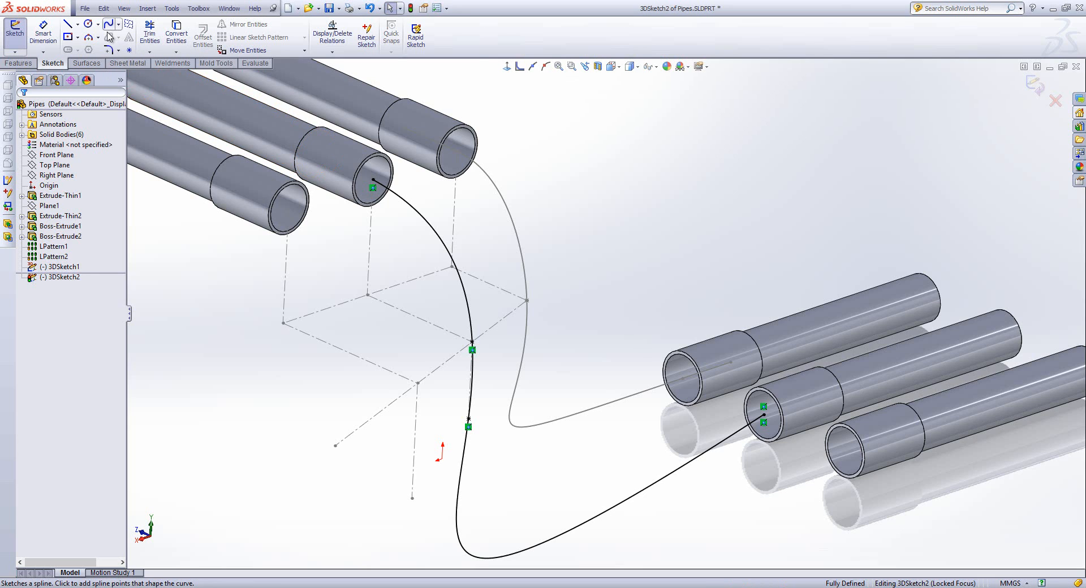
left_click(68, 24)
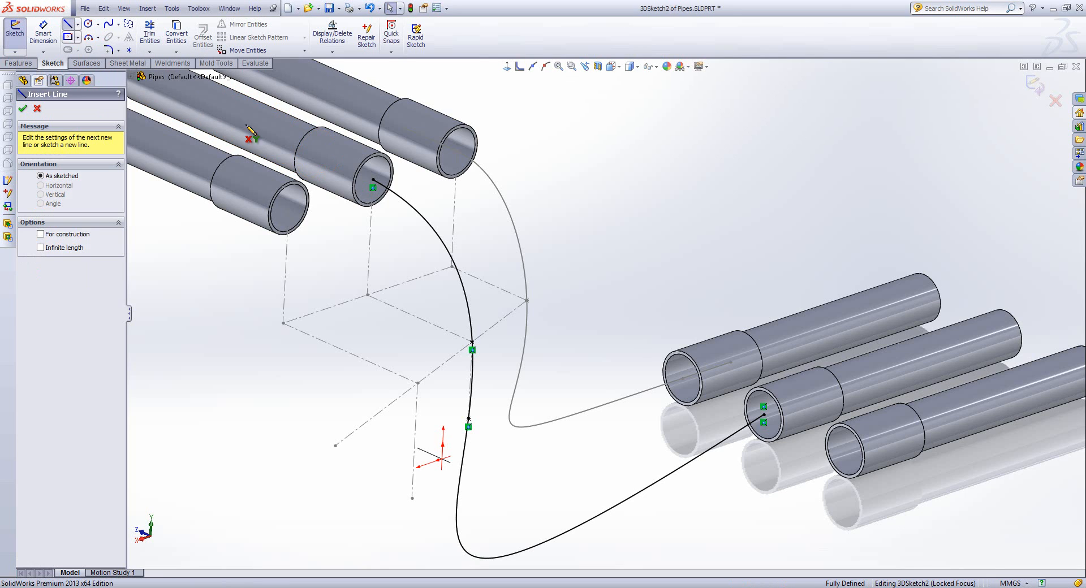
left_click(373, 180)
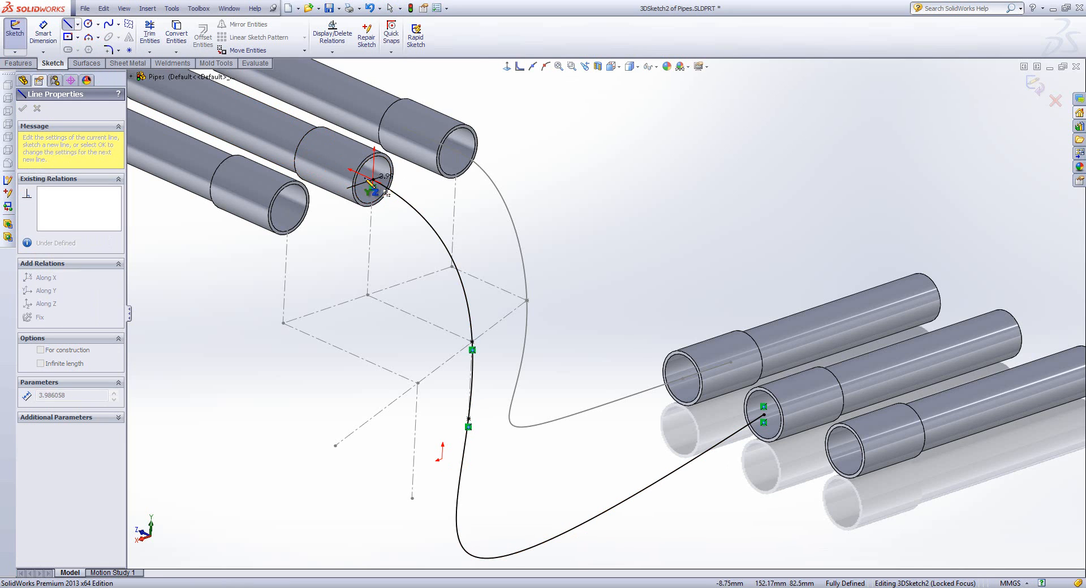
key("Escape")
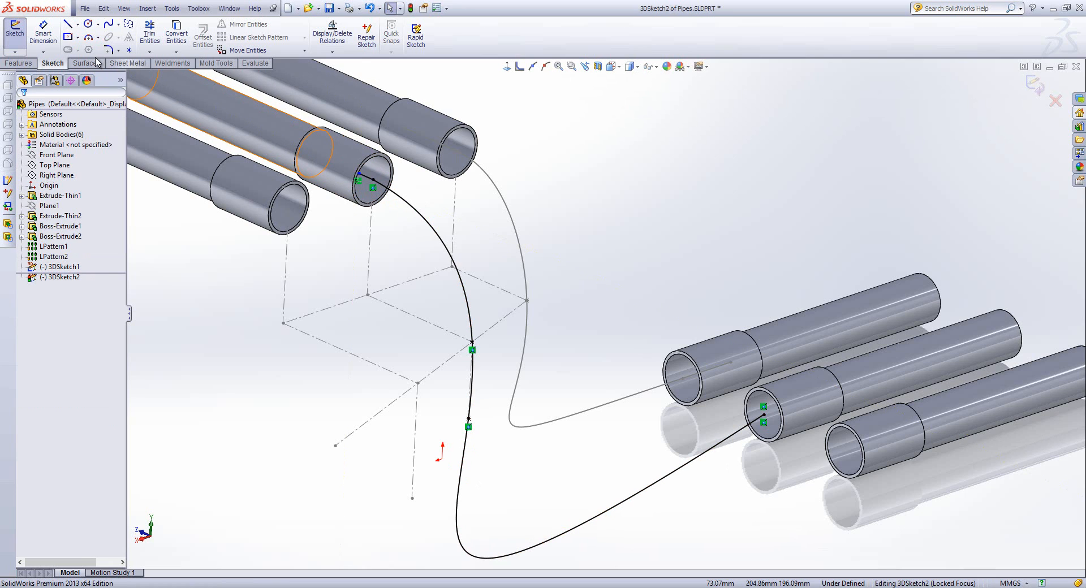
left_click(68, 24)
left_click(763, 414)
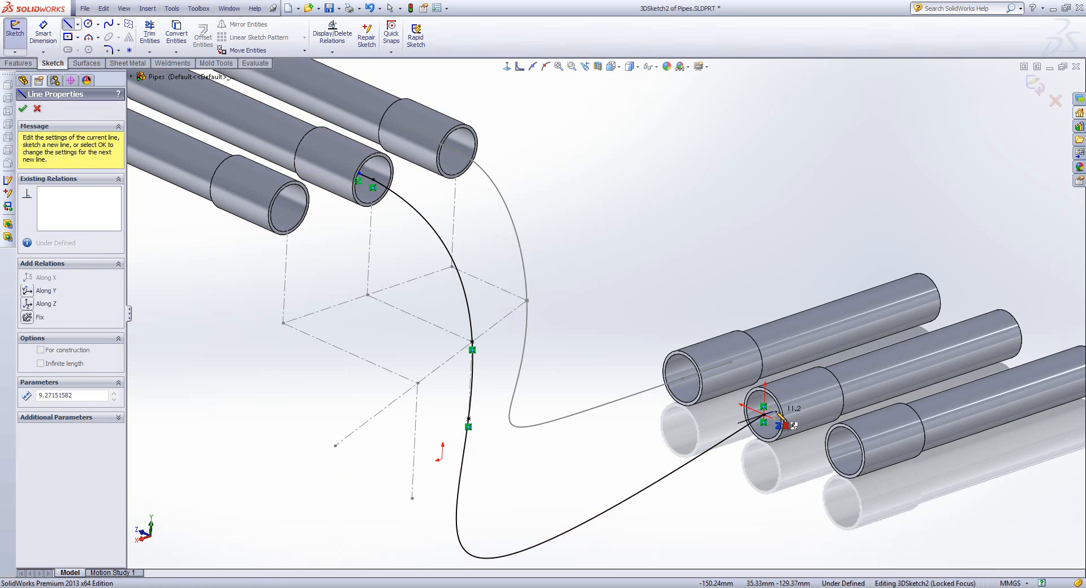
left_click(778, 411)
key("Escape")
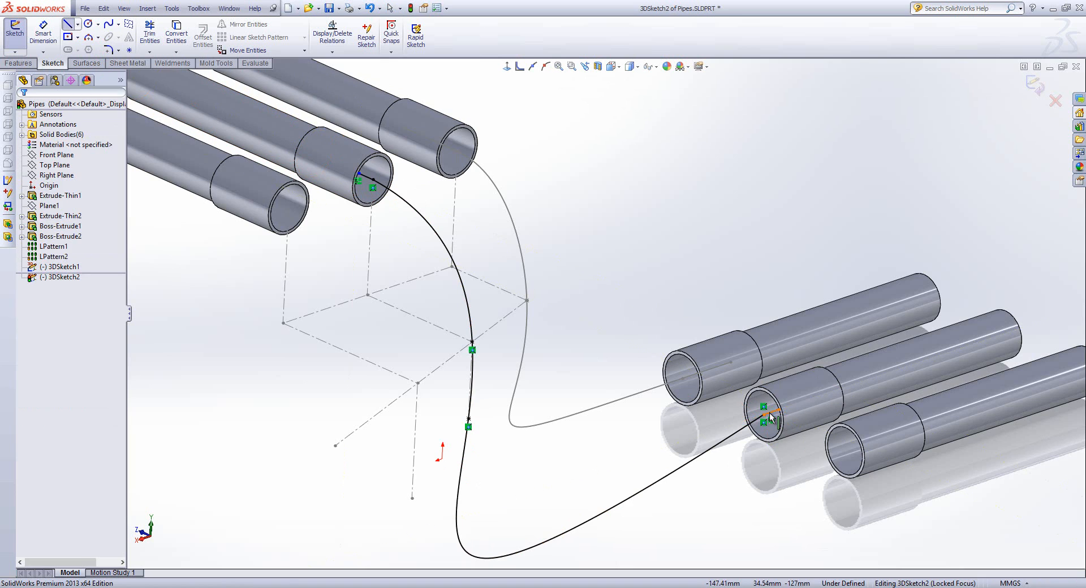
- Add an On Plane relation between the inner end of the opposite middle pipe's short line and that pipe's inner face
mouse_move(775, 414)
middle_mouse_down()
mouse_move(799, 417)
mouse_move(783, 415)
middle_mouse_up()
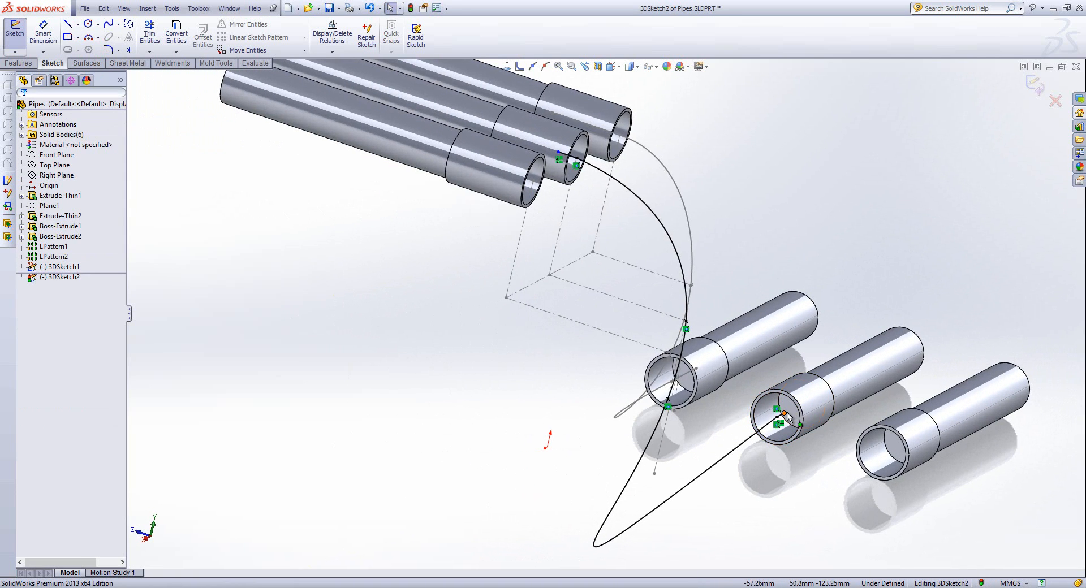
left_click(783, 416)
left_click(788, 414, "ctrl")
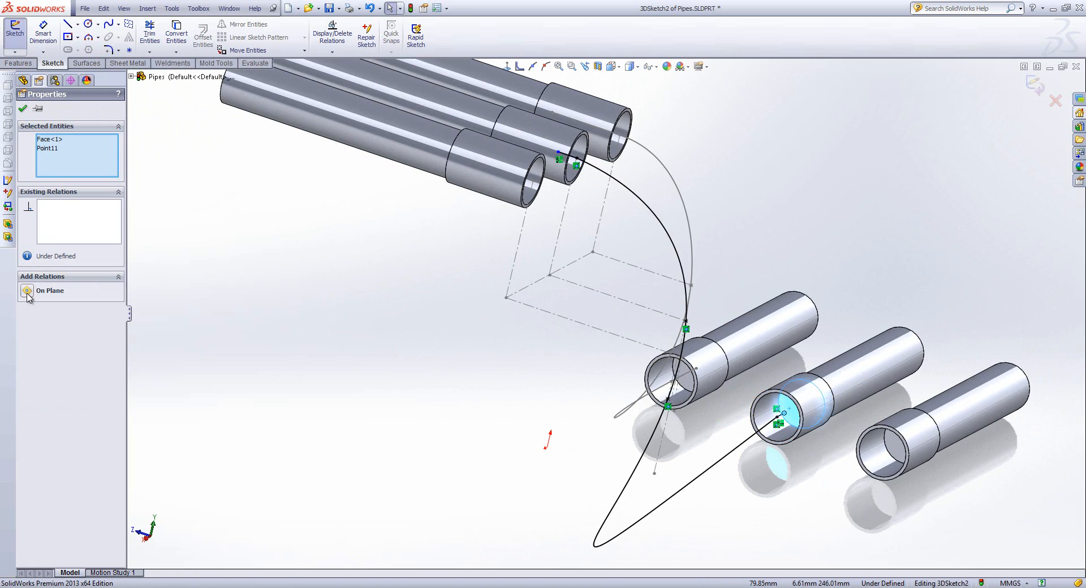
left_click(27, 293)
middle_click_drag(650, 360, 587, 369)
left_click(586, 237)
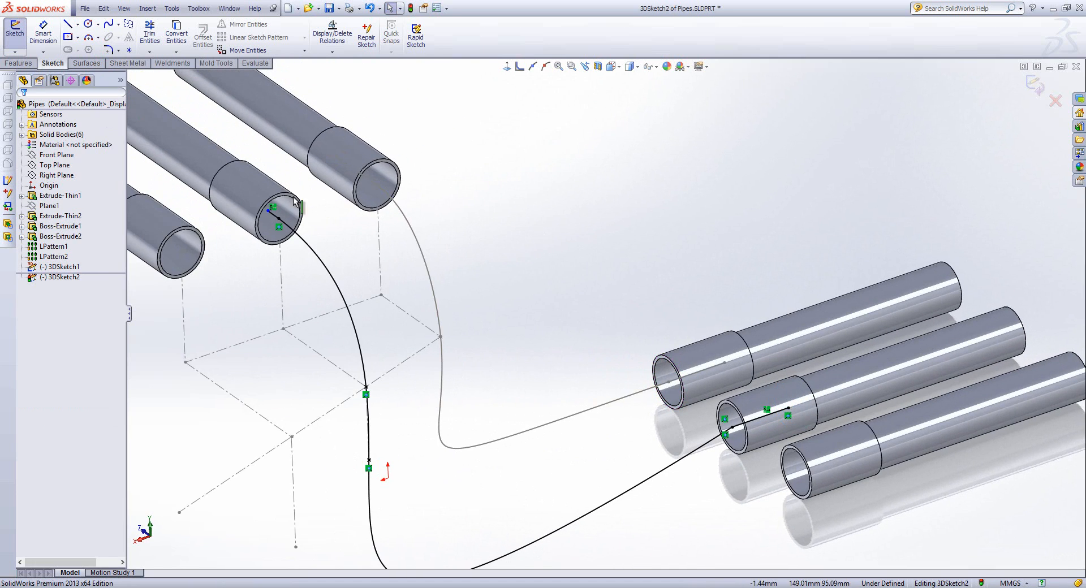
- Add an On Plane relation between the inner end of the first middle pipe's short line and that pipe's inner face
scroll(294, 201, "down", 5)
left_click(306, 245)
scroll(302, 226, "down", 1)
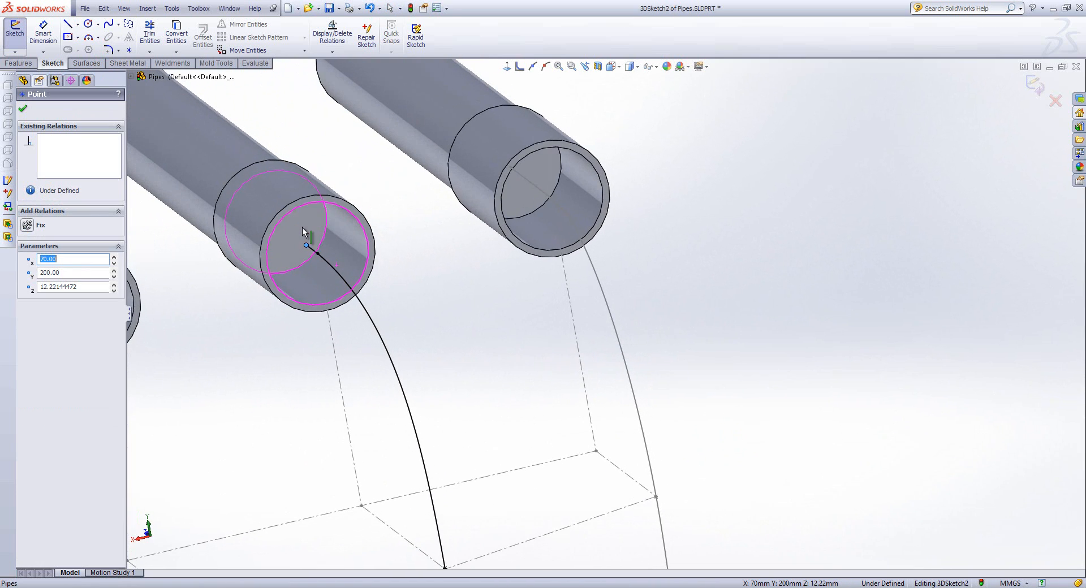
left_click(300, 229, "ctrl")
left_click(31, 292)
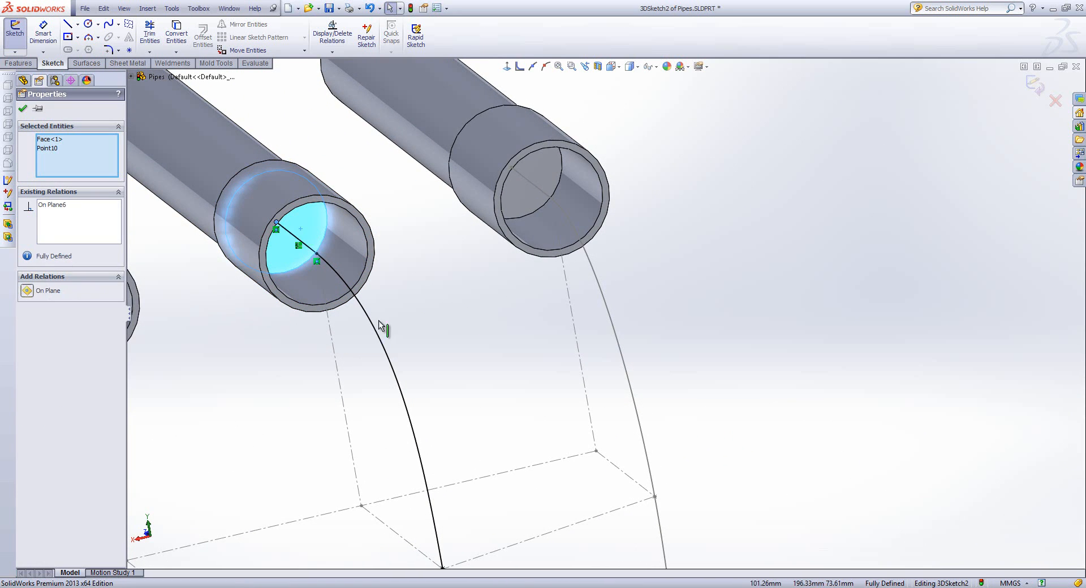
scroll(509, 271, "up", 5)
left_click(749, 317)
- Make the middle spline tangent to the short line inside the first set's middle pipe
middle_click_drag(749, 318, 766, 401)
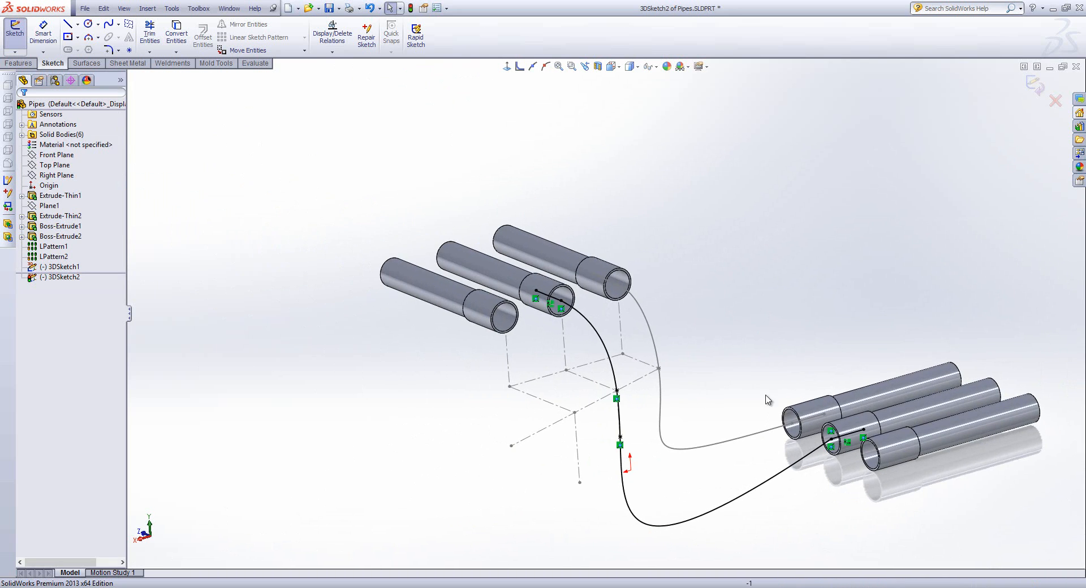
scroll(670, 443, "down", 3)
middle_click_drag(780, 469, 939, 451)
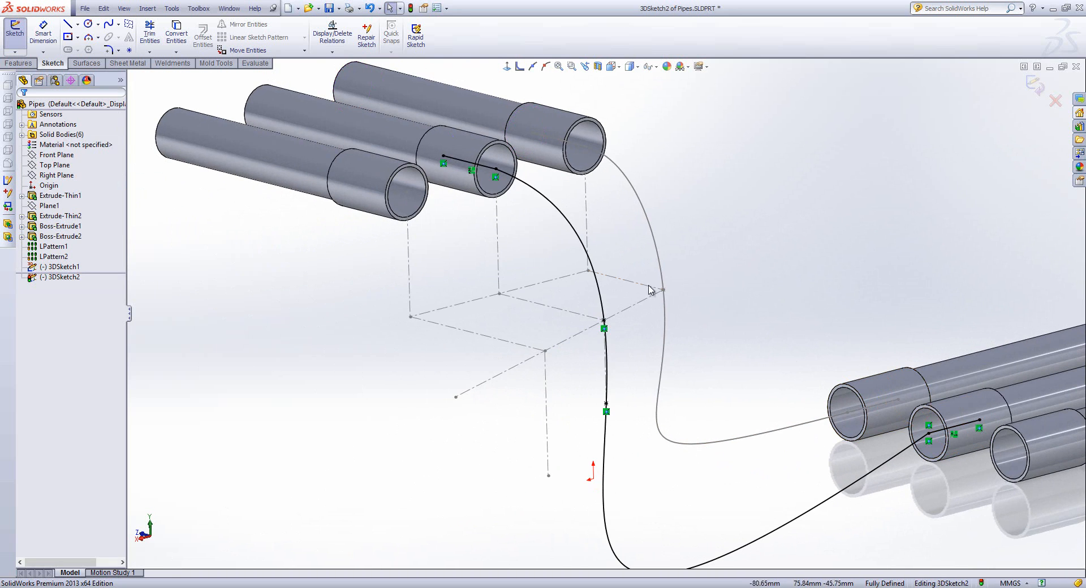
left_click(492, 171)
left_click(521, 181, "ctrl")
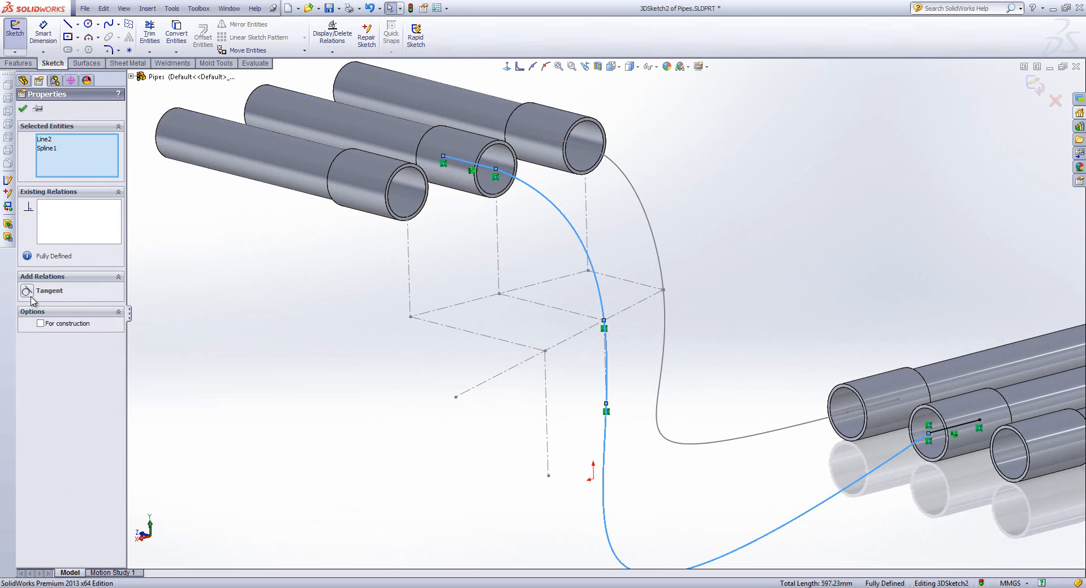
left_click(754, 242)
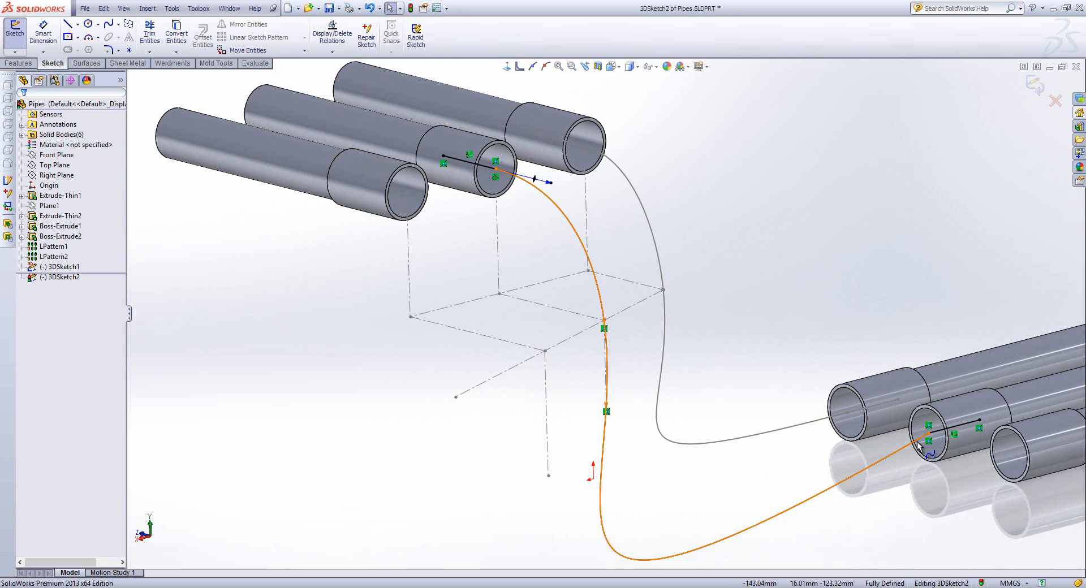
- Make the middle spline tangent to the short line inside the opposite set's middle pipe
left_click(934, 437)
left_click(936, 437, "ctrl")
left_click(34, 290)
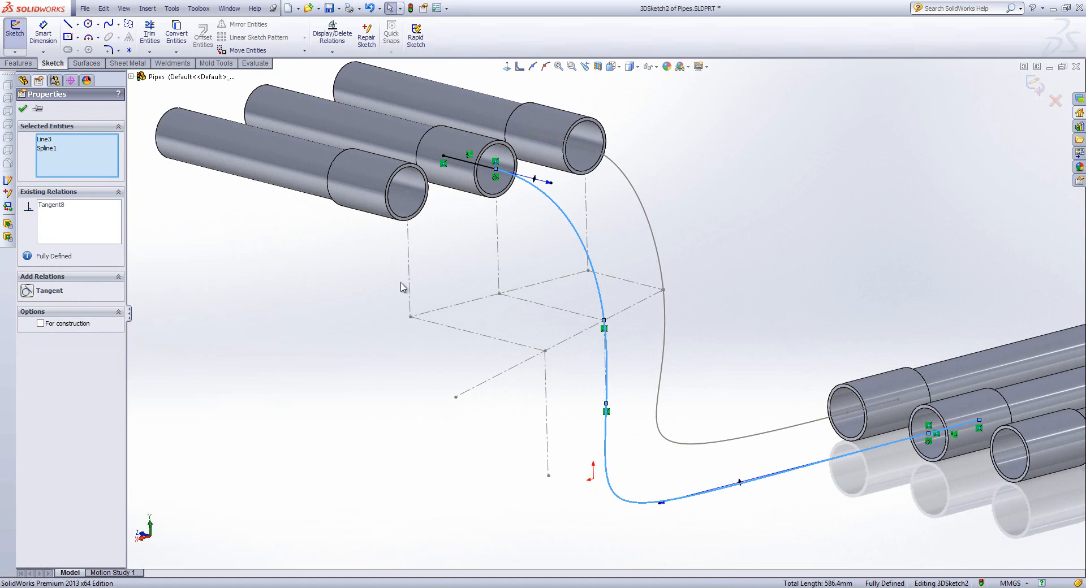
left_click(738, 300)
- Shorten the tangency handle at the spline's opposite-pipe end to reshape the lower bend
key("f")
scroll(775, 367, "down", 3)
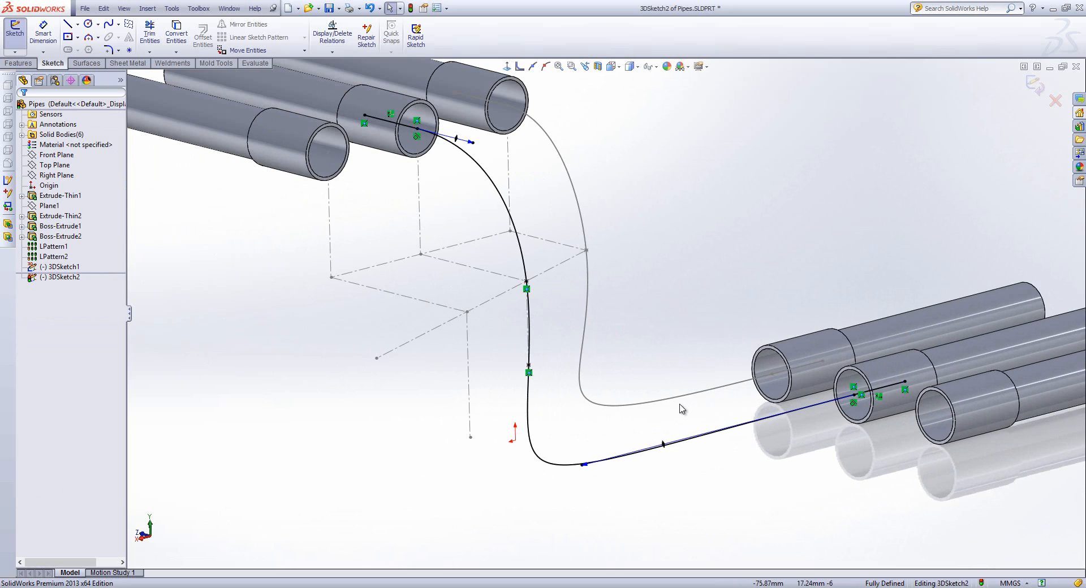
left_click_drag(582, 467, 645, 453)
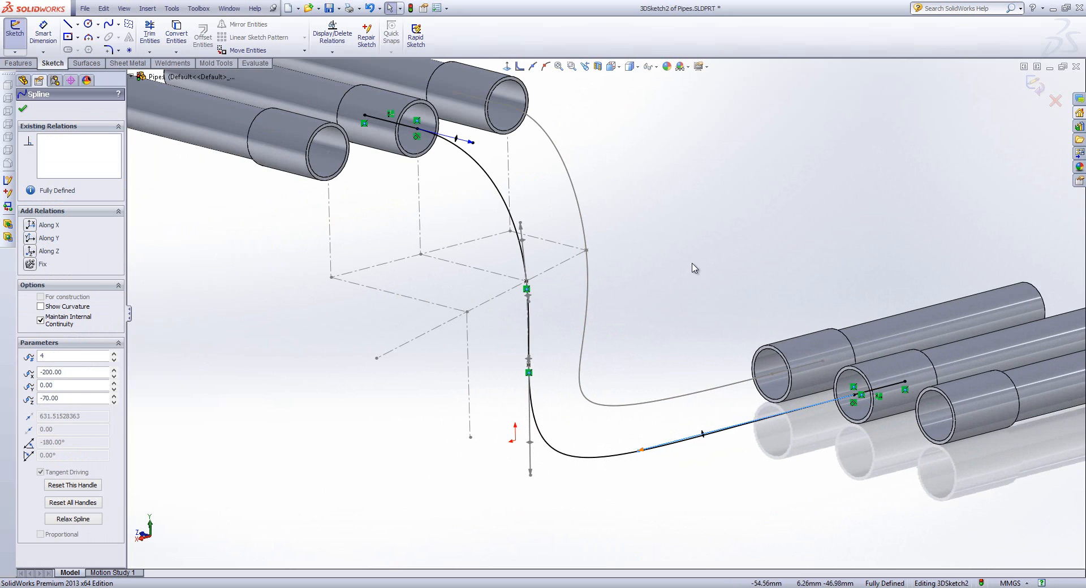
- Close the middle pipes' 3D sketch and start another 3D sketch for the third pair of pipes
middle_click_drag(781, 187, 739, 266)
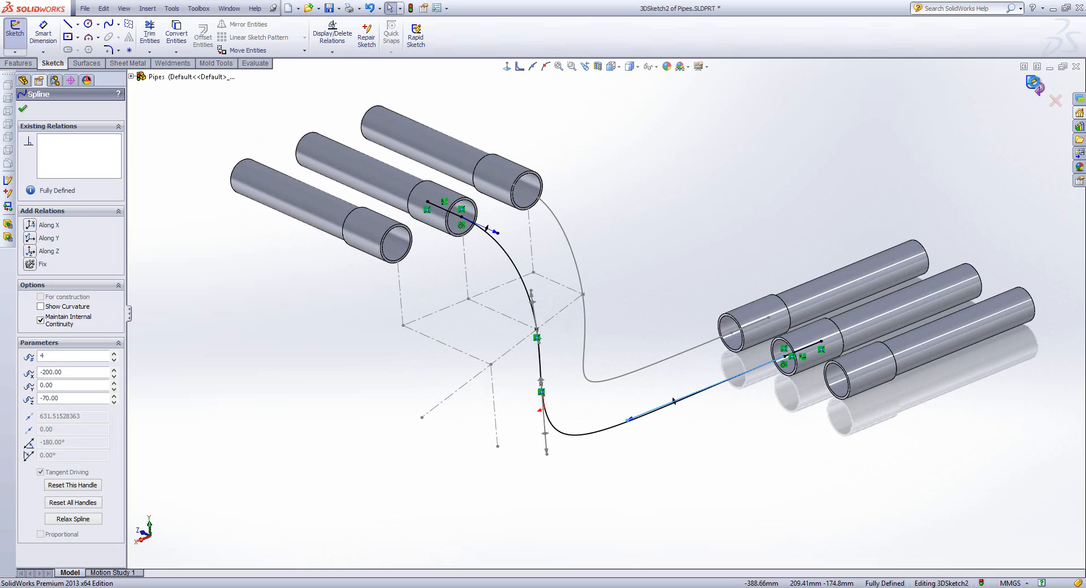
left_click(1034, 84)
middle_click_drag(604, 292, 609, 274)
left_click(609, 273)
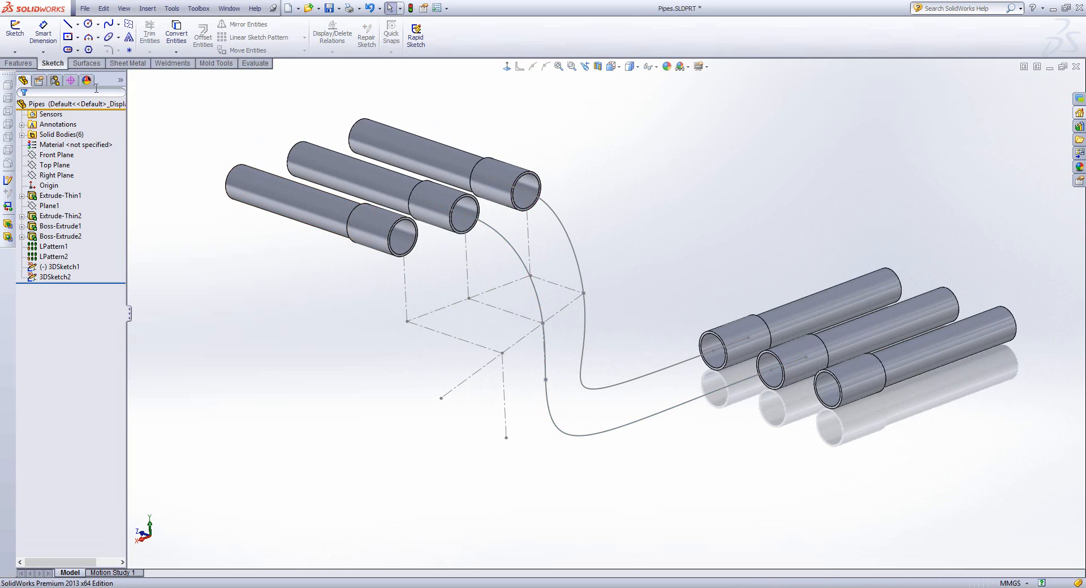
left_click(14, 52)
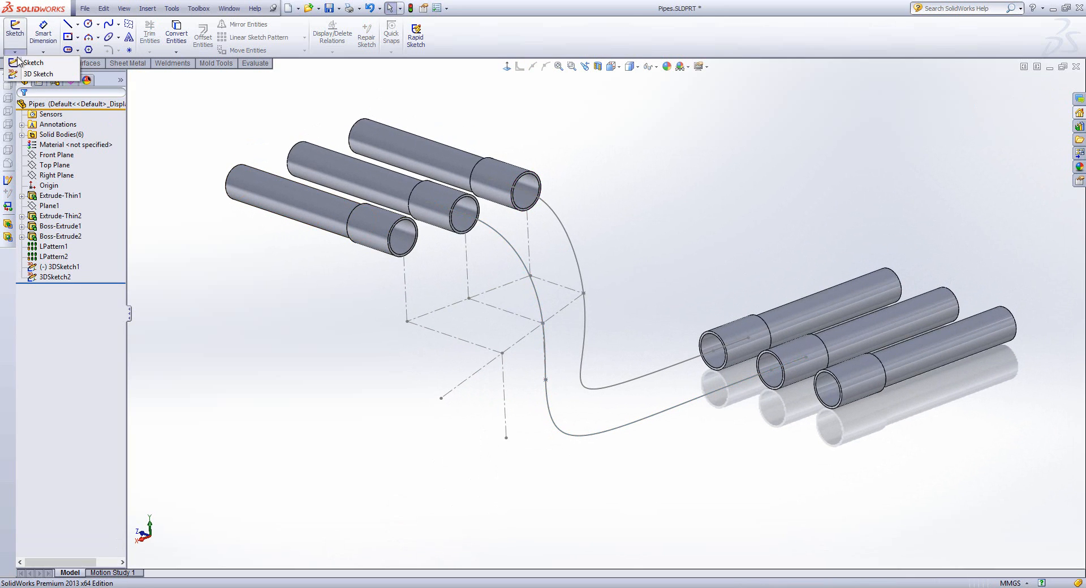
left_click(38, 74)
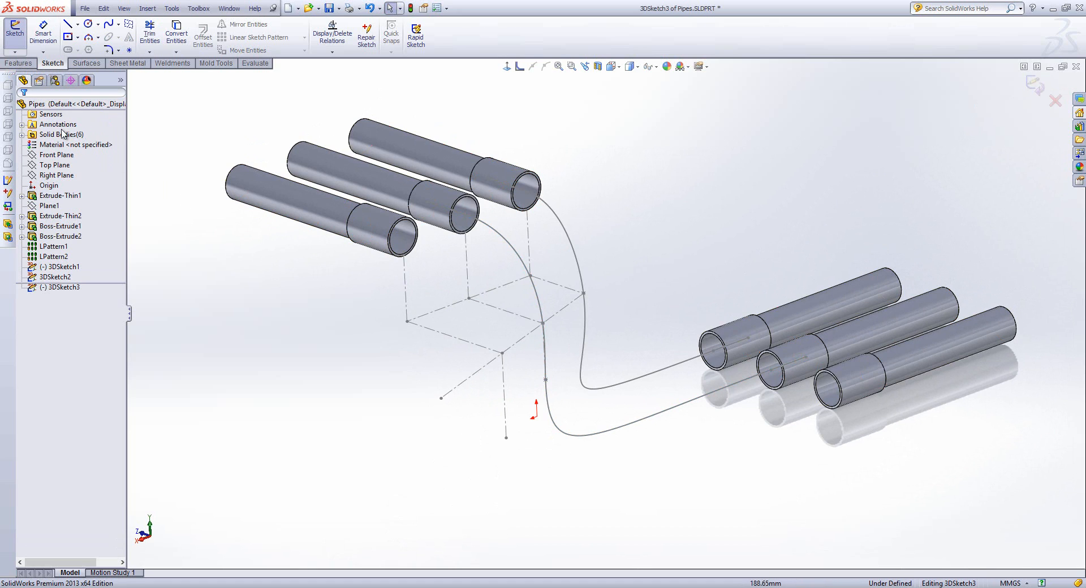
- Draw a spline from the third pipe's opening centre through both ends of its vertical construction line to the opposite third pipe's opening centre
left_click(107, 25)
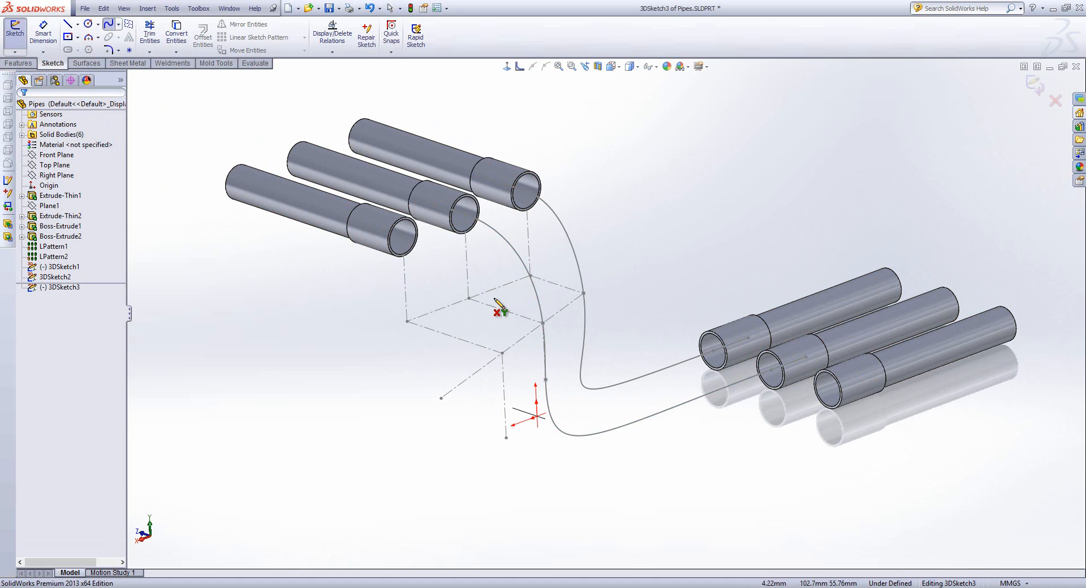
left_click(413, 237)
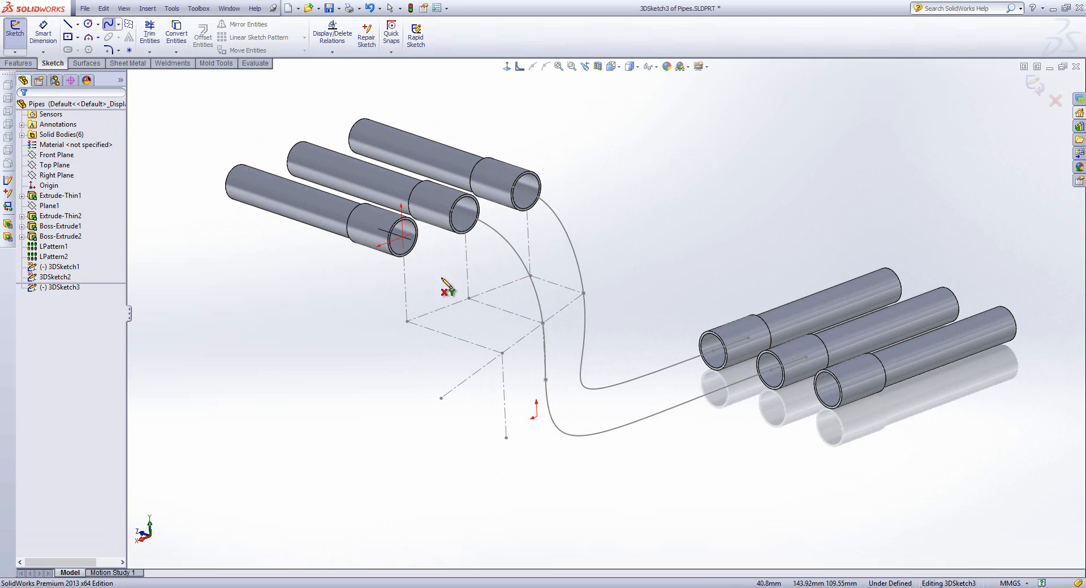
left_click(501, 353)
left_click(506, 437)
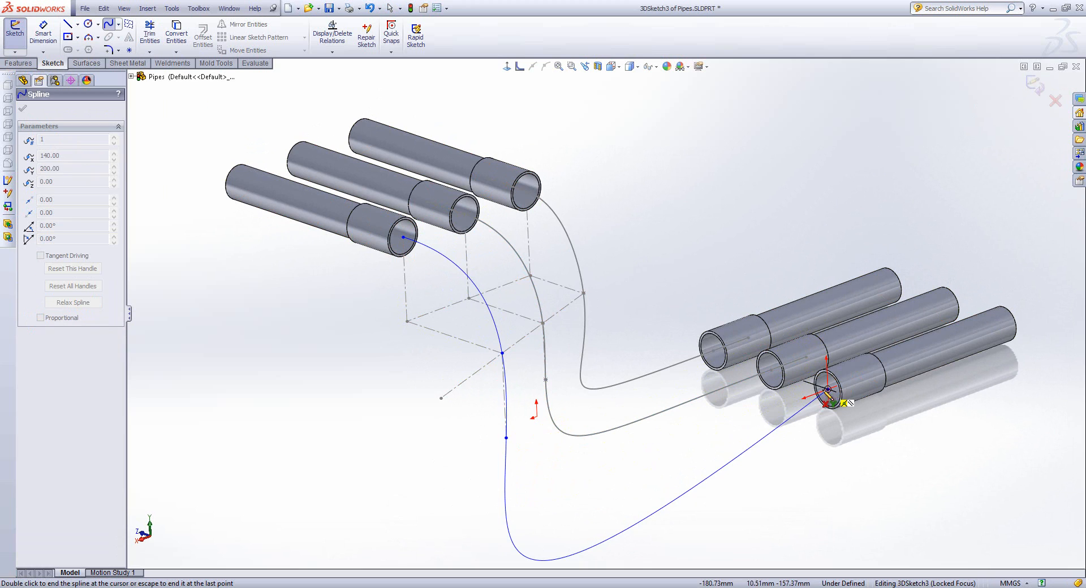
double_click(828, 389)
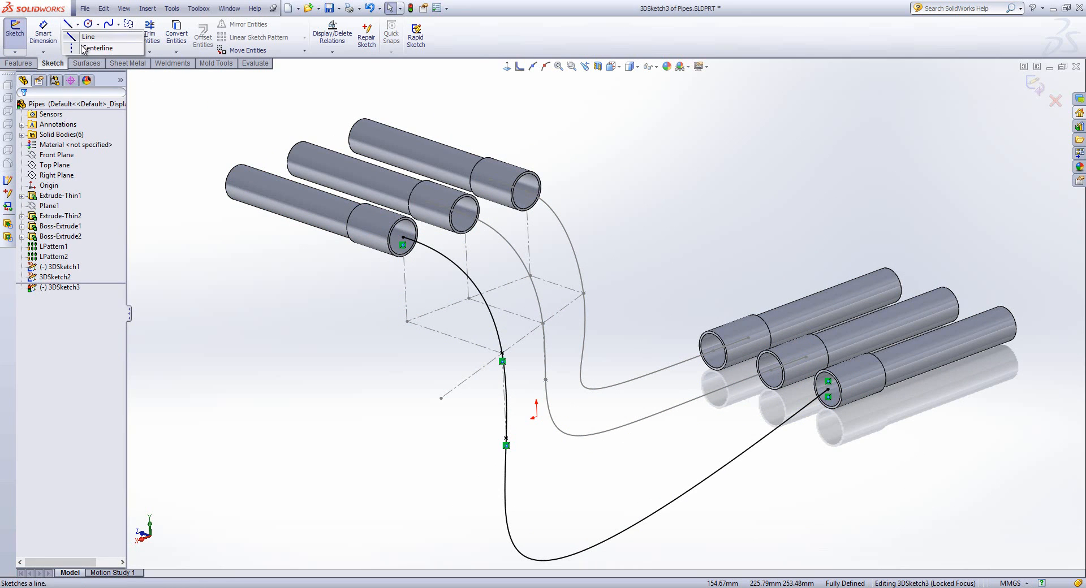
- Draw a centerline about 16 mm long from the third pipe's opening centre along Z into the pipe
left_click(68, 25)
left_click(403, 237)
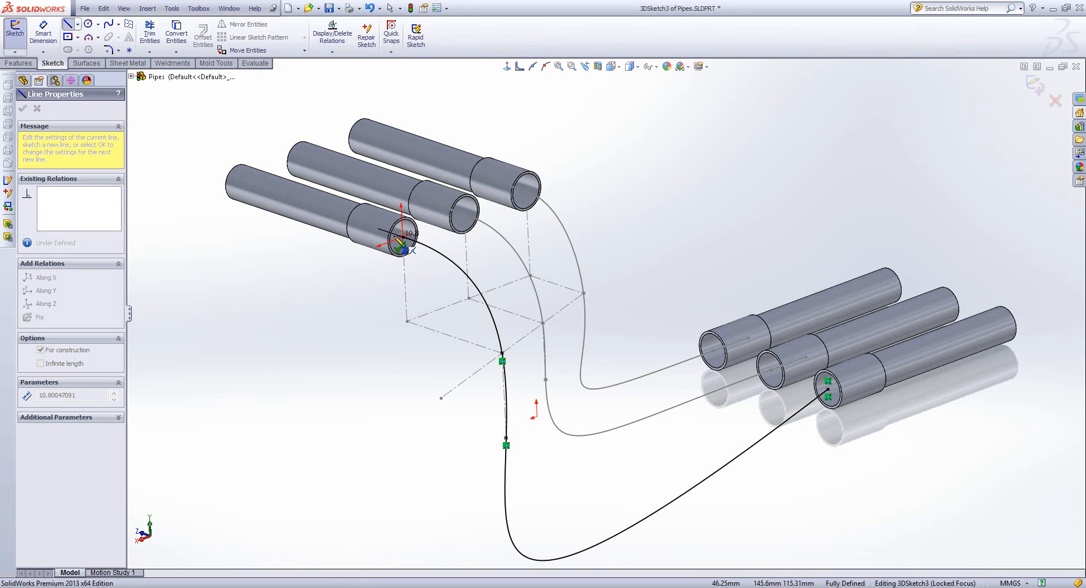
key("Escape")
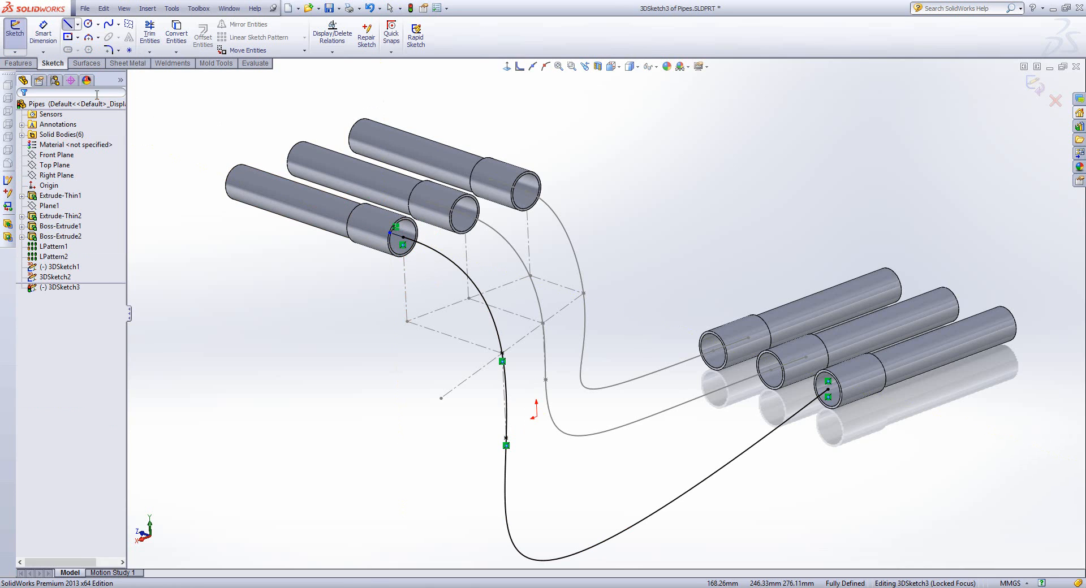
- Draw a short solid line from the opposite third pipe's opening centre into that pipe
left_click(69, 24)
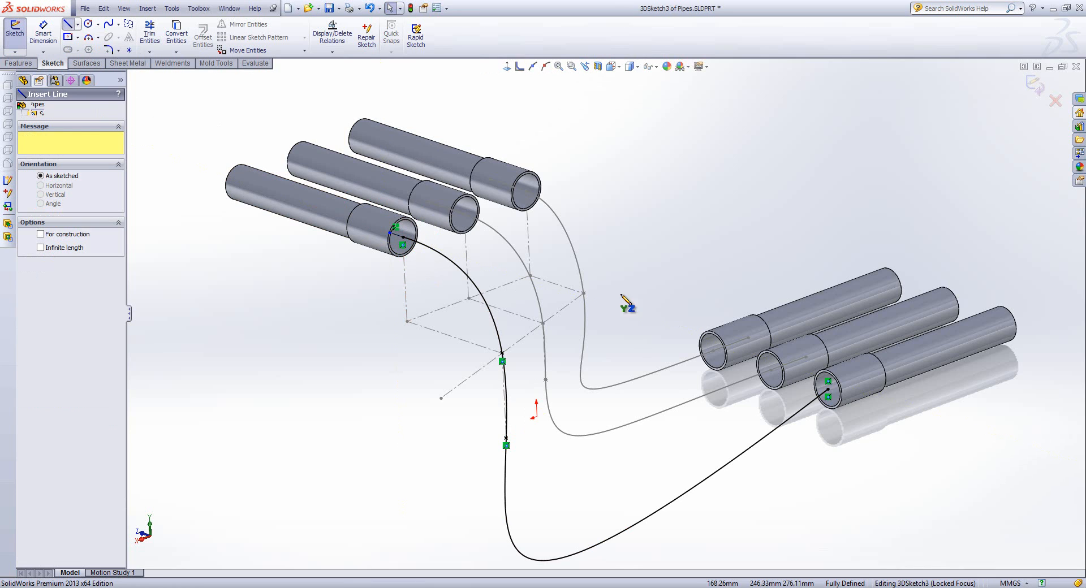
left_click(827, 388)
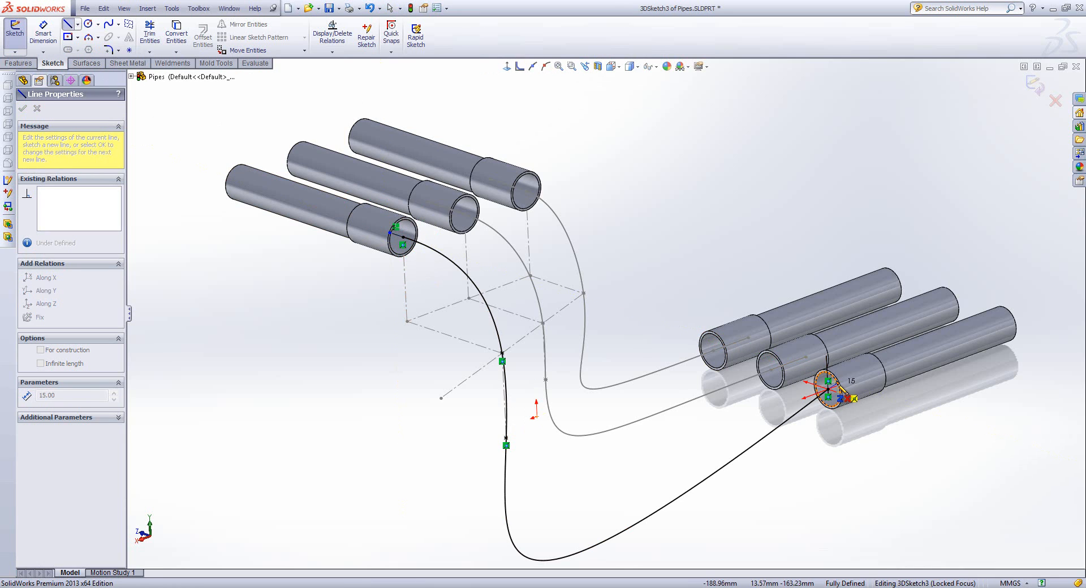
left_click(836, 385)
key("Escape")
- Constrain the inner endpoint of the short line to the opposite third pipe's inner end face with an On Plane relation
scroll(820, 385, "down", 6)
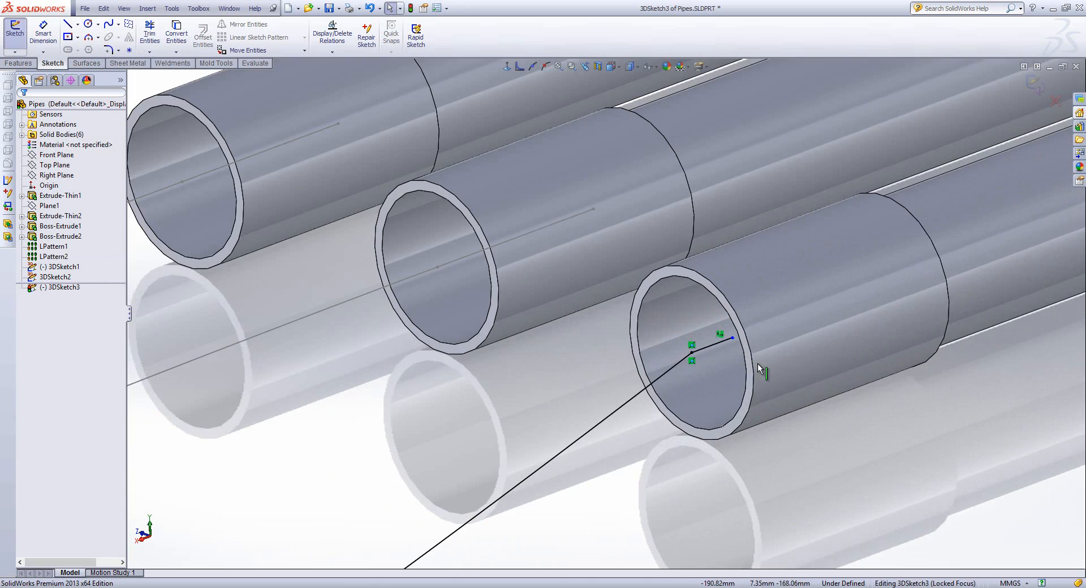
left_click(707, 341)
middle_click_drag(709, 342, 739, 324)
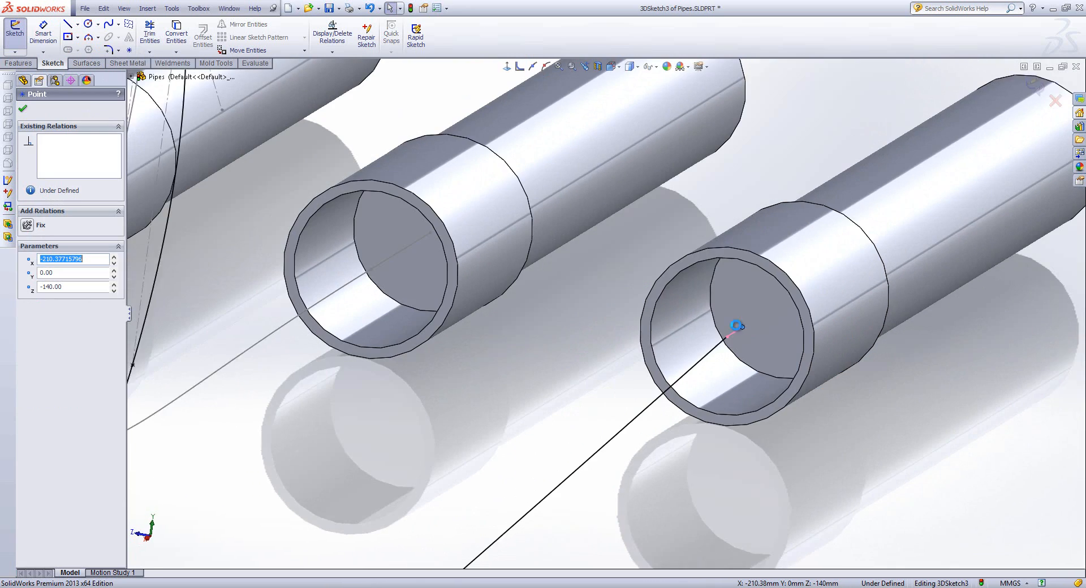
left_click(723, 316, "ctrl")
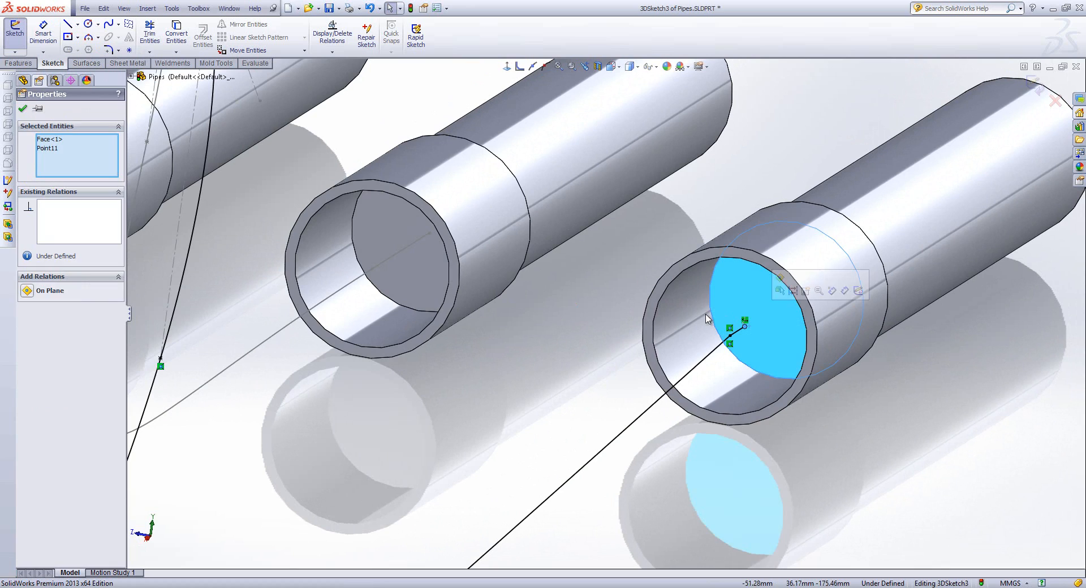
left_click(34, 290)
- Turn the short construction line inside the upper third pipe into a regular sketch line
scroll(510, 380, "up", 8)
scroll(510, 380, "up", 3)
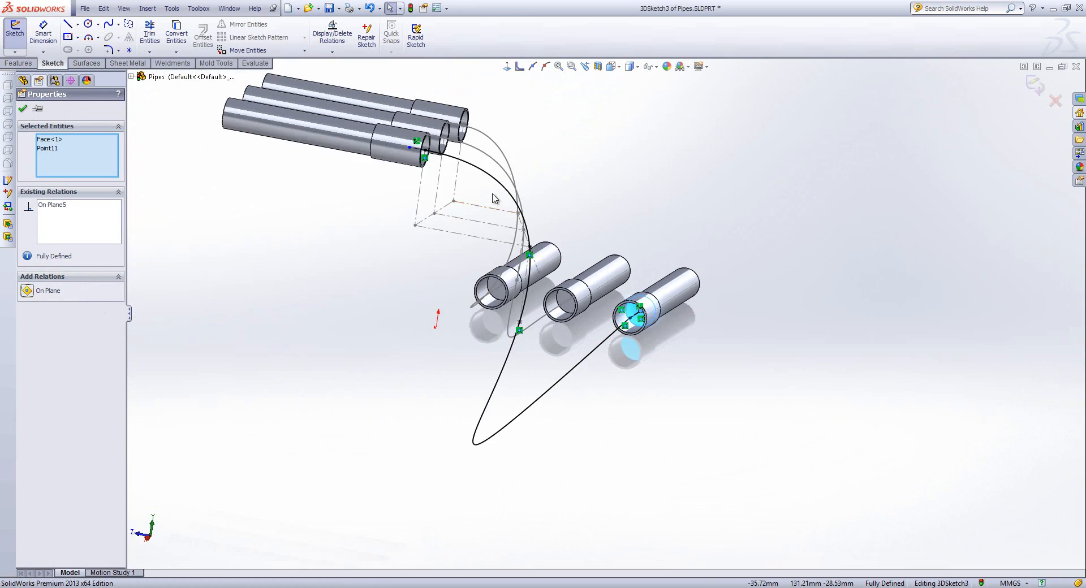
scroll(378, 165, "down", 4)
middle_click_drag(367, 166, 323, 170)
scroll(388, 168, "down", 3)
scroll(390, 172, "down", 2)
middle_click_drag(396, 196, 430, 232)
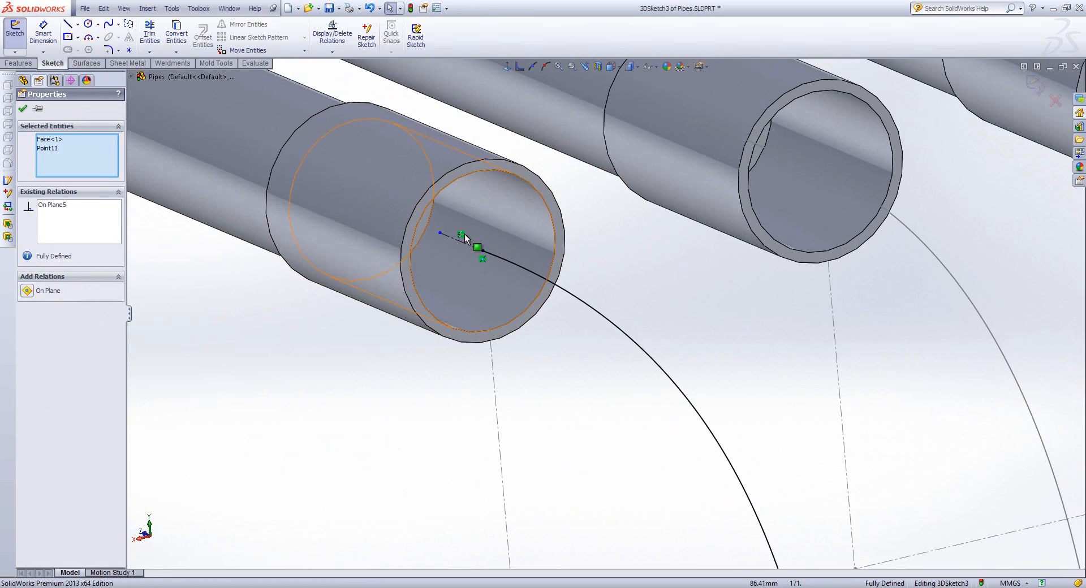
left_click(445, 240)
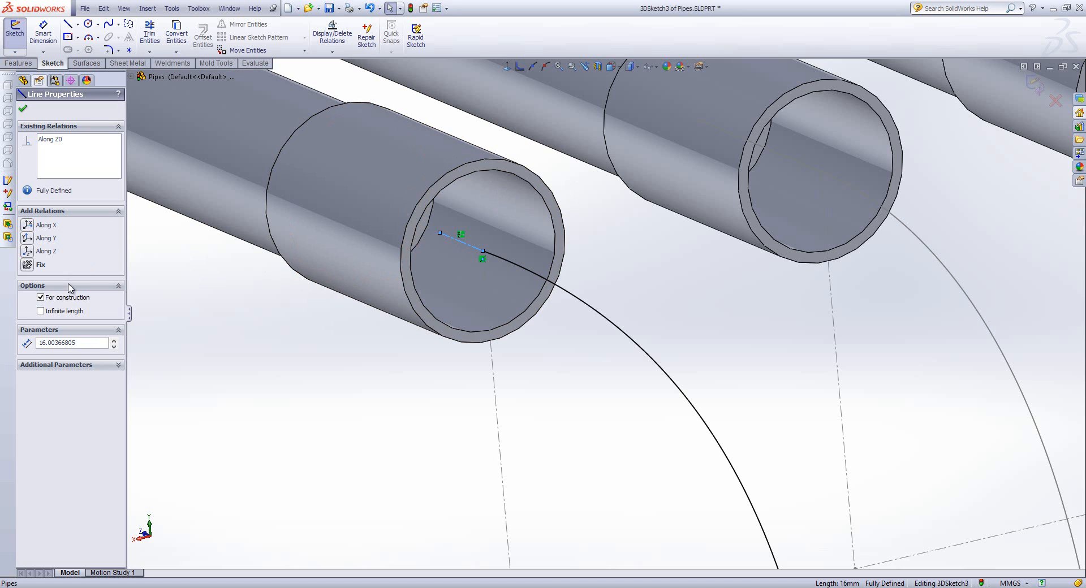
left_click(40, 297)
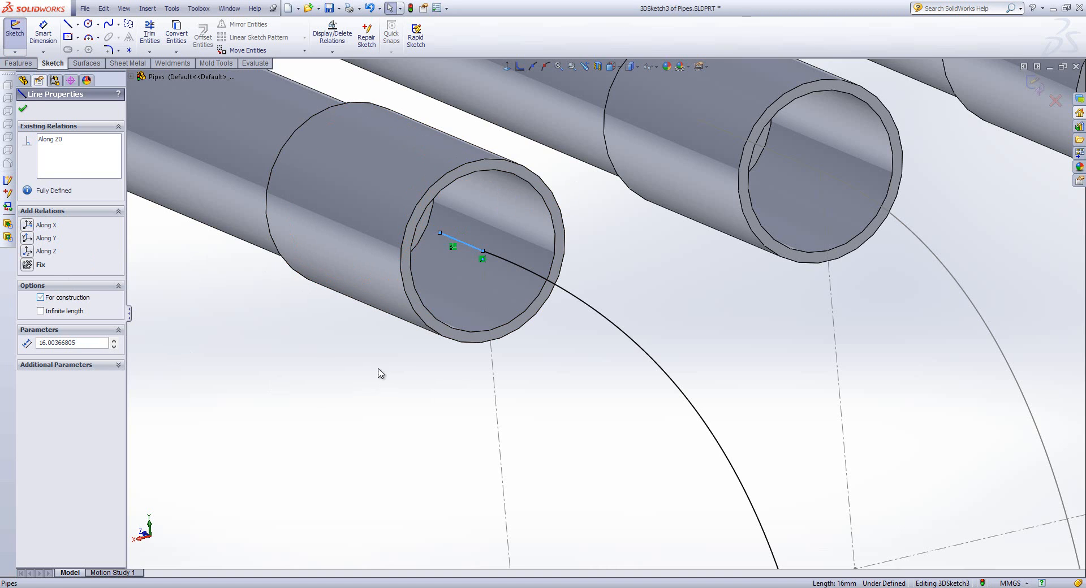
left_click(378, 370)
- Constrain that line's inner endpoint to the upper third pipe's inner end face with an On Plane relation
scroll(493, 243, "up", 2)
scroll(498, 243, "down", 1)
left_click(528, 288)
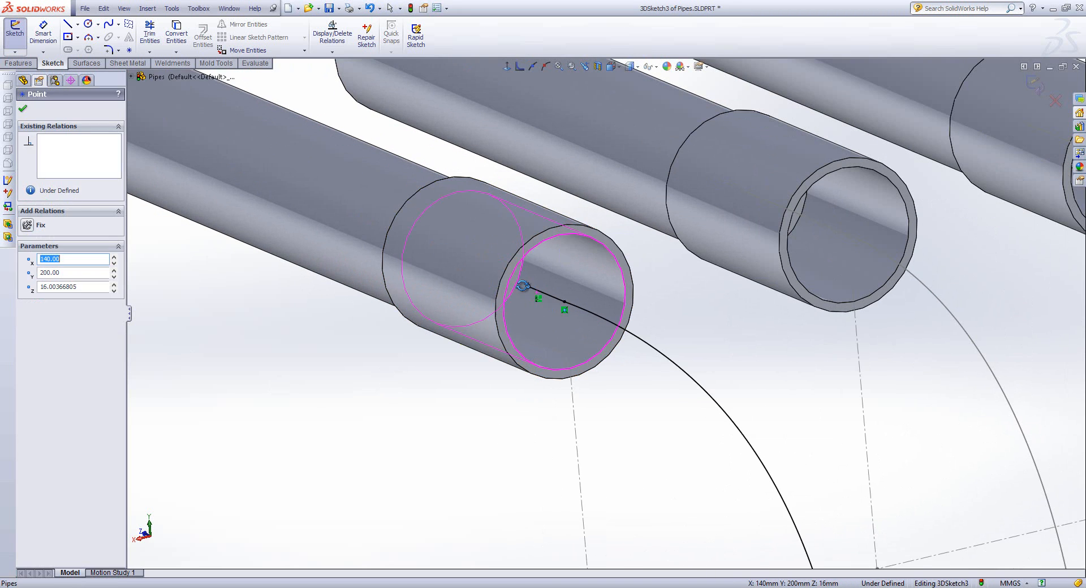
middle_click_drag(528, 288, 492, 266)
left_click(491, 266, "ctrl")
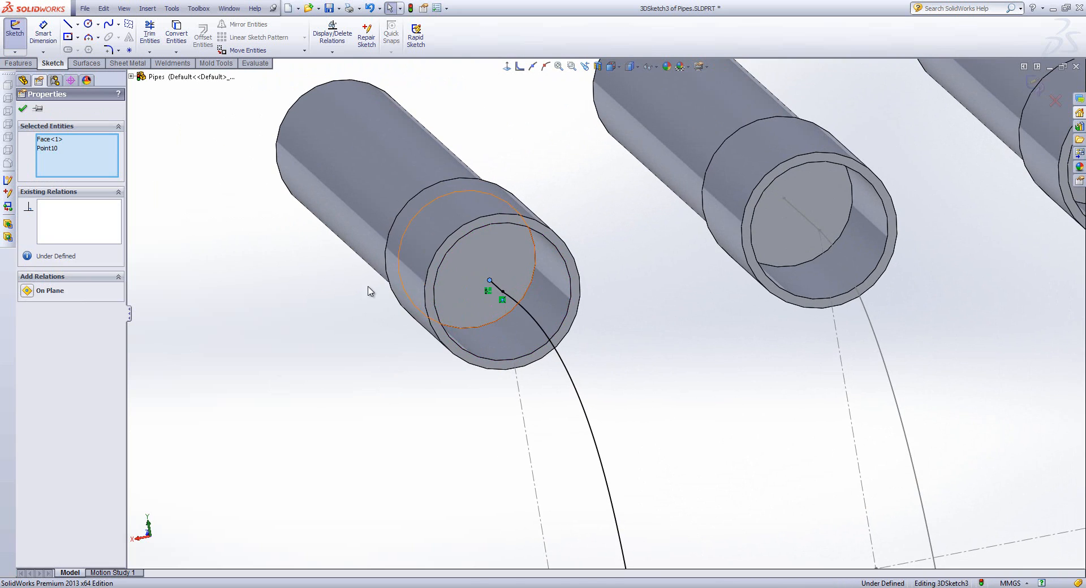
left_click(28, 291)
scroll(502, 377, "up", 2)
left_click(501, 378)
- Make the third spline tangent to the short line inside the upper third pipe
middle_click_drag(552, 342, 653, 321)
left_click(555, 300)
left_click(576, 303, "ctrl")
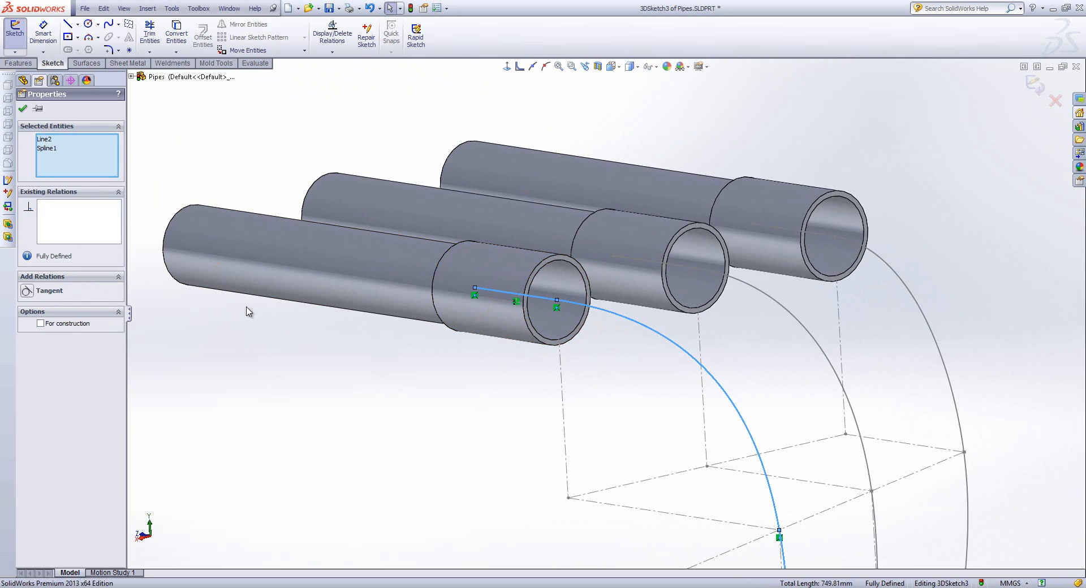
left_click(28, 291)
scroll(500, 380, "up", 4)
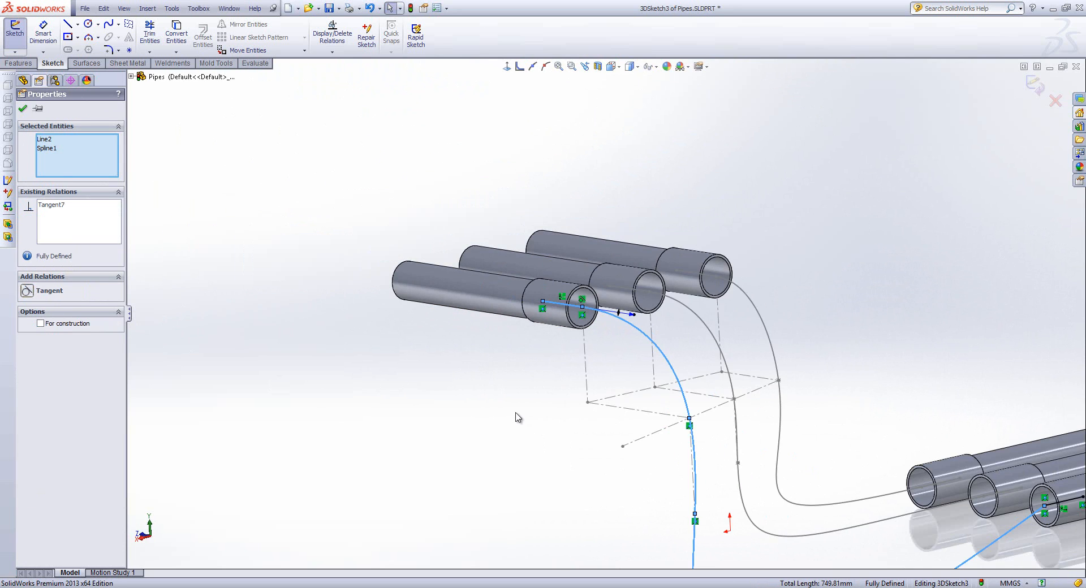
left_click(515, 413)
- Make the third spline tangent to the short line inside the opposite third pipe
scroll(515, 414, "up", 3)
scroll(695, 384, "down", 3)
scroll(693, 320, "down", 2)
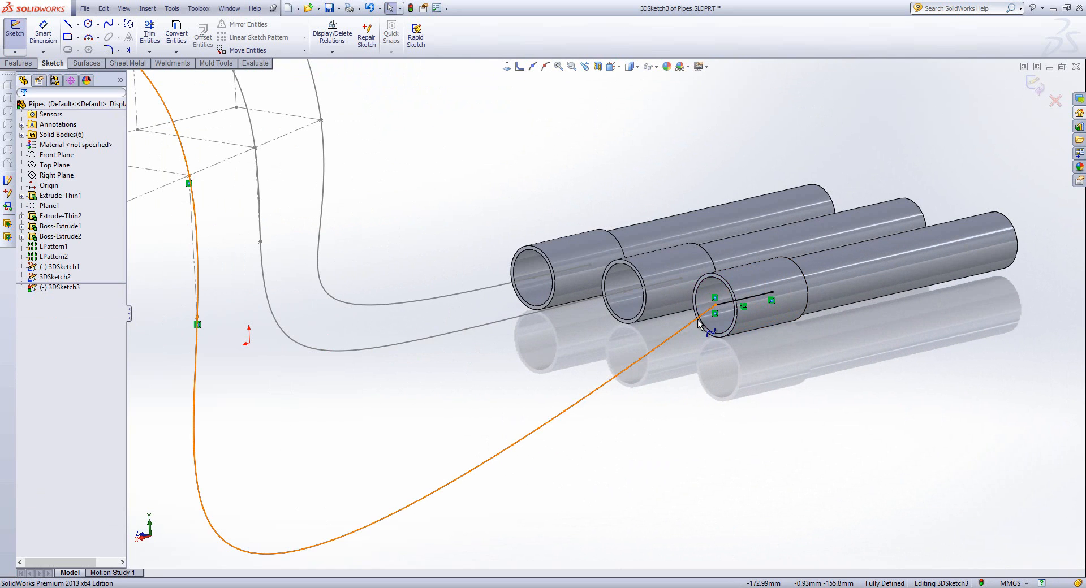
left_click(693, 321)
scroll(714, 299, "down", 5)
left_click(741, 268, "ctrl")
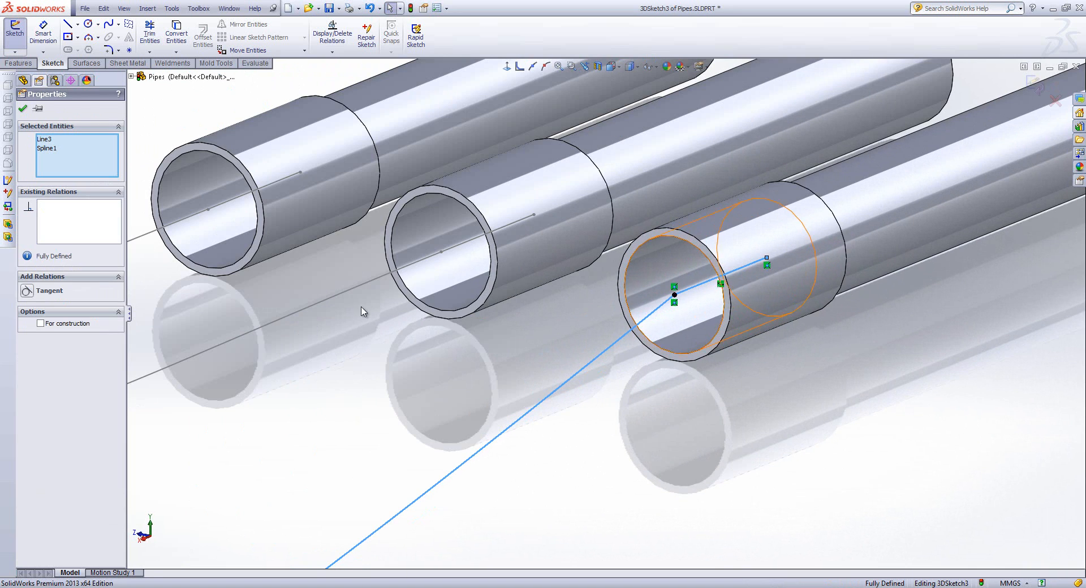
left_click(27, 290)
- Shorten the third spline's tangency handle at the opposite-pipe end to soften its lower bend
scroll(535, 368, "up", 8)
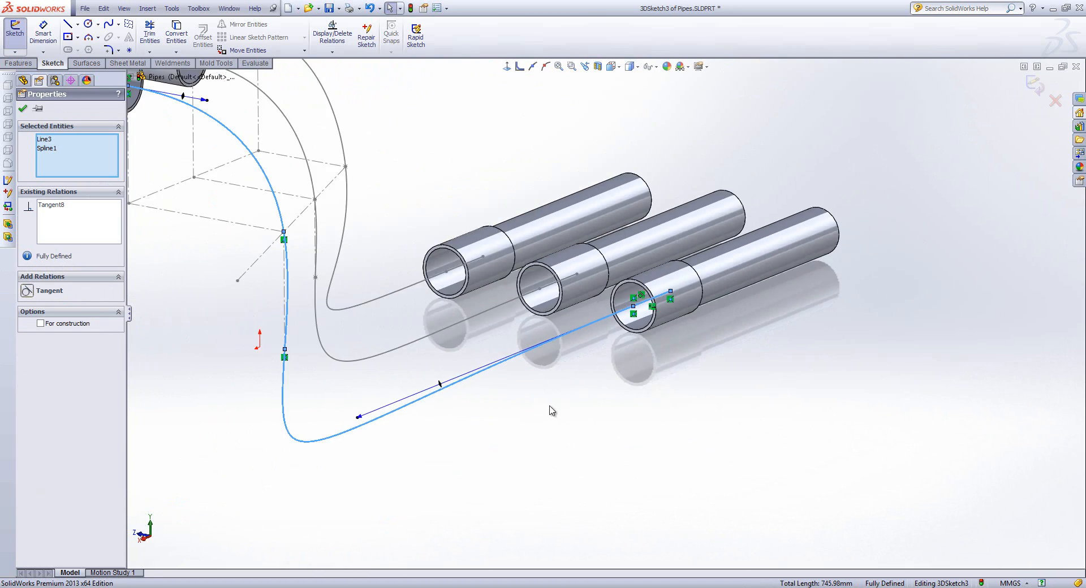
mouse_move(432, 344)
middle_mouse_down()
mouse_move(439, 365)
mouse_move(491, 381)
middle_mouse_up()
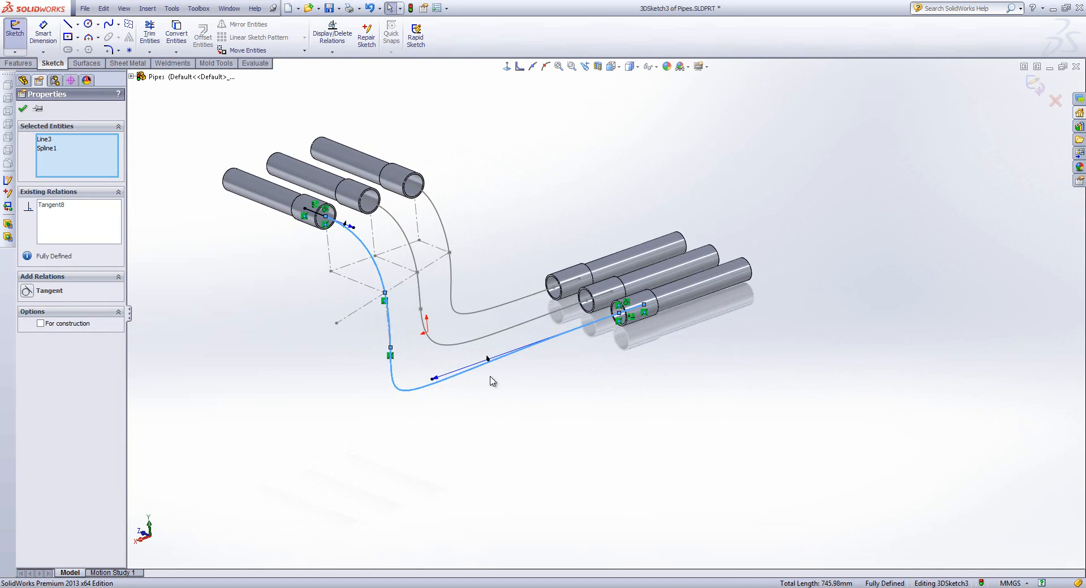
left_click_drag(431, 380, 496, 361)
left_click(494, 266)
- Close the 3D sketch and convert the outline of the first upper pipe's inner end face into a new, closed-out sketch
scroll(492, 290, "down", 2)
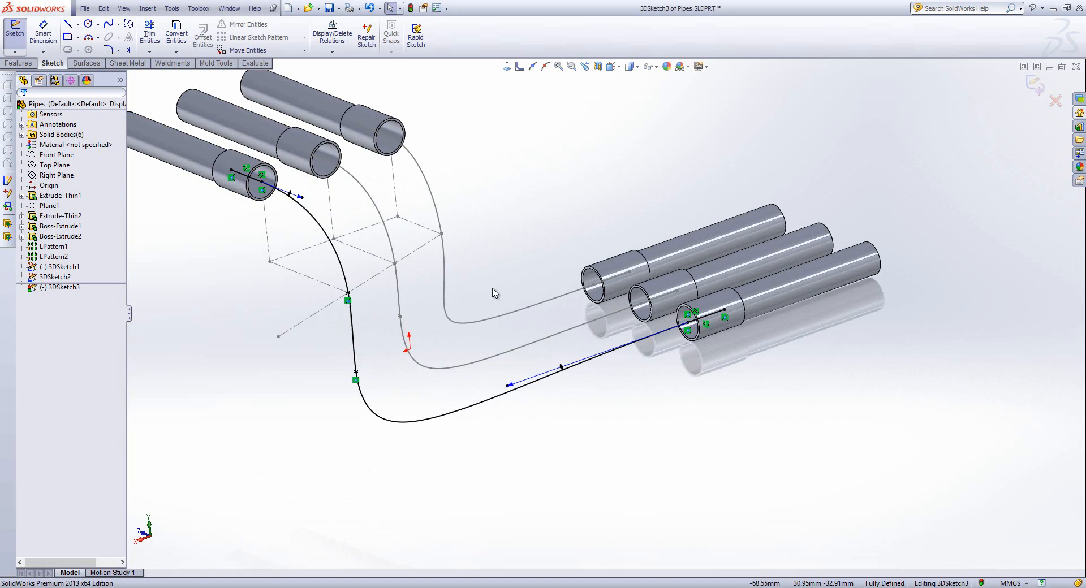
mouse_move(435, 204)
middle_mouse_down()
mouse_move(407, 171)
mouse_move(370, 198)
middle_mouse_up()
scroll(354, 113, "down", 3)
left_click(431, 178)
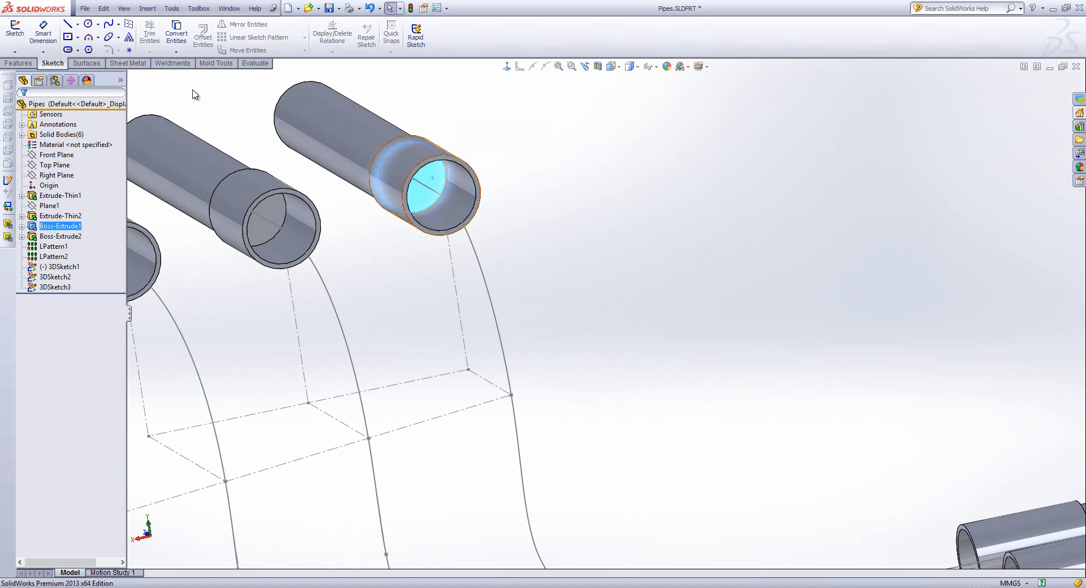
left_click(15, 34)
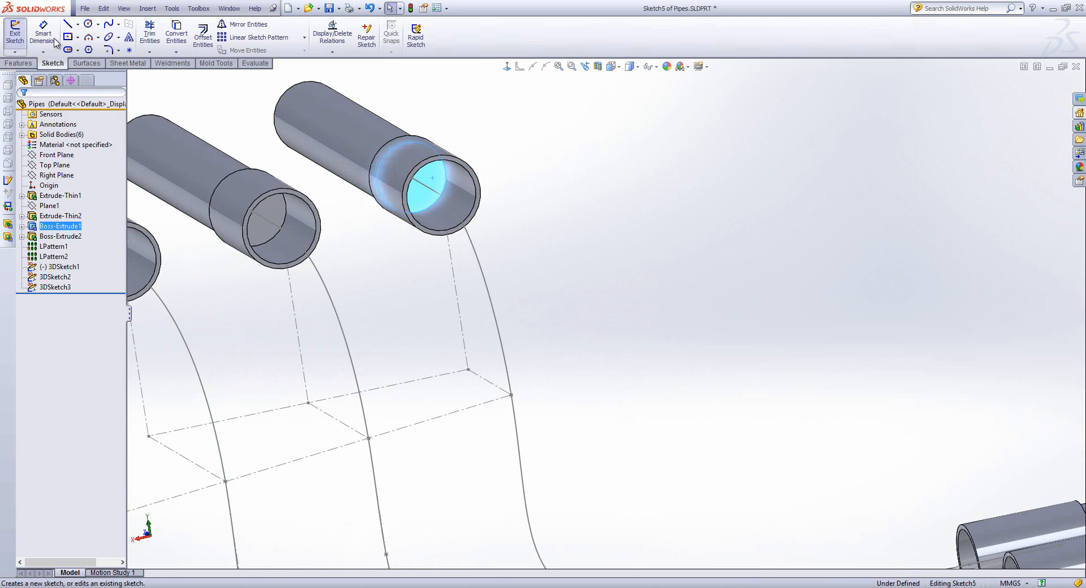
scroll(431, 182, "down", 2)
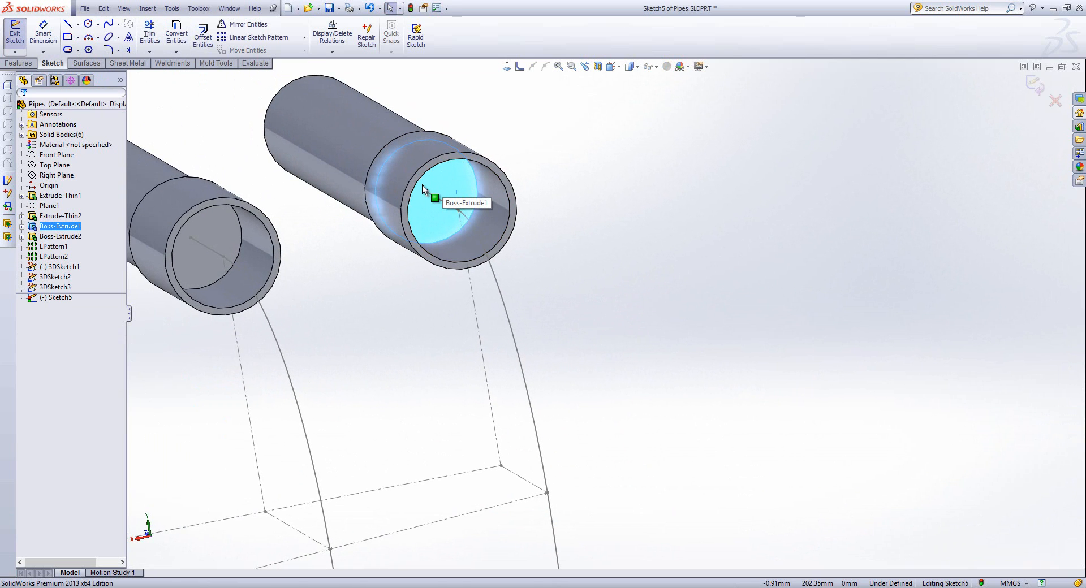
left_click(180, 35)
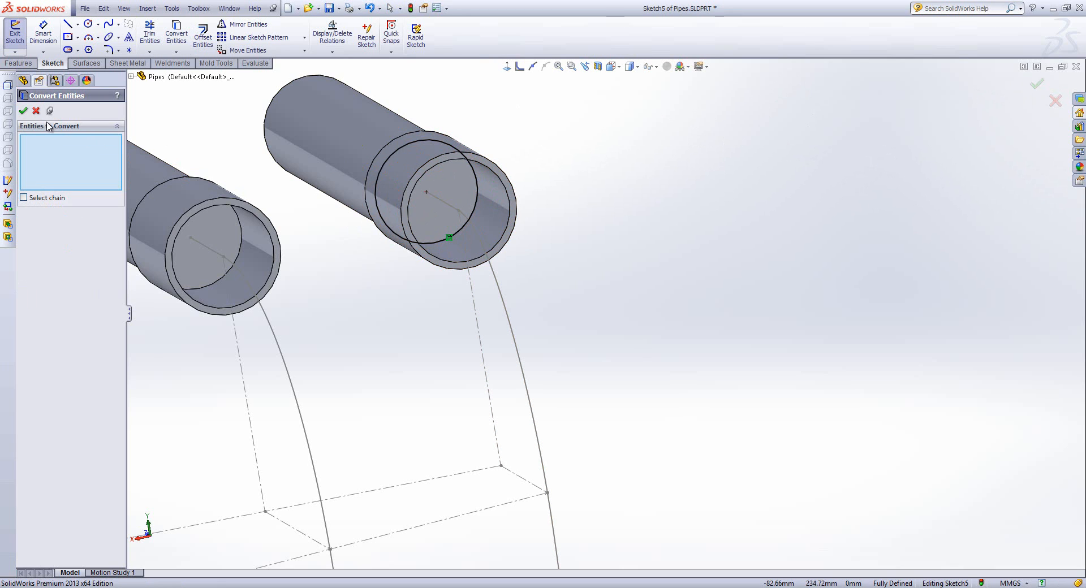
left_click(24, 111)
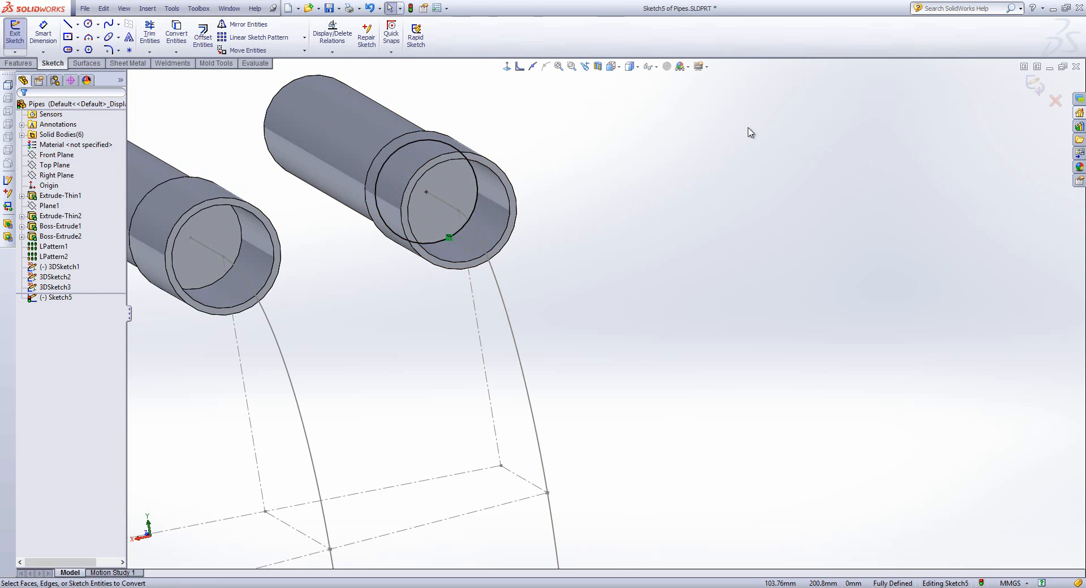
left_click(1033, 85)
- Start a sketch on the middle upper pipe's inner end face and convert the face outline into it
left_click(226, 240)
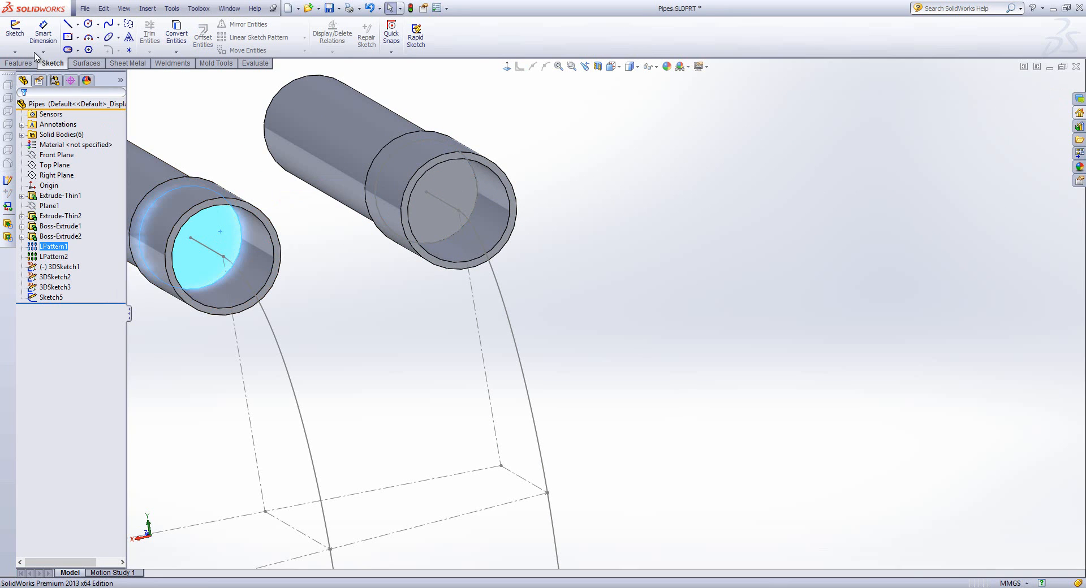
left_click(14, 29)
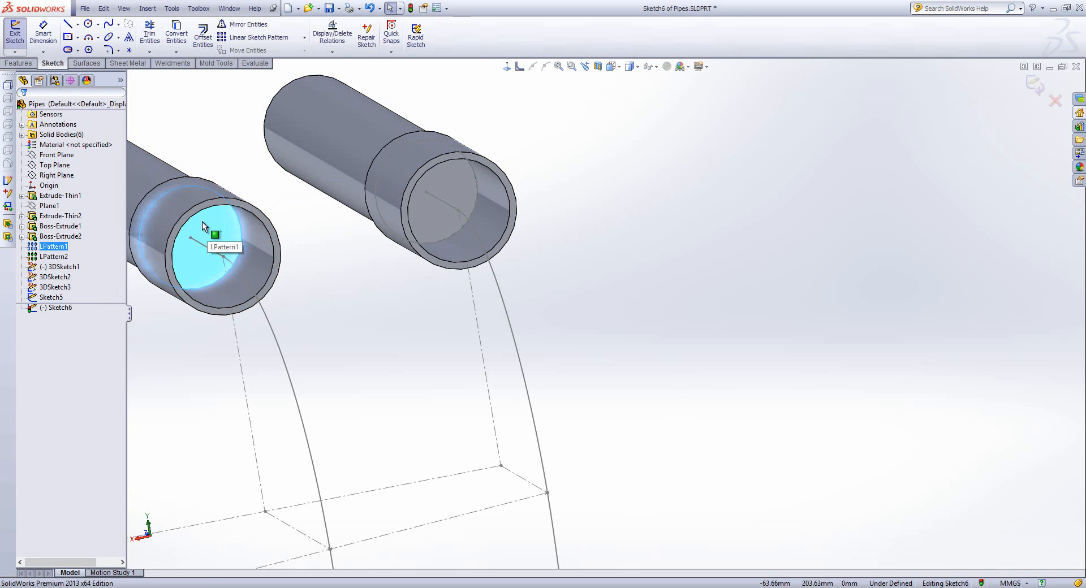
left_click(176, 35)
left_click(179, 34)
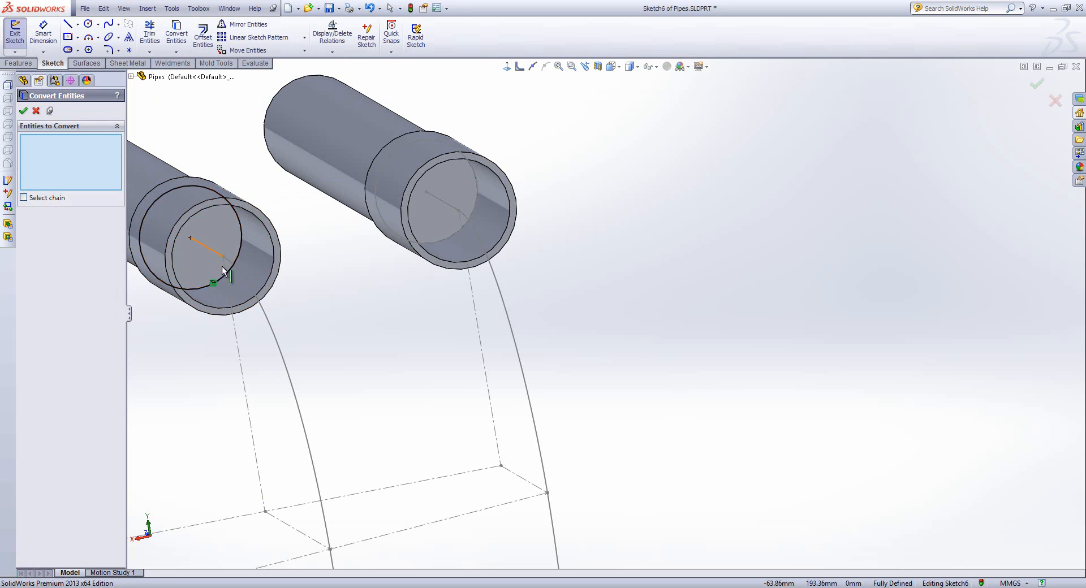
left_click(25, 111)
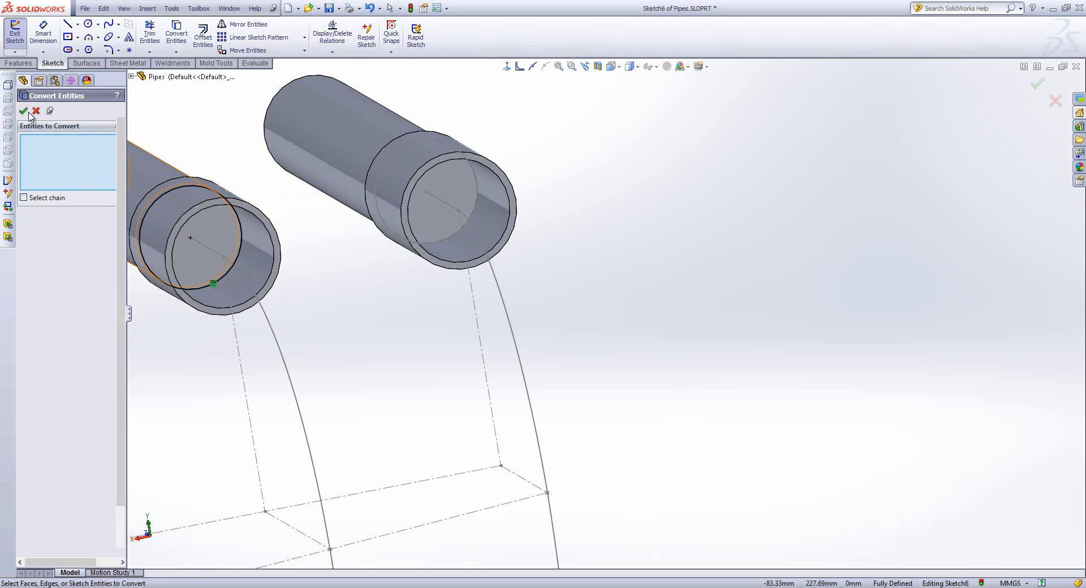
- Exit the middle pipe's sketch and convert the third upper pipe's inner end face outline into its own sketch, closing it too
scroll(266, 277, "up", 5)
scroll(340, 296, "down", 3)
scroll(390, 314, "down", 2)
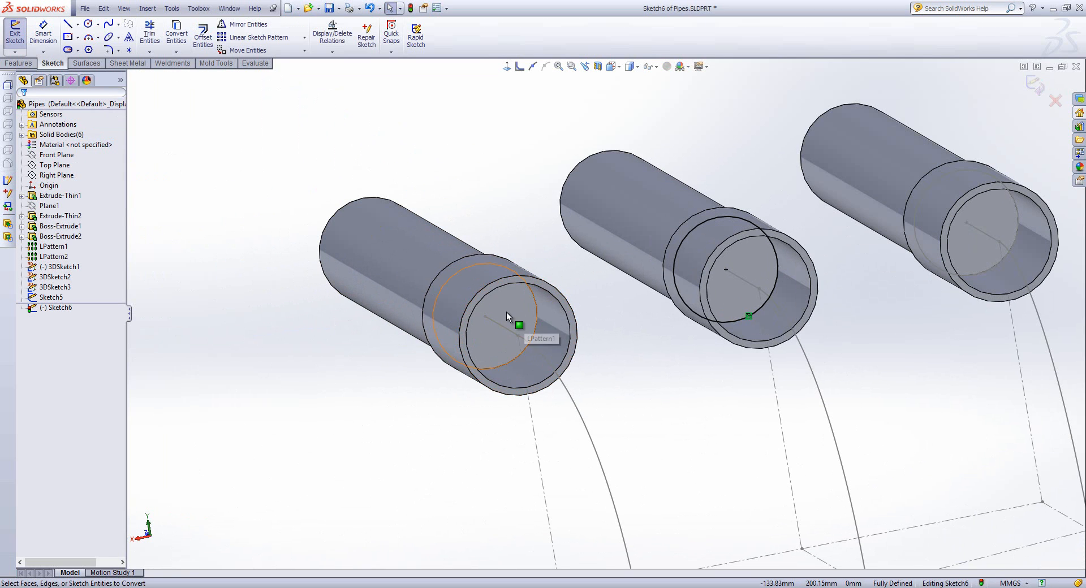
left_click(504, 320)
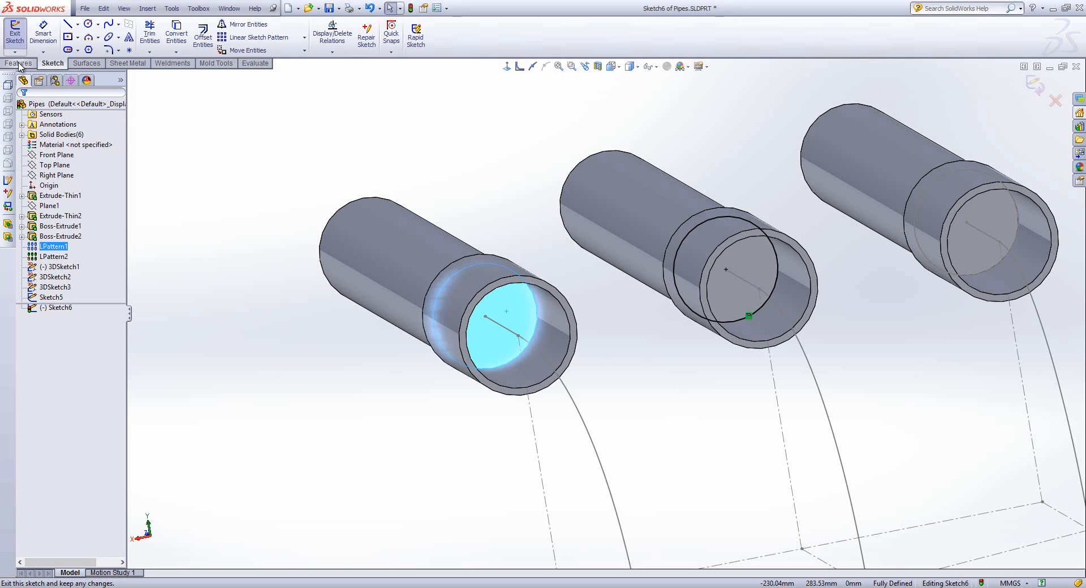
left_click(1034, 84)
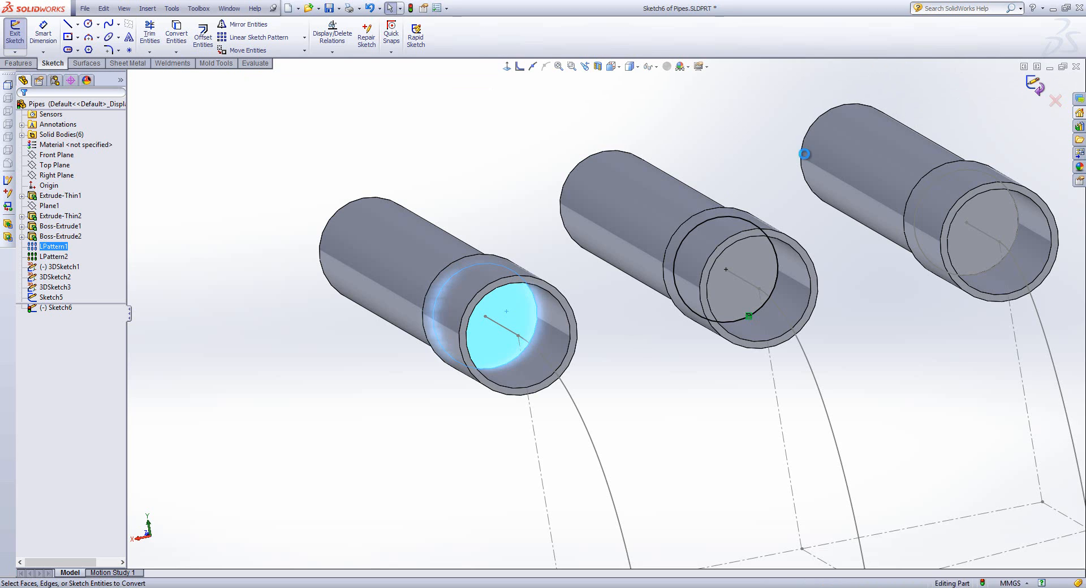
left_click(14, 31)
left_click(176, 34)
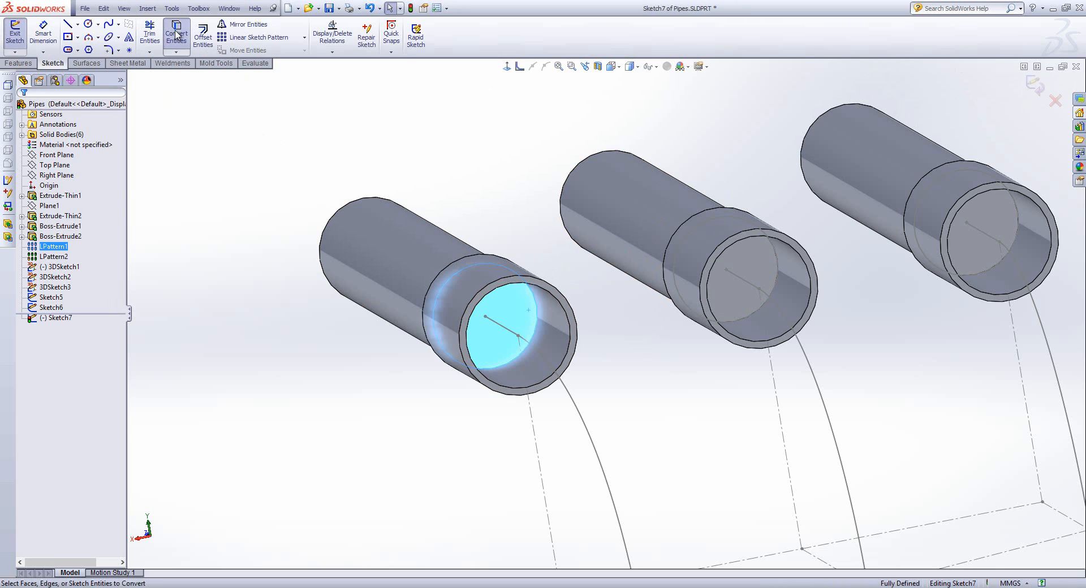
left_click(24, 111)
scroll(606, 310, "up", 5)
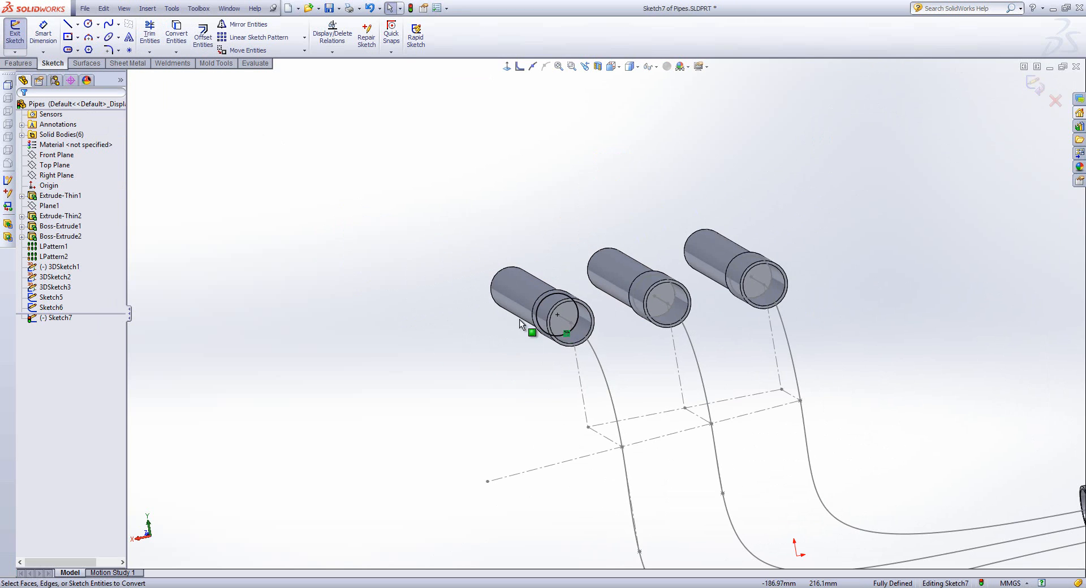
left_click(1033, 86)
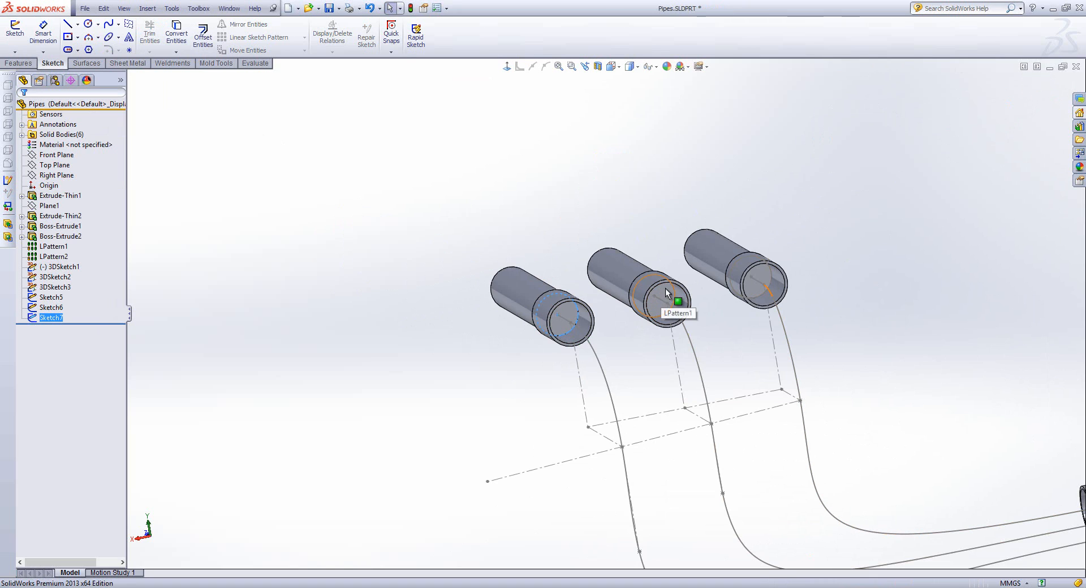
- Sweep the circular profile Sketch5 along its spline path 3DSketch1 to connect the first pair of pipes
scroll(681, 317, "up", 4)
middle_click_drag(722, 361, 776, 315)
scroll(776, 315, "down", 5)
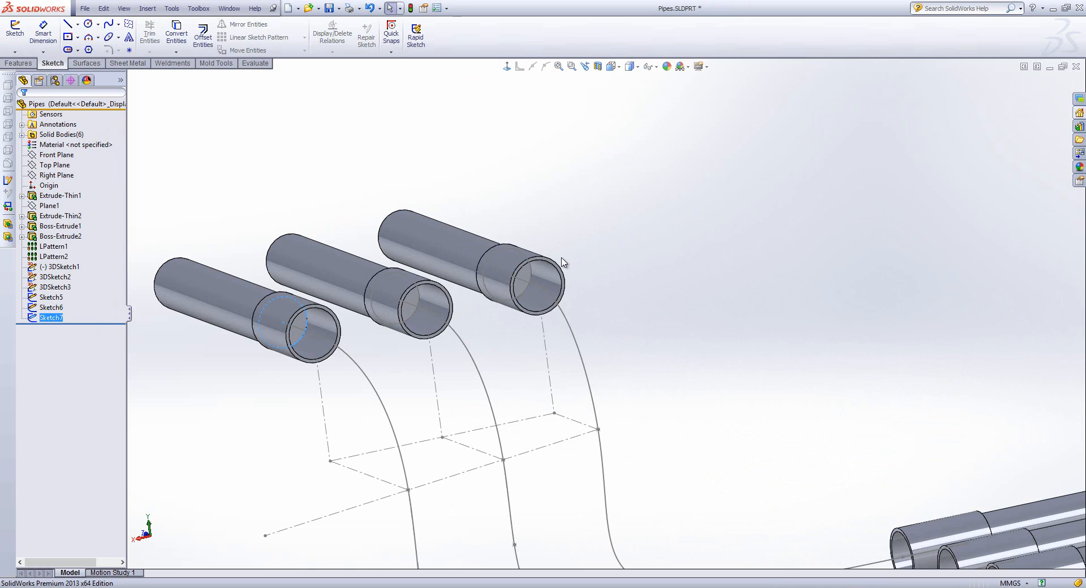
scroll(621, 300, "up", 3)
scroll(494, 319, "down", 3)
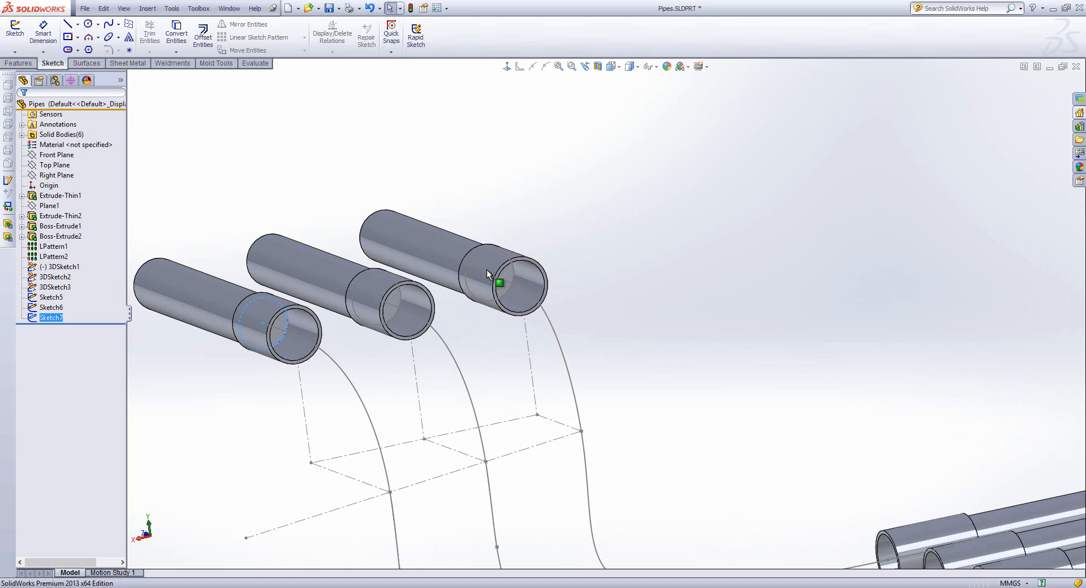
scroll(600, 299, "up", 3)
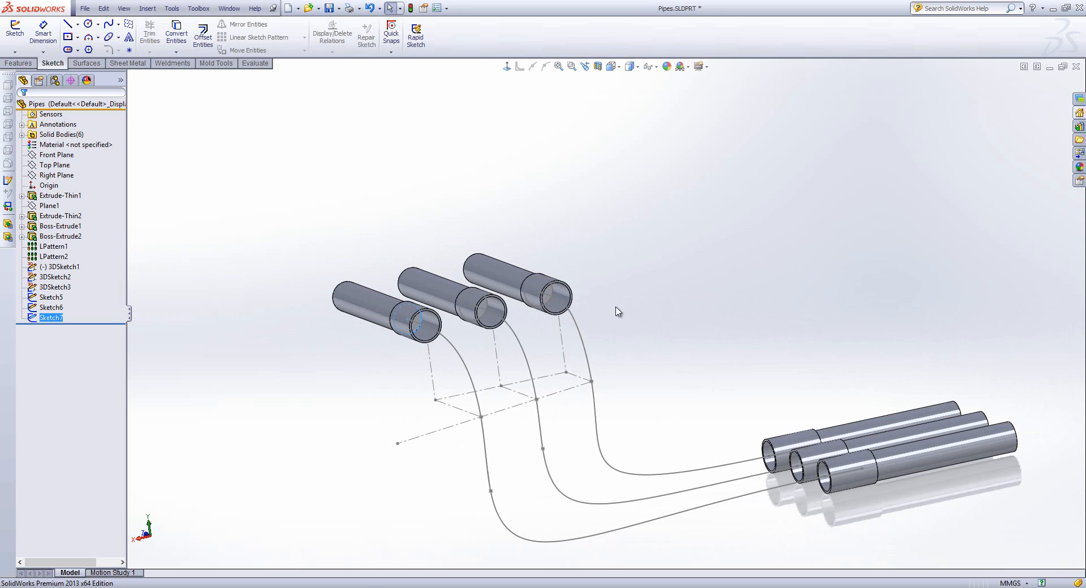
left_click(615, 310)
left_click(20, 63)
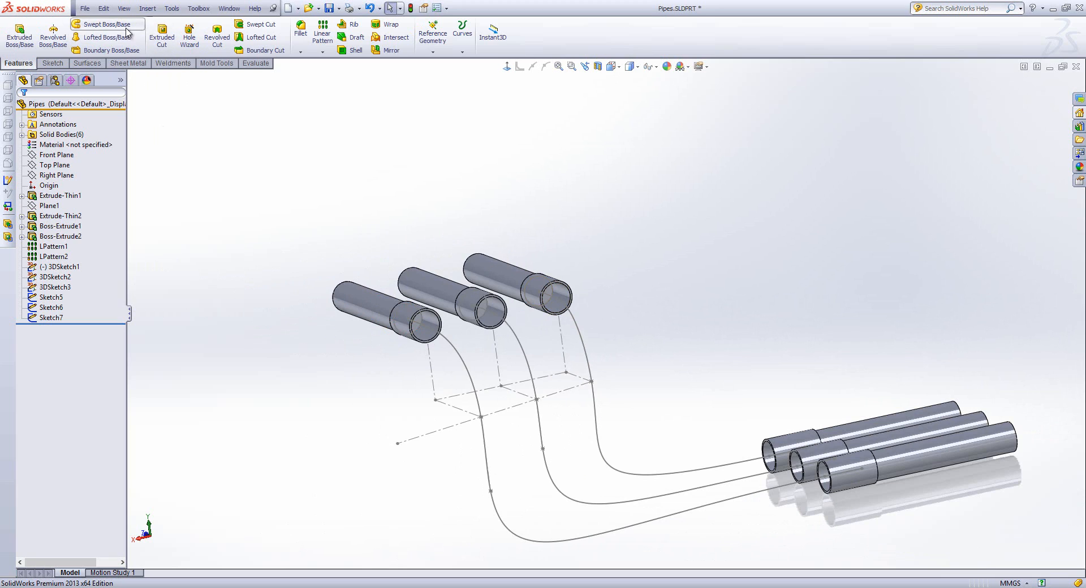
left_click(106, 25)
scroll(501, 312, "down", 3)
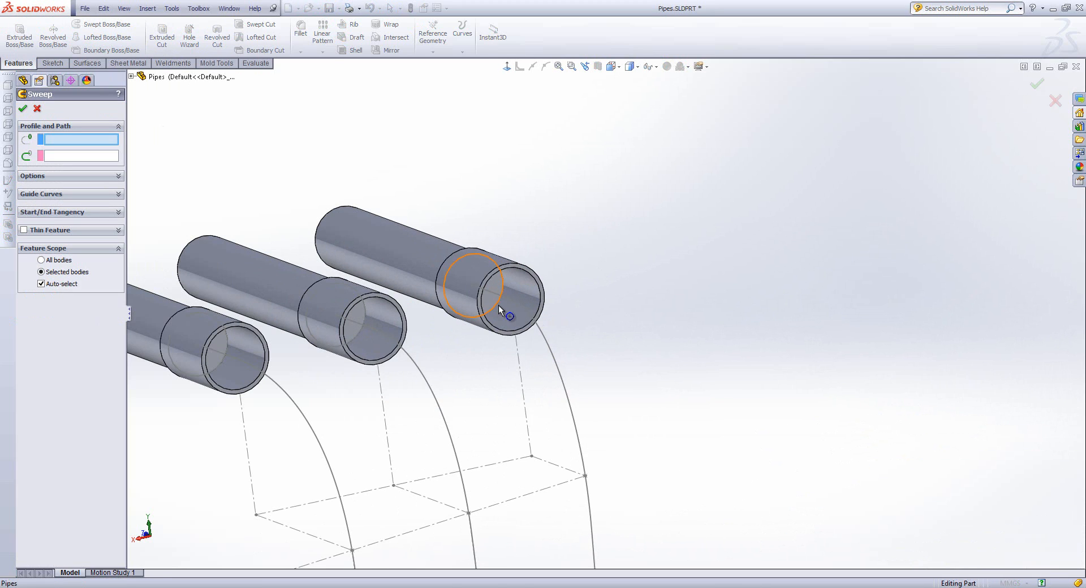
left_click(498, 309)
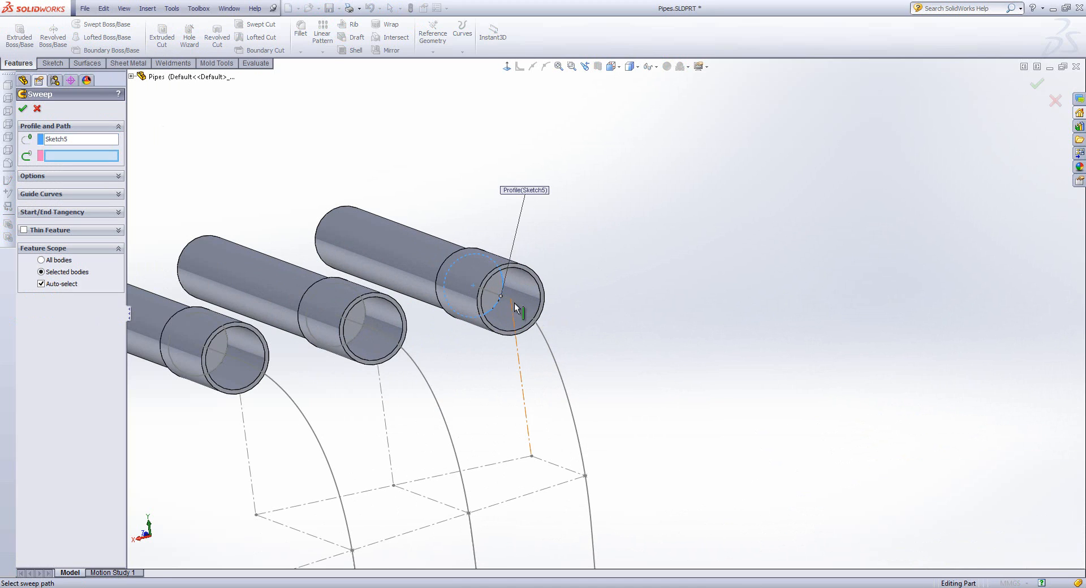
left_click(515, 300)
scroll(656, 354, "up", 3)
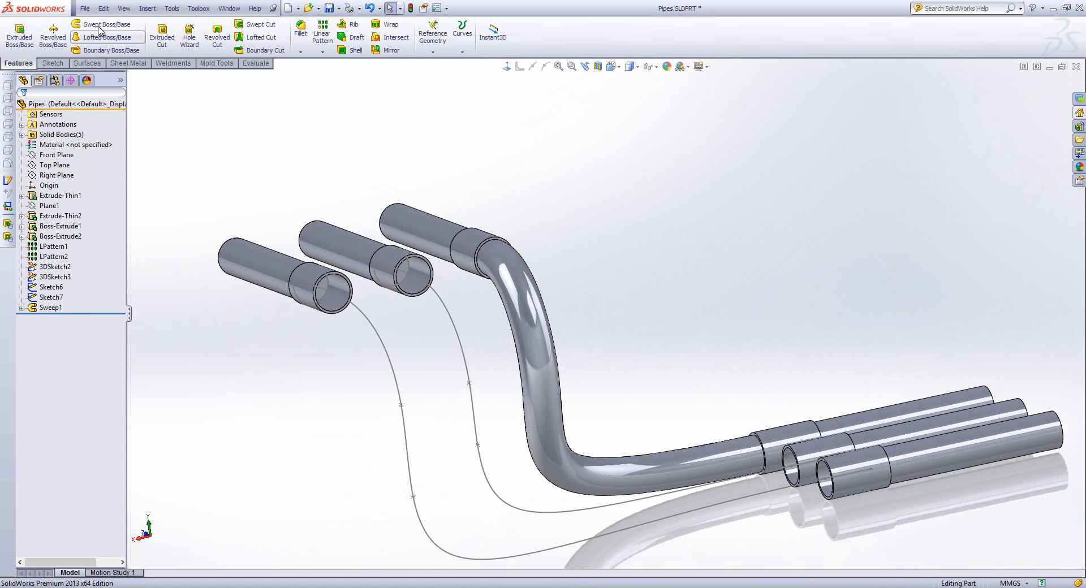
- Sweep the circular profile Sketch6 along 3DSketch2 to connect the middle pair of pipes
left_click(100, 25)
left_click(407, 262)
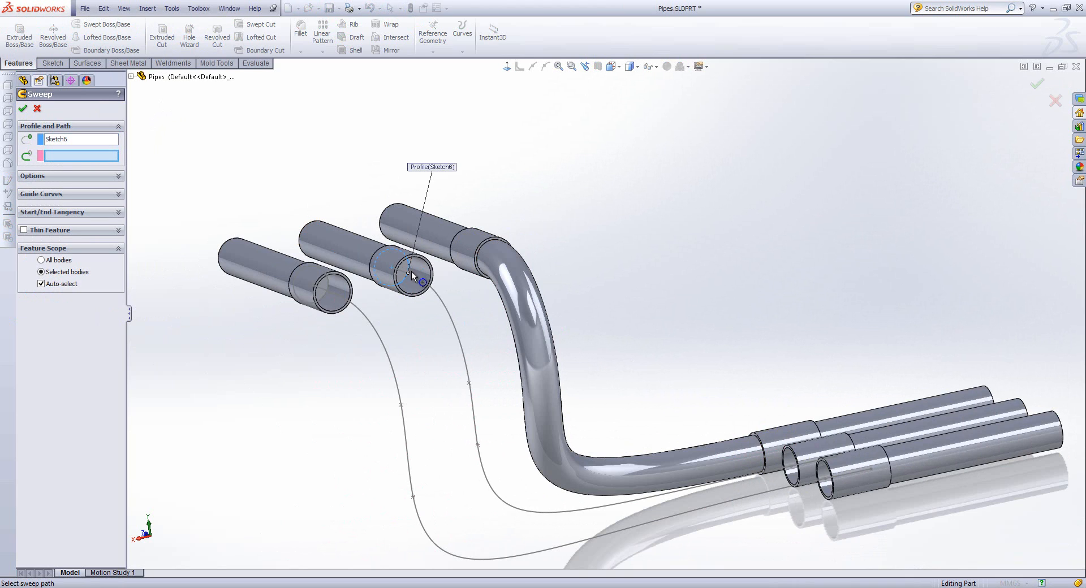
left_click(425, 286)
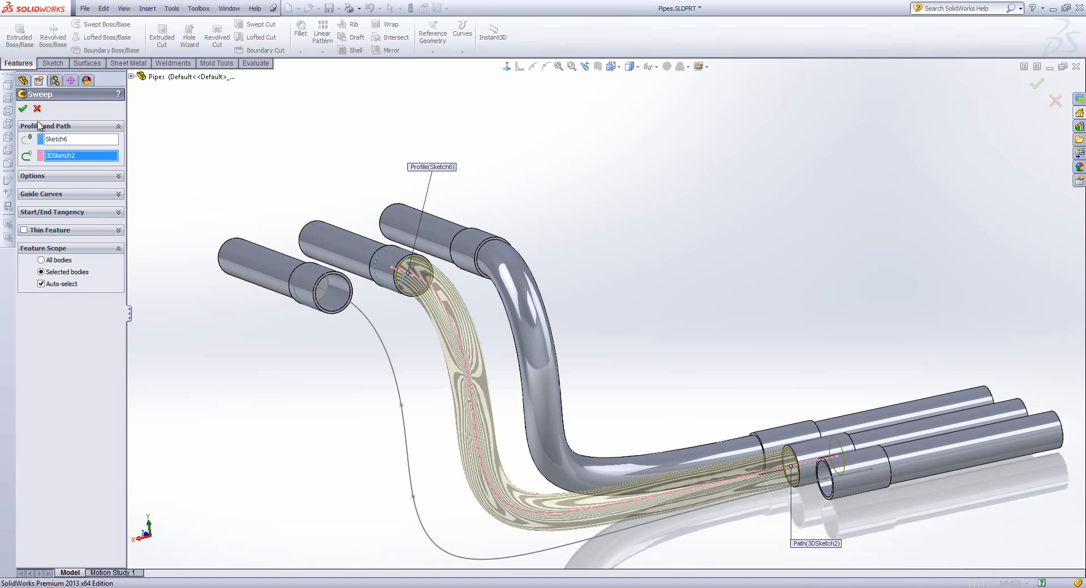
left_click(23, 110)
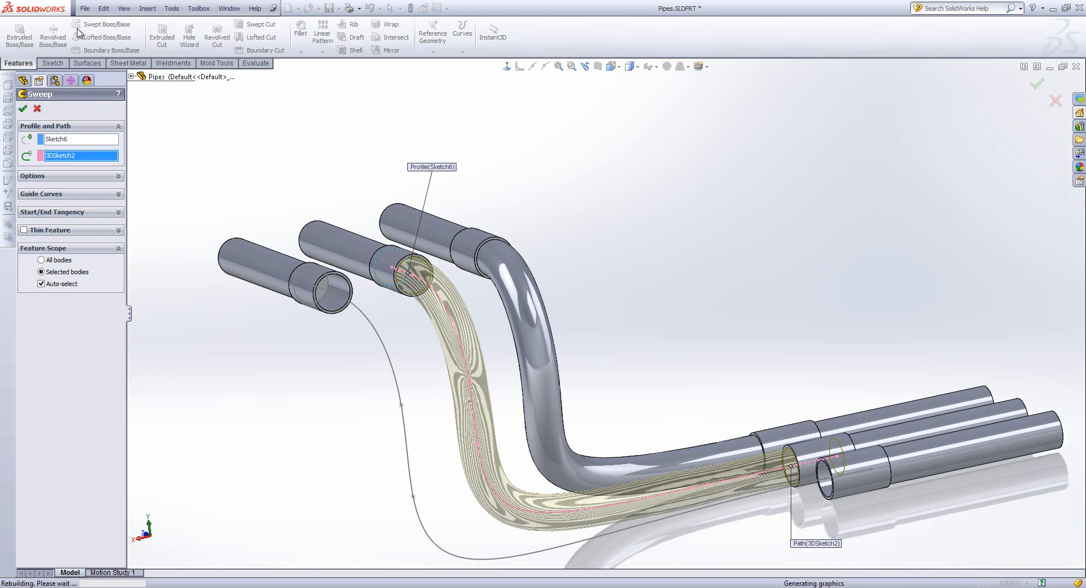
- Sweep the circular profile Sketch7 along 3DSketch3 to connect the third pair of pipes
left_click(327, 284)
left_click(365, 314)
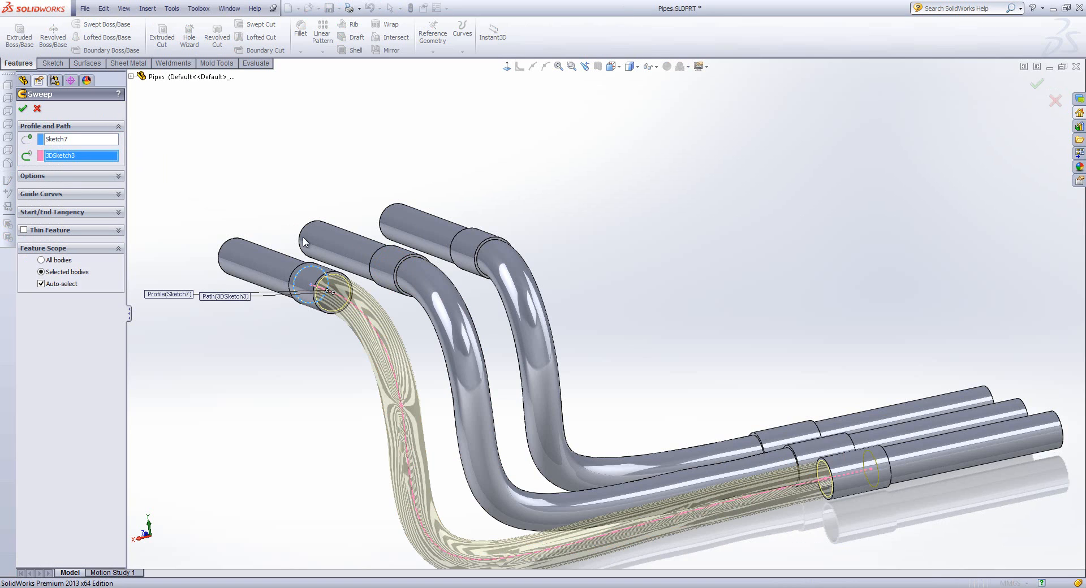
left_click(24, 110)
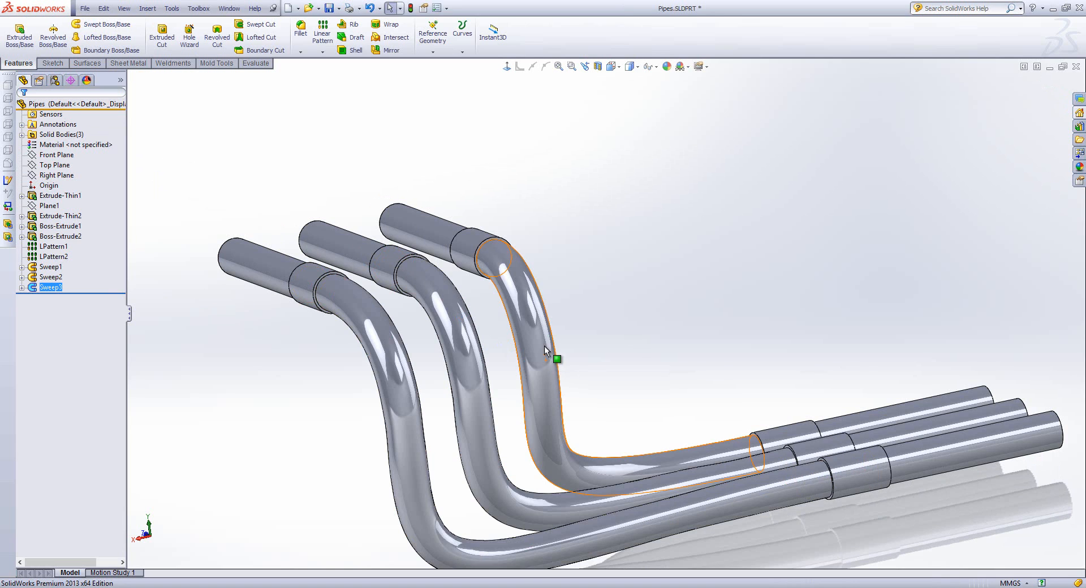
- Examine the three swept pipe bends and their joints to the straight pipes from several angles
middle_click_drag(536, 307, 654, 463)
scroll(603, 430, "up", 5)
scroll(656, 469, "down", 5)
middle_click_drag(645, 396, 843, 205)
scroll(843, 205, "down", 3)
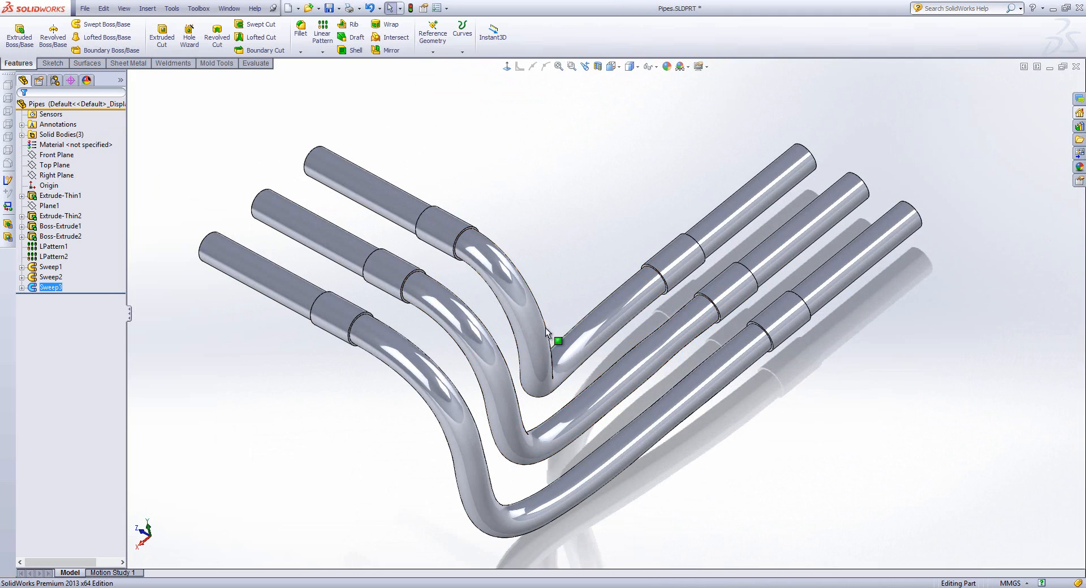
middle_click_drag(555, 354, 506, 299)
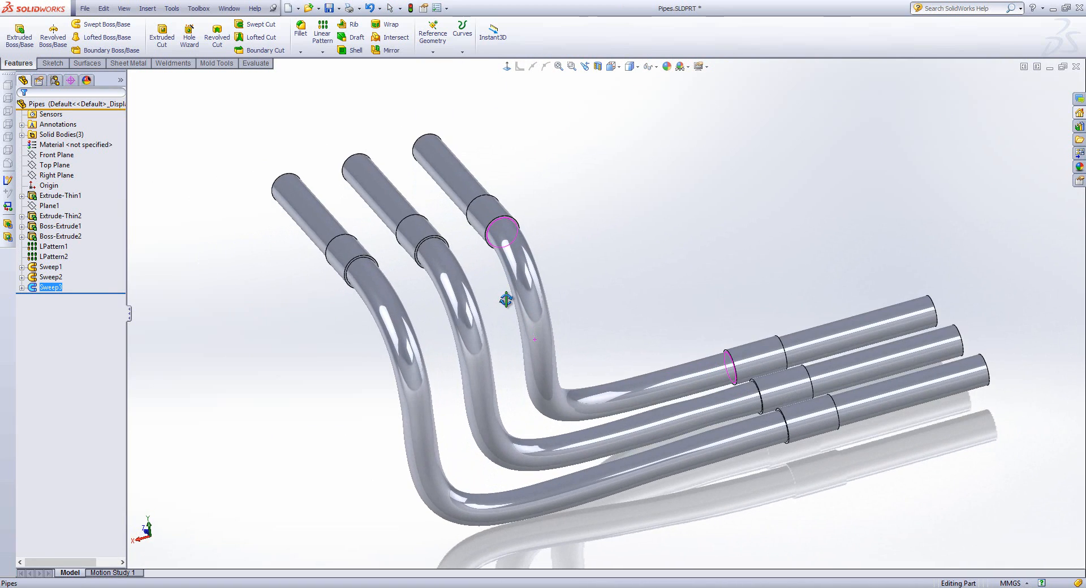
scroll(457, 364, "down", 5)
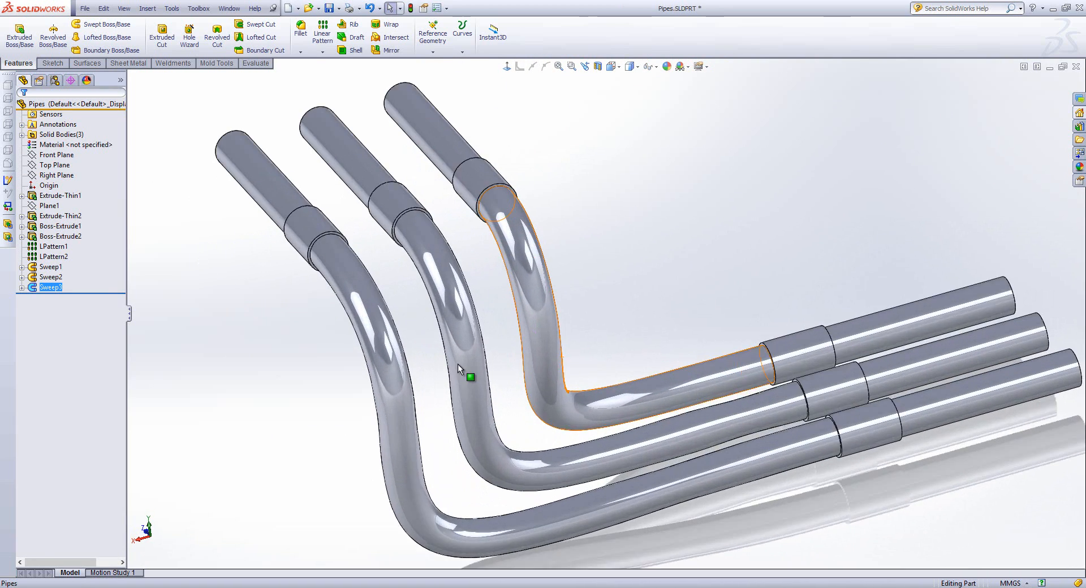
middle_click_drag(464, 359, 472, 352)
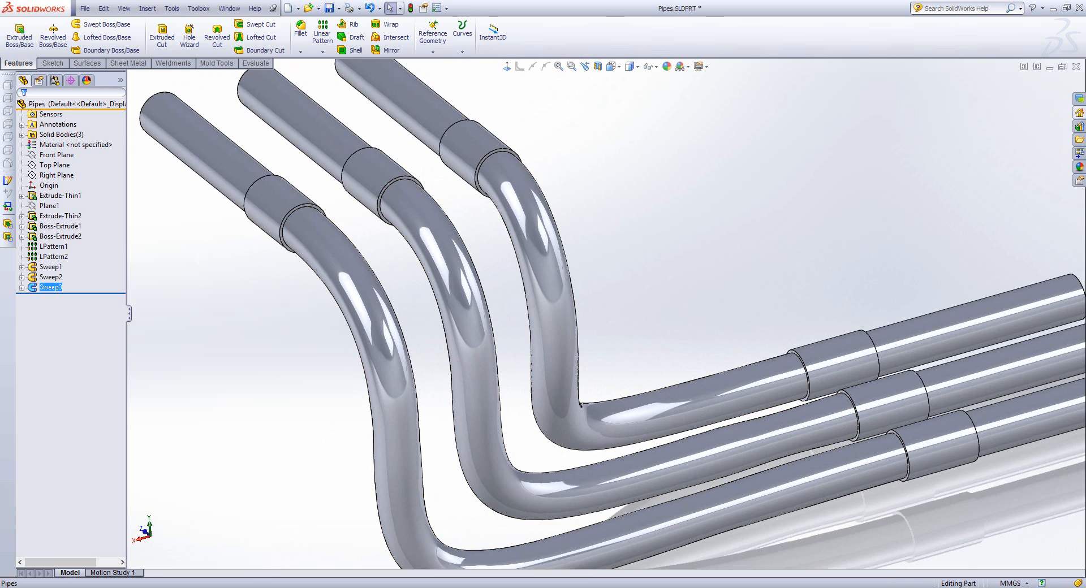
- Switch to the presentation slideshow and show the closing slide with the future webinars and contact details
mouse_move(233, 584)
left_click(283, 537)
left_click(473, 383)
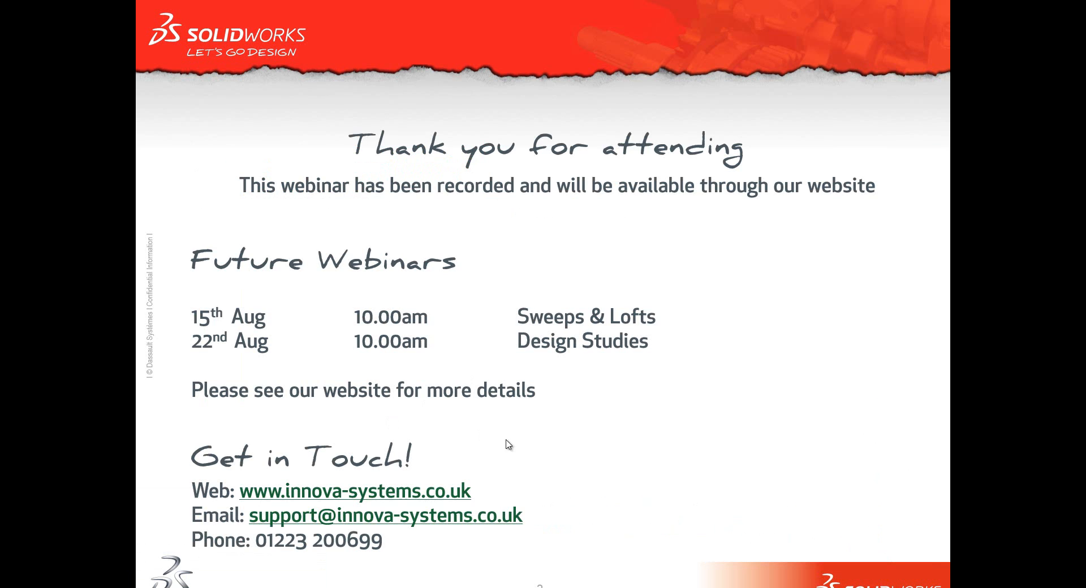